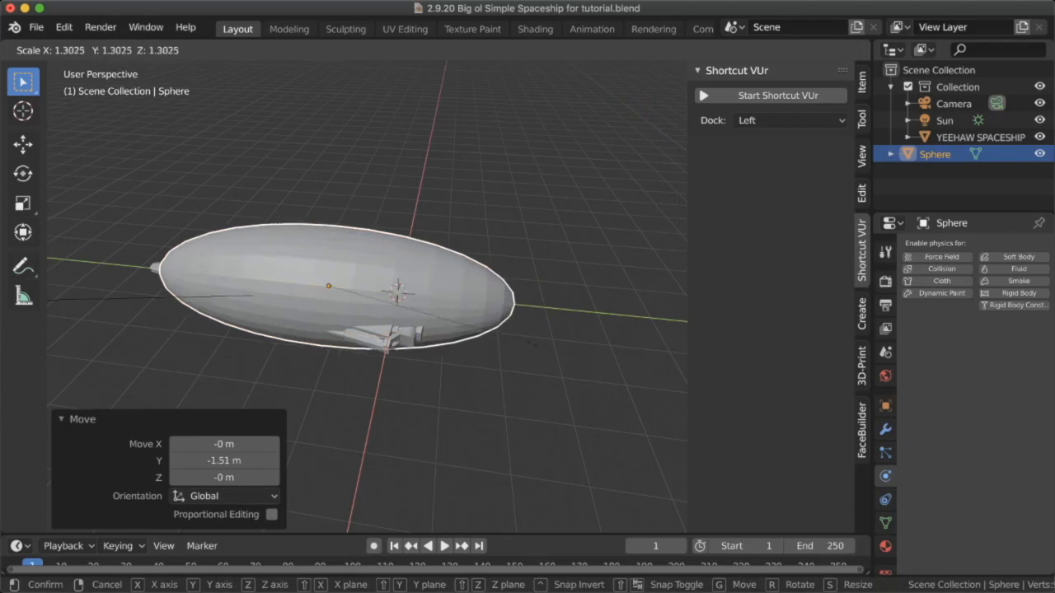
- Scale the sphere up by about 1.3 overall and stretch it by about 1.126 along Y and 1.333 along X
{"action": "left_click", "coordinate": [533, 359]}
{"action": "middle_click_drag", "start_coordinate": [370, 346], "coordinate": [487, 337]}
{"action": "key", "text": "s"}
{"action": "key", "text": "y"}
{"action": "left_click", "coordinate": [448, 348]}
{"action": "key", "text": "s"}
{"action": "key", "text": "x"}
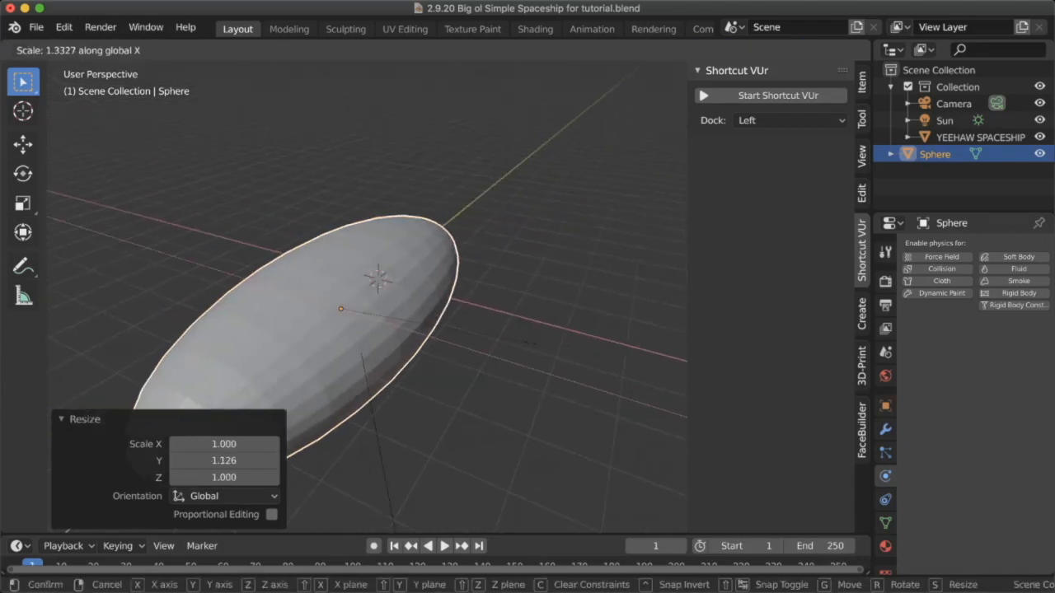
{"action": "left_click", "coordinate": [447, 324]}
- Flatten the sphere to about 0.782 along Z and check in wireframe that it still encloses the spaceship
{"action": "key", "text": "shift+z"}
{"action": "mouse_move", "coordinate": [292, 302]}
{"action": "middle_mouse_down"}
{"action": "mouse_move", "coordinate": [436, 299]}
{"action": "mouse_move", "coordinate": [504, 247]}
{"action": "middle_mouse_up"}
{"action": "key", "text": "s"}
{"action": "key", "text": "z"}
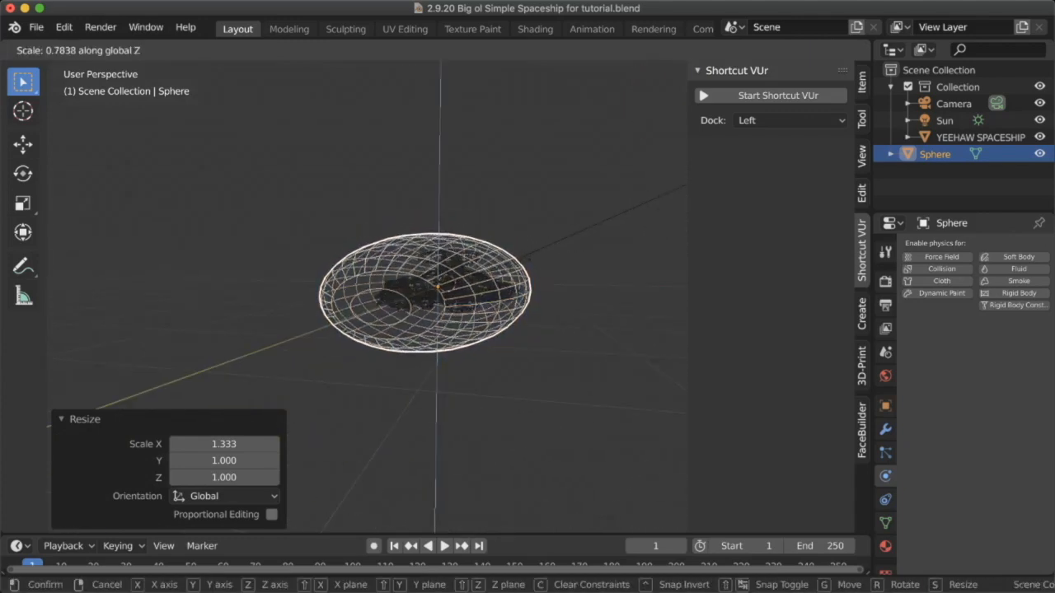
{"action": "left_click", "coordinate": [429, 247]}
{"action": "mouse_move", "coordinate": [428, 247]}
{"action": "middle_mouse_down"}
{"action": "mouse_move", "coordinate": [393, 249]}
{"action": "mouse_move", "coordinate": [401, 265]}
{"action": "mouse_move", "coordinate": [348, 257]}
{"action": "mouse_move", "coordinate": [424, 266]}
{"action": "middle_mouse_up"}
{"action": "key", "text": "shift+z"}
{"action": "key", "text": "z"}
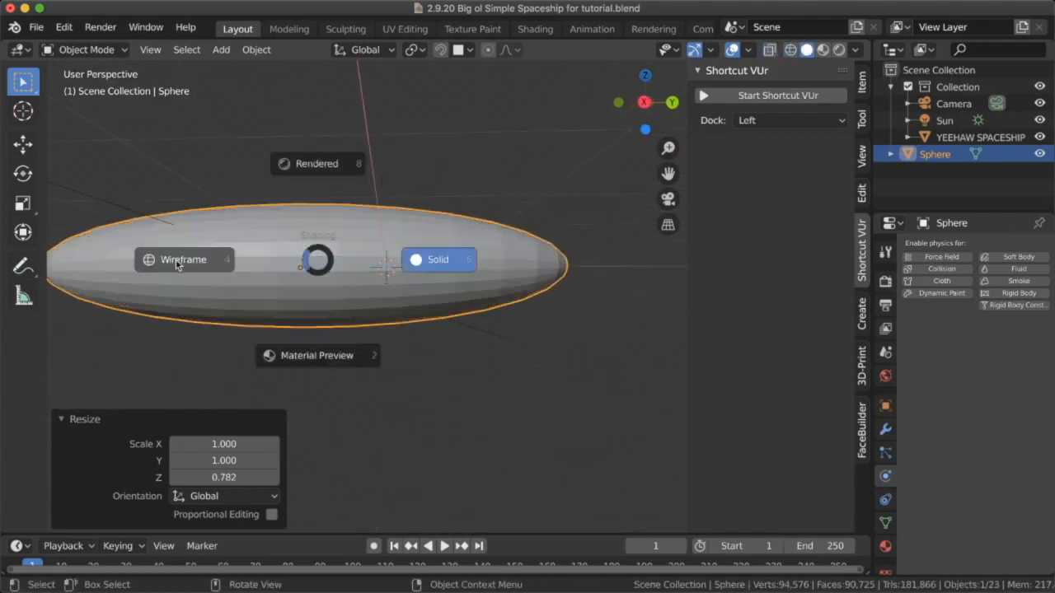
{"action": "left_click", "coordinate": [198, 259]}
{"action": "mouse_move", "coordinate": [287, 259]}
{"action": "middle_mouse_down"}
{"action": "mouse_move", "coordinate": [395, 277]}
{"action": "mouse_move", "coordinate": [392, 301]}
{"action": "middle_mouse_up"}
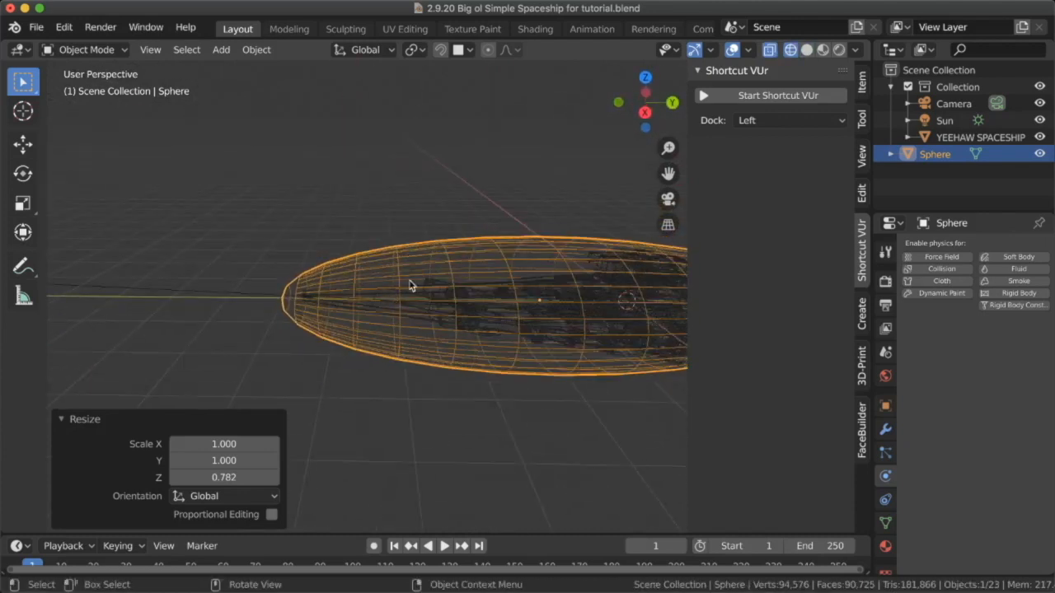
- Return to solid shading and shade the stretched sphere smooth
{"action": "key", "text": "z"}
{"action": "left_click", "coordinate": [486, 289]}
{"action": "right_click", "coordinate": [435, 282]}
{"action": "key", "text": "Escape"}
{"action": "right_click", "coordinate": [450, 276]}
{"action": "left_click", "coordinate": [449, 277]}
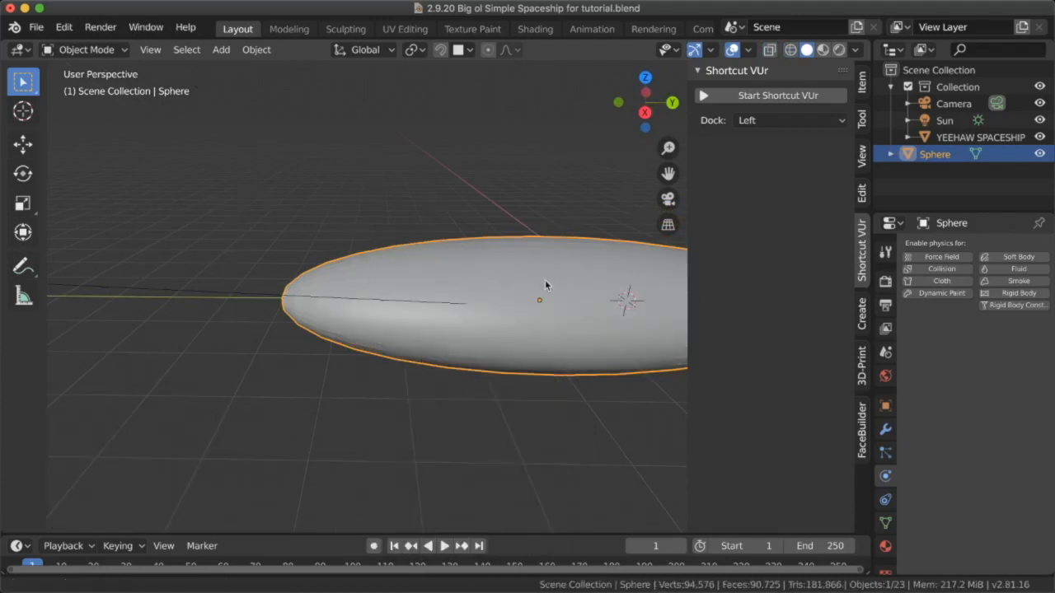
{"action": "middle_click_drag", "start_coordinate": [555, 279], "coordinate": [407, 280], "text": "shift"}
{"action": "scroll", "coordinate": [407, 280], "scroll_direction": "down", "scroll_amount": 2}
{"action": "scroll", "coordinate": [443, 286], "scroll_direction": "up", "scroll_amount": 1}
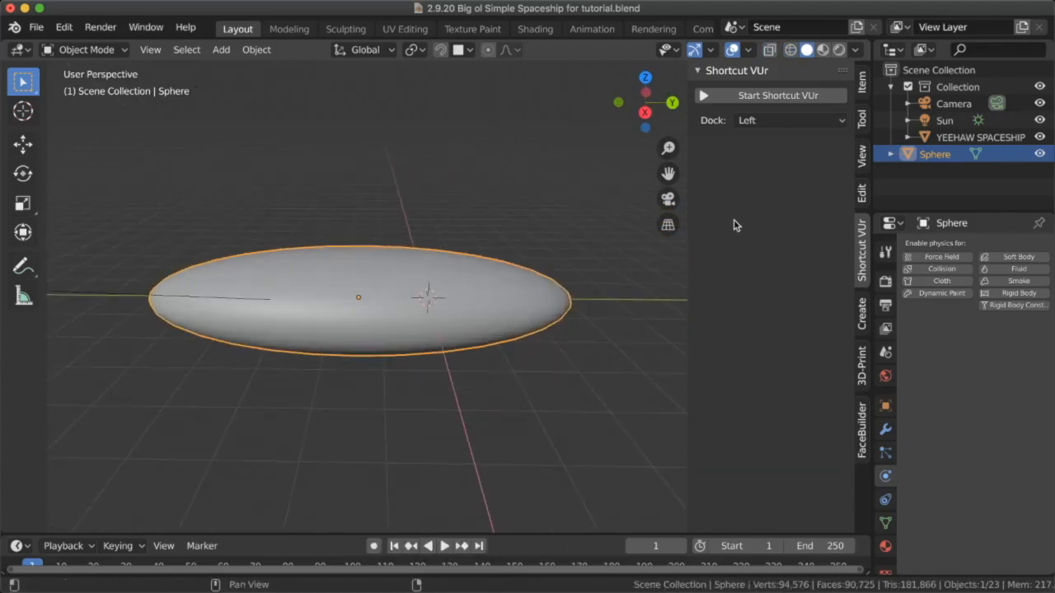
- Add a level 1 Subdivision Surface to the stretched sphere and show its modifier settings
{"action": "key", "text": "ctrl+1"}
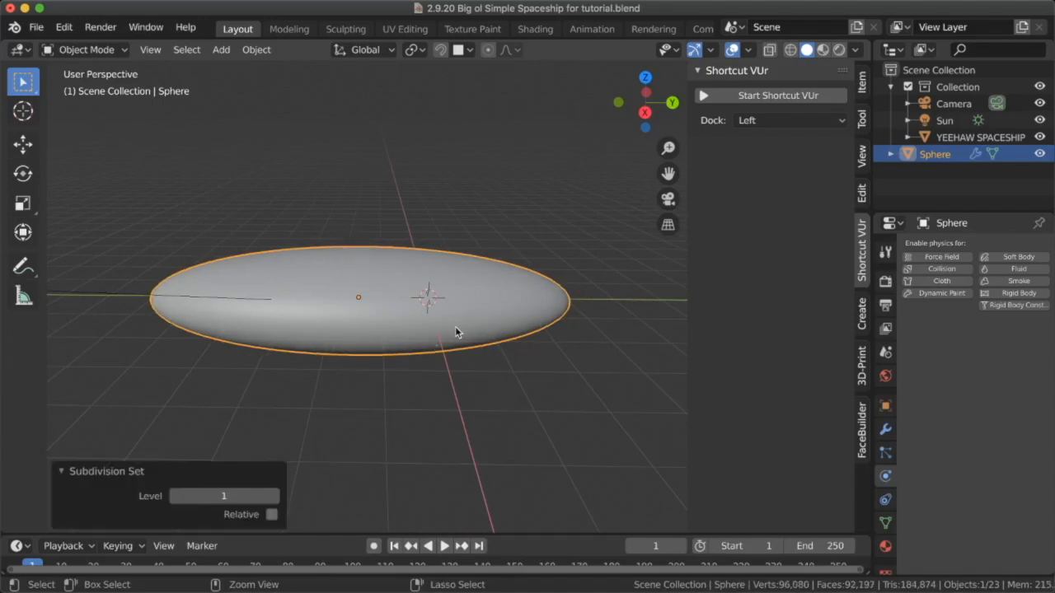
{"action": "mouse_move", "coordinate": [384, 259]}
{"action": "middle_mouse_down"}
{"action": "mouse_move", "coordinate": [538, 231]}
{"action": "mouse_move", "coordinate": [463, 246]}
{"action": "mouse_move", "coordinate": [490, 241]}
{"action": "mouse_move", "coordinate": [489, 264]}
{"action": "mouse_move", "coordinate": [412, 274]}
{"action": "middle_mouse_up"}
{"action": "scroll", "coordinate": [538, 231], "scroll_direction": "up", "scroll_amount": 4}
{"action": "left_click", "coordinate": [884, 430]}
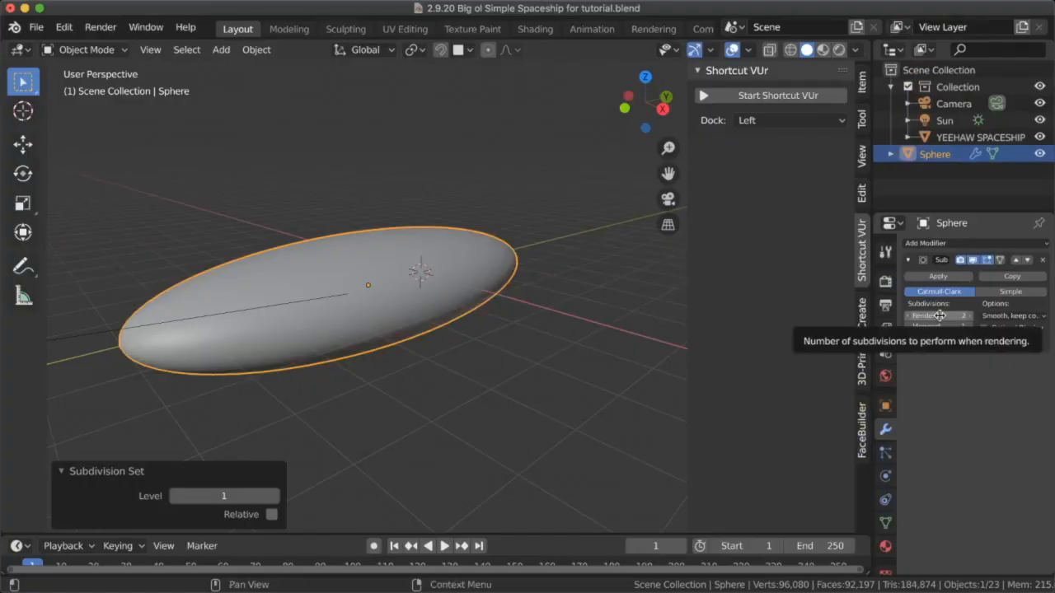
- Rename the stretched sphere as Collision
{"action": "middle_click_drag", "start_coordinate": [568, 297], "coordinate": [524, 299]}
{"action": "key", "text": "F2"}
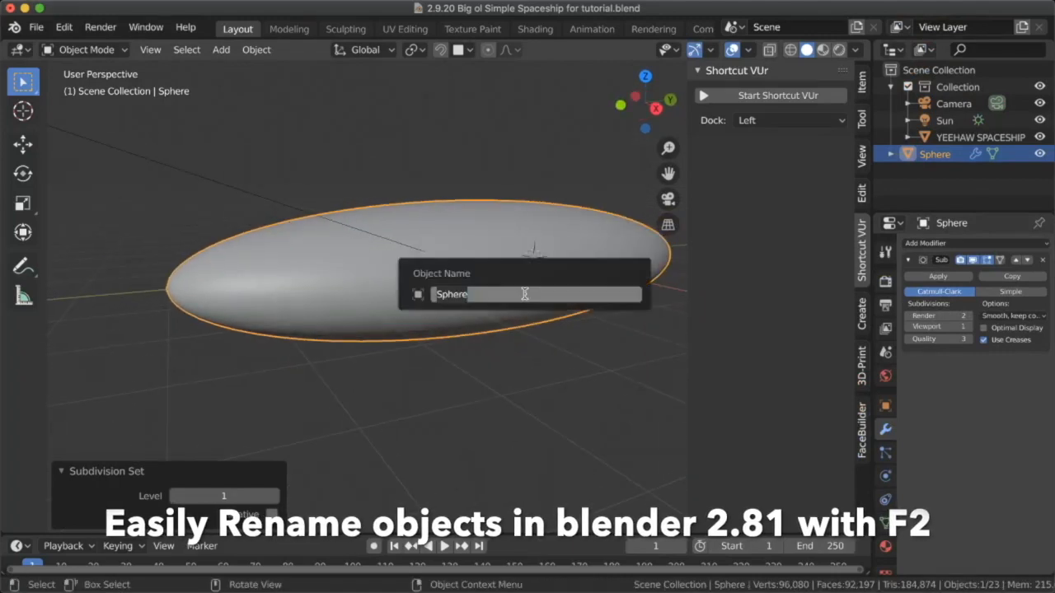
{"action": "type", "text": "Collision"}
{"action": "key", "text": "Return"}
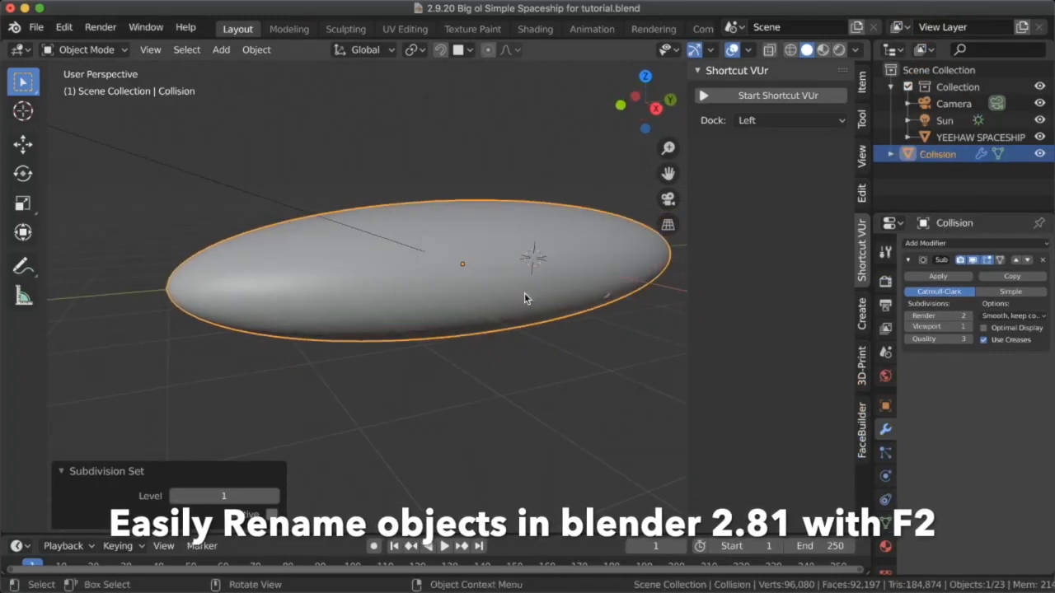
- Duplicate the Collision object in place and scale the copy up by about 1.026
{"action": "key", "text": "shift+d"}
{"action": "key", "text": "Escape"}
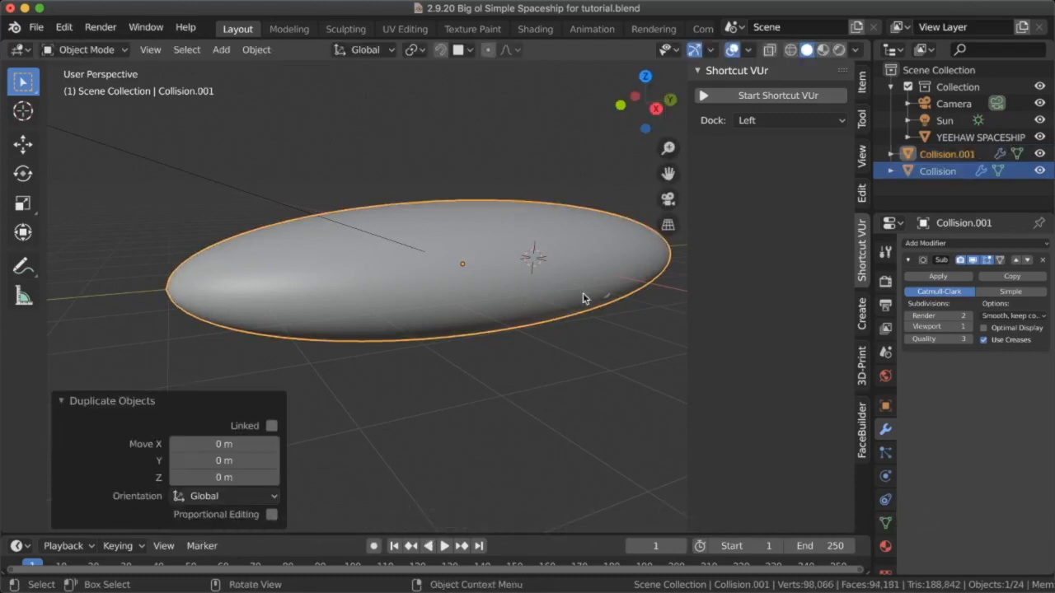
{"action": "key", "text": "s"}
{"action": "left_click", "coordinate": [601, 298]}
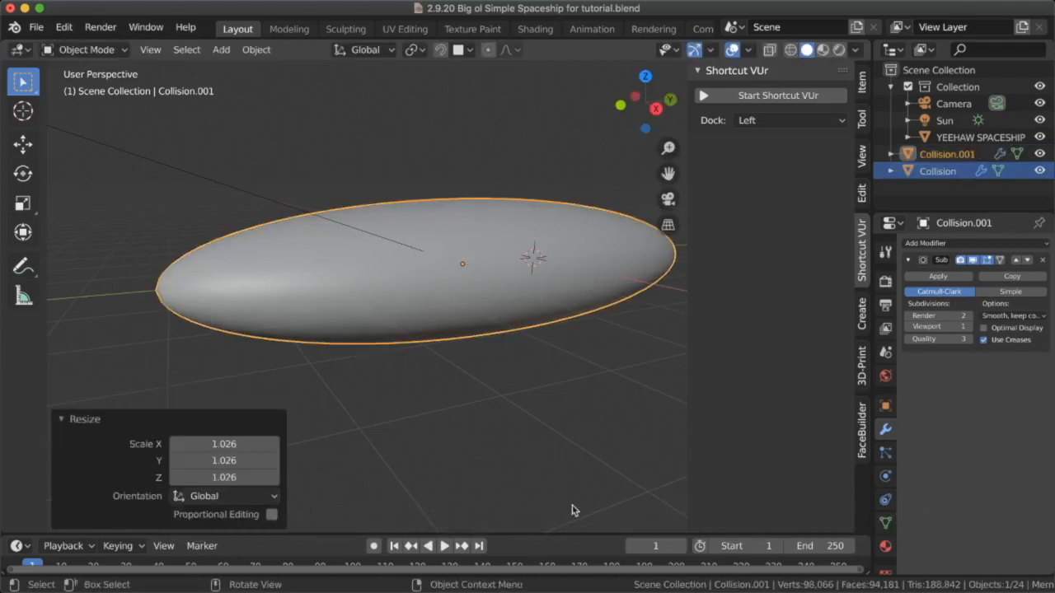
- Rename the duplicated ellipsoid as Canvas
{"action": "key", "text": "F2"}
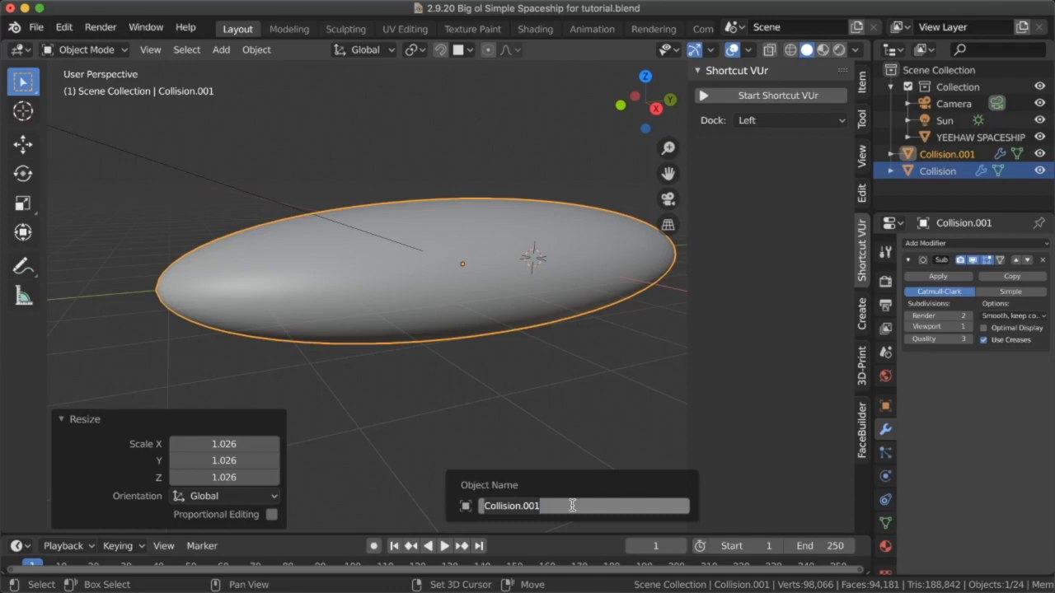
{"action": "type", "text": "Canvas"}
{"action": "key", "text": "Return"}
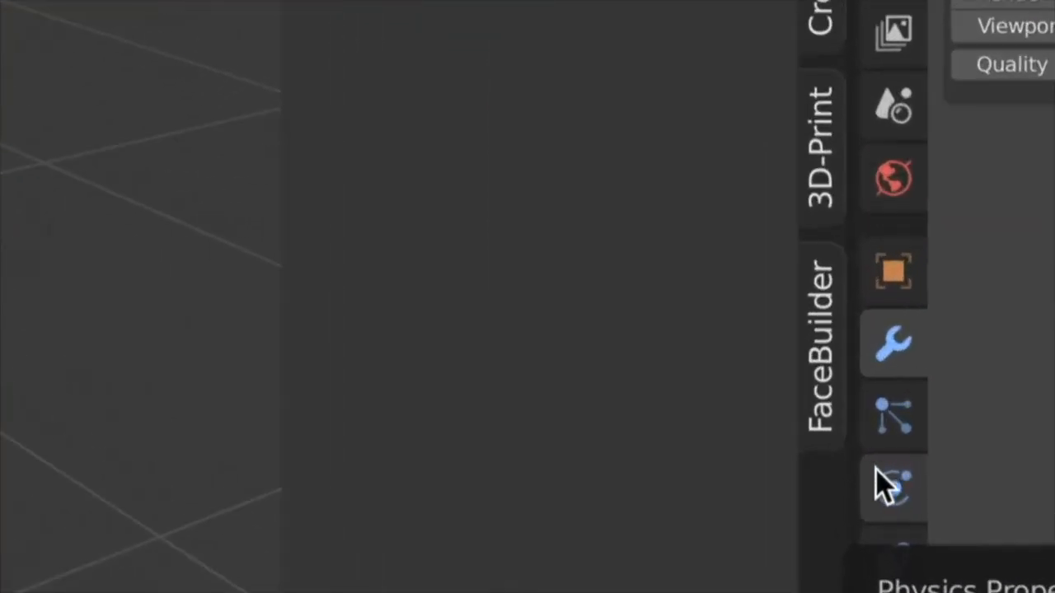
- Enable Dynamic Paint physics on the Canvas object with type Canvas, add the canvas, and review its surface settings
{"action": "left_click", "coordinate": [881, 474]}
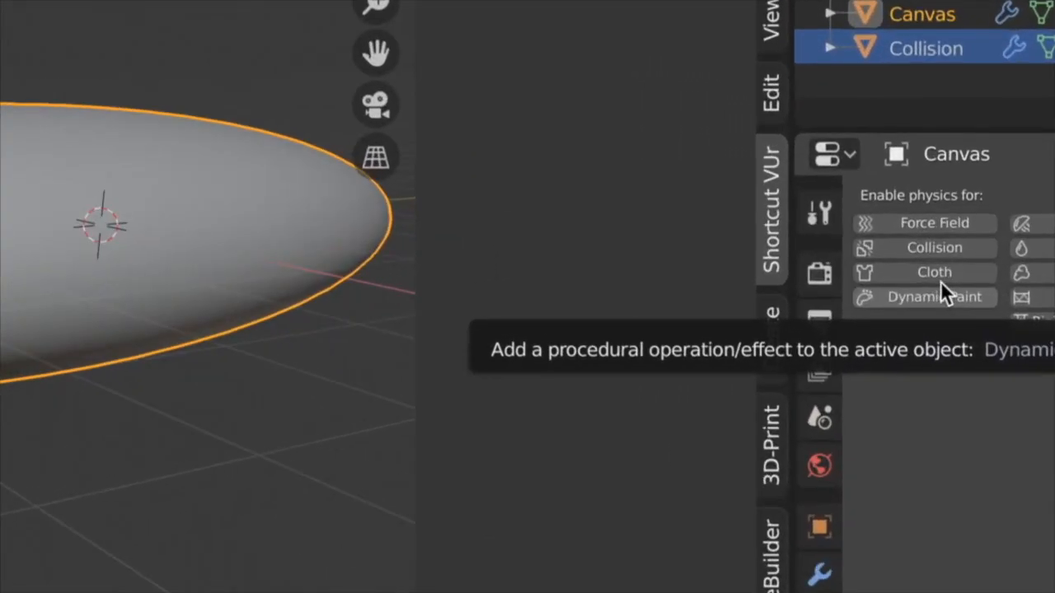
{"action": "left_click", "coordinate": [952, 294]}
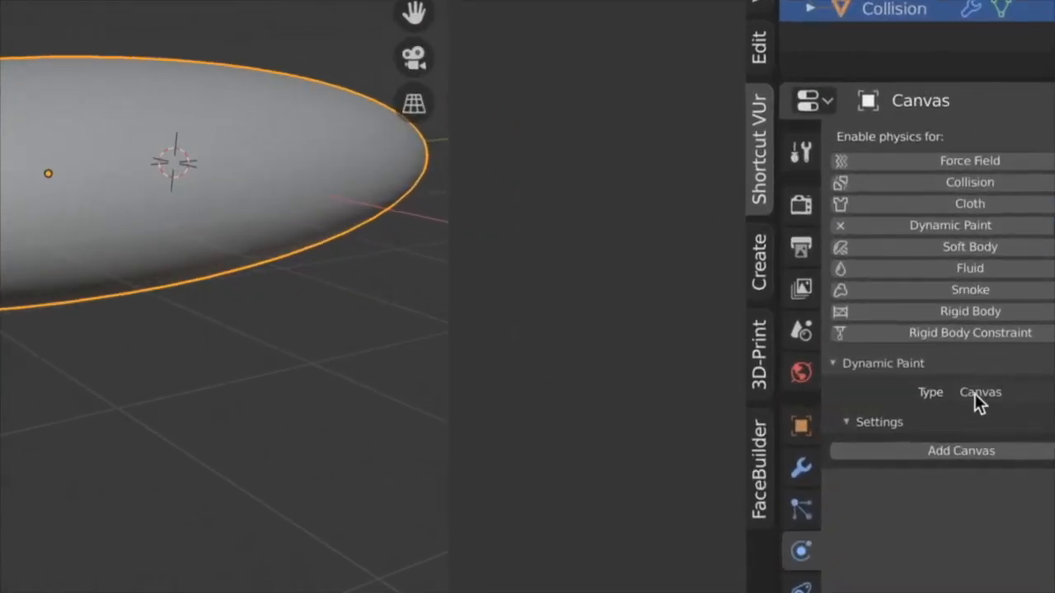
{"action": "left_click", "coordinate": [955, 449]}
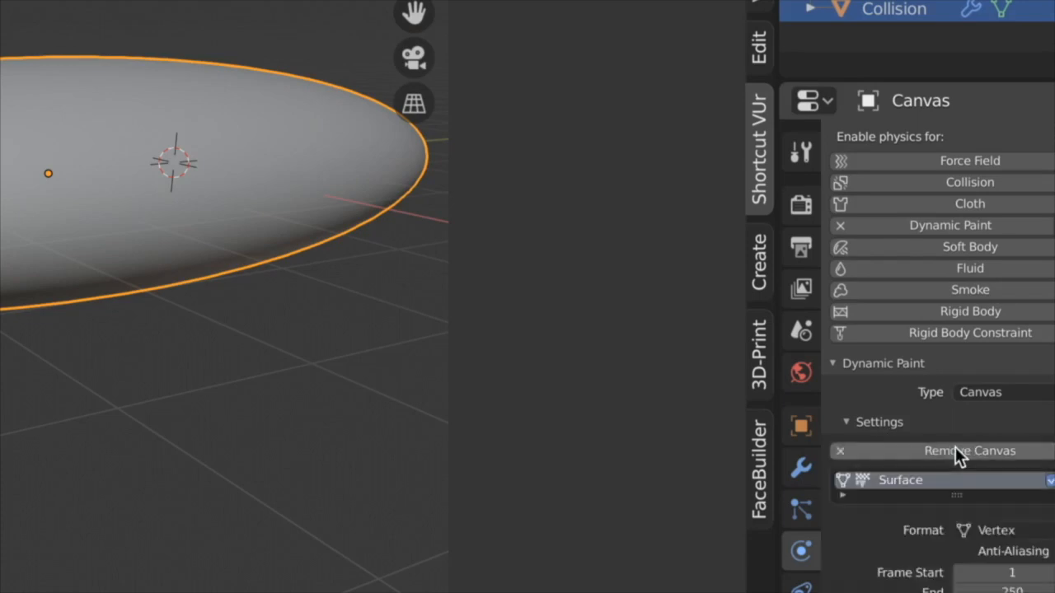
{"action": "scroll", "coordinate": [937, 500], "scroll_direction": "down", "scroll_amount": 4}
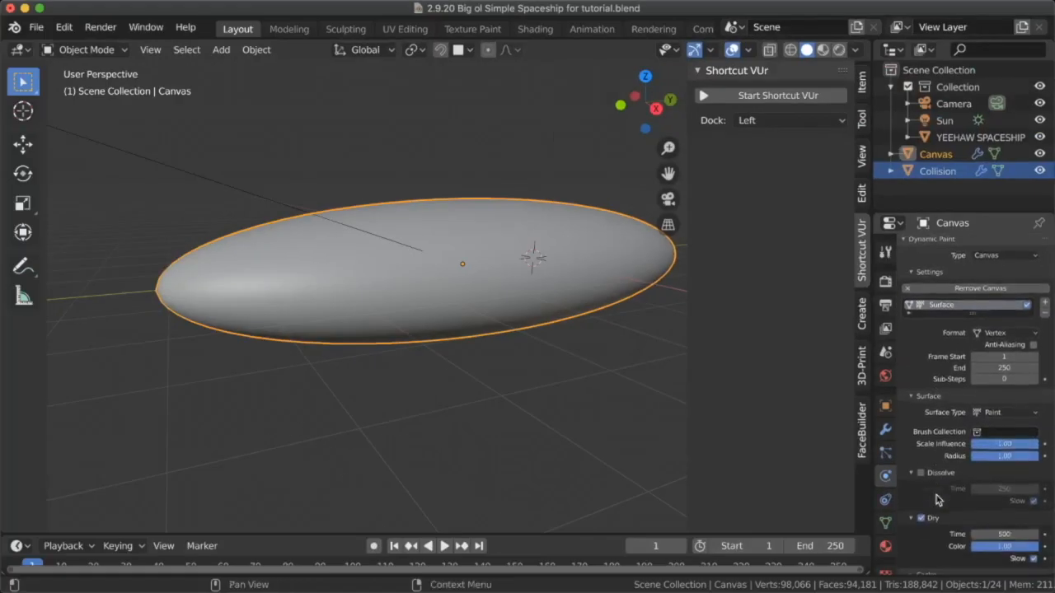
{"action": "scroll", "coordinate": [937, 500], "scroll_direction": "down", "scroll_amount": 2}
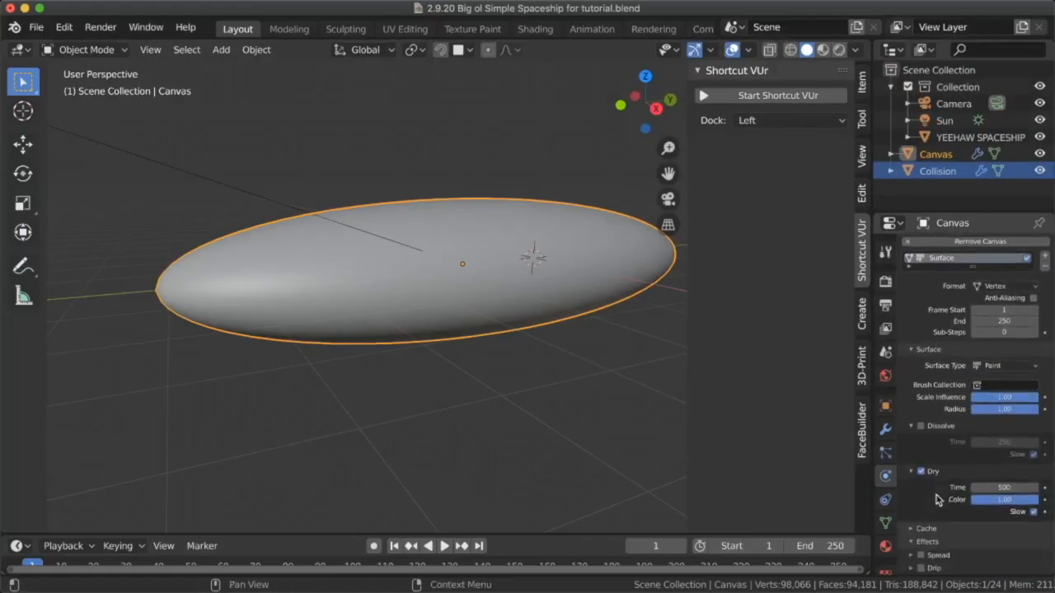
- Enable Collision physics on the Collision object and turn on Kill Particles
{"action": "left_click", "coordinate": [940, 171]}
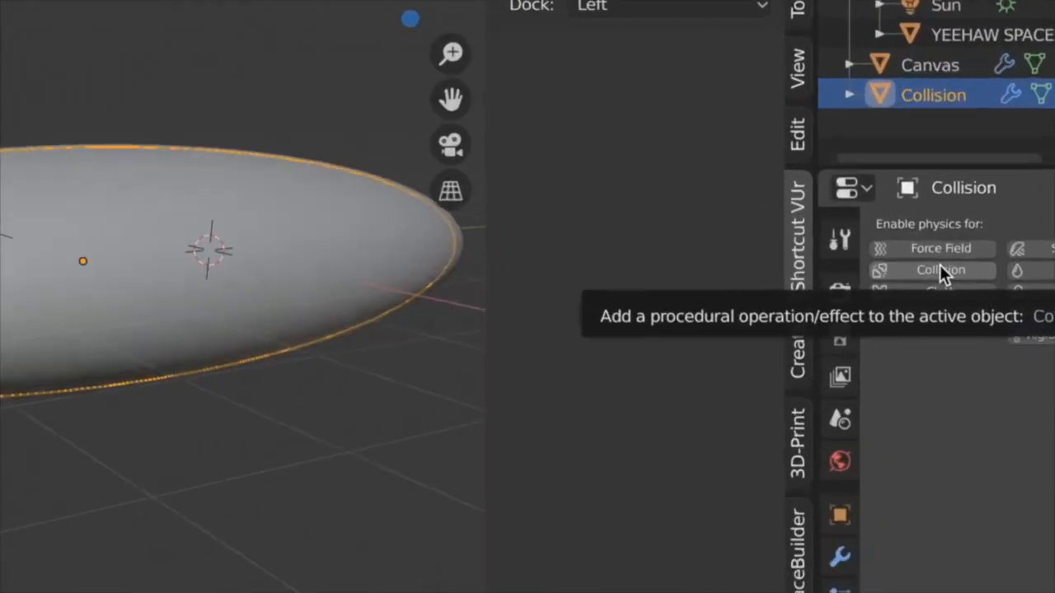
{"action": "left_click", "coordinate": [945, 273]}
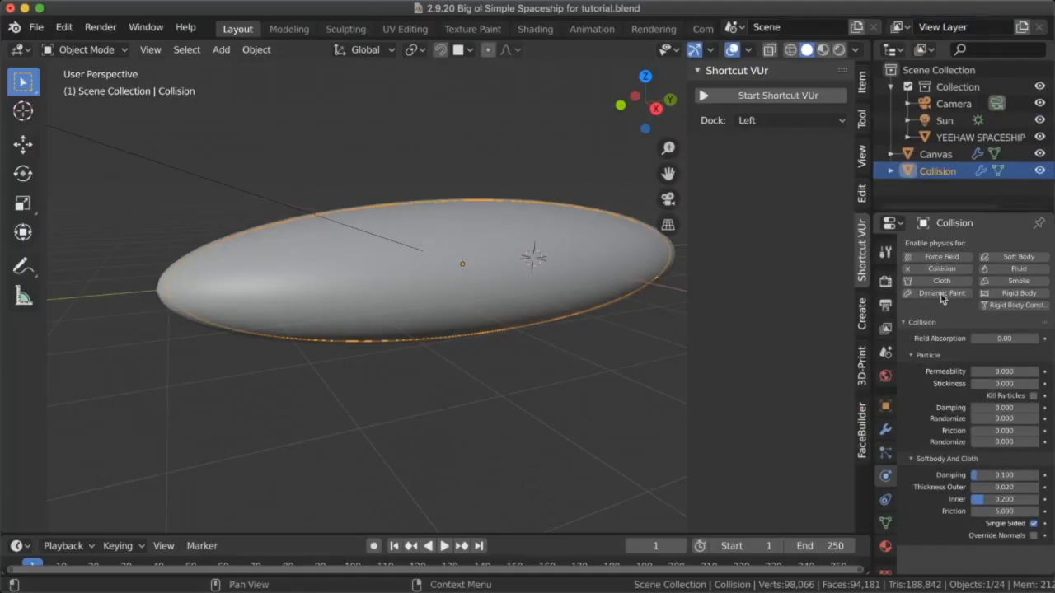
{"action": "left_click", "coordinate": [1035, 397]}
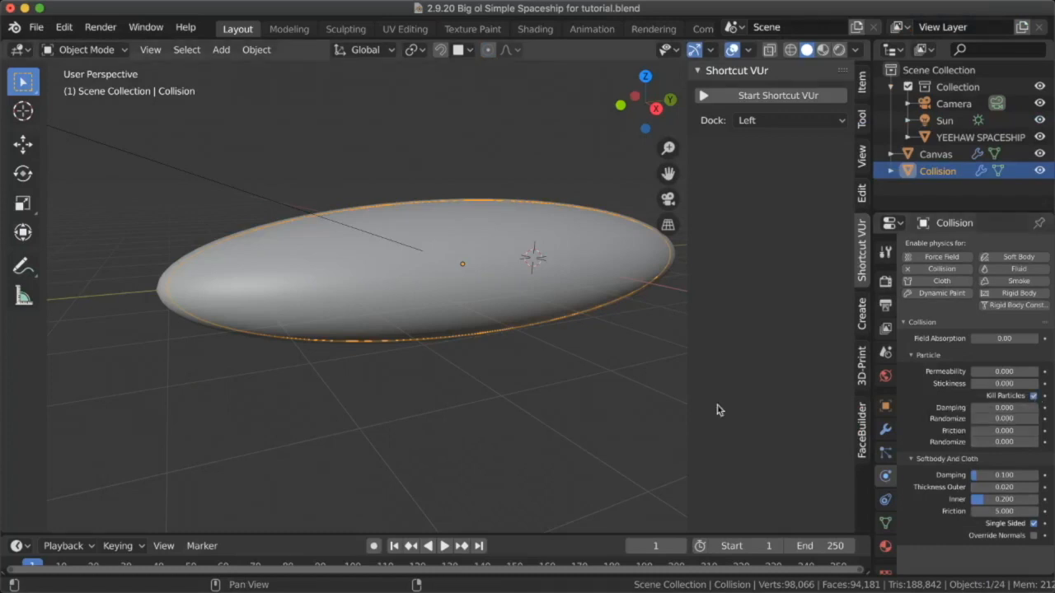
- Scale the Canvas ellipsoid up by about 1.013 and check its gap to the Collision object in wireframe
{"action": "middle_click_drag", "start_coordinate": [528, 330], "coordinate": [561, 283]}
{"action": "left_click", "coordinate": [564, 283]}
{"action": "key", "text": "s"}
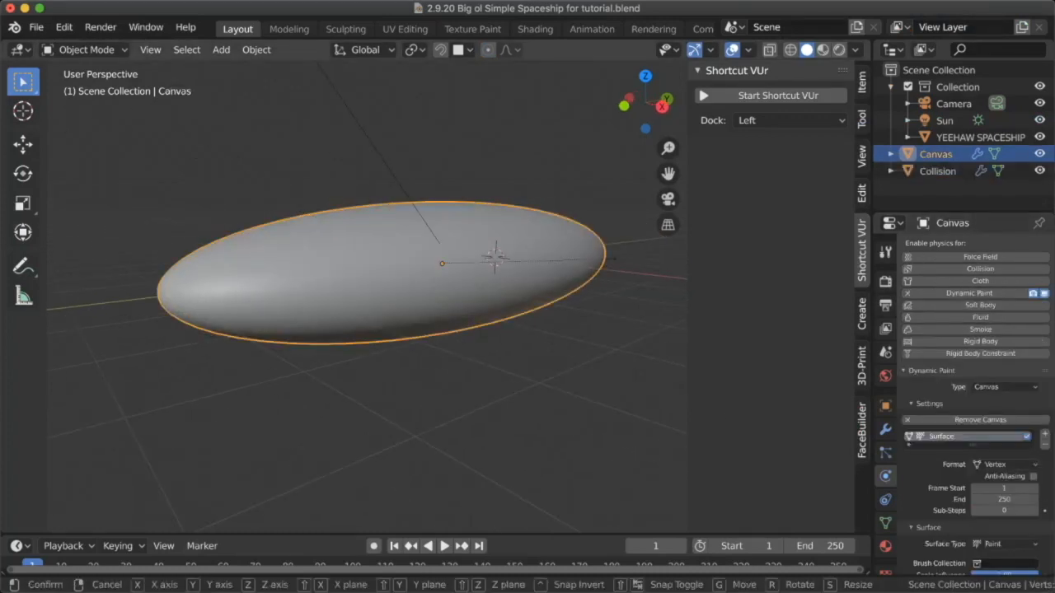
{"action": "left_click", "coordinate": [614, 263]}
{"action": "middle_click_drag", "start_coordinate": [612, 263], "coordinate": [614, 257]}
{"action": "key", "text": "z"}
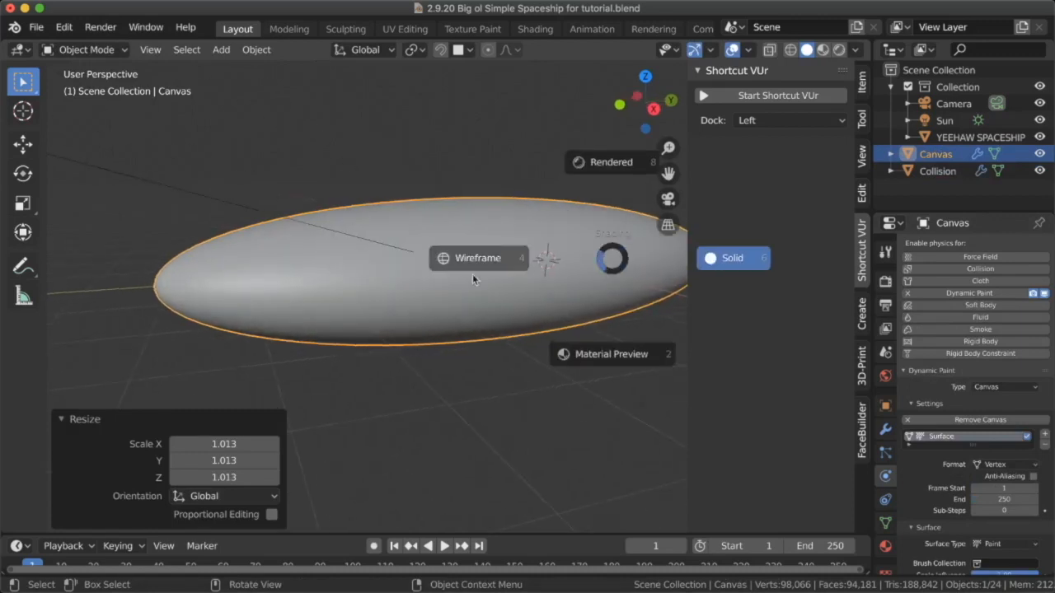
{"action": "left_click", "coordinate": [551, 274]}
{"action": "key", "text": "z"}
{"action": "left_click", "coordinate": [570, 276]}
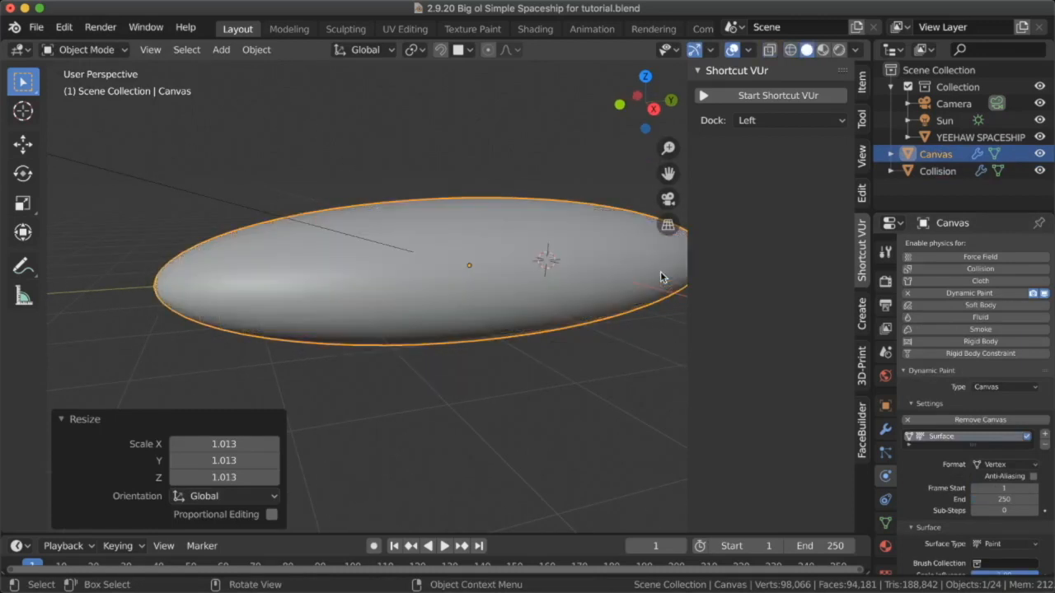
- Deselect the Canvas object and hide the viewport sidebar
{"action": "left_click", "coordinate": [592, 339]}
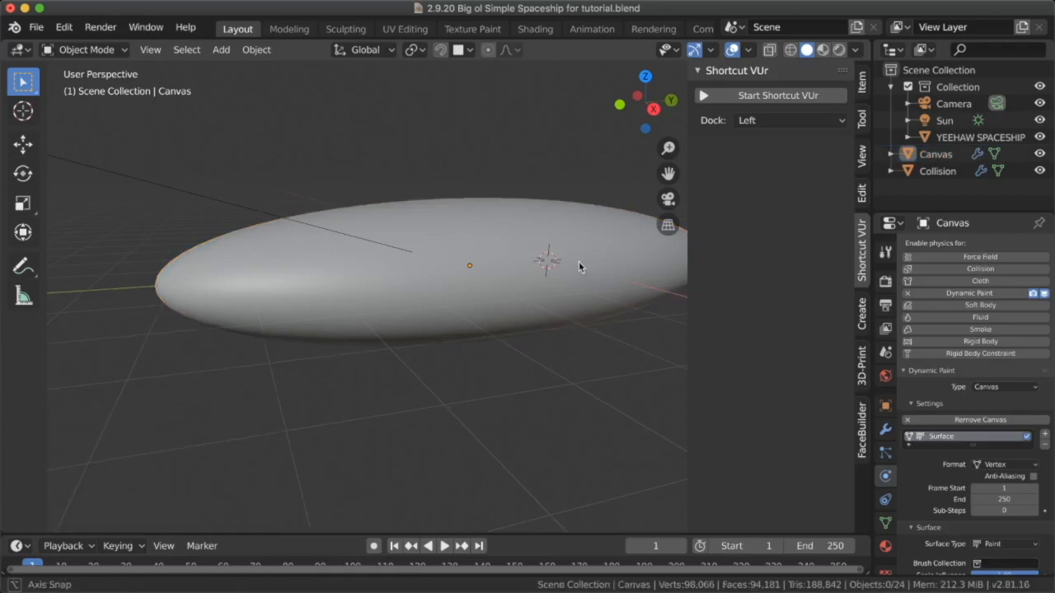
{"action": "middle_click_drag", "start_coordinate": [581, 261], "coordinate": [558, 275]}
{"action": "key", "text": "n"}
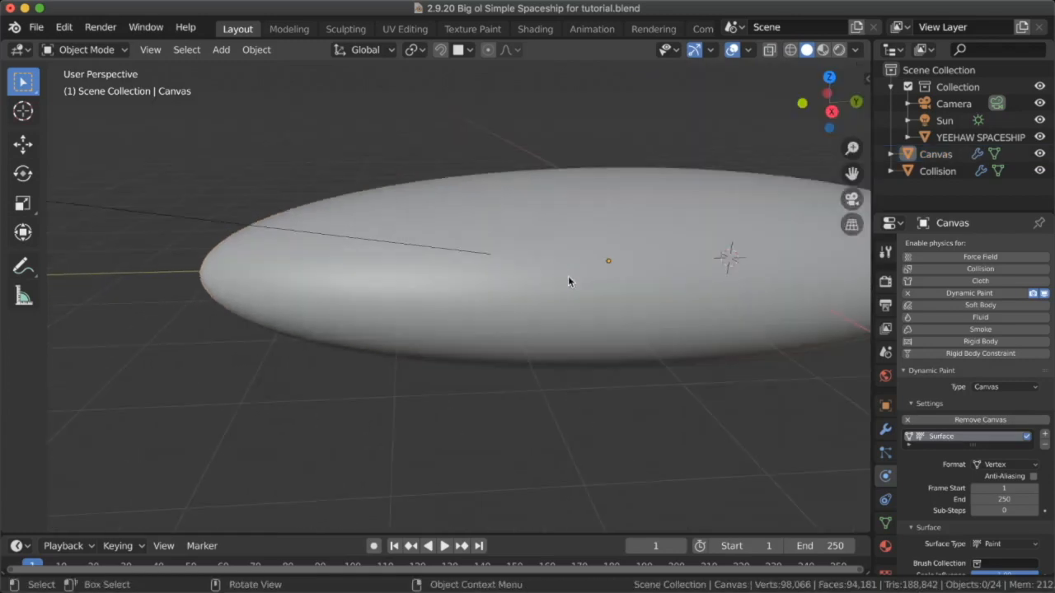
- Set the Collision object's viewport display to Wire
{"action": "middle_click_drag", "start_coordinate": [599, 239], "coordinate": [872, 167]}
{"action": "left_click", "coordinate": [936, 172]}
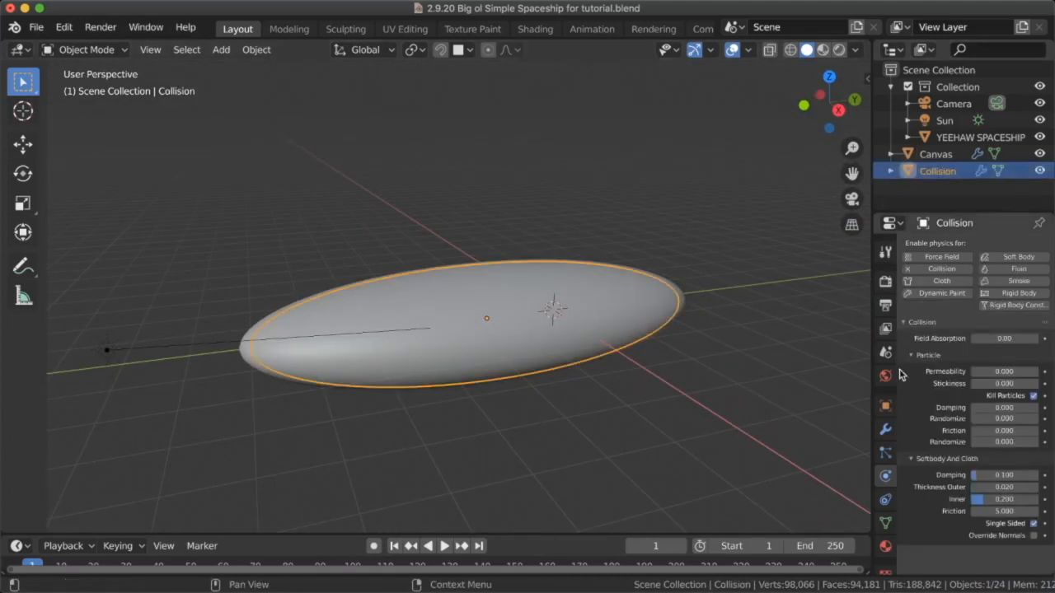
{"action": "left_click", "coordinate": [885, 406]}
{"action": "scroll", "coordinate": [975, 459], "scroll_direction": "down", "scroll_amount": 1}
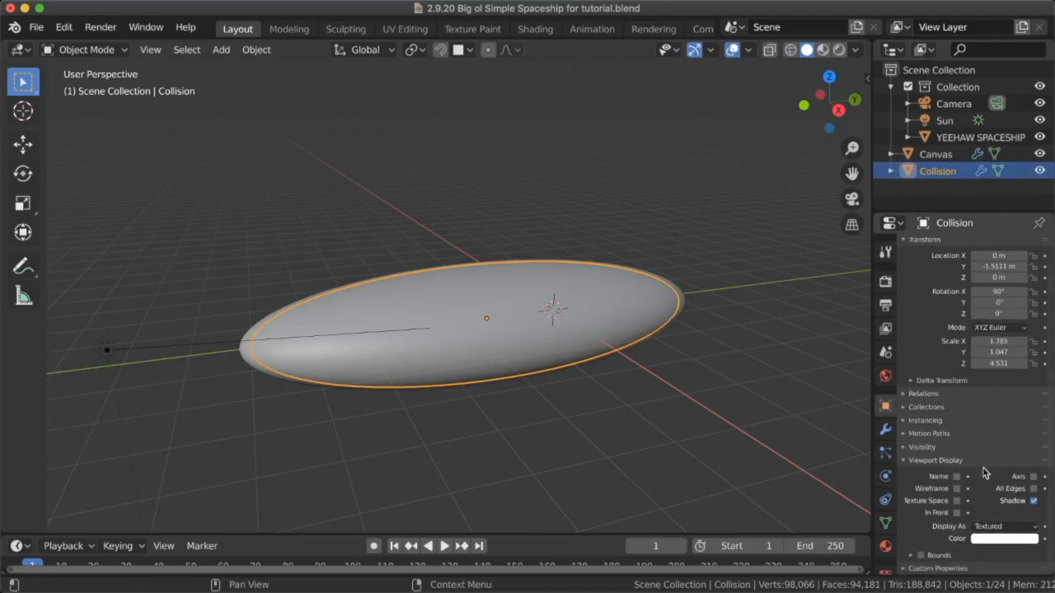
{"action": "left_click", "coordinate": [1007, 527]}
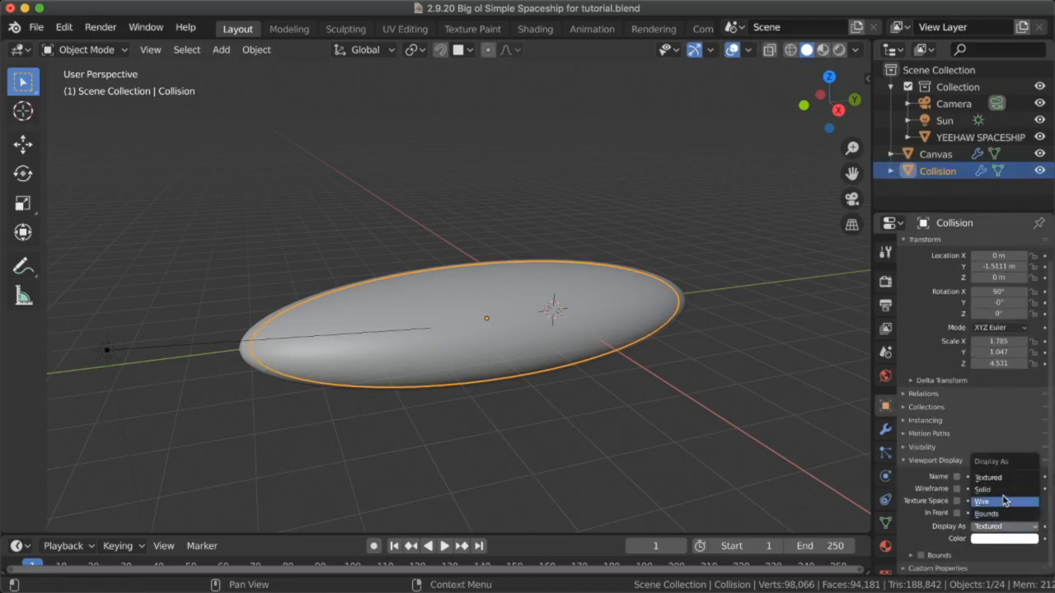
{"action": "left_click", "coordinate": [1003, 502]}
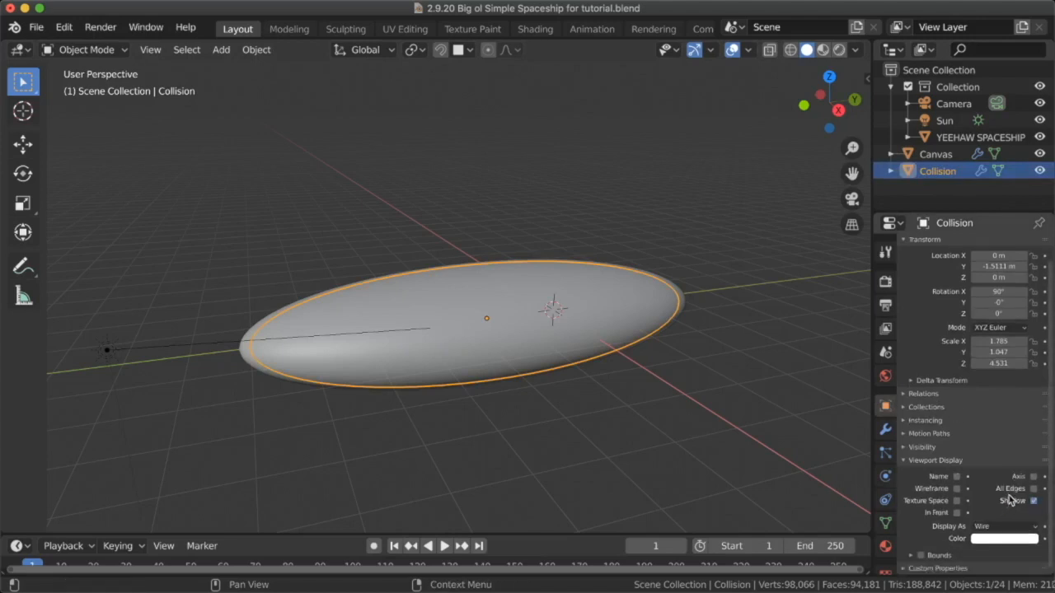
- Turn off Show in Renders for the Collision object and deselect it
{"action": "left_click", "coordinate": [937, 449]}
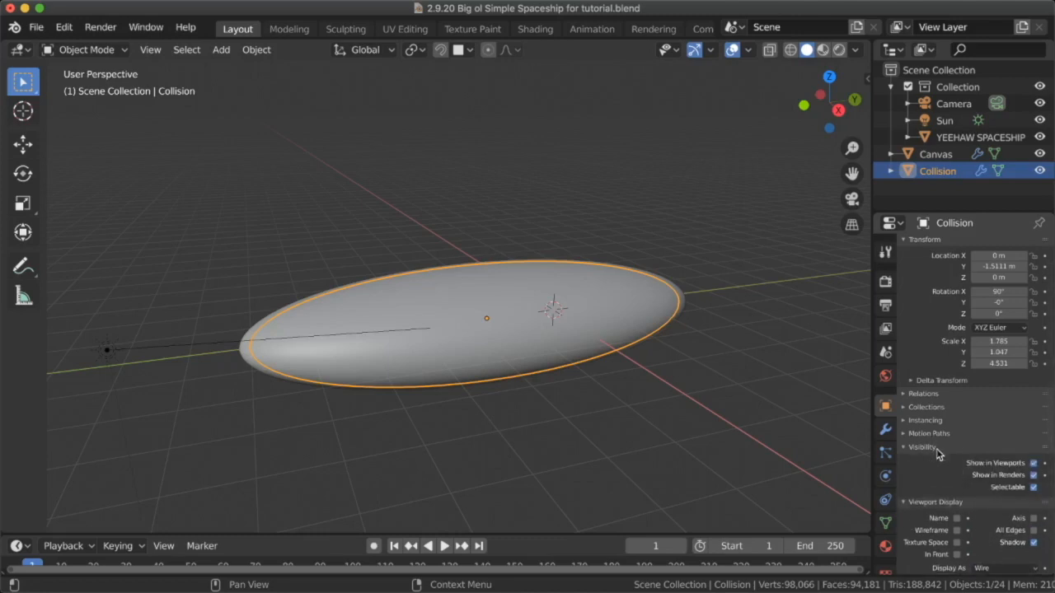
{"action": "left_click", "coordinate": [1034, 475]}
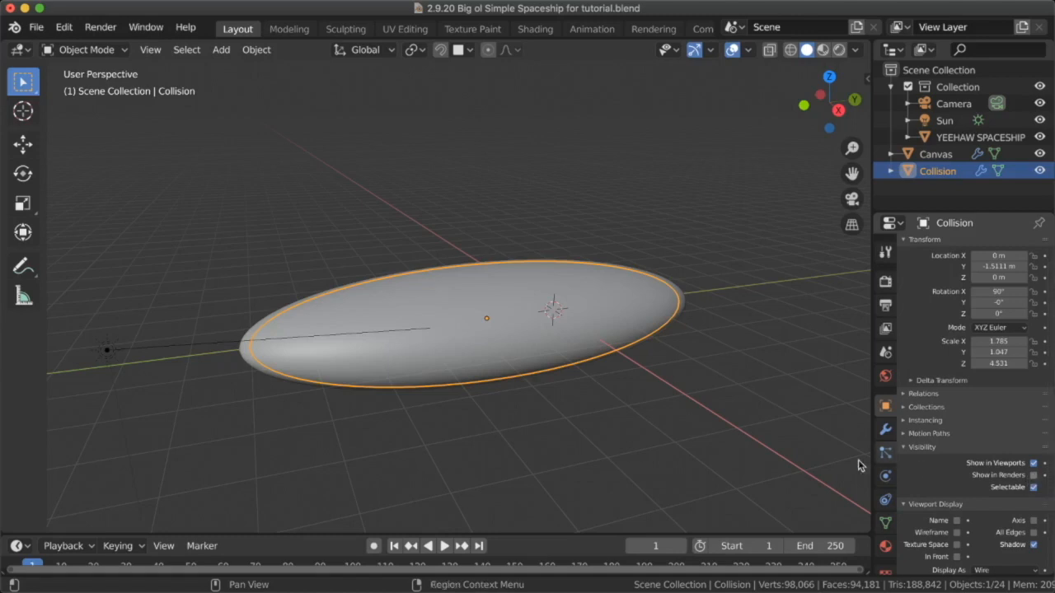
{"action": "left_click", "coordinate": [682, 377]}
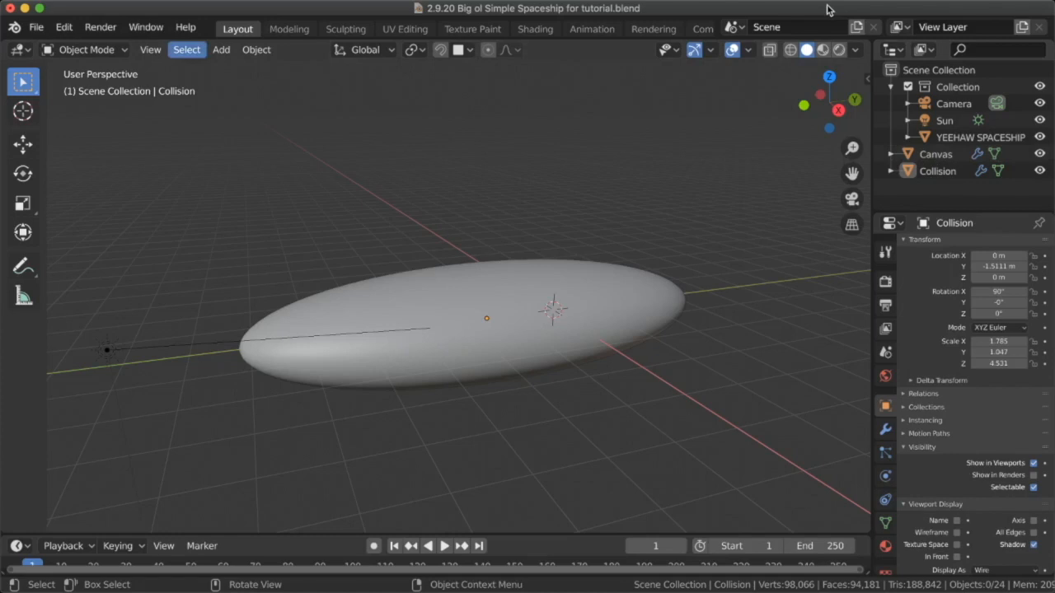
- Add a plane and move it about -13.4 m along the global Y axis, beyond the ellipsoids' nose
{"action": "middle_click_drag", "start_coordinate": [610, 233], "coordinate": [363, 275]}
{"action": "key", "text": "shift+a"}
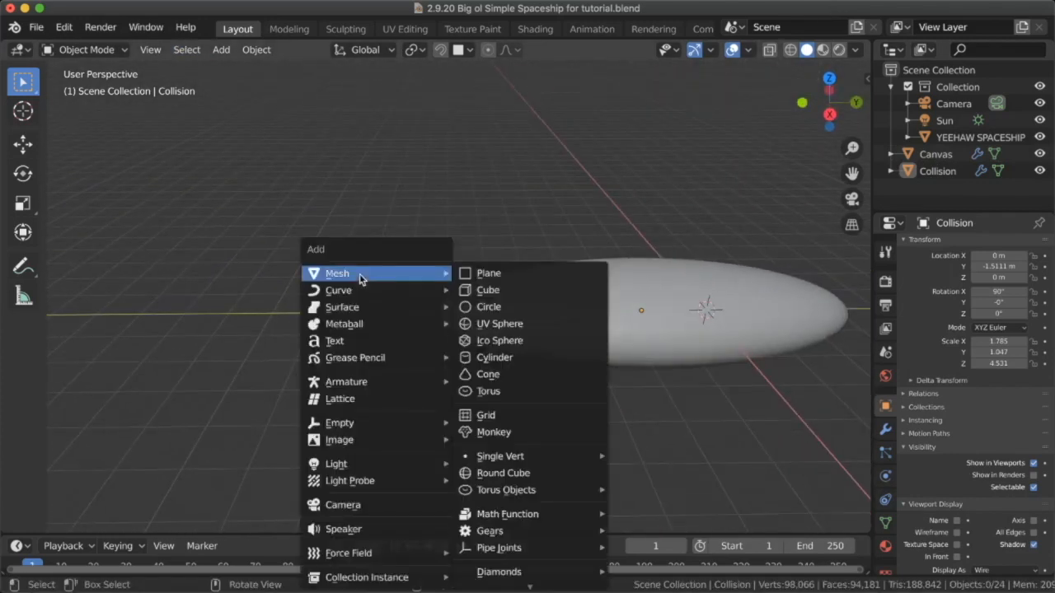
{"action": "left_click", "coordinate": [504, 273]}
{"action": "key", "text": "g"}
{"action": "key", "text": "y"}
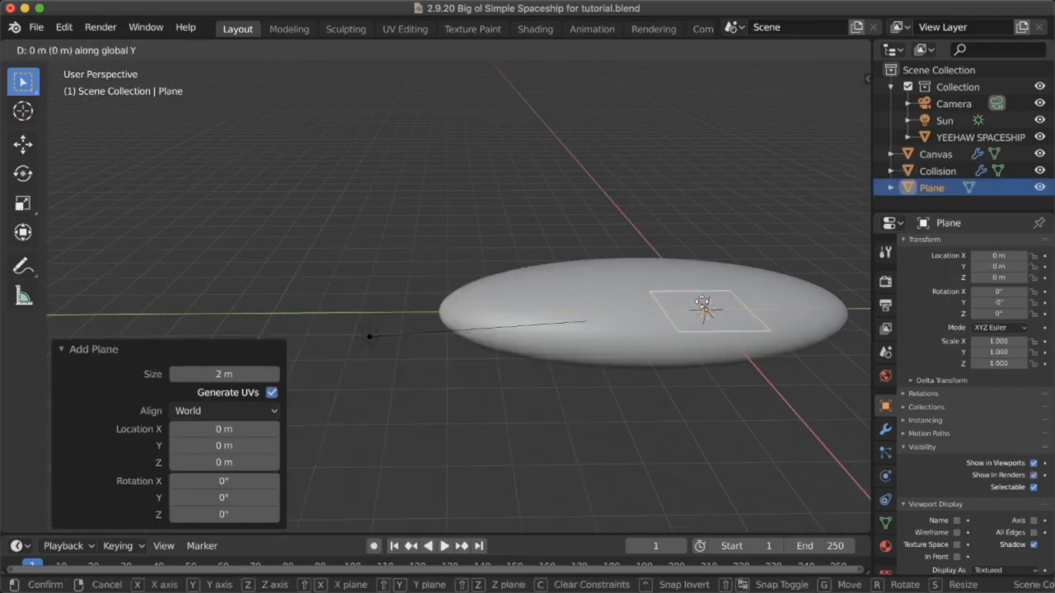
{"action": "left_click", "coordinate": [121, 308]}
- Rotate the plane -90° about the X axis and move it about 1.98 m farther along negative Y
{"action": "middle_click_drag", "start_coordinate": [121, 308], "coordinate": [408, 285]}
{"action": "type", "text": "rx90"}
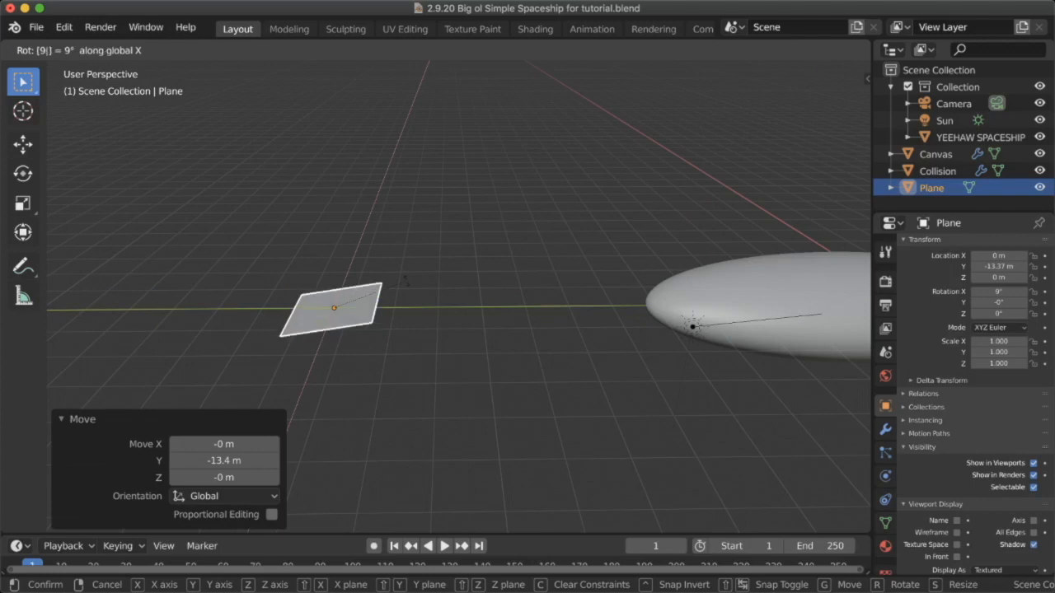
{"action": "key", "text": "Return"}
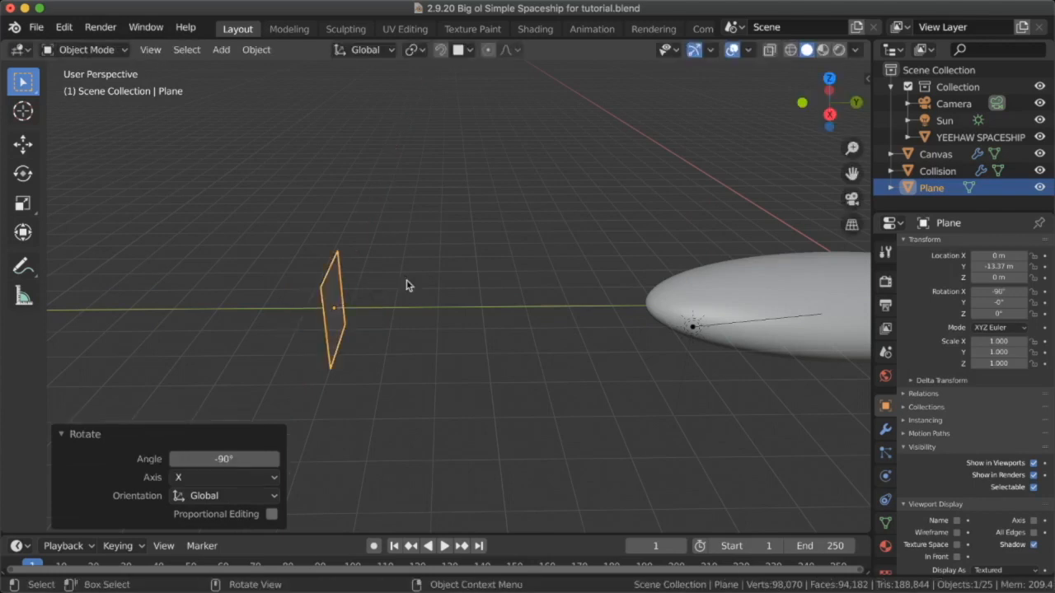
{"action": "key", "text": "g"}
{"action": "key", "text": "y"}
{"action": "left_click", "coordinate": [319, 286]}
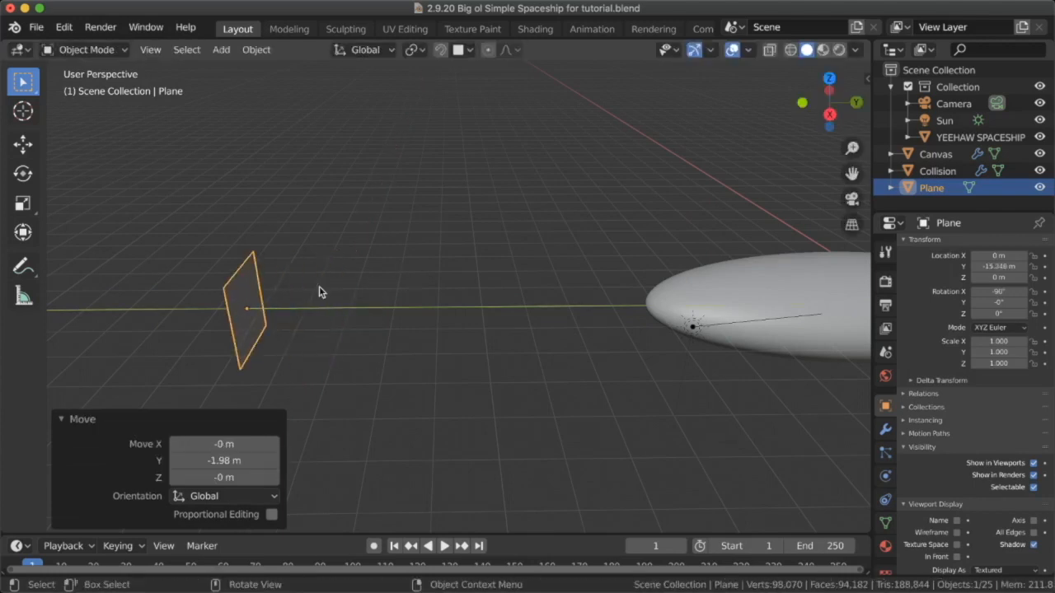
- Add a particle system called Laser Beams to the plane and name its particle settings Laser beams
{"action": "scroll", "coordinate": [320, 287], "scroll_direction": "right", "scroll_amount": 5}
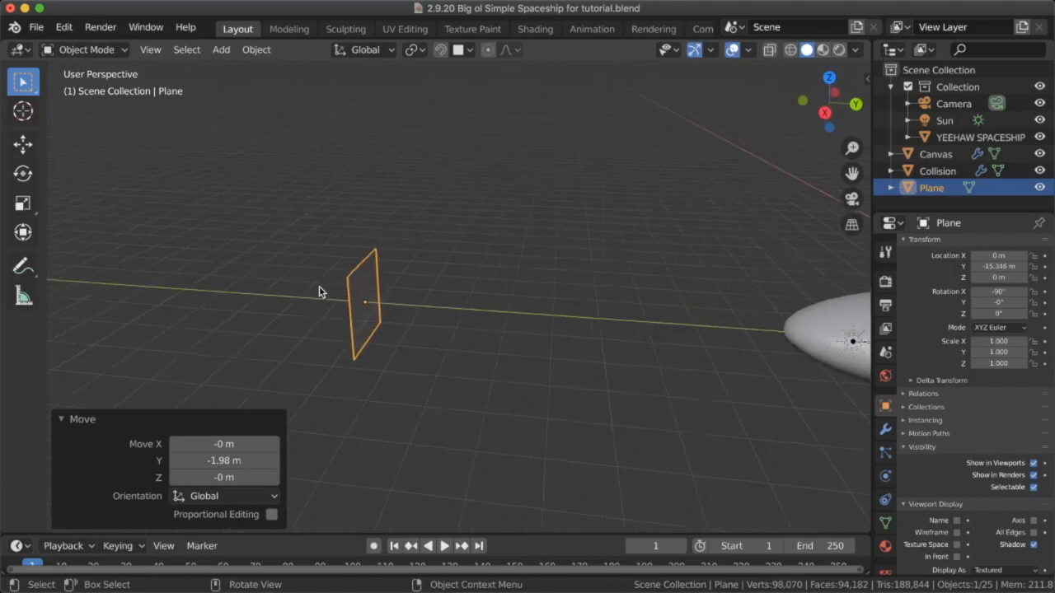
{"action": "left_click", "coordinate": [885, 453]}
{"action": "left_click", "coordinate": [1044, 244]}
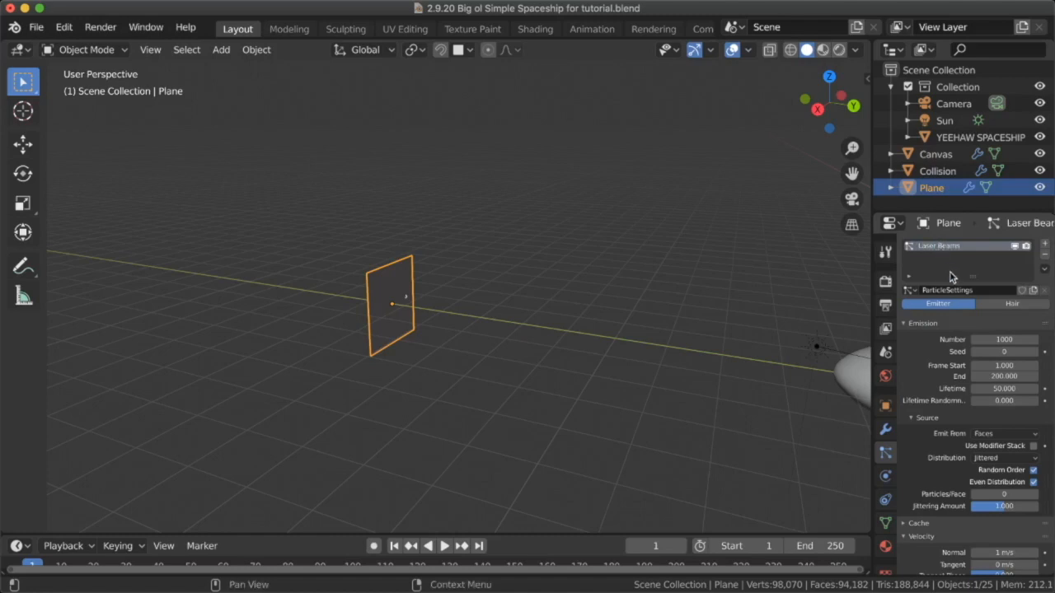
{"action": "double_click", "coordinate": [941, 290]}
{"action": "type", "text": "Laser beams"}
{"action": "key", "text": "Return"}
- Rename the plane object as Laser Emitter
{"action": "key", "text": "F2"}
{"action": "type", "text": "Laser Emitter"}
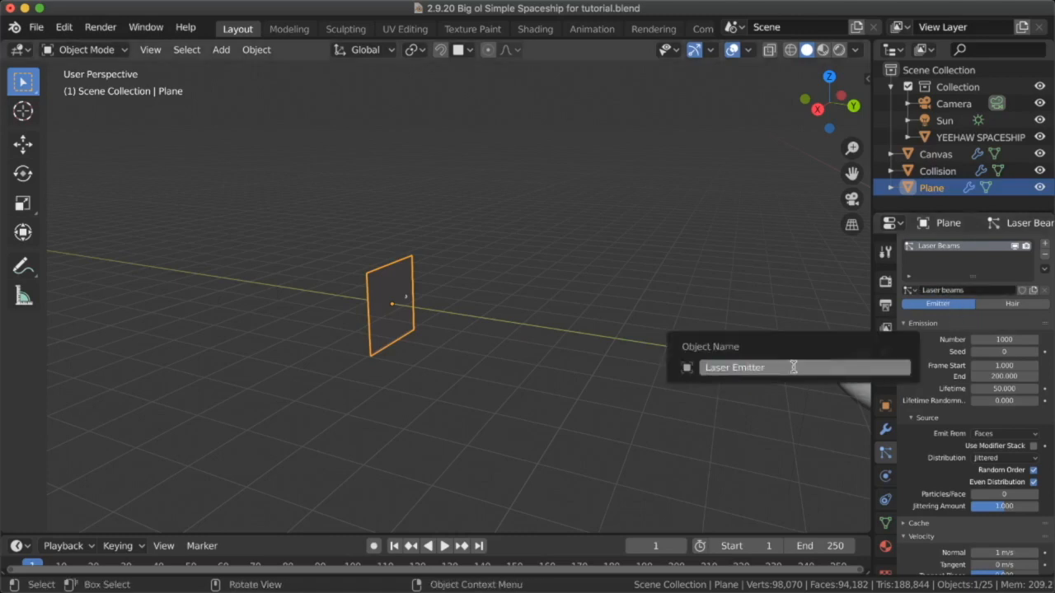
{"action": "key", "text": "Return"}
- Add a cube and move it about -9.8 m along Y, between the Laser Emitter and the ellipsoids
{"action": "scroll", "coordinate": [964, 419], "scroll_direction": "down", "scroll_amount": 8}
{"action": "key", "text": "shift+a"}
{"action": "key", "text": "Escape"}
{"action": "key", "text": "shift+a"}
{"action": "mouse_move", "coordinate": [647, 277]}
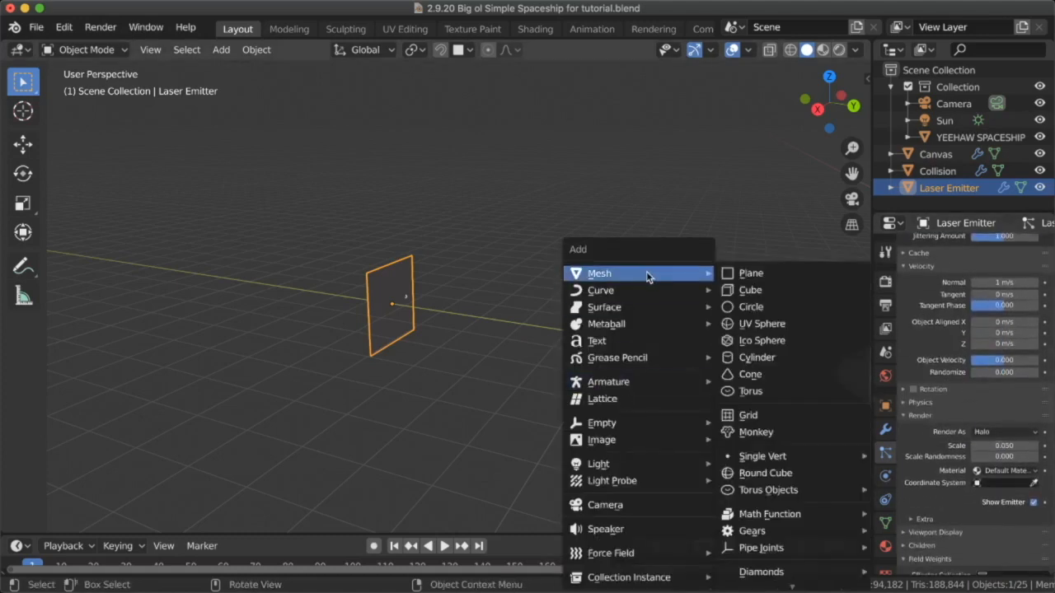
{"action": "left_click", "coordinate": [770, 292]}
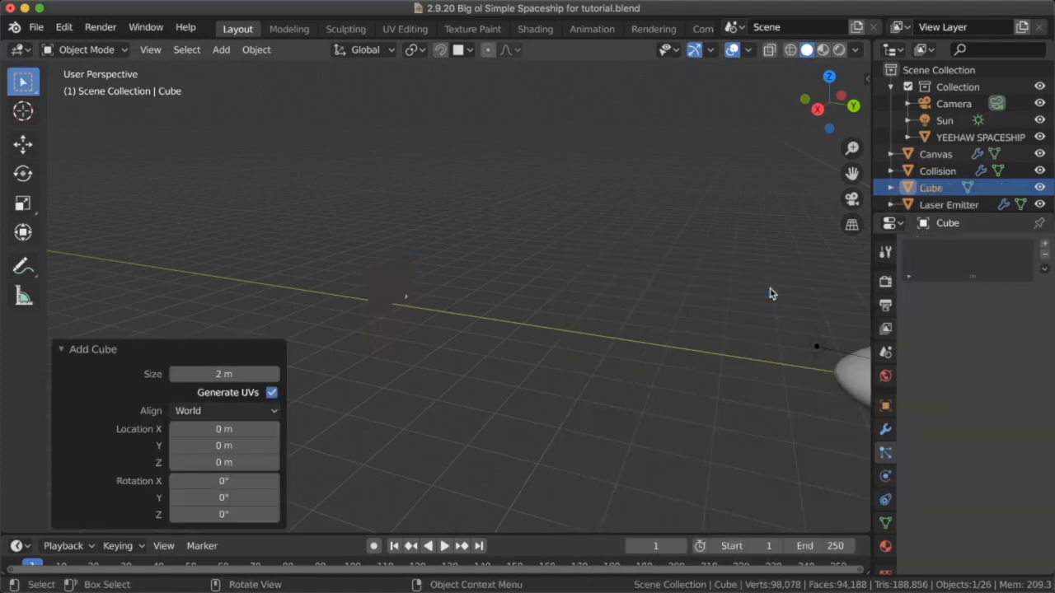
{"action": "key", "text": "grave"}
{"action": "key", "text": "Escape"}
{"action": "scroll", "coordinate": [655, 380], "scroll_direction": "right", "scroll_amount": 5, "text": "shift"}
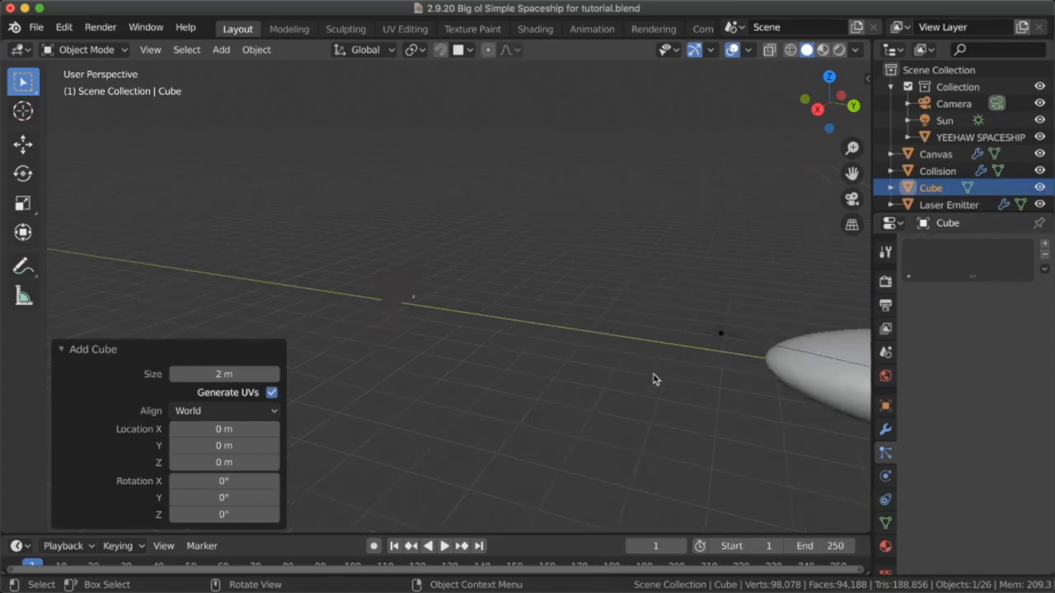
{"action": "key", "text": "g"}
{"action": "key", "text": "y"}
{"action": "left_click", "coordinate": [346, 321]}
- Scale the cube down to a small block and give it a level 1 subdivision surface
{"action": "key", "text": "s"}
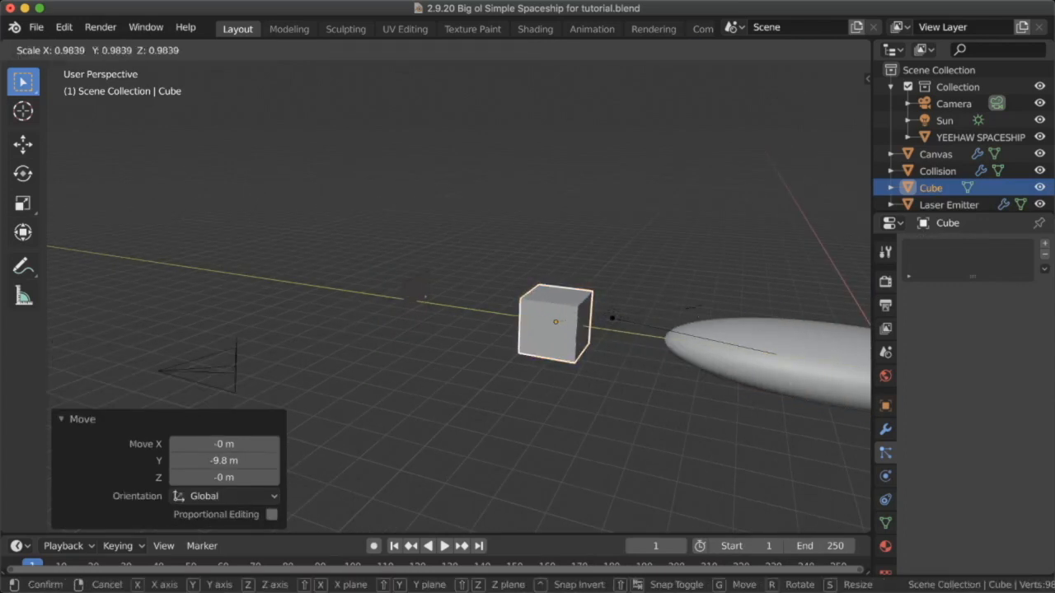
{"action": "left_click", "coordinate": [586, 320]}
{"action": "key", "text": "s"}
{"action": "left_click", "coordinate": [588, 325]}
{"action": "scroll", "coordinate": [588, 325], "scroll_direction": "right", "scroll_amount": 3, "text": "shift"}
{"action": "scroll", "coordinate": [566, 334], "scroll_direction": "up", "scroll_amount": 4}
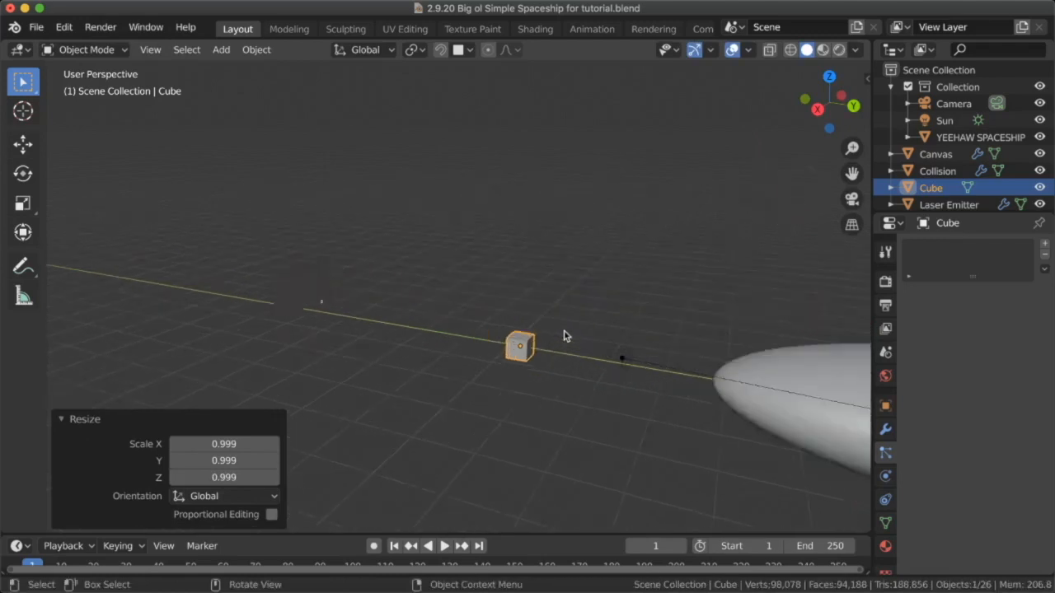
{"action": "key", "text": "ctrl+1"}
{"action": "scroll", "coordinate": [574, 337], "scroll_direction": "right", "scroll_amount": 3, "text": "shift"}
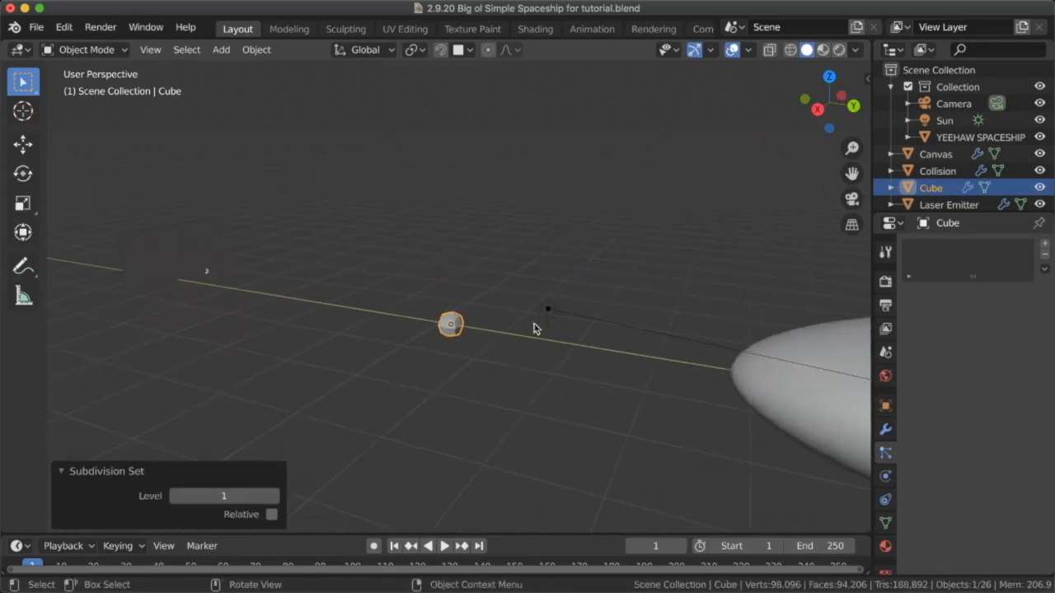
- Stretch the cube by about 2.45 along the Y axis and shade it smooth
{"action": "key", "text": "s"}
{"action": "key", "text": "x"}
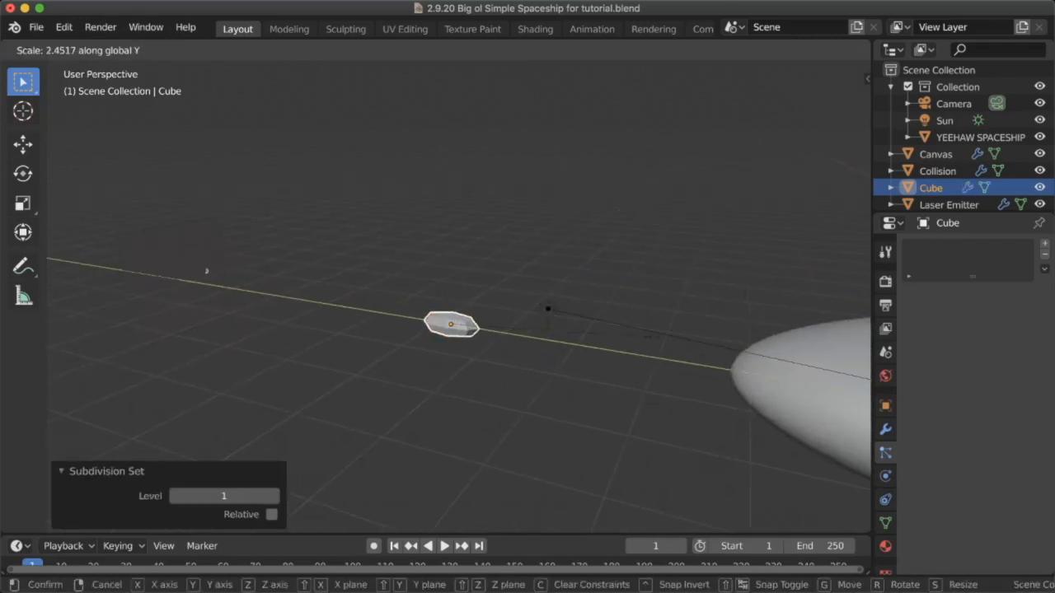
{"action": "left_click", "coordinate": [645, 333]}
{"action": "middle_click_drag", "start_coordinate": [509, 299], "coordinate": [561, 339]}
{"action": "right_click", "coordinate": [559, 336]}
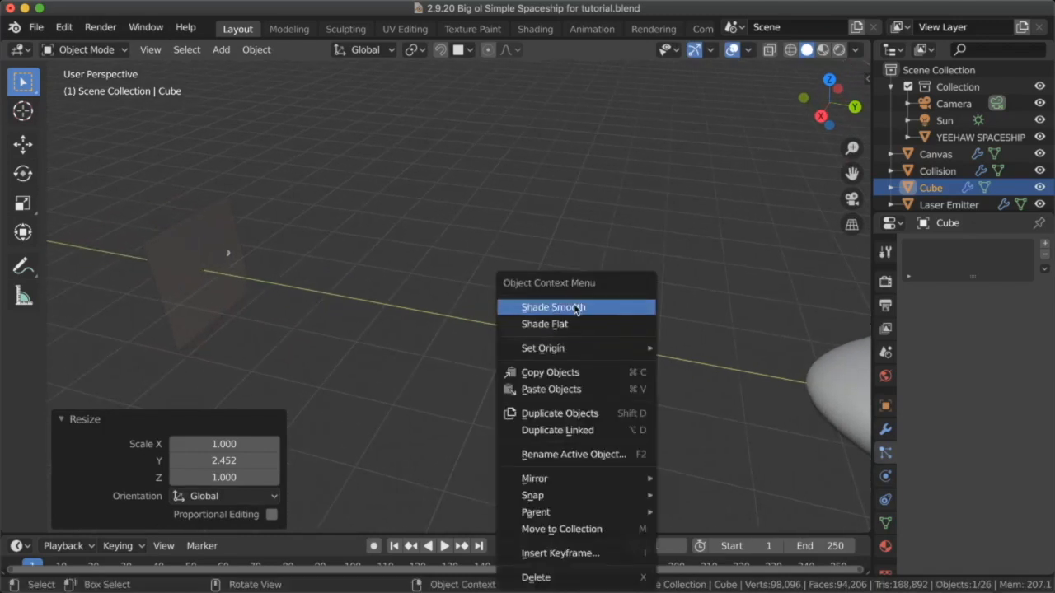
{"action": "left_click", "coordinate": [575, 305]}
{"action": "scroll", "coordinate": [634, 333], "scroll_direction": "down", "scroll_amount": 2}
{"action": "middle_click_drag", "start_coordinate": [505, 309], "coordinate": [589, 340], "text": "shift"}
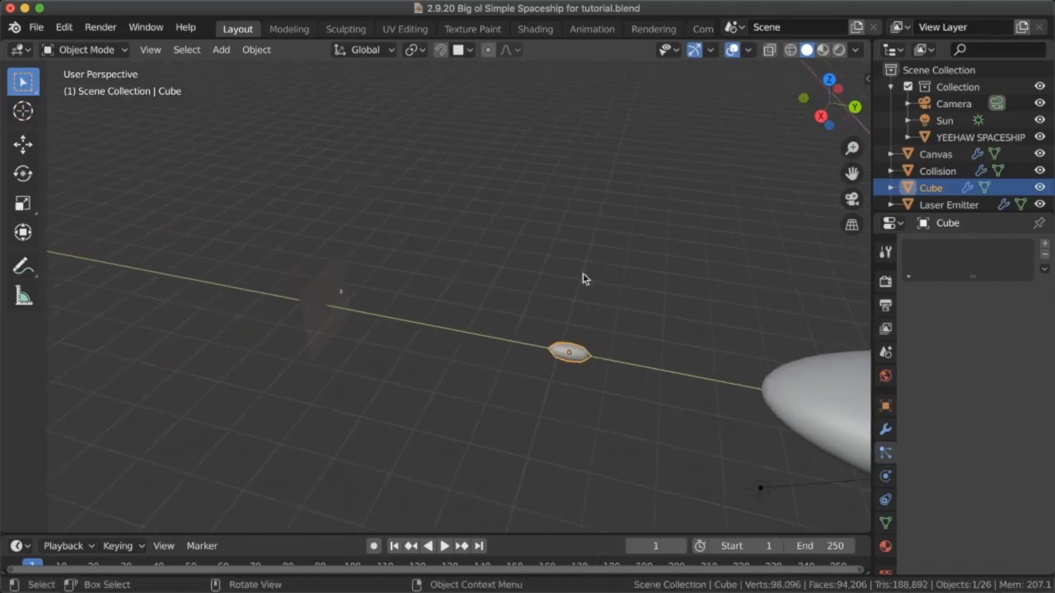
- Set the Laser Emitter's particles to render as Object
{"action": "left_click", "coordinate": [317, 290]}
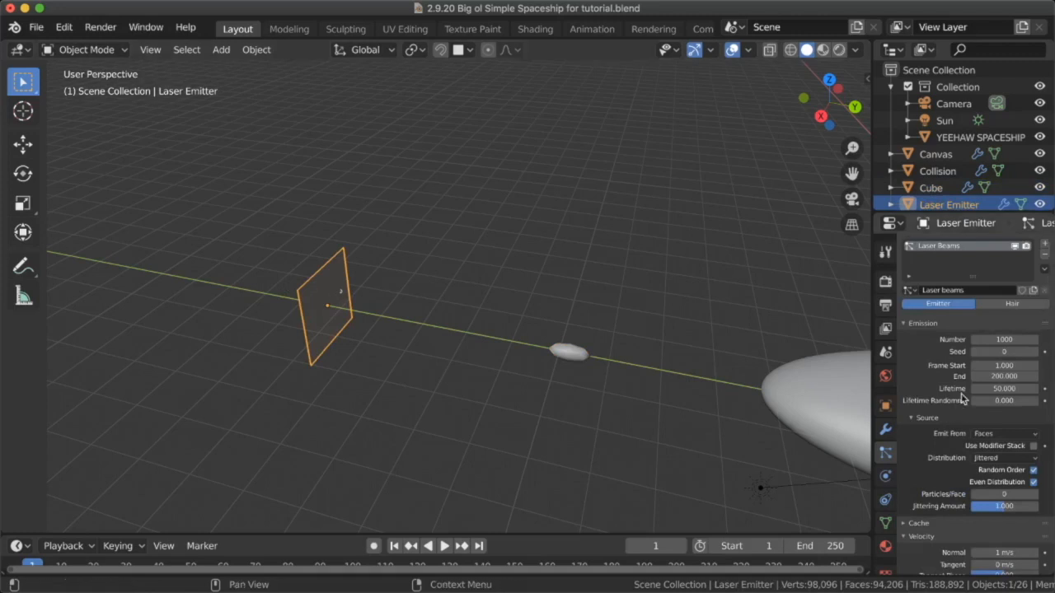
{"action": "scroll", "coordinate": [953, 397], "scroll_direction": "down", "scroll_amount": 8}
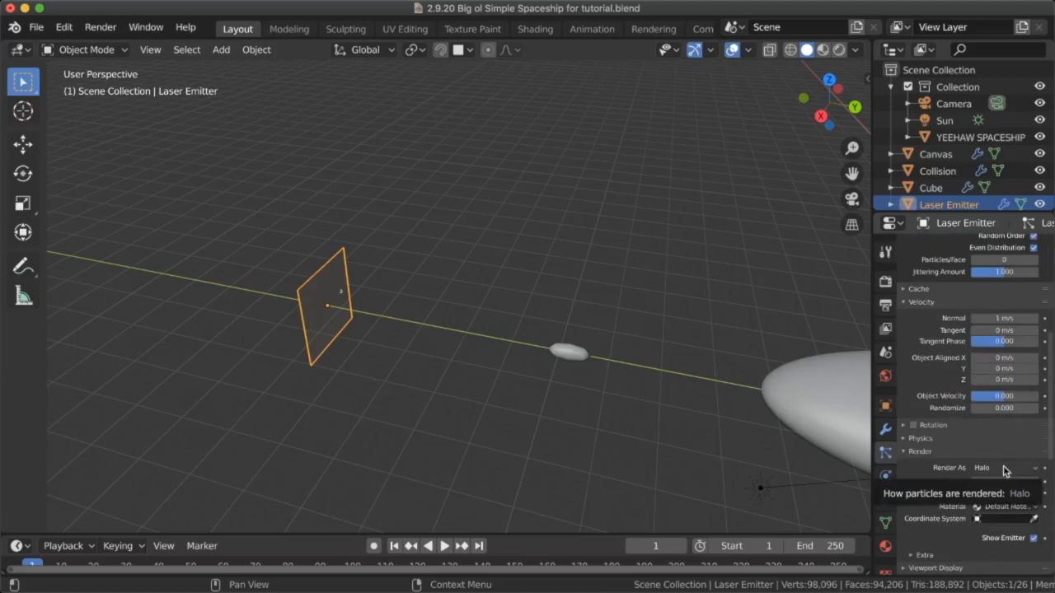
{"action": "scroll", "coordinate": [1004, 470], "scroll_direction": "down", "scroll_amount": 5}
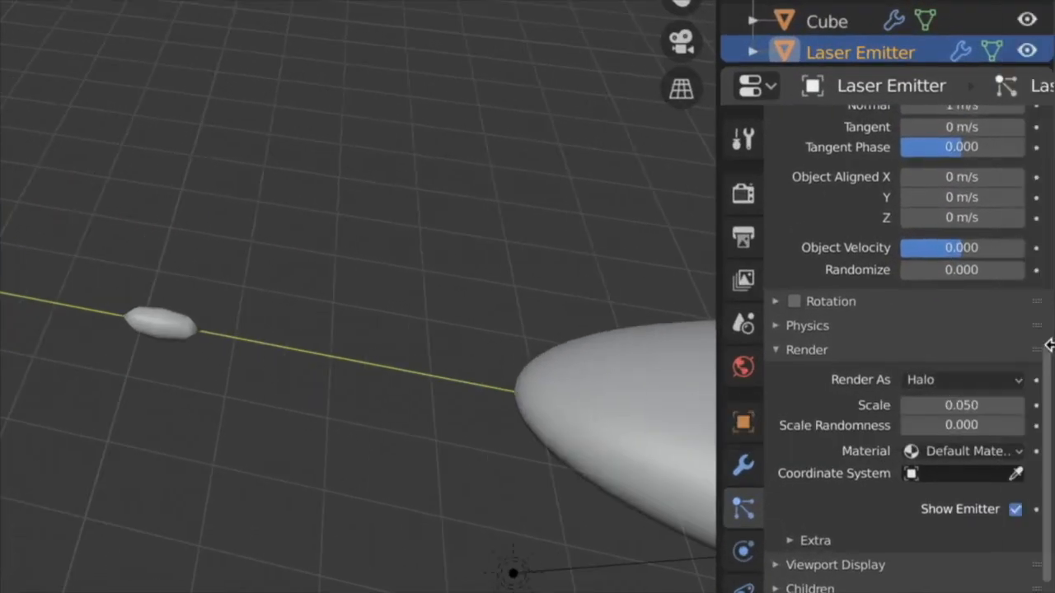
{"action": "left_click", "coordinate": [964, 379]}
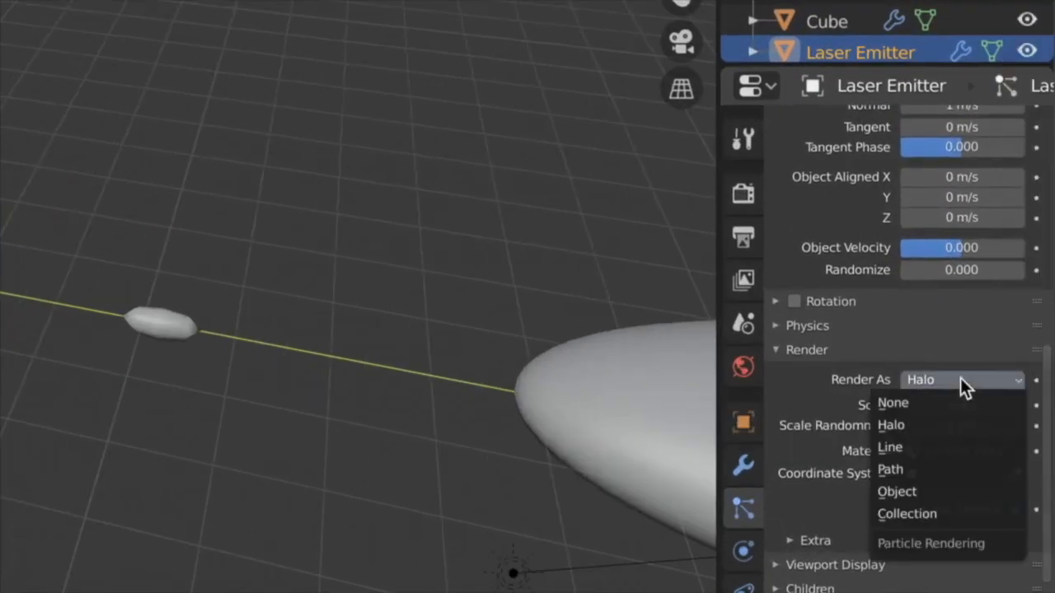
{"action": "left_click", "coordinate": [899, 487]}
{"action": "left_click", "coordinate": [950, 526]}
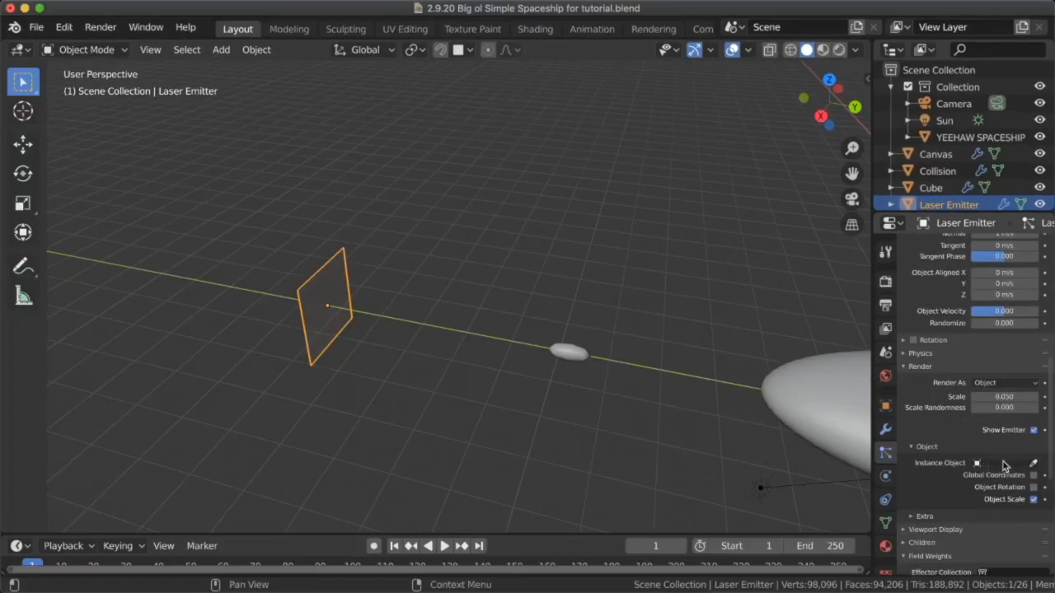
{"action": "scroll", "coordinate": [973, 537], "scroll_direction": "down", "scroll_amount": 15}
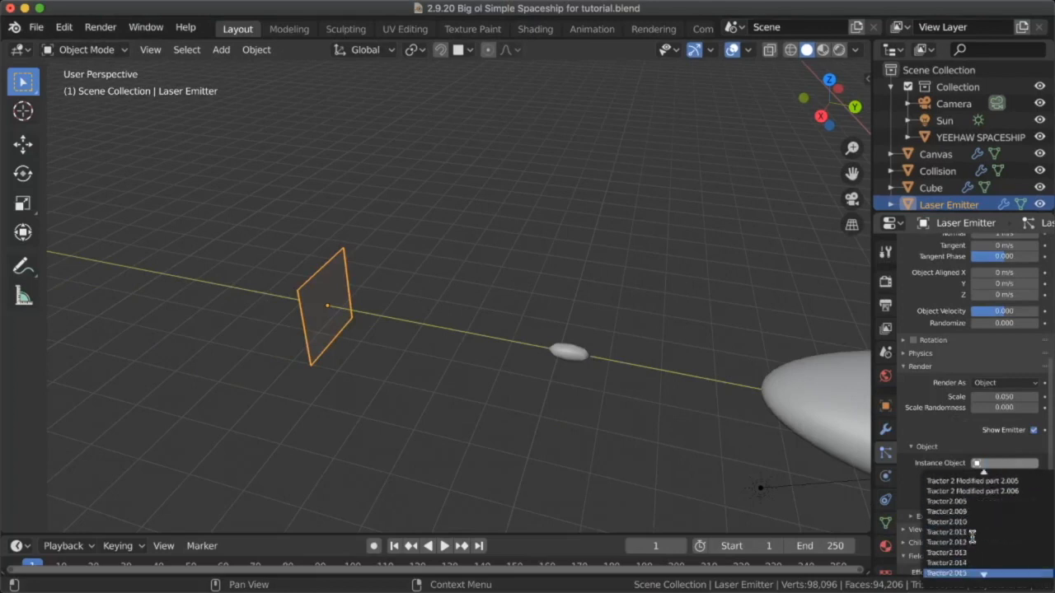
{"action": "key", "text": "Escape"}
- Rename the stretched cube as Laser Instance
{"action": "left_click", "coordinate": [574, 354]}
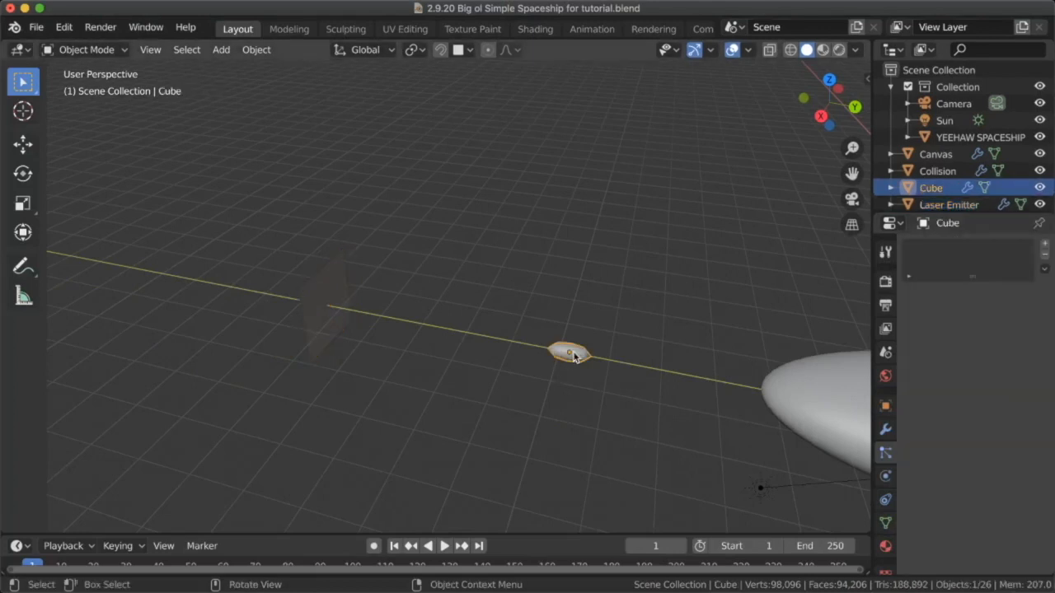
{"action": "key", "text": "F2"}
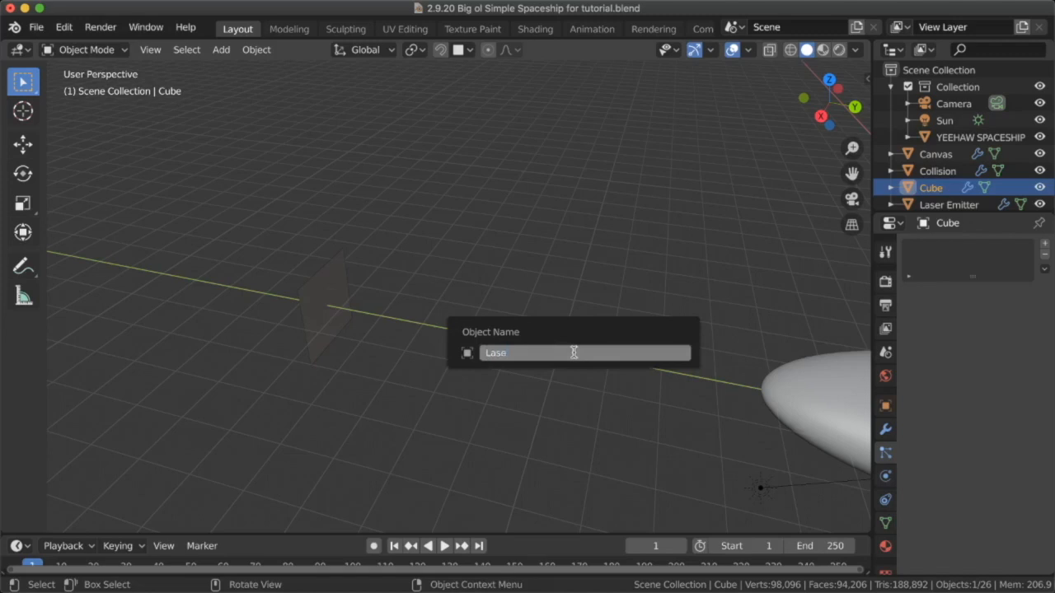
{"action": "type", "text": "Laser Instance"}
{"action": "key", "text": "Return"}
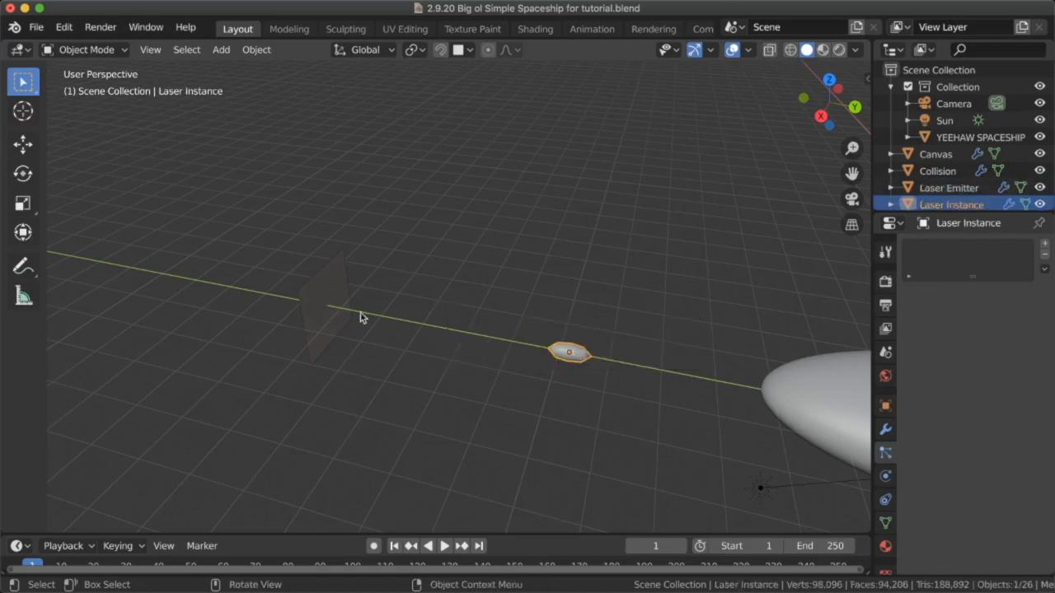
- Assign Laser Instance as the instance object of the Laser Emitter's particle system
{"action": "left_click", "coordinate": [302, 318]}
{"action": "scroll", "coordinate": [985, 439], "scroll_direction": "down", "scroll_amount": 10}
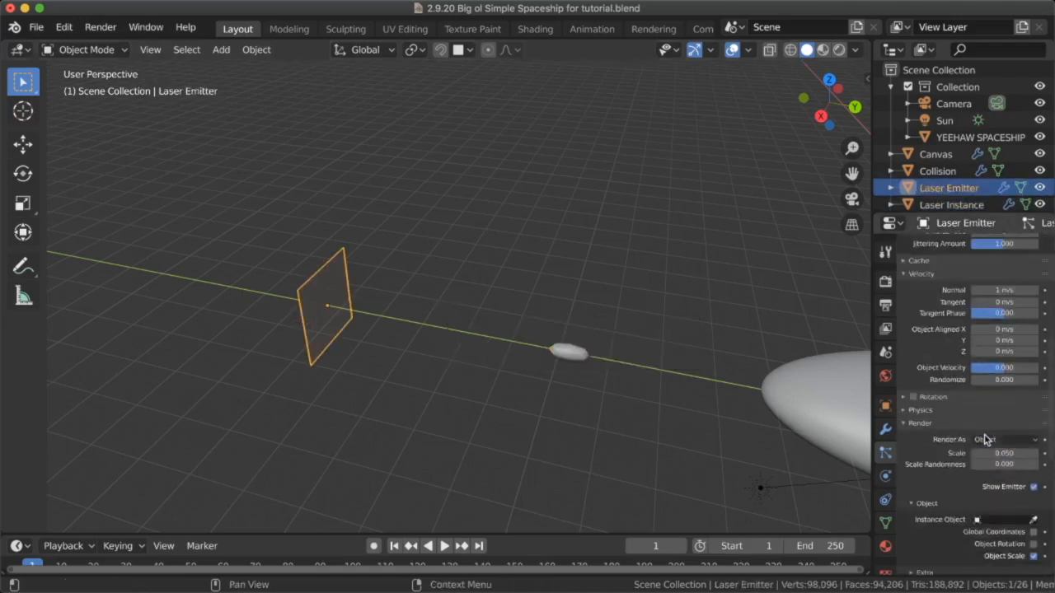
{"action": "scroll", "coordinate": [984, 436], "scroll_direction": "up", "scroll_amount": 6}
{"action": "scroll", "coordinate": [984, 435], "scroll_direction": "down", "scroll_amount": 4}
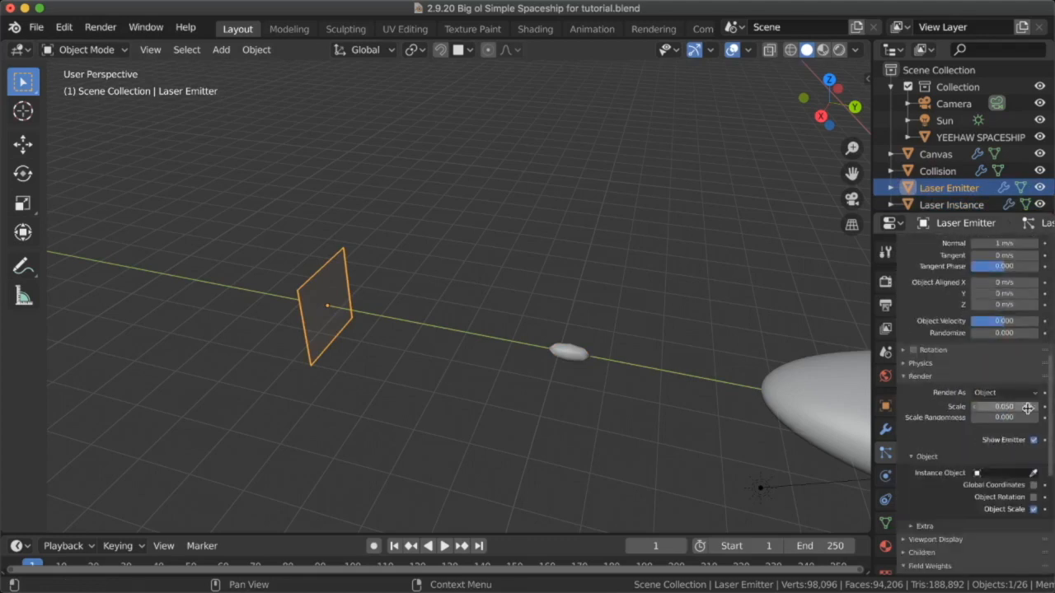
{"action": "left_click", "coordinate": [1014, 473]}
{"action": "type", "text": "laser"}
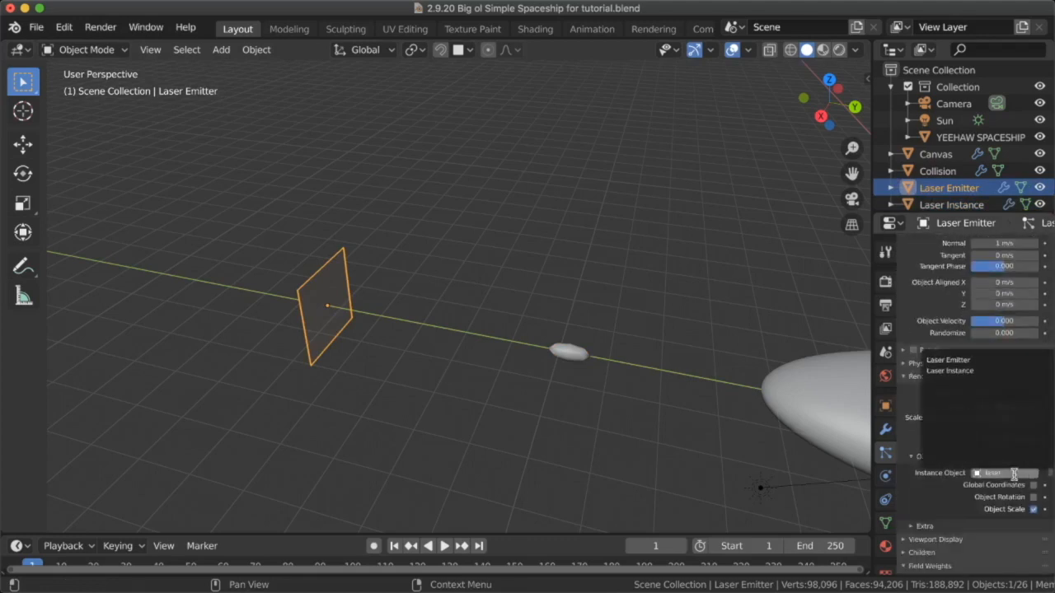
{"action": "left_click", "coordinate": [949, 371]}
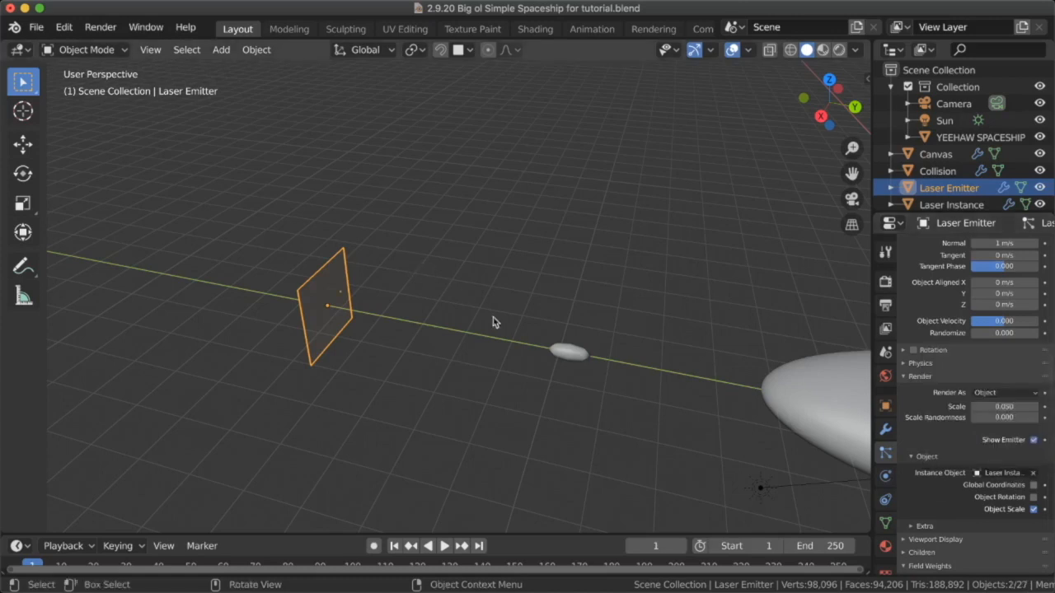
- Play the animation and examine the particles leaving the Laser Emitter from the side
{"action": "key", "text": "space"}
{"action": "key", "text": "space"}
{"action": "middle_click_drag", "start_coordinate": [475, 325], "coordinate": [504, 313]}
{"action": "key", "text": "space"}
{"action": "scroll", "coordinate": [572, 311], "scroll_direction": "left", "scroll_amount": 3}
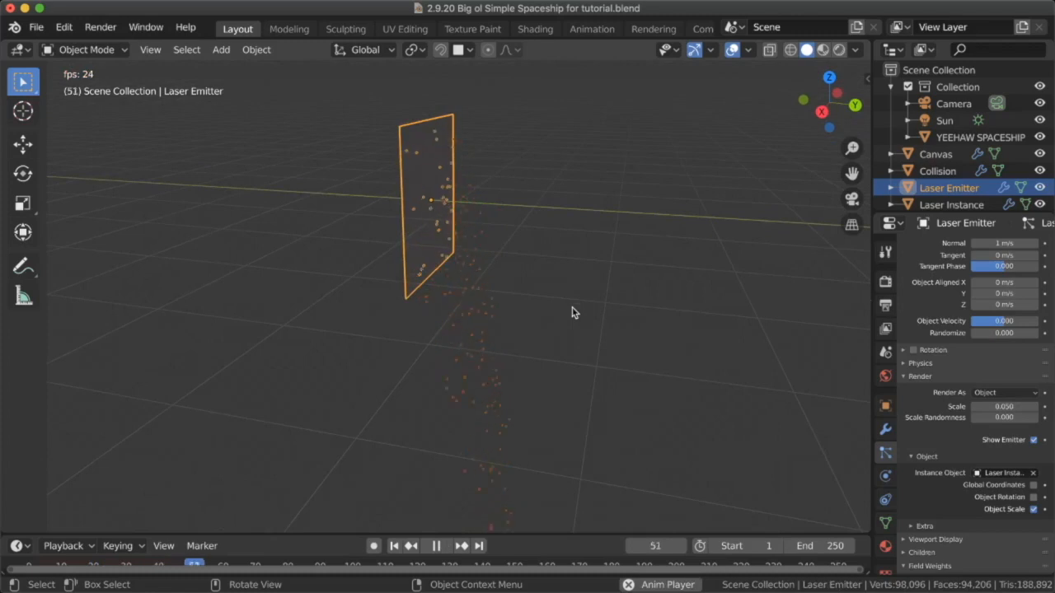
{"action": "key", "text": "space"}
{"action": "scroll", "coordinate": [562, 365], "scroll_direction": "left", "scroll_amount": 5}
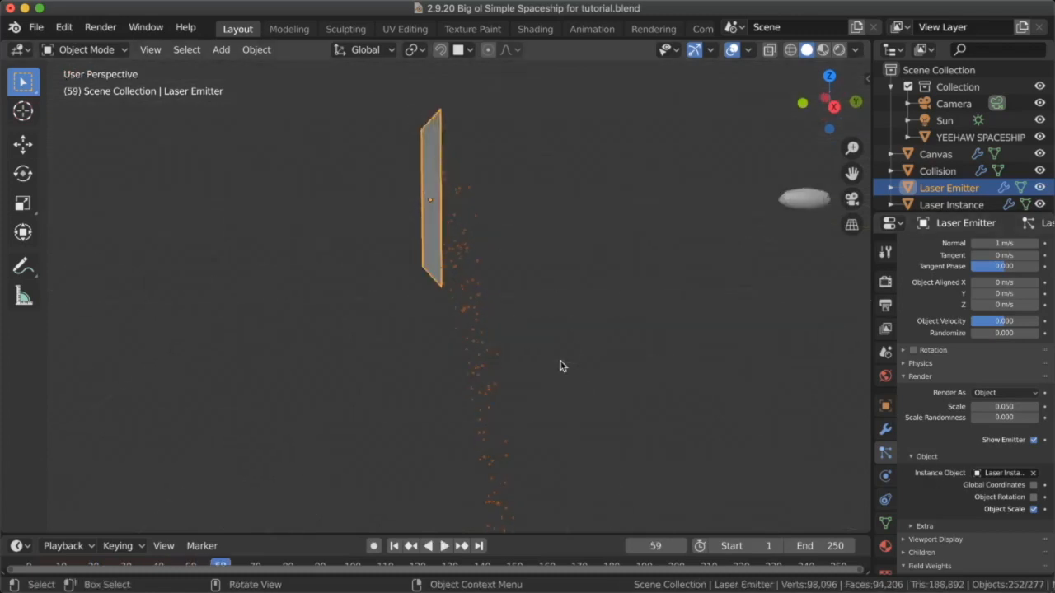
- Turn on Object Rotation for the instanced particles and replay the animation to check their orientation
{"action": "scroll", "coordinate": [561, 365], "scroll_direction": "right", "scroll_amount": 4}
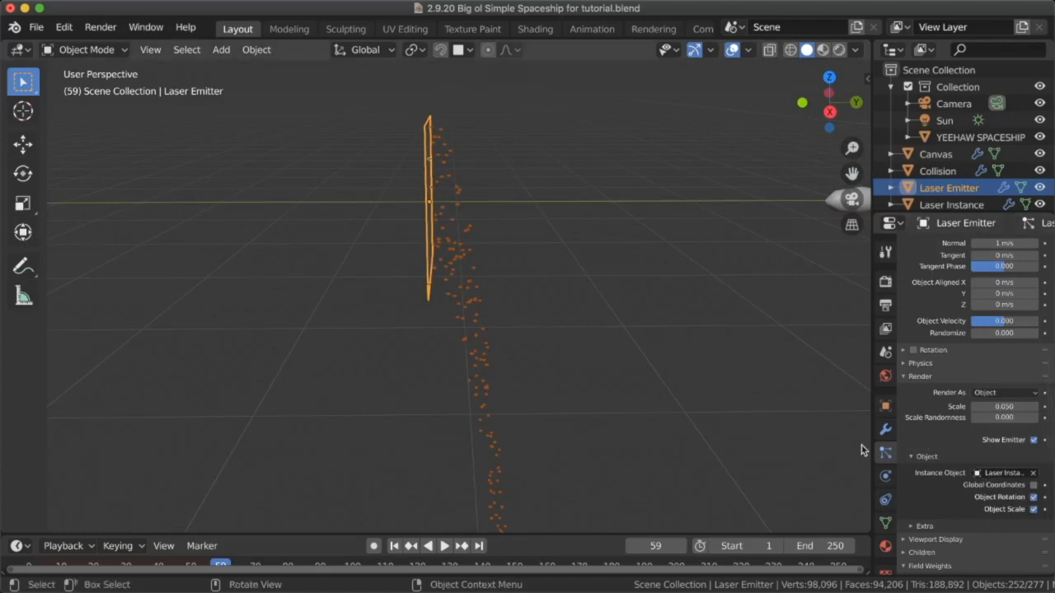
{"action": "key", "text": "space"}
{"action": "key", "text": "space"}
{"action": "scroll", "coordinate": [652, 386], "scroll_direction": "up", "scroll_amount": 3}
{"action": "scroll", "coordinate": [652, 387], "scroll_direction": "right", "scroll_amount": 6, "text": "shift"}
{"action": "scroll", "coordinate": [403, 225], "scroll_direction": "left", "scroll_amount": 2, "text": "shift"}
{"action": "scroll", "coordinate": [403, 228], "scroll_direction": "left", "scroll_amount": 3, "text": "shift"}
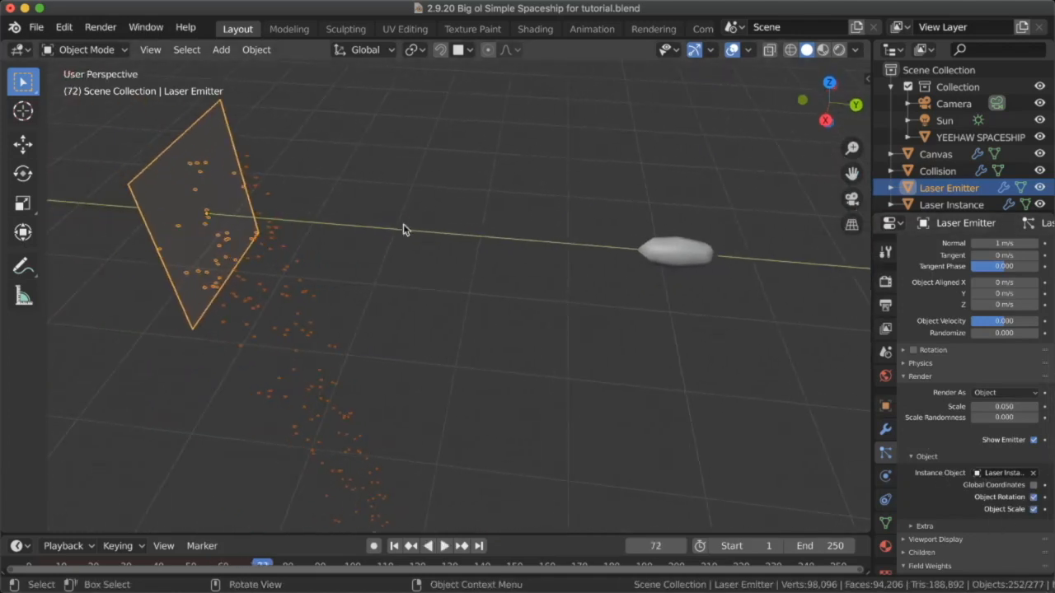
- Set the Laser Emitter particles' normal velocity to 50 m/s and play the animation from the start
{"action": "scroll", "coordinate": [403, 229], "scroll_direction": "left", "scroll_amount": 2}
{"action": "scroll", "coordinate": [993, 292], "scroll_direction": "up", "scroll_amount": 3}
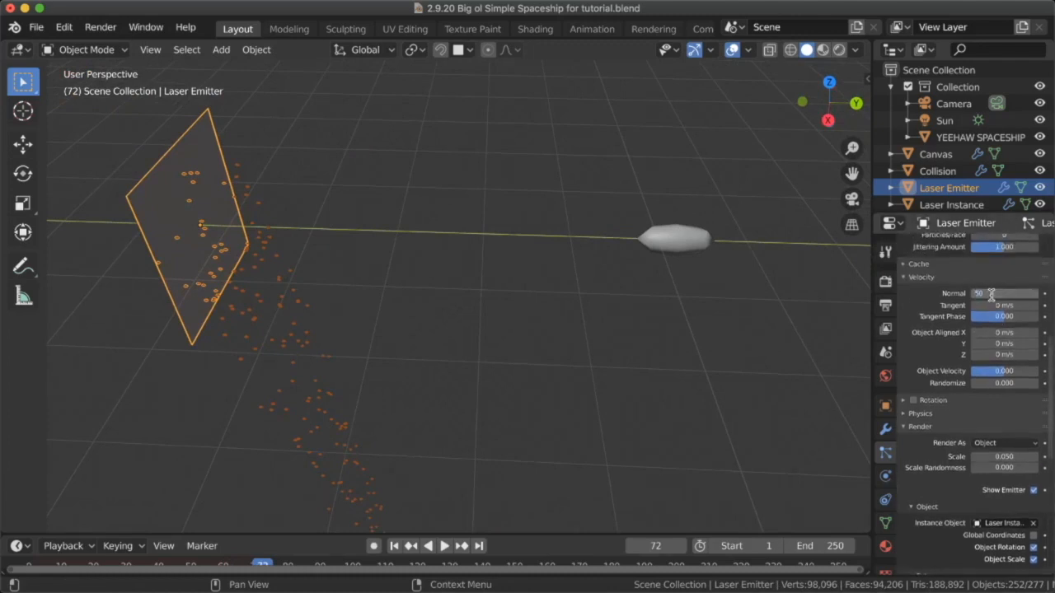
{"action": "scroll", "coordinate": [635, 304], "scroll_direction": "left", "scroll_amount": 5, "text": "shift"}
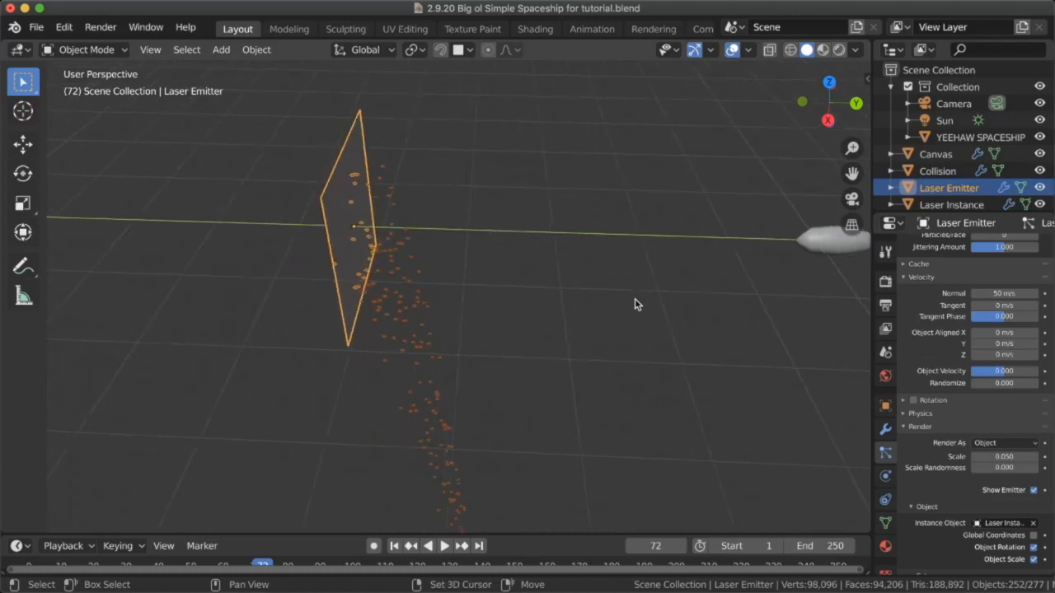
{"action": "key", "text": "shift+Left"}
{"action": "key", "text": "space"}
{"action": "key", "text": "space"}
{"action": "scroll", "coordinate": [672, 309], "scroll_direction": "down", "scroll_amount": 5}
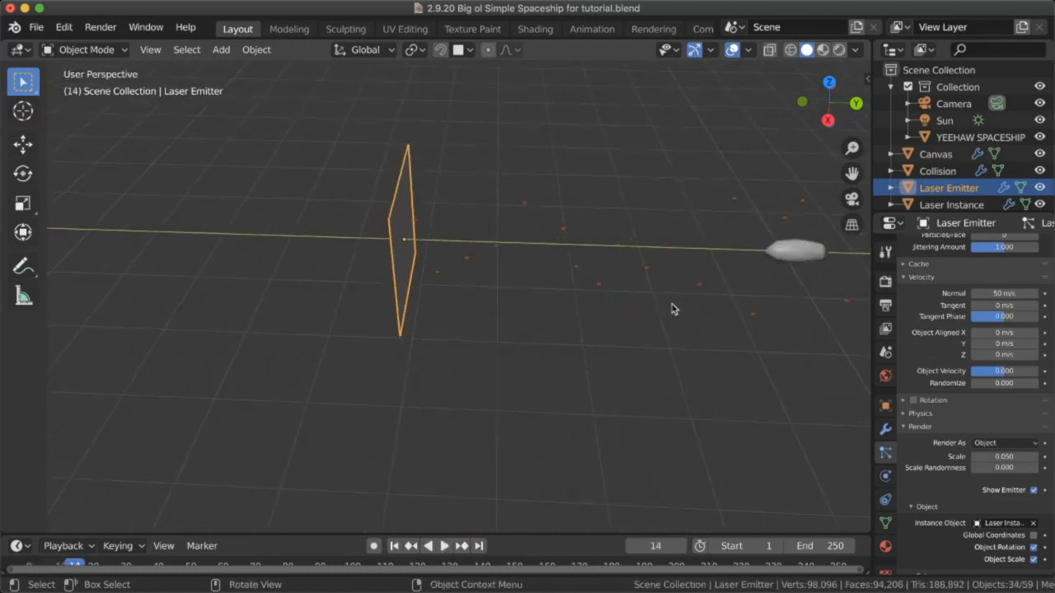
- Set the Gravity field weight of the Laser Emitter's particles to 0 and replay the animation to check their path
{"action": "scroll", "coordinate": [923, 485], "scroll_direction": "down", "scroll_amount": 8}
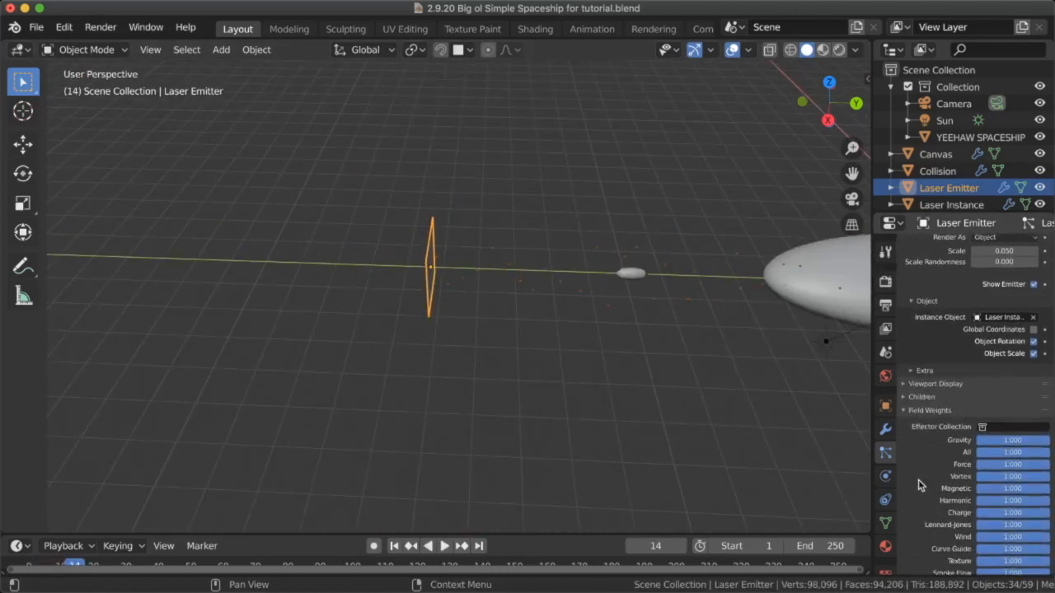
{"action": "left_click_drag", "start_coordinate": [998, 353], "coordinate": [956, 352]}
{"action": "scroll", "coordinate": [524, 223], "scroll_direction": "left", "scroll_amount": 5}
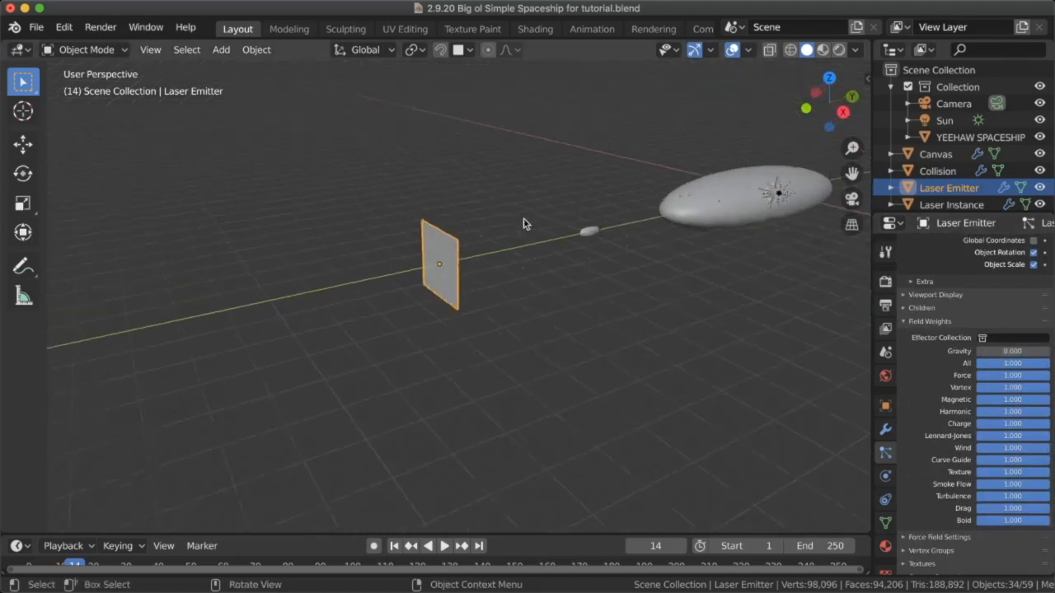
{"action": "scroll", "coordinate": [524, 223], "scroll_direction": "right", "scroll_amount": 5, "text": "shift"}
{"action": "key", "text": "shift+Left"}
{"action": "key", "text": "space"}
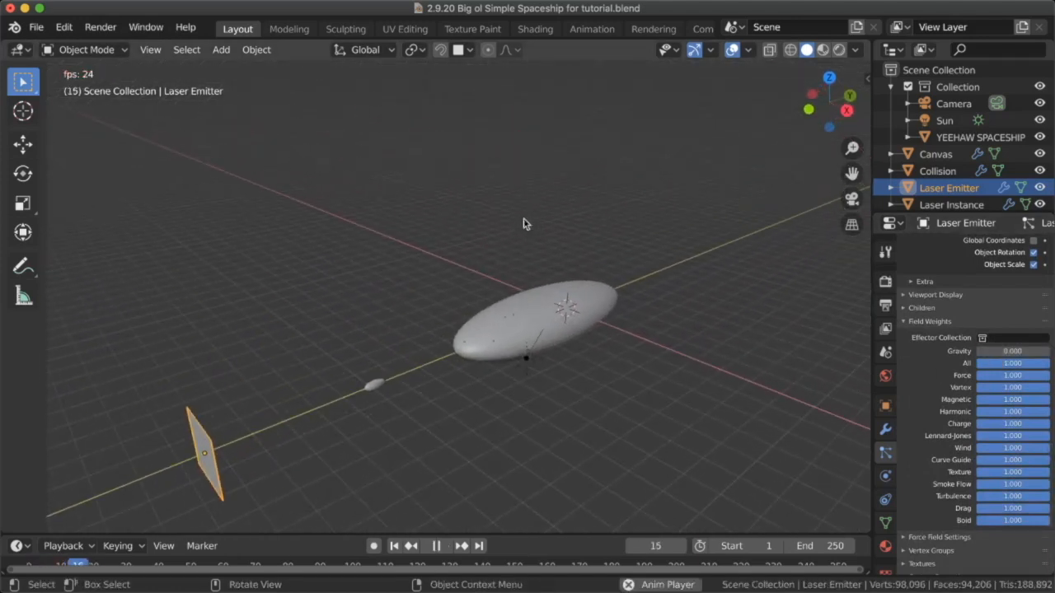
{"action": "key", "text": "space"}
{"action": "scroll", "coordinate": [523, 224], "scroll_direction": "left", "scroll_amount": 5}
{"action": "scroll", "coordinate": [523, 223], "scroll_direction": "up", "scroll_amount": 5}
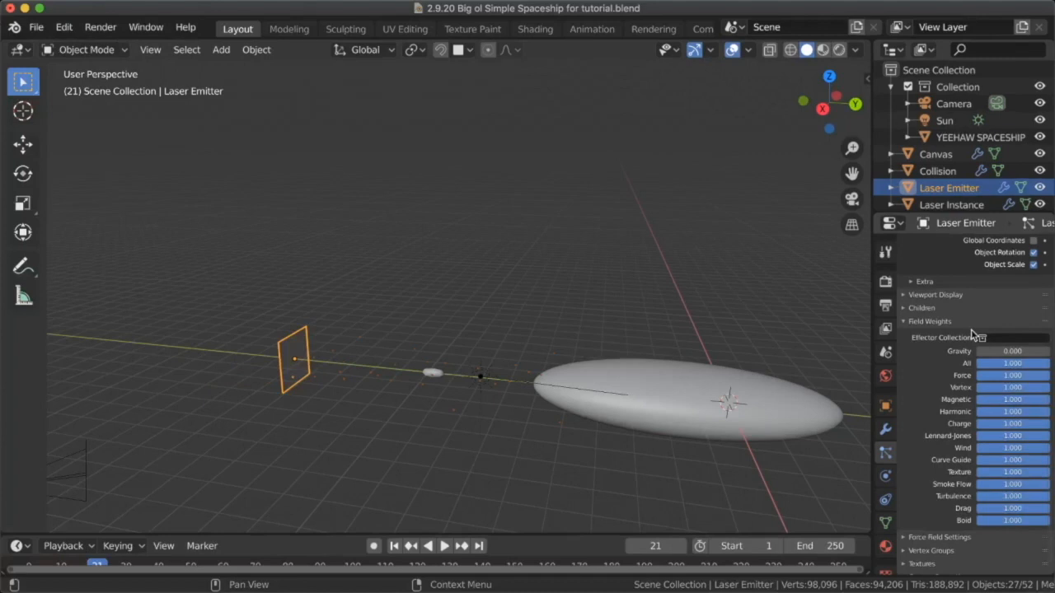
{"action": "key", "text": "space"}
{"action": "key", "text": "space"}
- Turn off Random Order in the particle system's emission source and replay the animation from the start
{"action": "scroll", "coordinate": [957, 371], "scroll_direction": "up", "scroll_amount": 8}
{"action": "scroll", "coordinate": [957, 371], "scroll_direction": "up", "scroll_amount": 5}
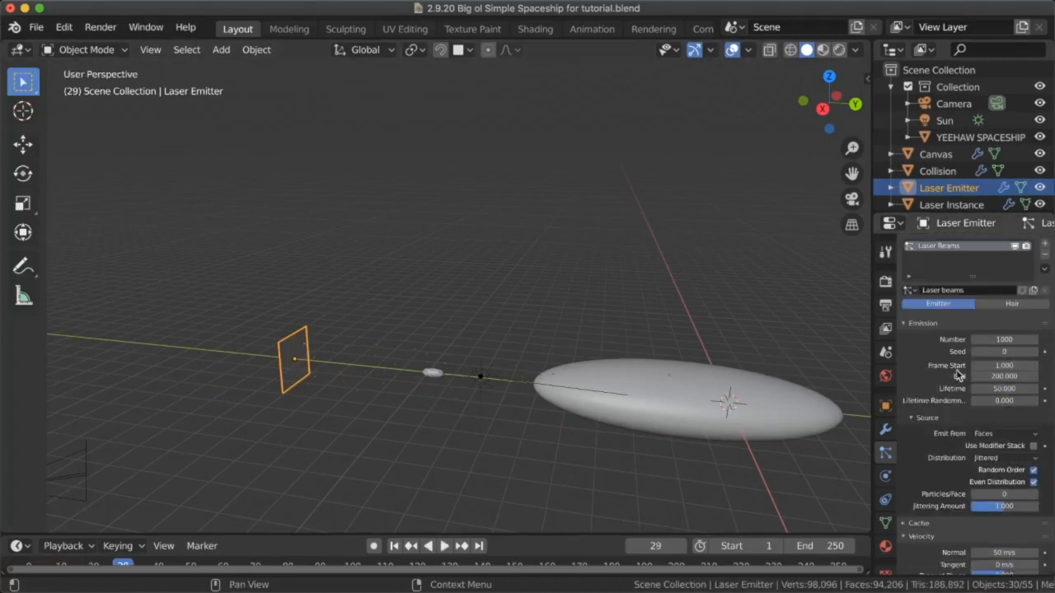
{"action": "scroll", "coordinate": [1004, 433], "scroll_direction": "down", "scroll_amount": 4}
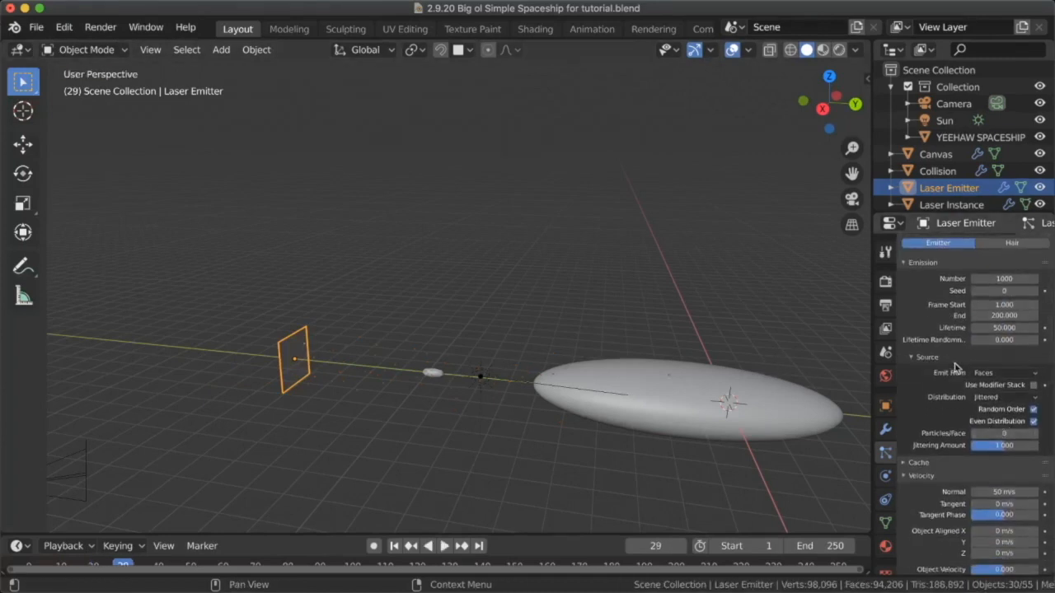
{"action": "left_click", "coordinate": [1017, 397]}
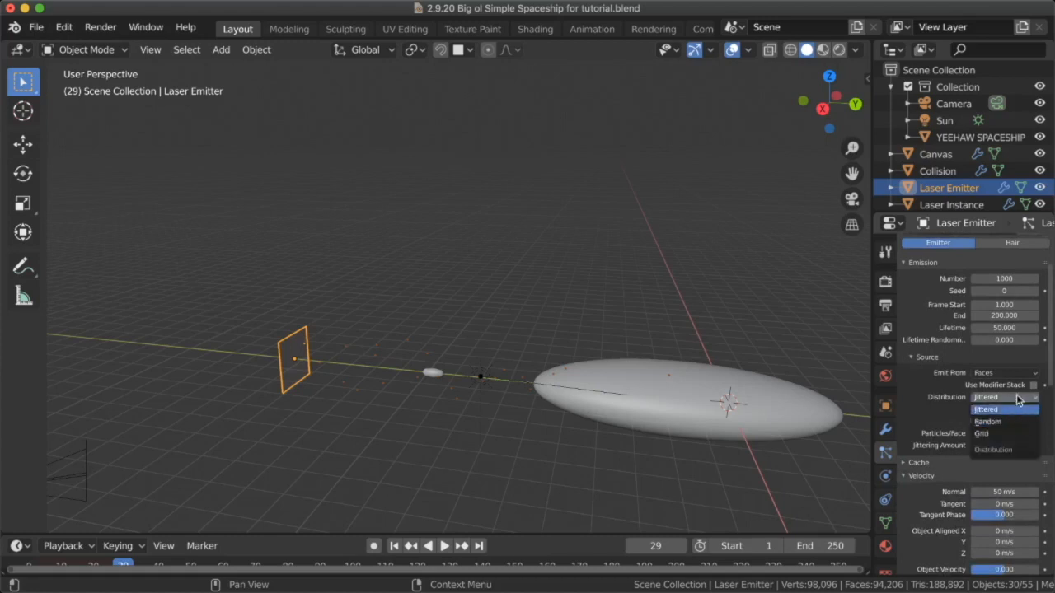
{"action": "left_click", "coordinate": [1015, 409]}
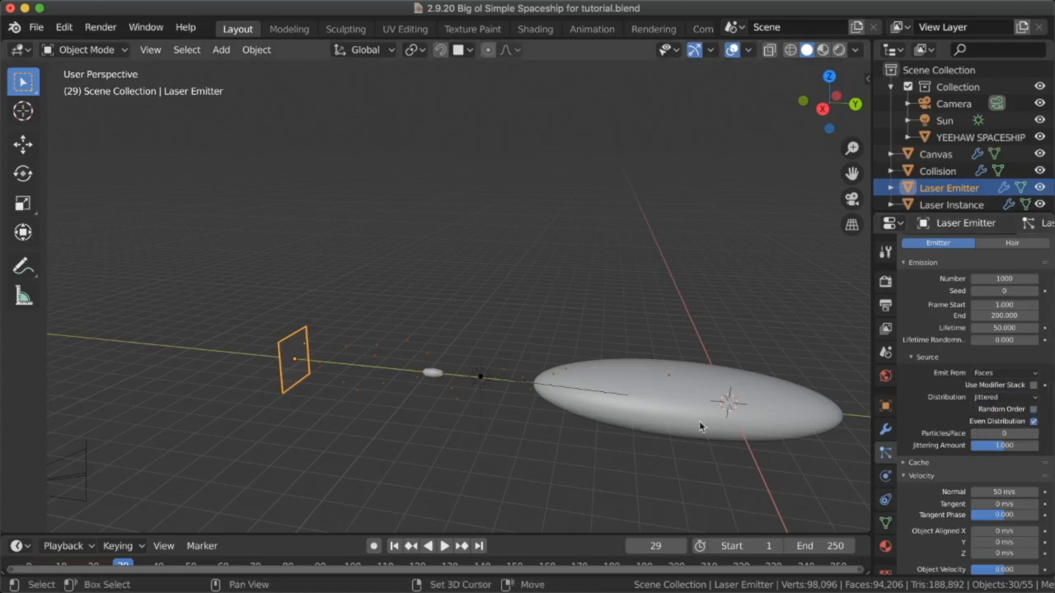
{"action": "key", "text": "shift+Left"}
{"action": "key", "text": "space"}
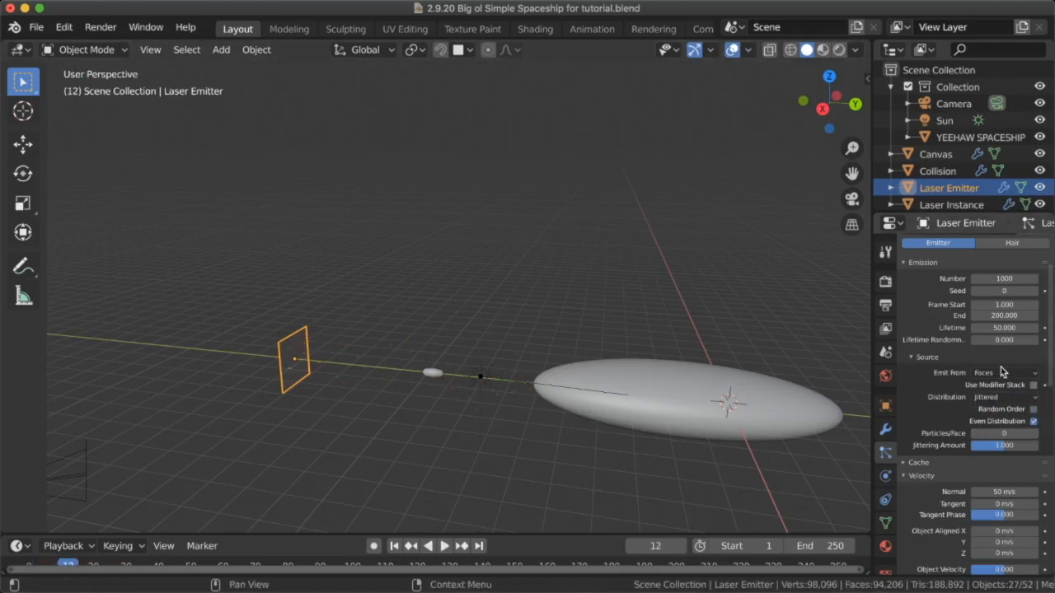
- Set the laser particles to emit from Verts and replay the animation from the start
{"action": "left_click", "coordinate": [1002, 372]}
{"action": "left_click", "coordinate": [990, 385]}
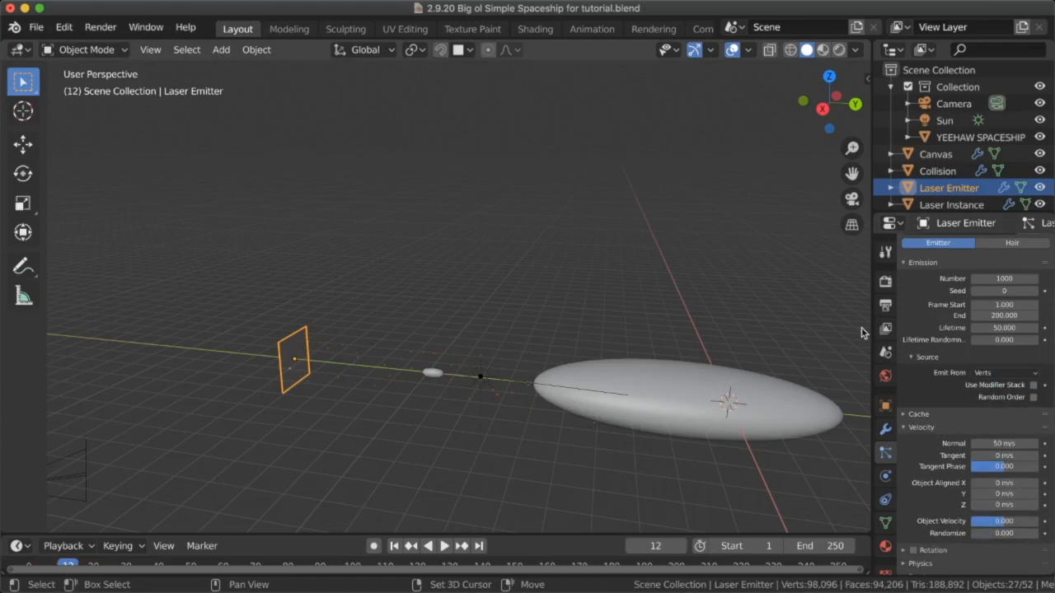
{"action": "key", "text": "shift+Left"}
{"action": "key", "text": "space"}
{"action": "key", "text": "space"}
{"action": "middle_click_drag", "start_coordinate": [533, 426], "coordinate": [532, 432]}
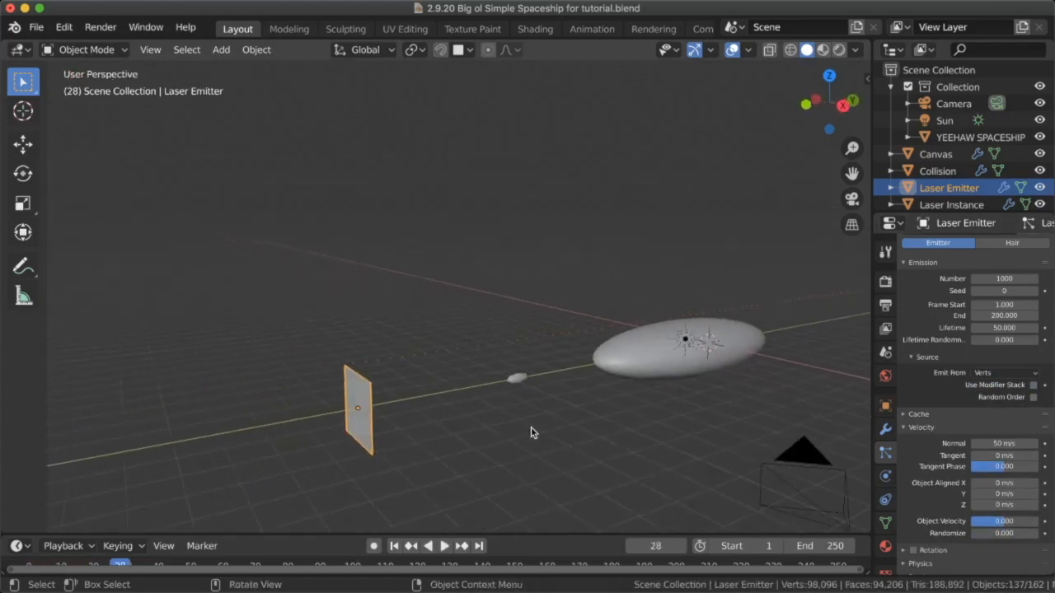
{"action": "left_click", "coordinate": [519, 379]}
{"action": "key", "text": "s"}
{"action": "key", "text": "Escape"}
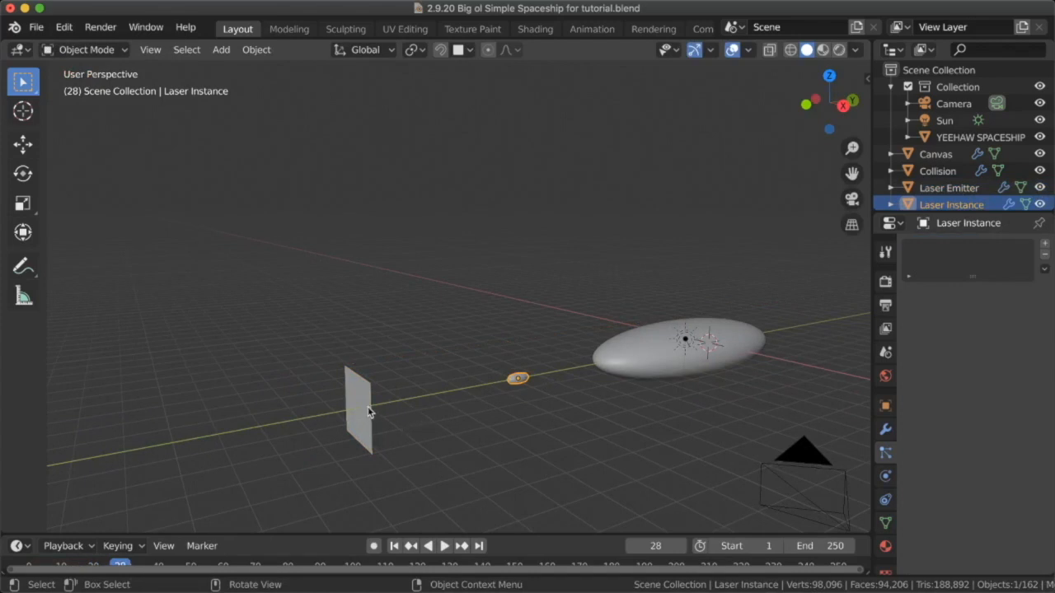
- Set the render scale of the Laser Emitter's particles to 0.5
{"action": "left_click", "coordinate": [369, 412]}
{"action": "scroll", "coordinate": [974, 483], "scroll_direction": "down", "scroll_amount": 10}
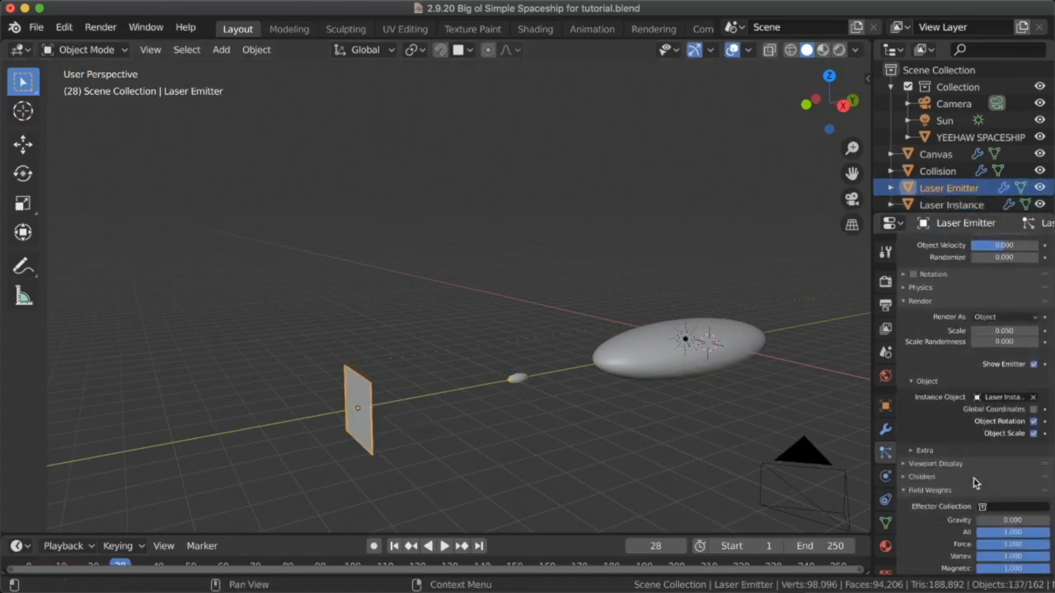
{"action": "left_click", "coordinate": [1004, 329]}
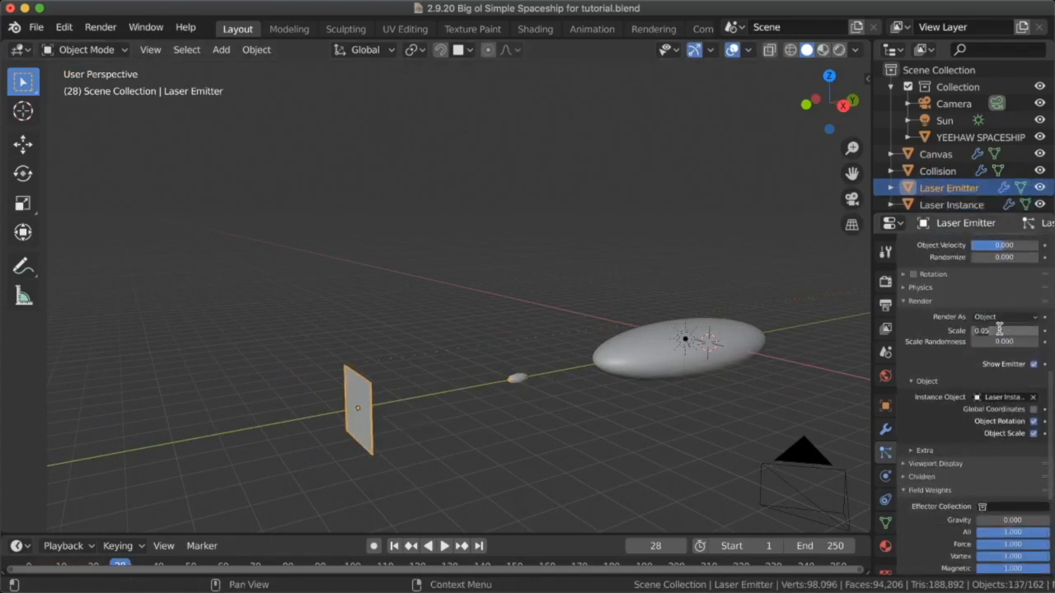
{"action": "key", "text": "Return"}
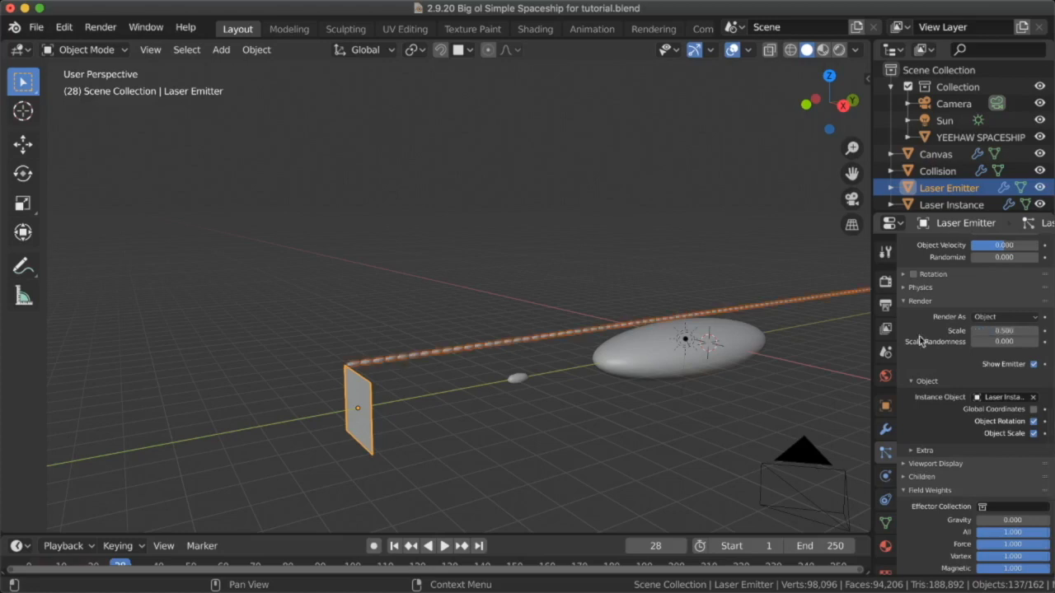
- Stretch the Laser Instance along the Y axis by about 1.4 times and replay the animation from the start
{"action": "middle_click_drag", "start_coordinate": [725, 350], "coordinate": [501, 370]}
{"action": "left_click", "coordinate": [544, 380]}
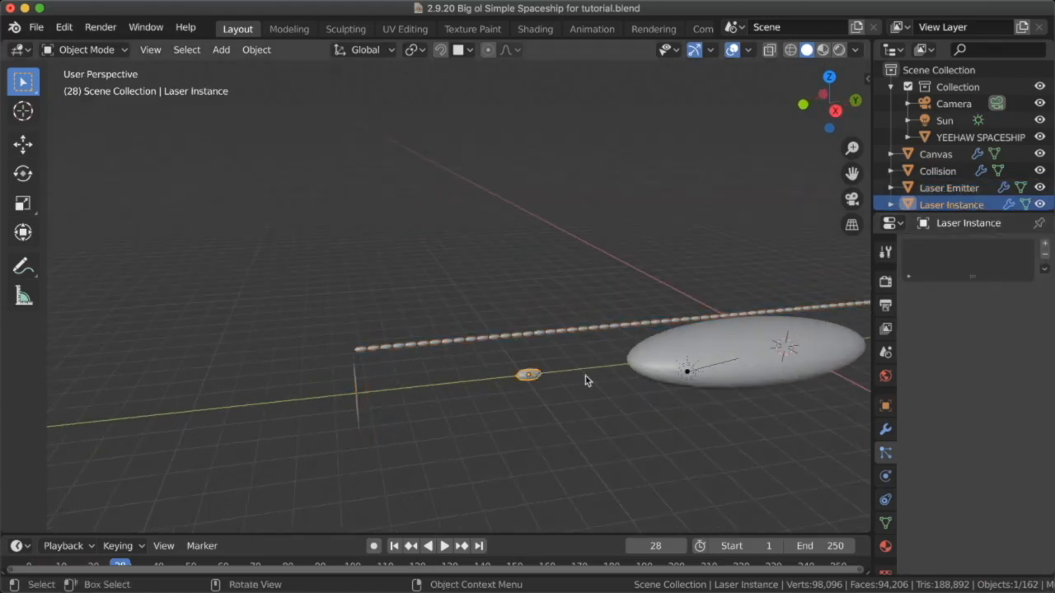
{"action": "key", "text": "s"}
{"action": "key", "text": "x"}
{"action": "key", "text": "y"}
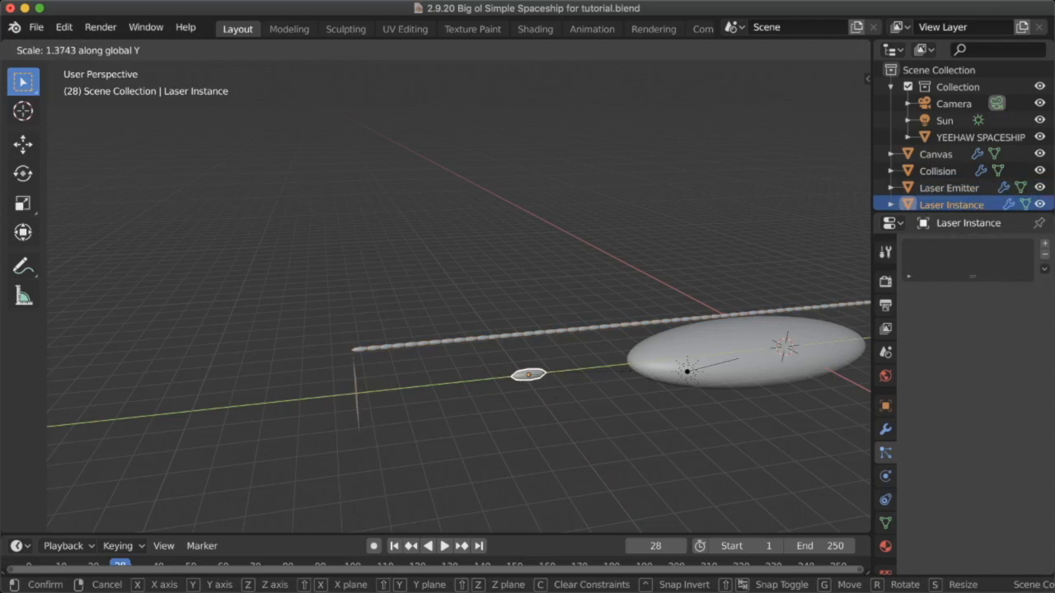
{"action": "left_click", "coordinate": [636, 371]}
{"action": "mouse_move", "coordinate": [636, 372]}
{"action": "middle_mouse_down"}
{"action": "mouse_move", "coordinate": [576, 372]}
{"action": "mouse_move", "coordinate": [725, 372]}
{"action": "mouse_move", "coordinate": [633, 370]}
{"action": "middle_mouse_up"}
{"action": "key", "text": "shift+Left"}
{"action": "key", "text": "space"}
{"action": "key", "text": "space"}
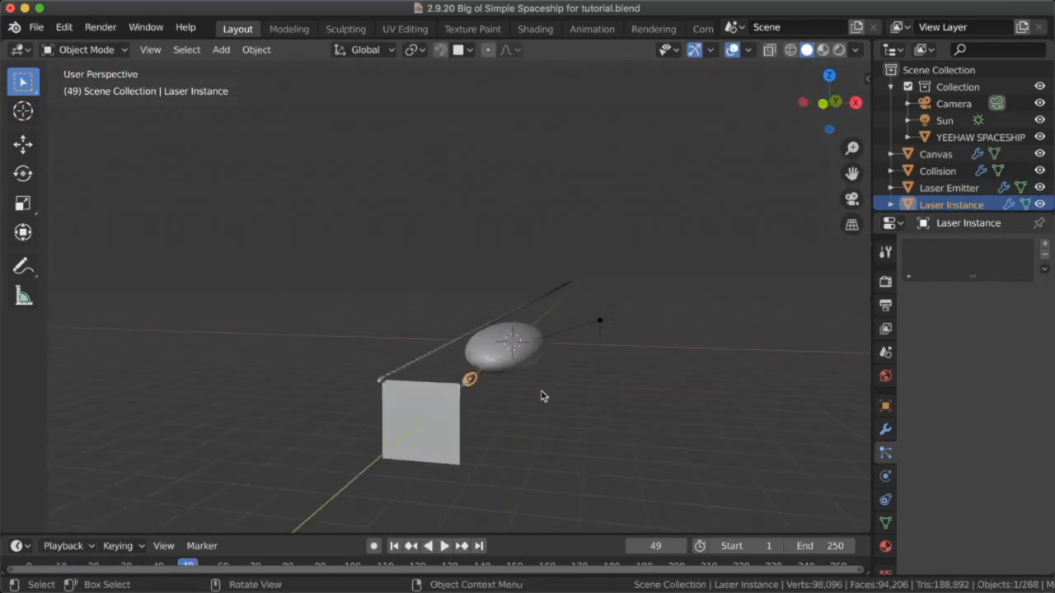
- Flatten the Laser Emitter plane along the Z axis to about 0.66, and scale the whole plane down slightly
{"action": "left_click", "coordinate": [478, 405]}
{"action": "key", "text": "s"}
{"action": "key", "text": "z"}
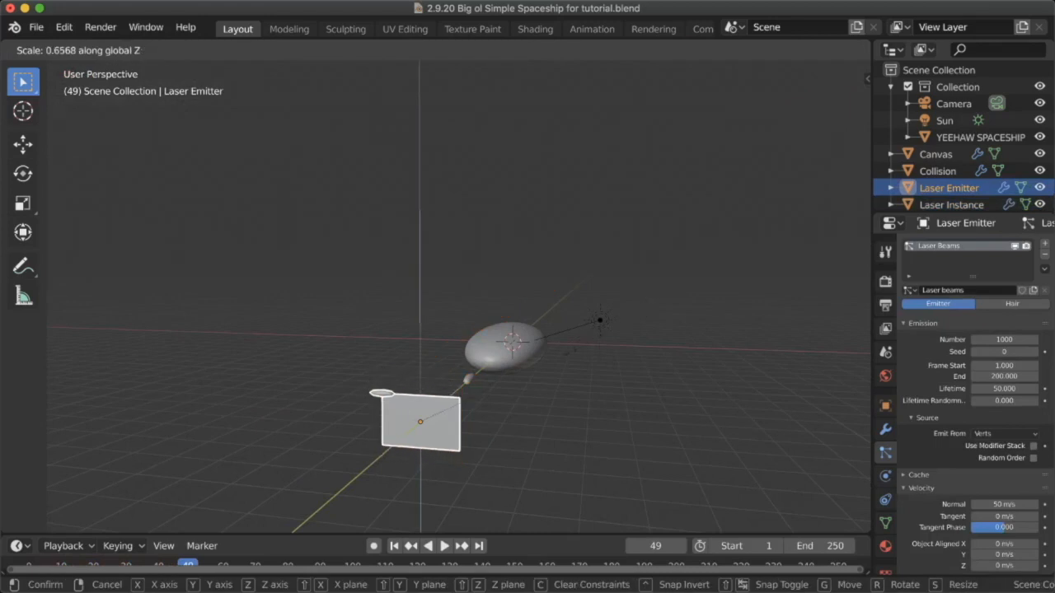
{"action": "left_click", "coordinate": [553, 362]}
{"action": "key", "text": "s"}
{"action": "left_click", "coordinate": [547, 385]}
- Replay the animation twice to examine the laser beams from the resized emitter, and return to frame 1
{"action": "key", "text": "shift+Left"}
{"action": "key", "text": "space"}
{"action": "key", "text": "space"}
{"action": "key", "text": "shift+Left"}
{"action": "key", "text": "space"}
{"action": "key", "text": "space"}
{"action": "key", "text": "shift+Left"}
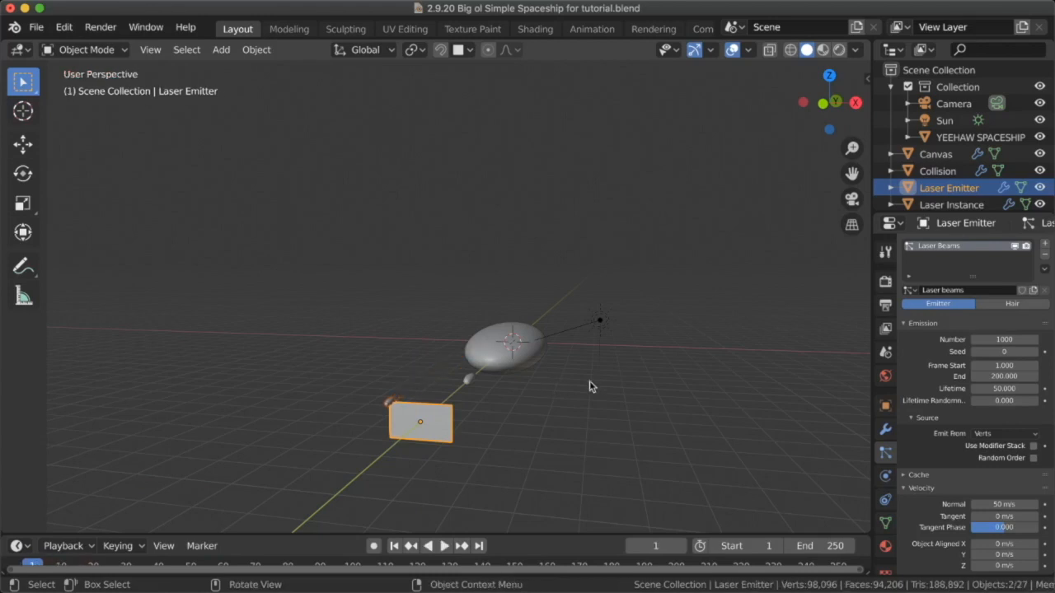
- Create a new material on the Laser Instance and set its surface to an Emission shader
{"action": "left_click", "coordinate": [891, 437]}
{"action": "scroll", "coordinate": [604, 355], "scroll_direction": "right", "scroll_amount": 5}
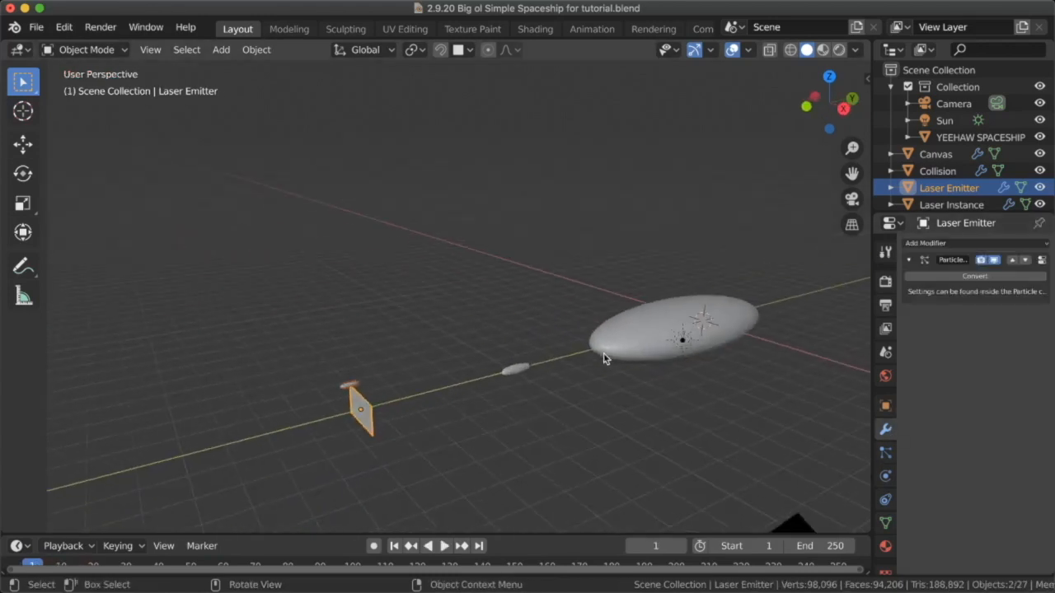
{"action": "left_click", "coordinate": [519, 375]}
{"action": "left_click", "coordinate": [885, 545]}
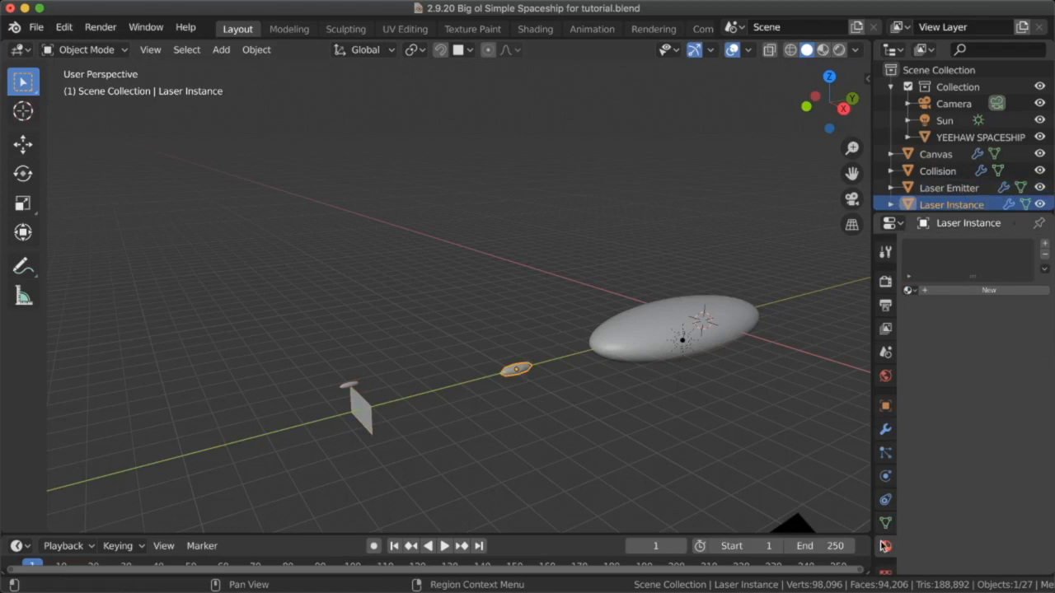
{"action": "left_click", "coordinate": [989, 290]}
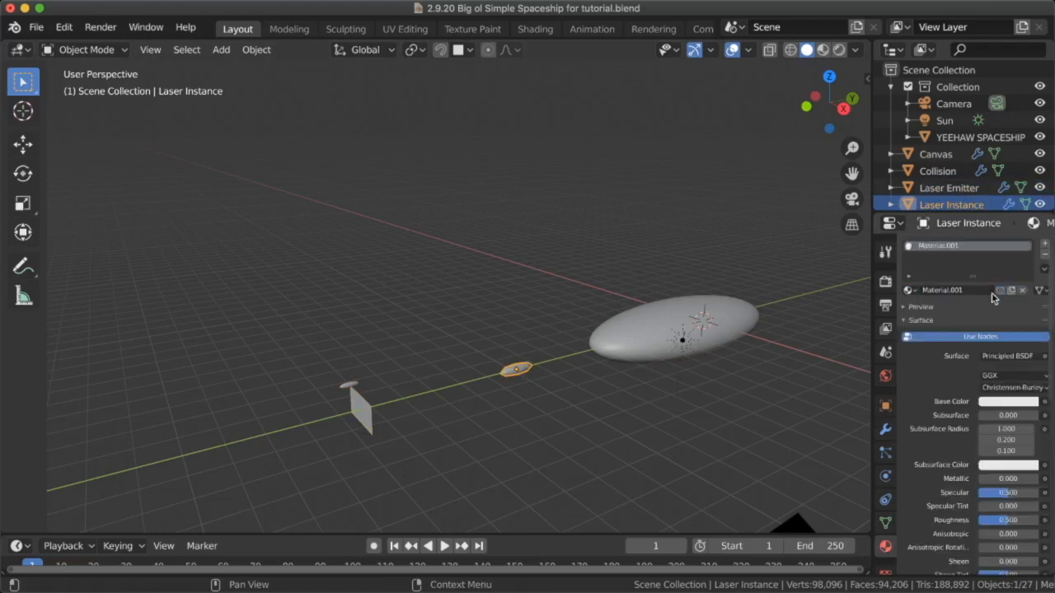
{"action": "left_click", "coordinate": [1027, 357]}
{"action": "left_click", "coordinate": [942, 140]}
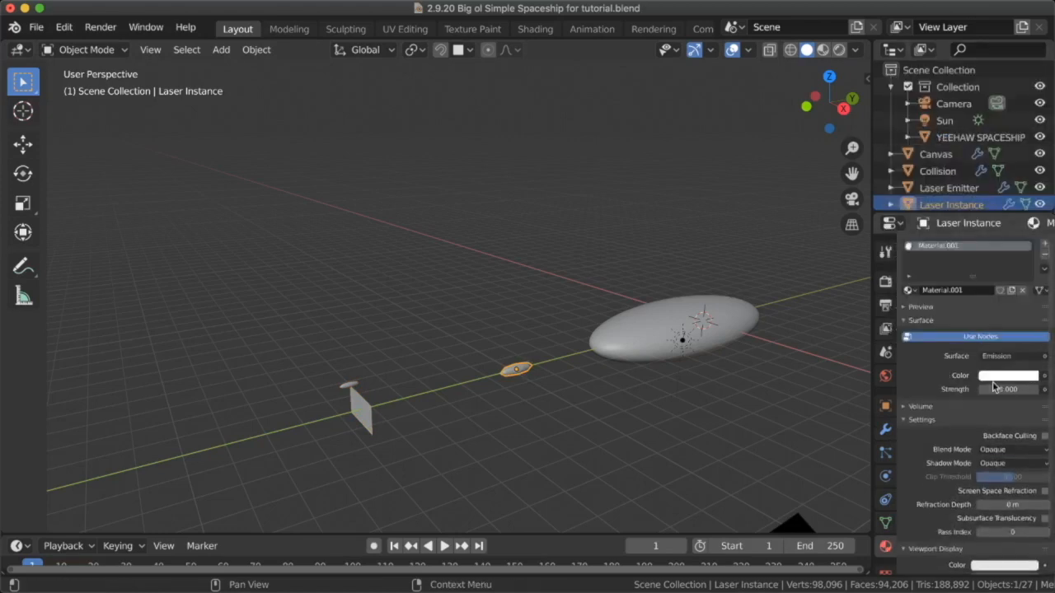
- Set the laser material's emission color to orange and its strength to 5
{"action": "left_click", "coordinate": [1017, 378]}
{"action": "left_click_drag", "start_coordinate": [1011, 282], "coordinate": [974, 283]}
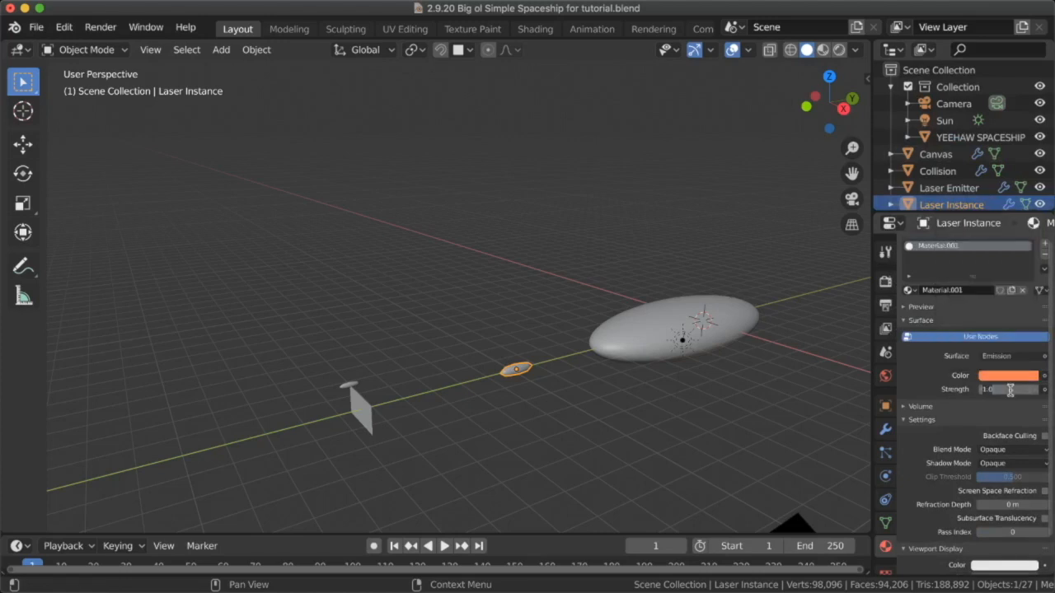
{"action": "key", "text": "Return"}
- Move the Laser Instance into a new collection named Laser
{"action": "key", "text": "m"}
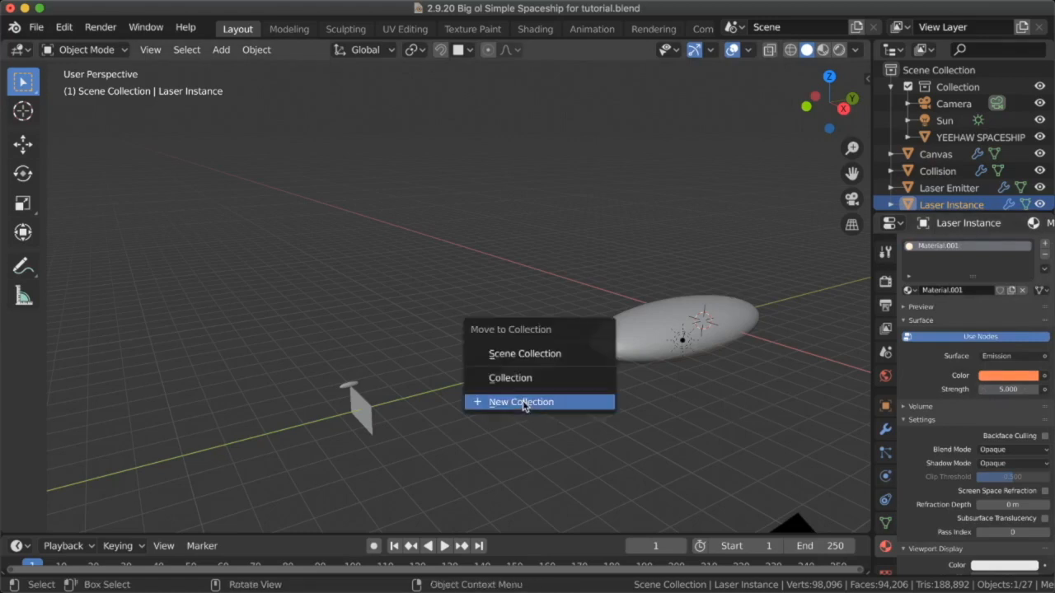
{"action": "left_click", "coordinate": [523, 402]}
{"action": "type", "text": "Laser"}
{"action": "key", "text": "Return"}
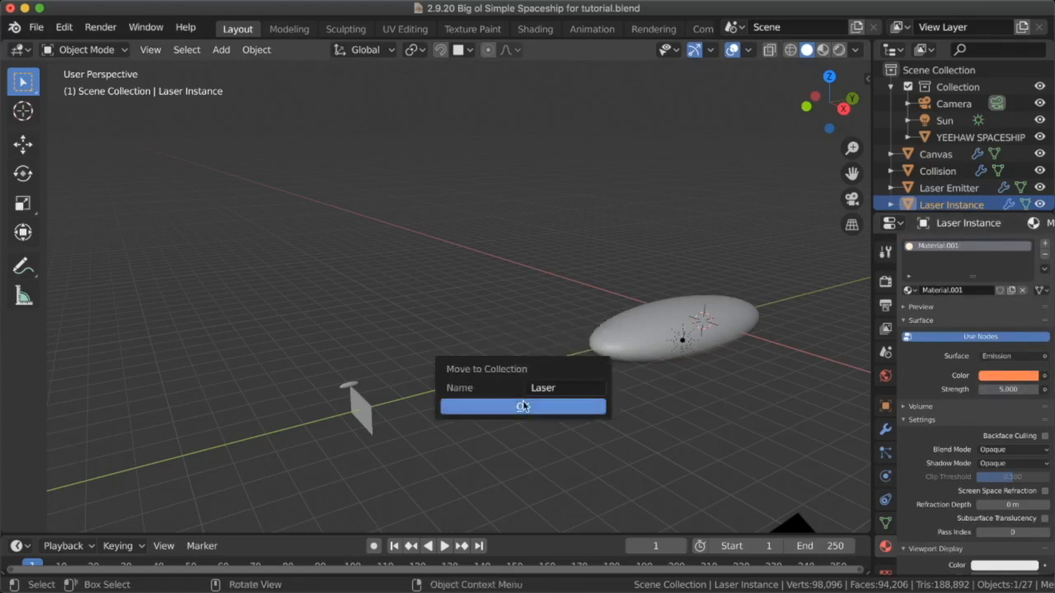
{"action": "left_click", "coordinate": [522, 406]}
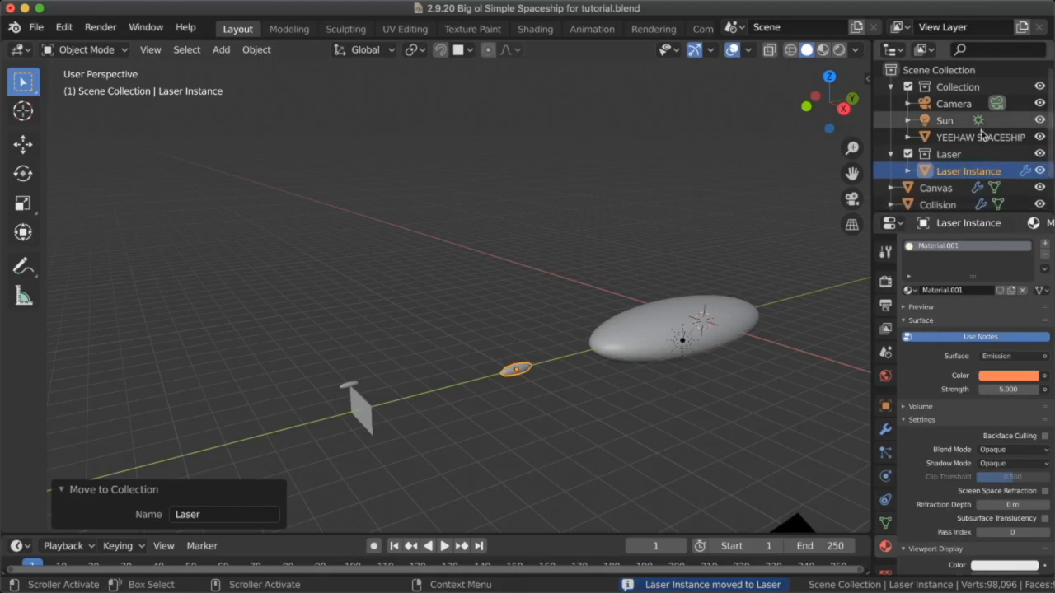
- Show the viewport and render restriction toggles in the Outliner and disable the Laser collection in renders
{"action": "scroll", "coordinate": [954, 155], "scroll_direction": "down", "scroll_amount": 2}
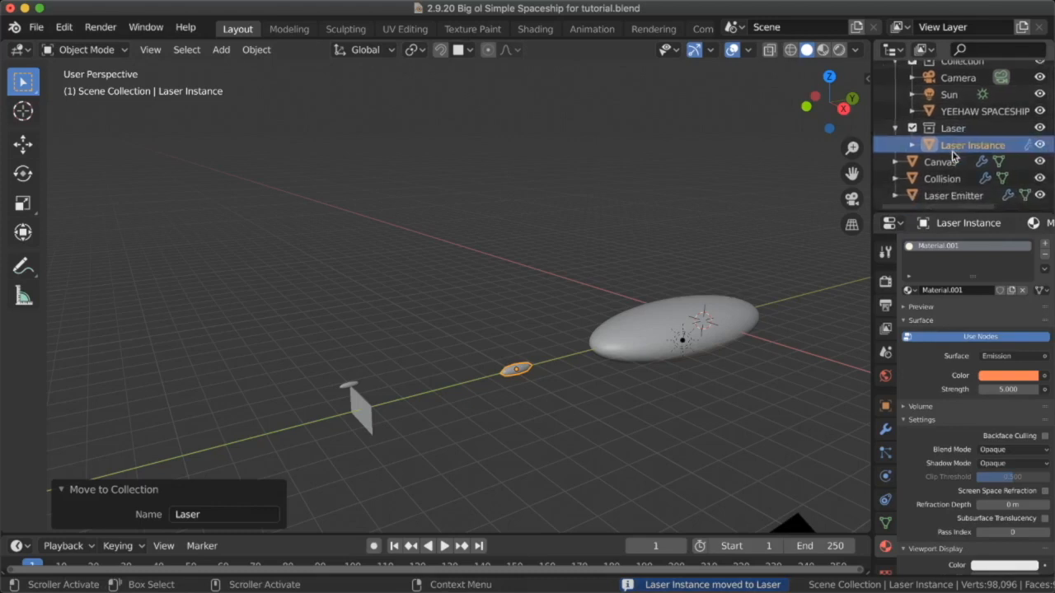
{"action": "left_click", "coordinate": [969, 132]}
{"action": "scroll", "coordinate": [969, 134], "scroll_direction": "up", "scroll_amount": 2}
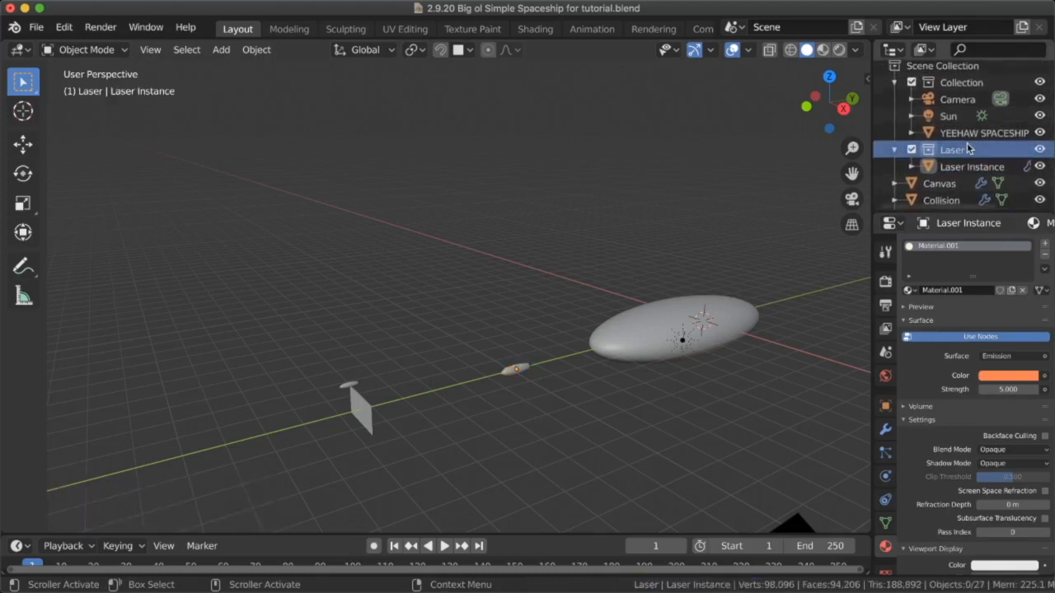
{"action": "scroll", "coordinate": [1020, 80], "scroll_direction": "right", "scroll_amount": 1}
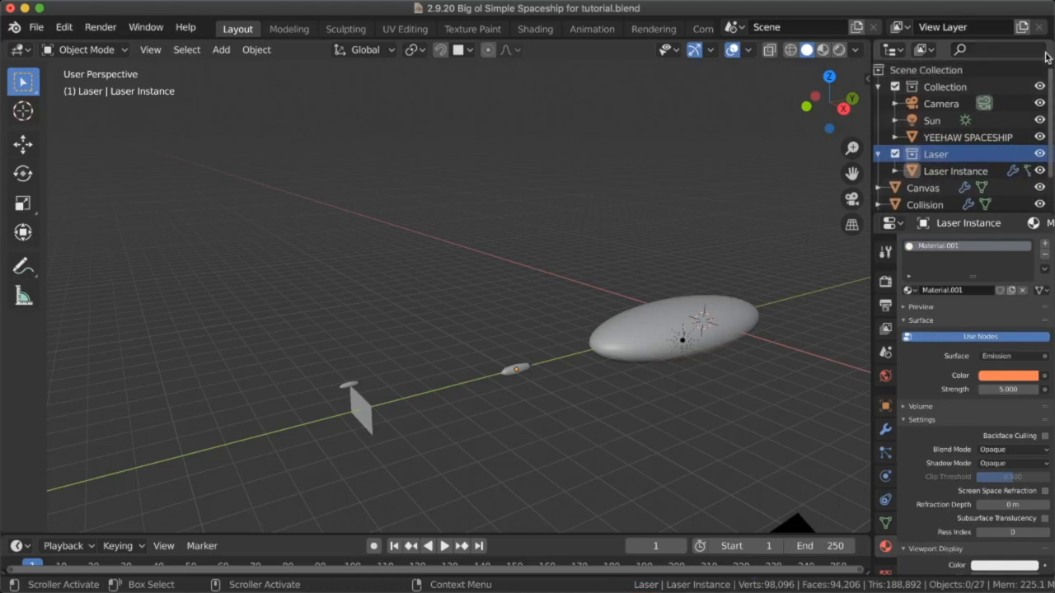
{"action": "left_click", "coordinate": [1012, 51]}
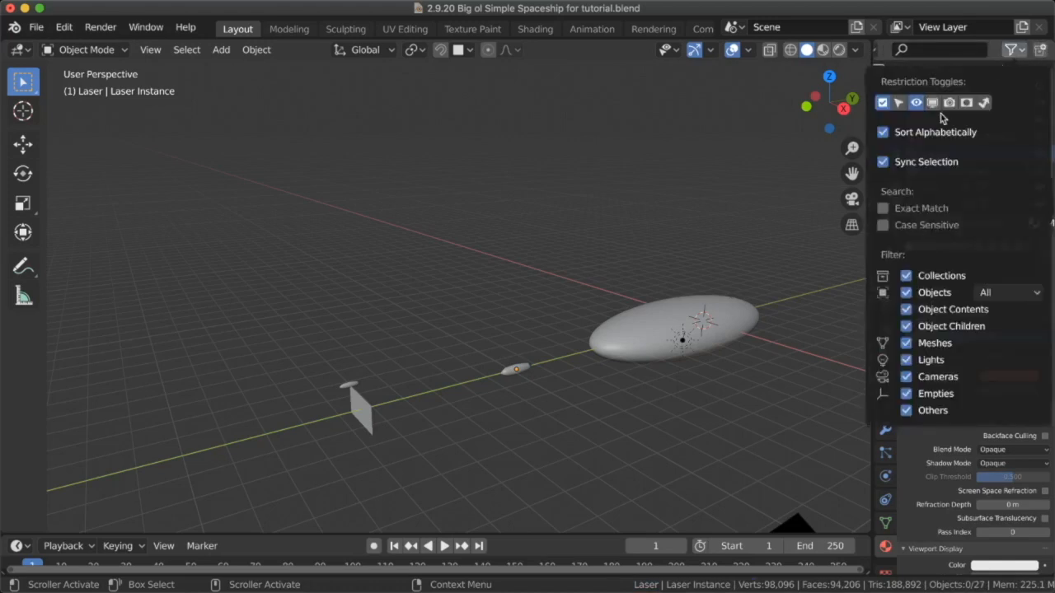
{"action": "left_click", "coordinate": [1022, 53]}
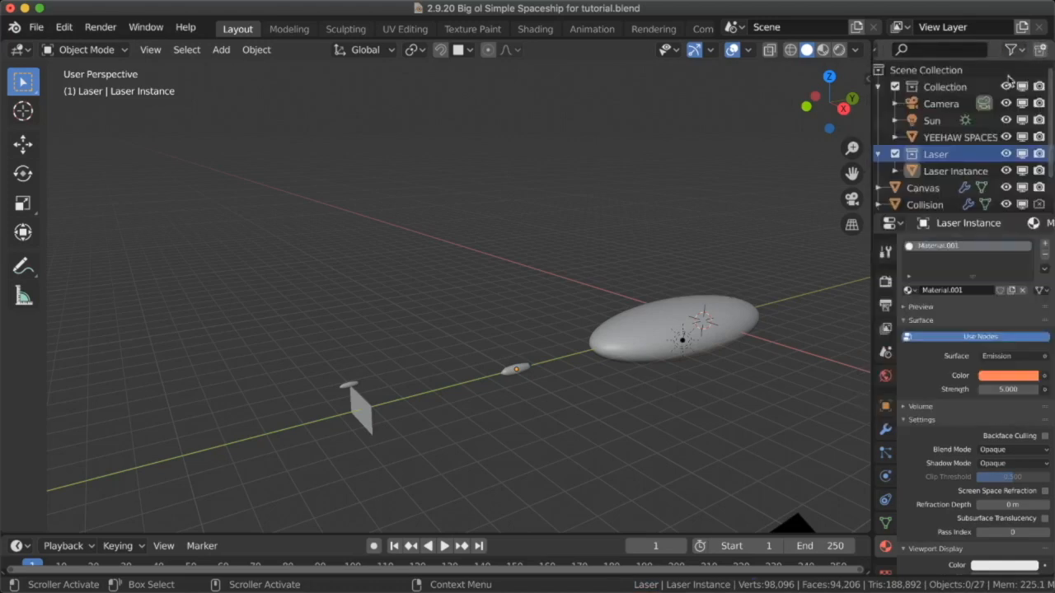
{"action": "left_click", "coordinate": [1040, 156]}
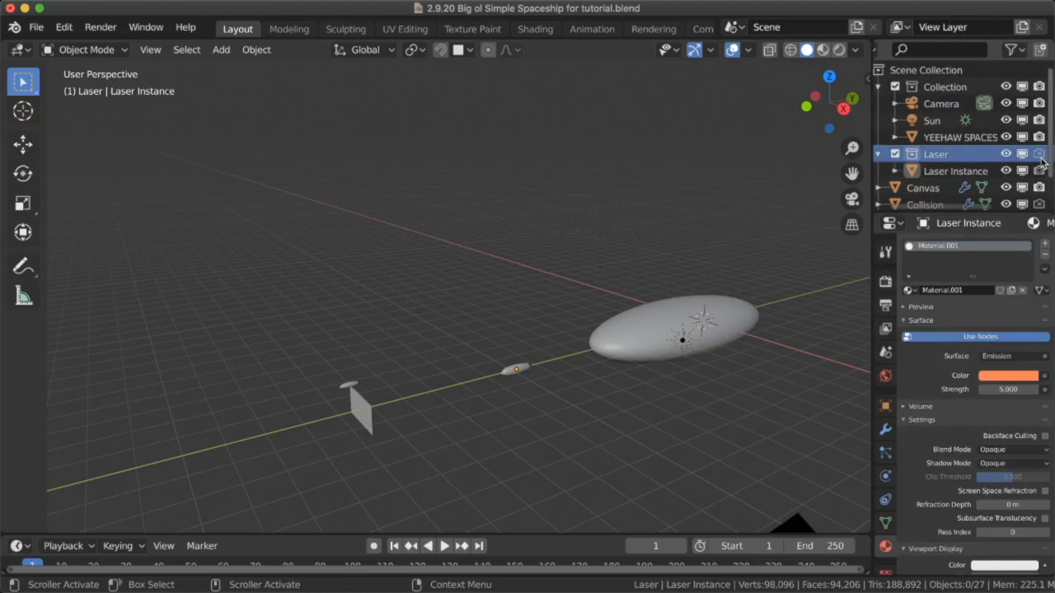
- Move the Canvas, Collision and Laser Emitter objects into the collection named Collection
{"action": "scroll", "coordinate": [1042, 161], "scroll_direction": "down", "scroll_amount": 1}
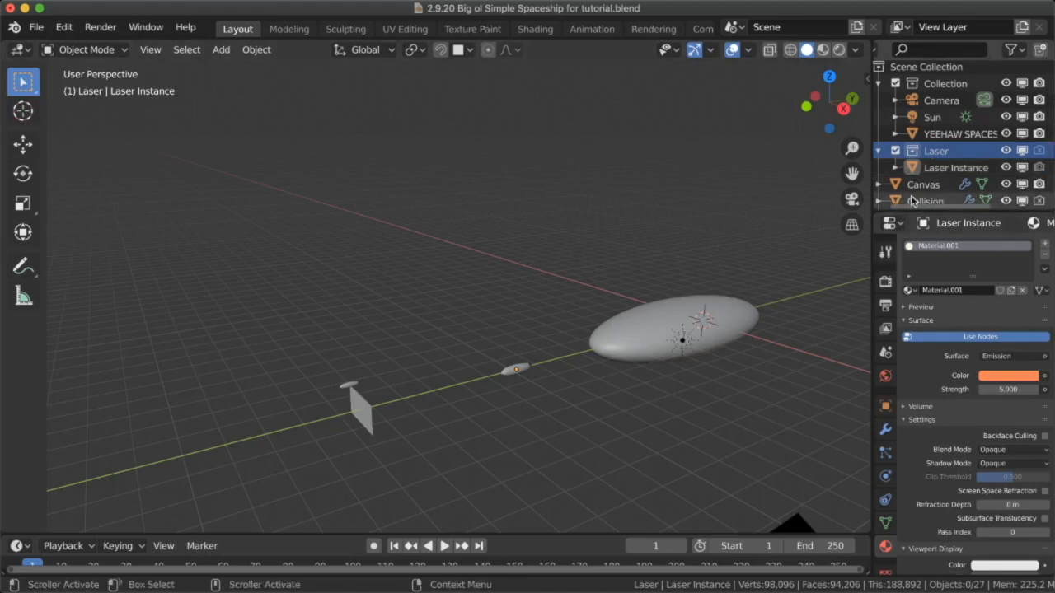
{"action": "scroll", "coordinate": [914, 185], "scroll_direction": "down", "scroll_amount": 1}
{"action": "left_click", "coordinate": [940, 162]}
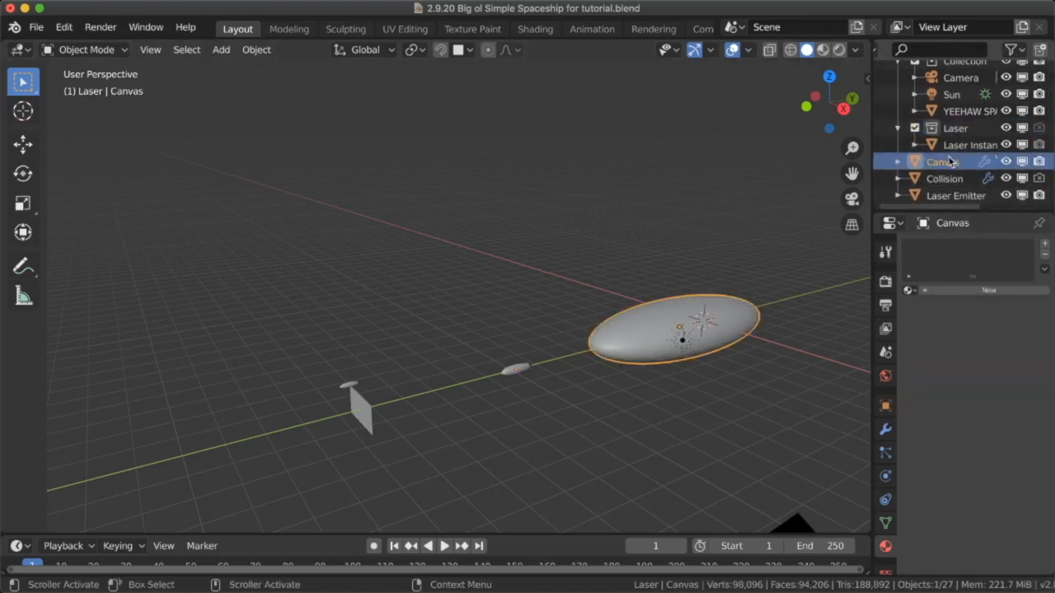
{"action": "left_click", "coordinate": [949, 195], "text": "shift"}
{"action": "scroll", "coordinate": [948, 197], "scroll_direction": "up", "scroll_amount": 1}
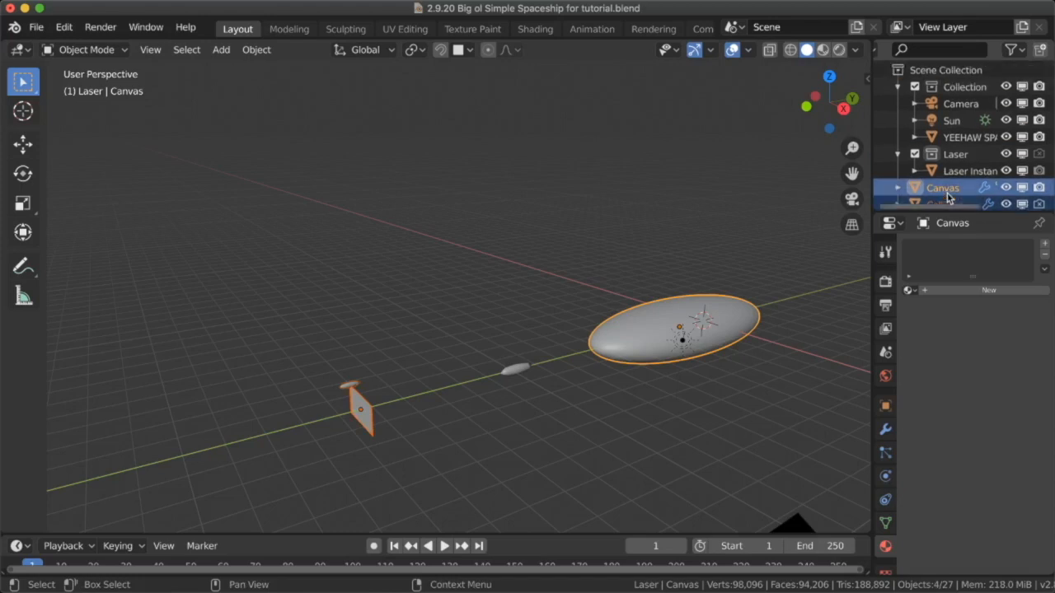
{"action": "left_click_drag", "start_coordinate": [948, 198], "coordinate": [963, 95]}
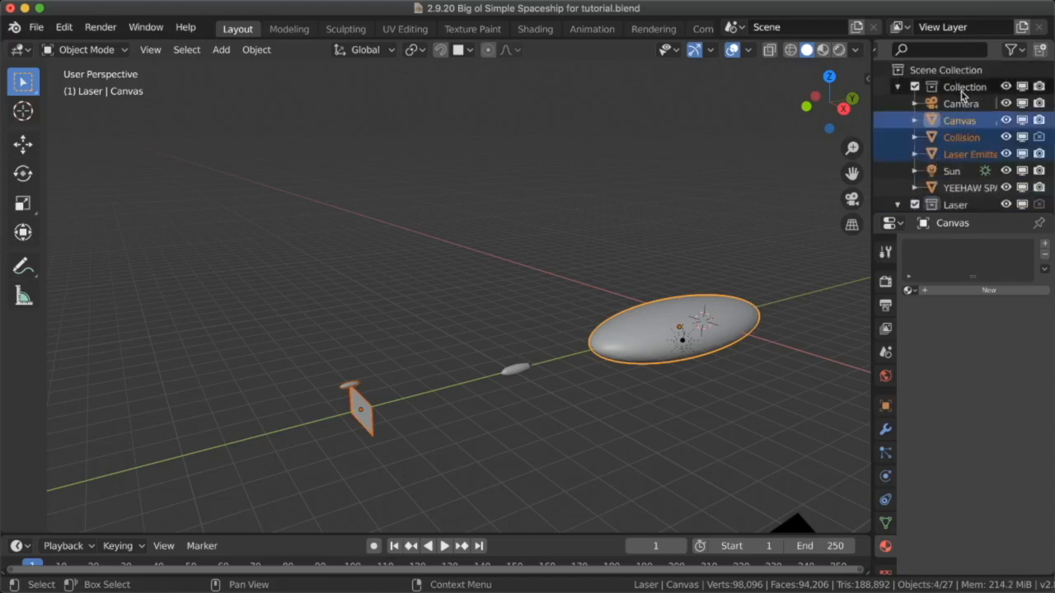
- Alternate between isolating the main collection and the Laser collection in the viewport, ending with only Collection shown
{"action": "left_click", "coordinate": [613, 277]}
{"action": "scroll", "coordinate": [613, 277], "scroll_direction": "right", "scroll_amount": 5}
{"action": "key", "text": "1"}
{"action": "key", "text": "2"}
{"action": "key", "text": "1"}
{"action": "key", "text": "2"}
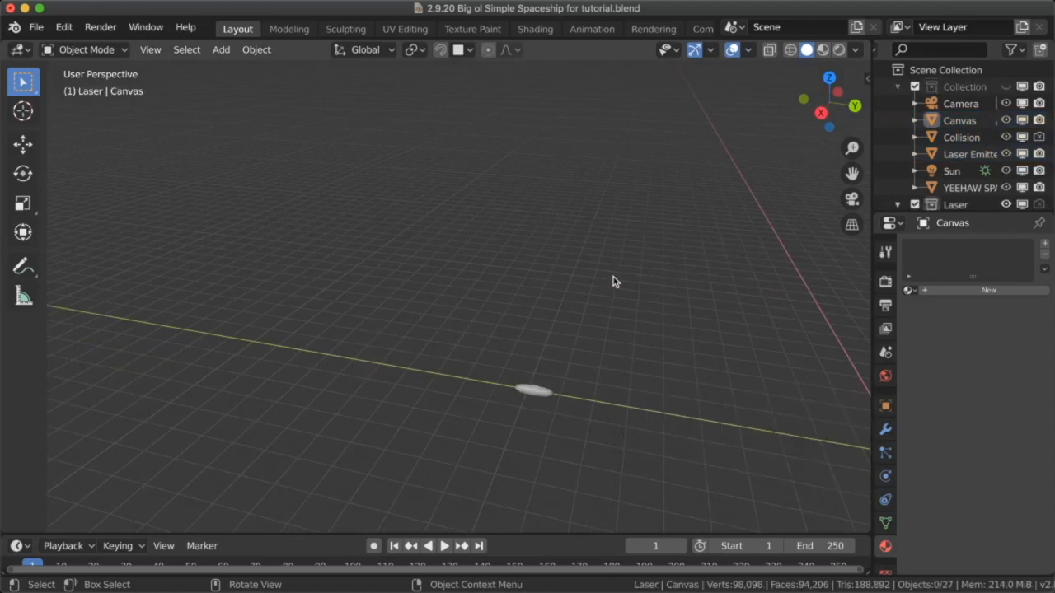
{"action": "key", "text": "1"}
{"action": "key", "text": "2"}
{"action": "key", "text": "1"}
{"action": "scroll", "coordinate": [613, 281], "scroll_direction": "left", "scroll_amount": 5}
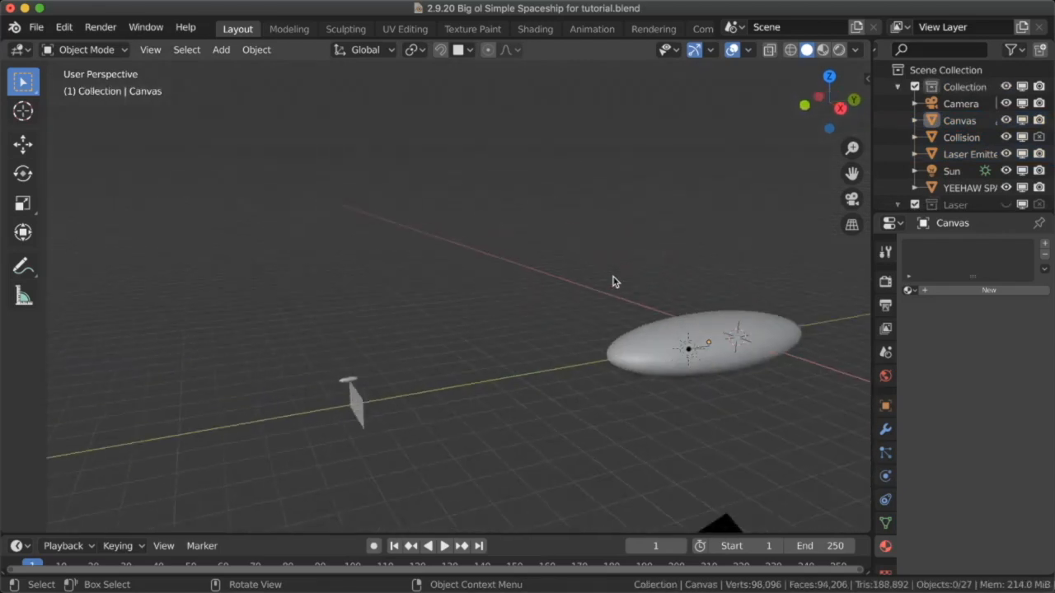
- Play the animation to frame 18 and examine the glowing laser beam from several angles in Rendered shading
{"action": "scroll", "coordinate": [613, 281], "scroll_direction": "down", "scroll_amount": 3, "text": "shift"}
{"action": "key", "text": "space"}
{"action": "key", "text": "space"}
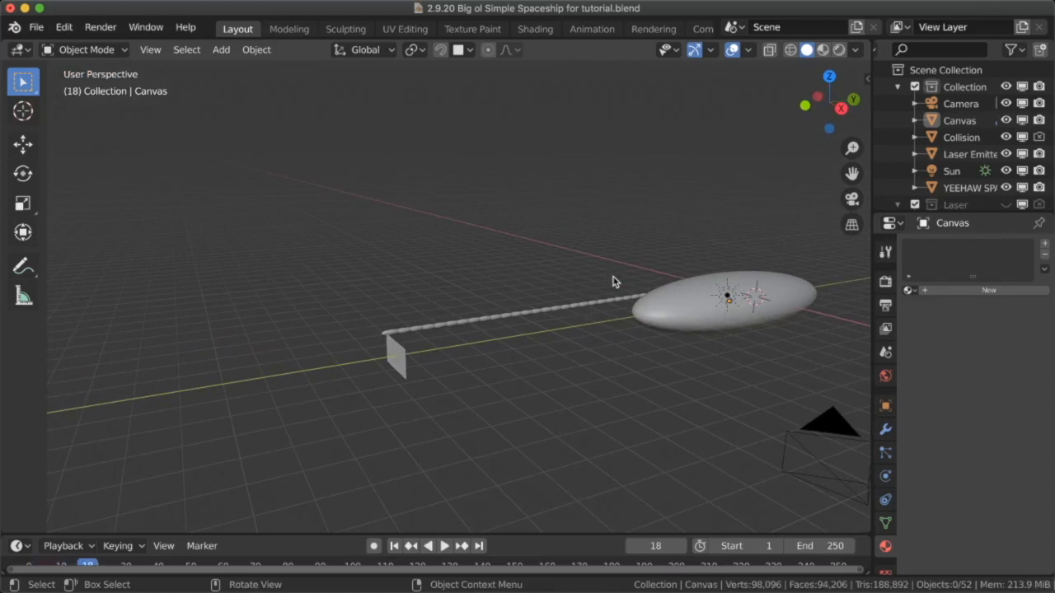
{"action": "scroll", "coordinate": [612, 280], "scroll_direction": "left", "scroll_amount": 5}
{"action": "key", "text": "z"}
{"action": "left_click", "coordinate": [655, 194]}
{"action": "scroll", "coordinate": [650, 269], "scroll_direction": "right", "scroll_amount": 5}
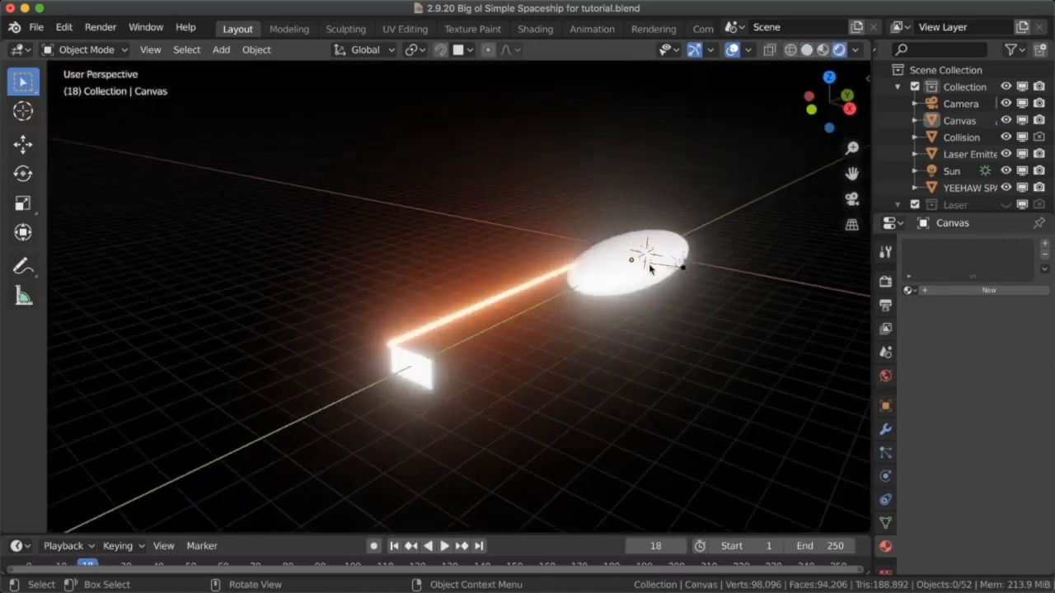
{"action": "scroll", "coordinate": [649, 268], "scroll_direction": "left", "scroll_amount": 8}
{"action": "scroll", "coordinate": [649, 269], "scroll_direction": "left", "scroll_amount": 3}
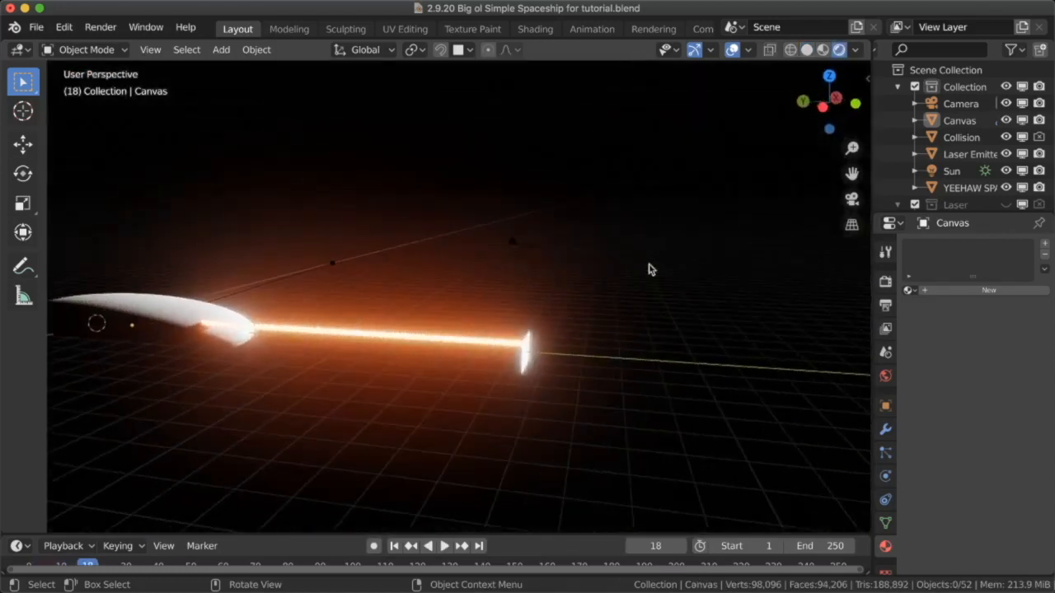
{"action": "scroll", "coordinate": [521, 310], "scroll_direction": "left", "scroll_amount": 5, "text": "shift"}
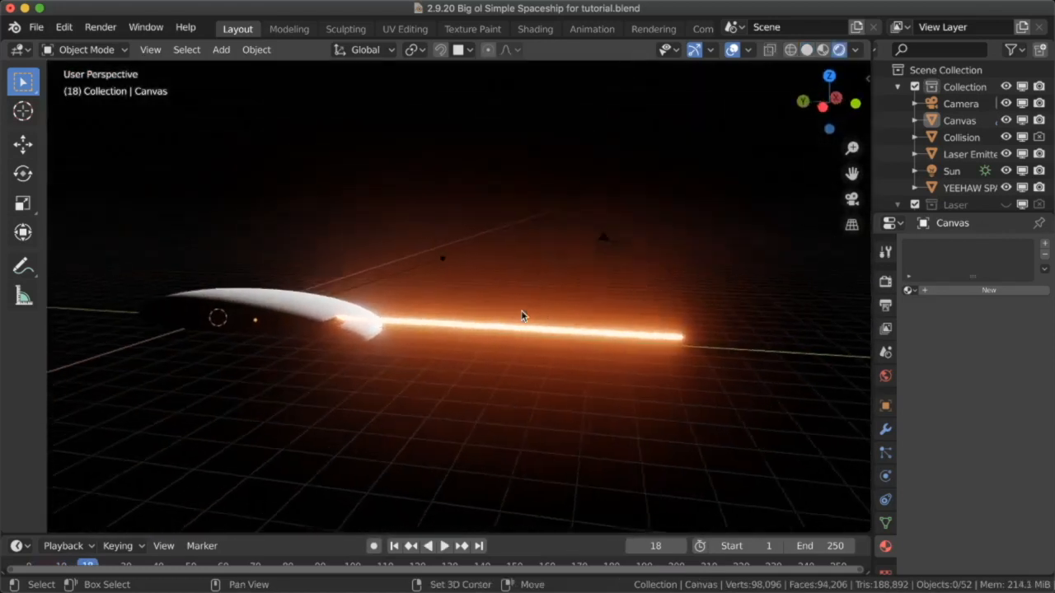
- Review the scene's render settings, including Bloom, Screen Space Reflections and Shadows
{"action": "left_click", "coordinate": [886, 286]}
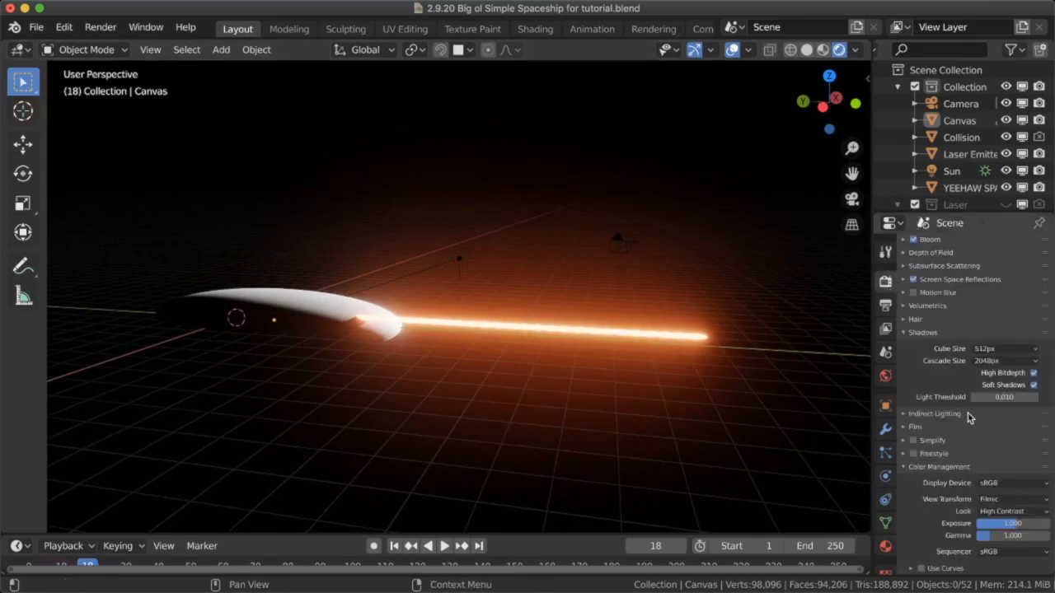
{"action": "scroll", "coordinate": [969, 418], "scroll_direction": "up", "scroll_amount": 3}
{"action": "scroll", "coordinate": [954, 362], "scroll_direction": "up", "scroll_amount": 3, "text": "ctrl"}
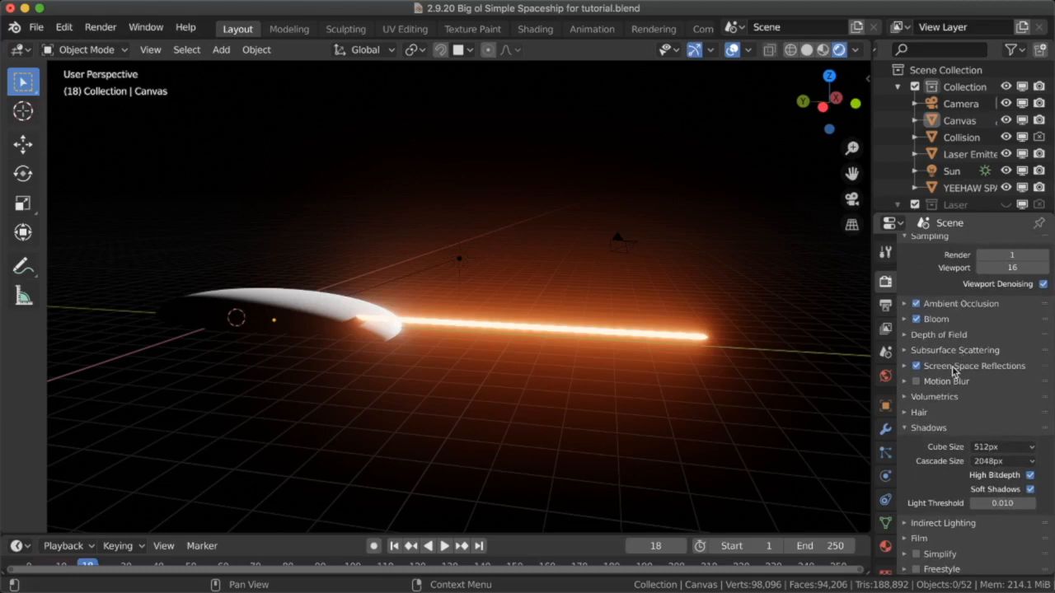
{"action": "scroll", "coordinate": [461, 301], "scroll_direction": "right", "scroll_amount": 10}
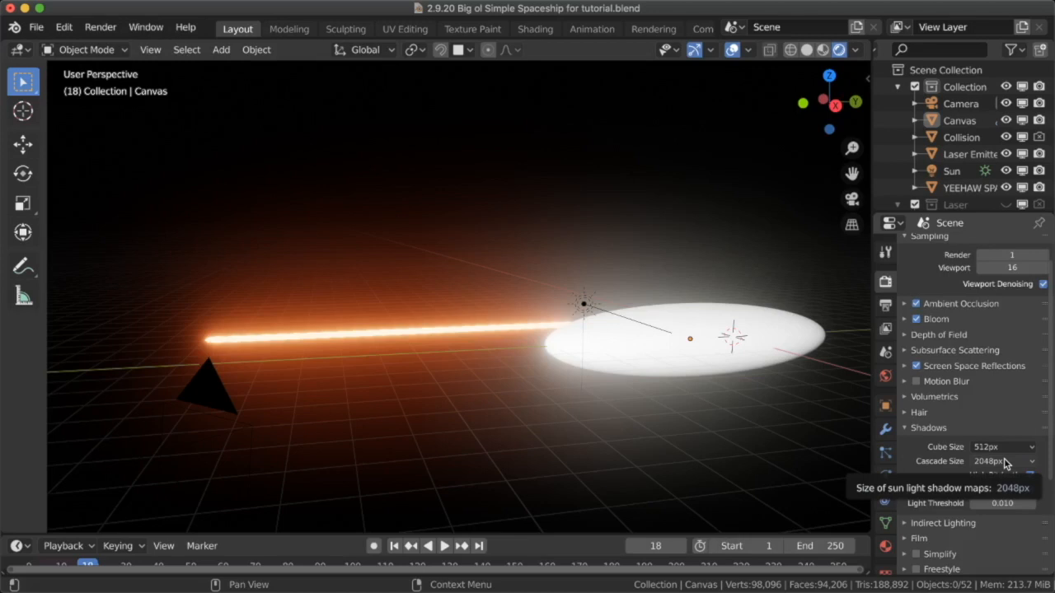
- Return the viewport to Solid shading and select the Laser Emitter
{"action": "middle_click_drag", "start_coordinate": [530, 229], "coordinate": [400, 370]}
{"action": "key", "text": "z"}
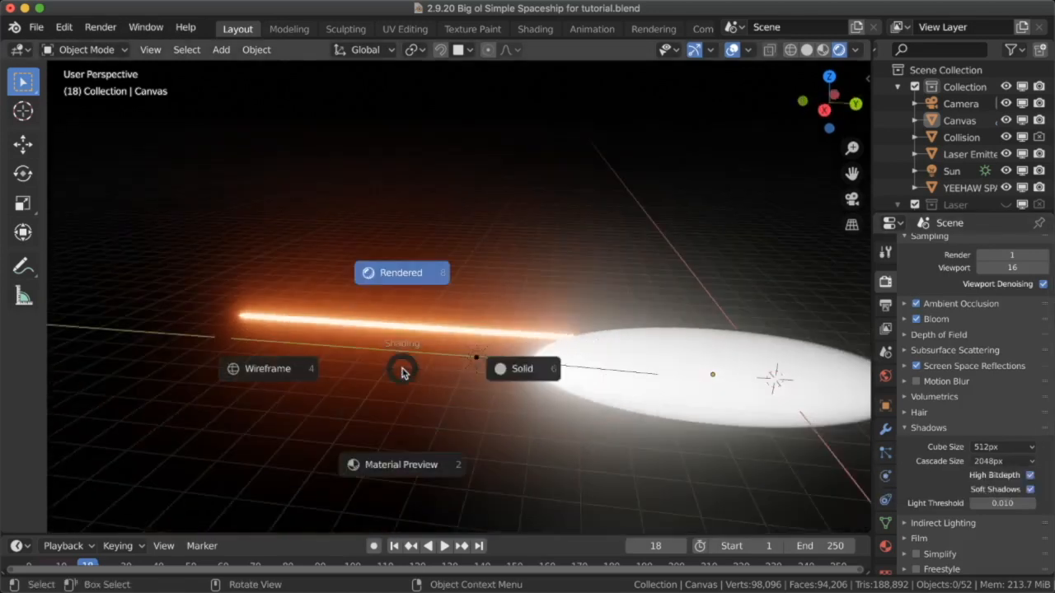
{"action": "left_click", "coordinate": [521, 369]}
{"action": "left_click", "coordinate": [598, 355]}
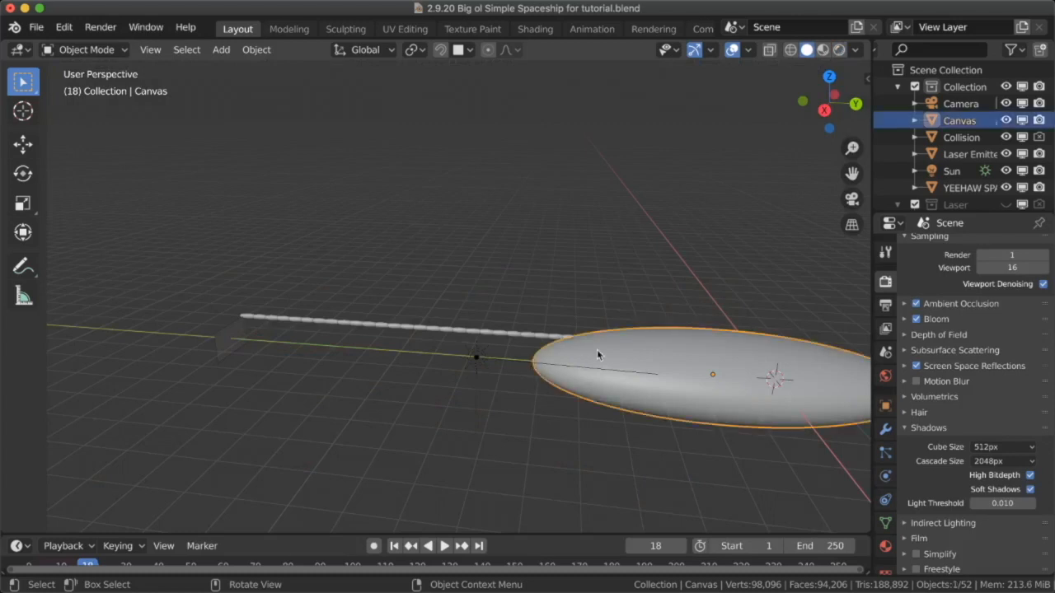
{"action": "left_click", "coordinate": [462, 332]}
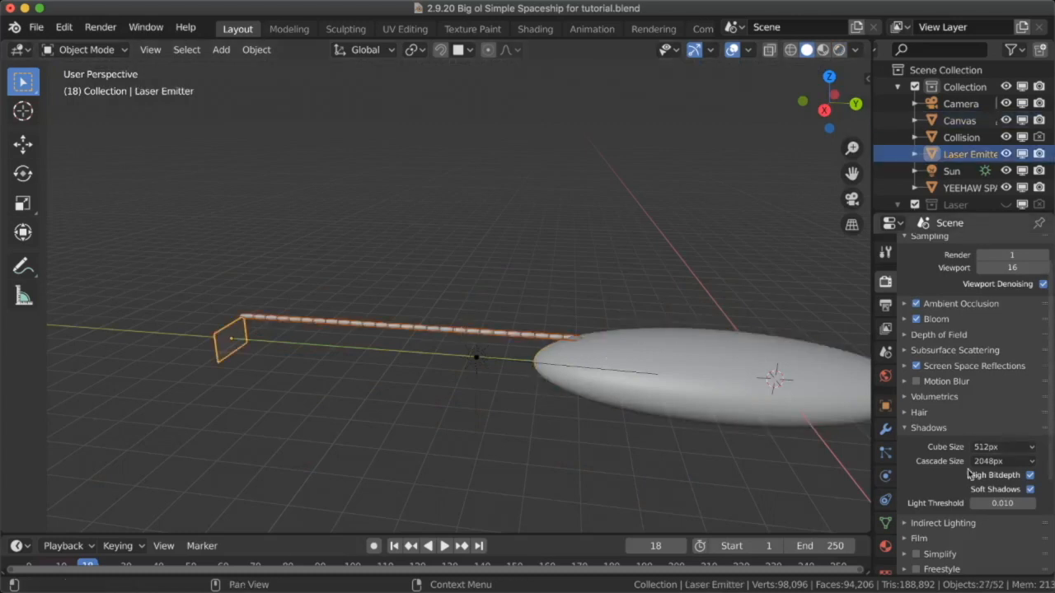
- Enable Dynamic Paint physics on the Laser Emitter, set its type to Brush and add the brush
{"action": "left_click", "coordinate": [885, 500]}
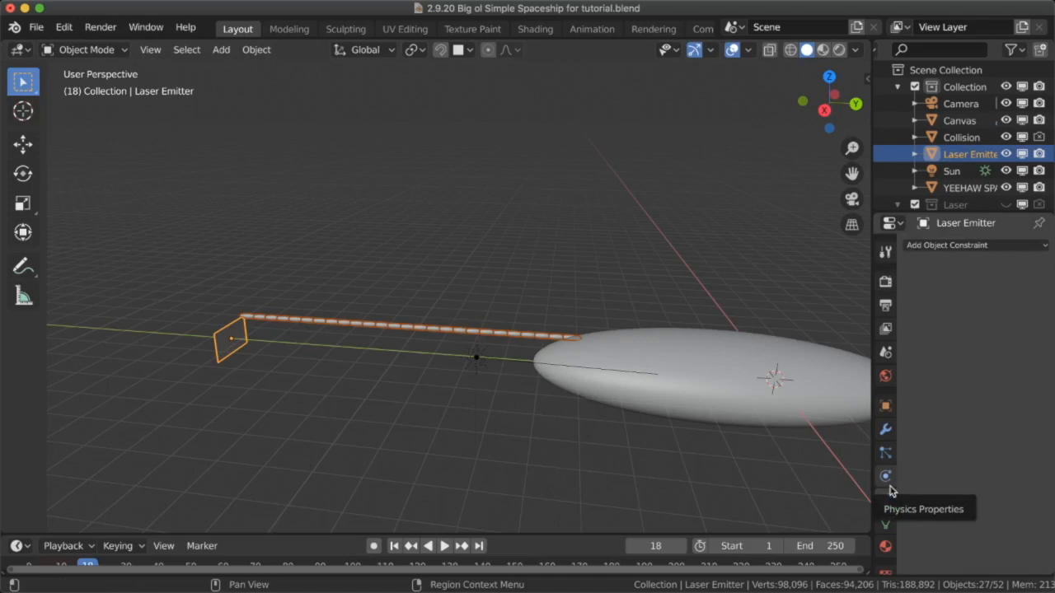
{"action": "left_click", "coordinate": [889, 489]}
{"action": "left_click", "coordinate": [975, 305]}
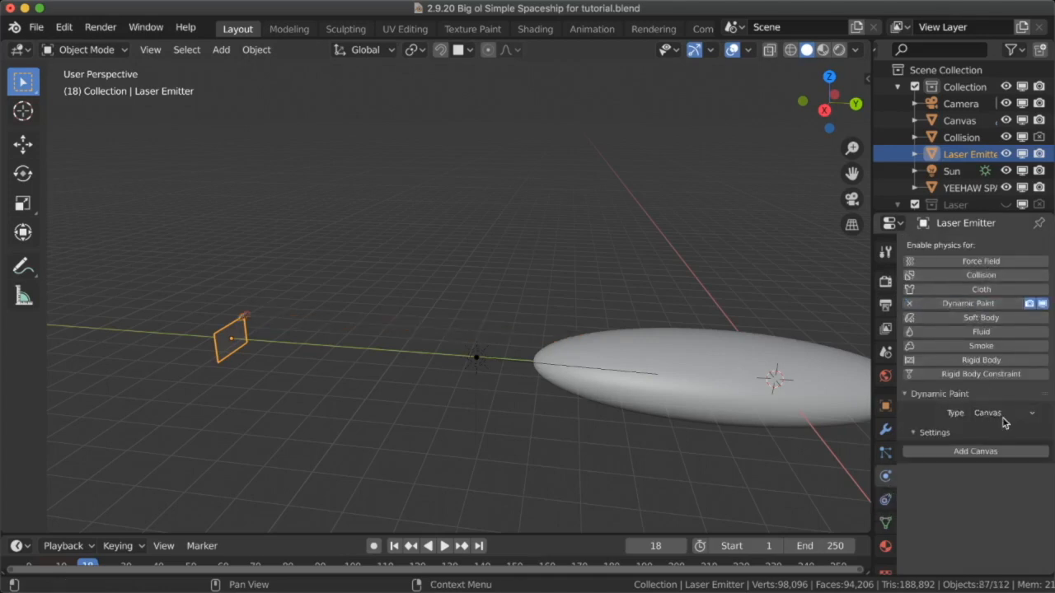
{"action": "left_click", "coordinate": [1004, 416]}
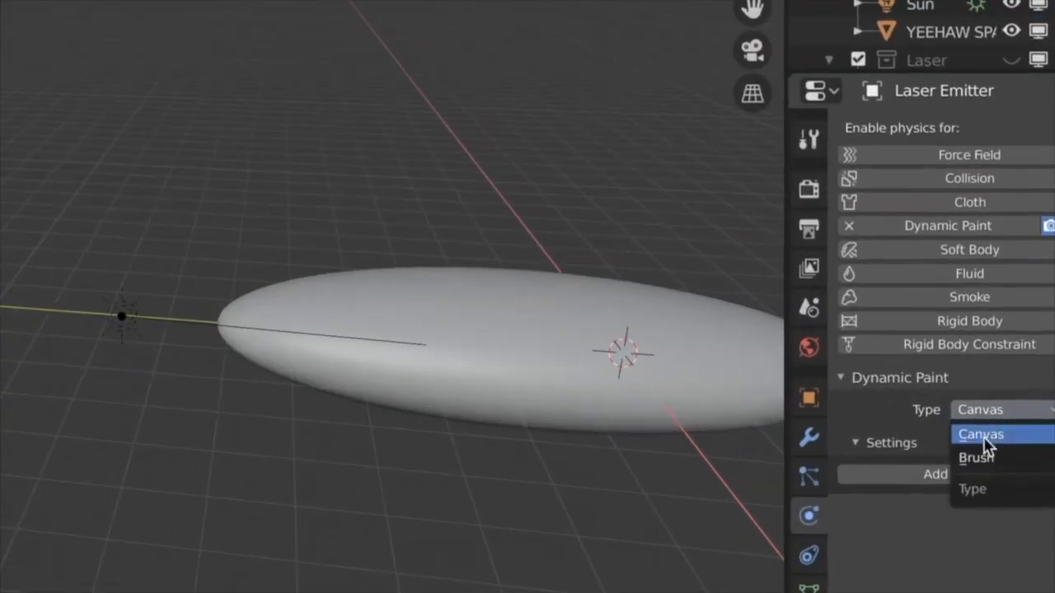
{"action": "left_click", "coordinate": [988, 442]}
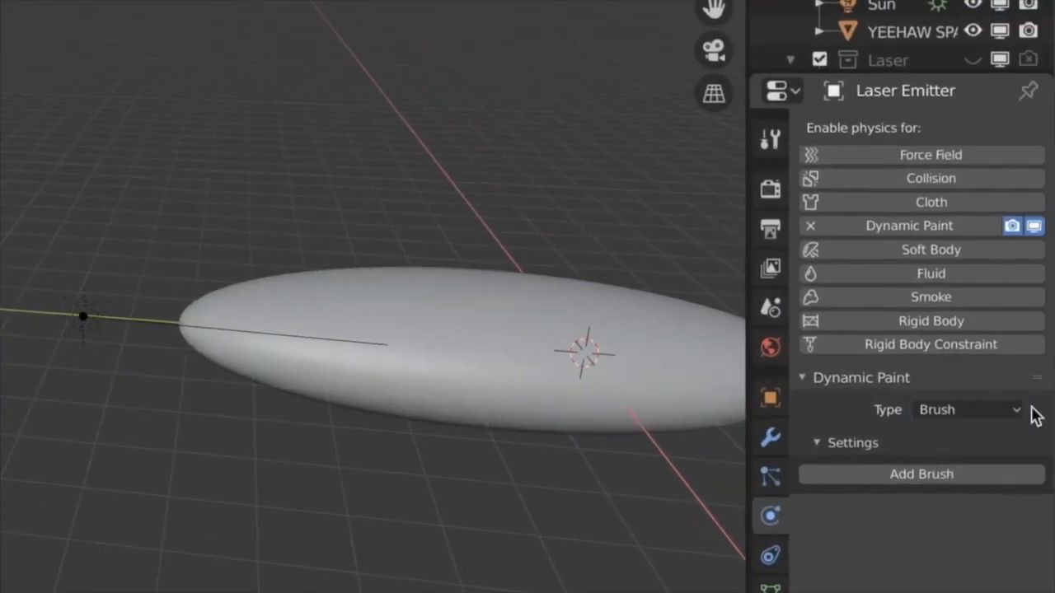
{"action": "left_click", "coordinate": [1004, 472]}
- Set the Dynamic Paint brush's paint color to white
{"action": "scroll", "coordinate": [1003, 469], "scroll_direction": "down", "scroll_amount": 5}
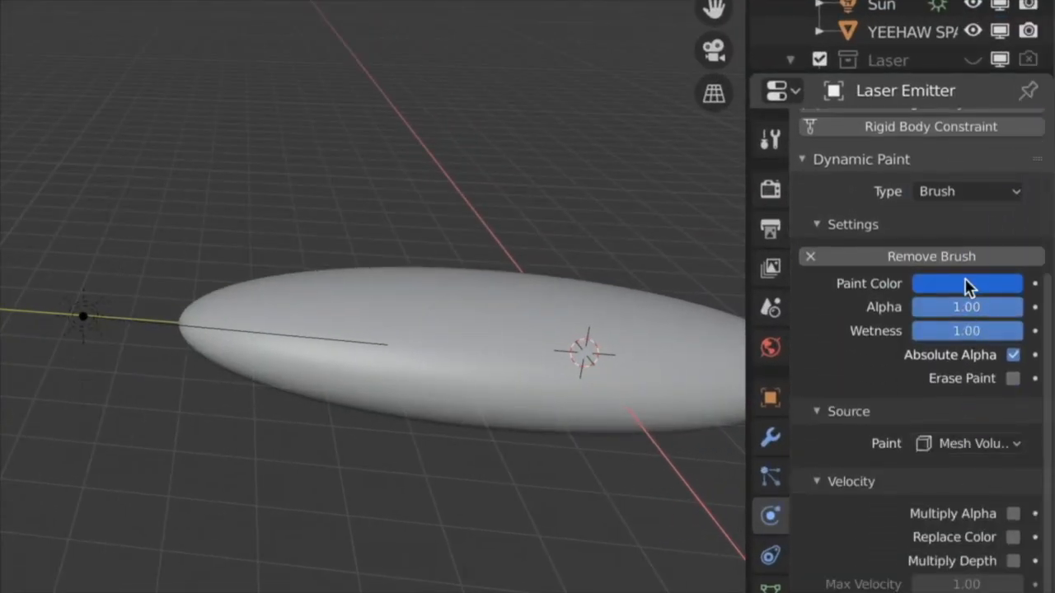
{"action": "left_click", "coordinate": [969, 284]}
{"action": "left_click_drag", "start_coordinate": [1004, 25], "coordinate": [1016, 15]}
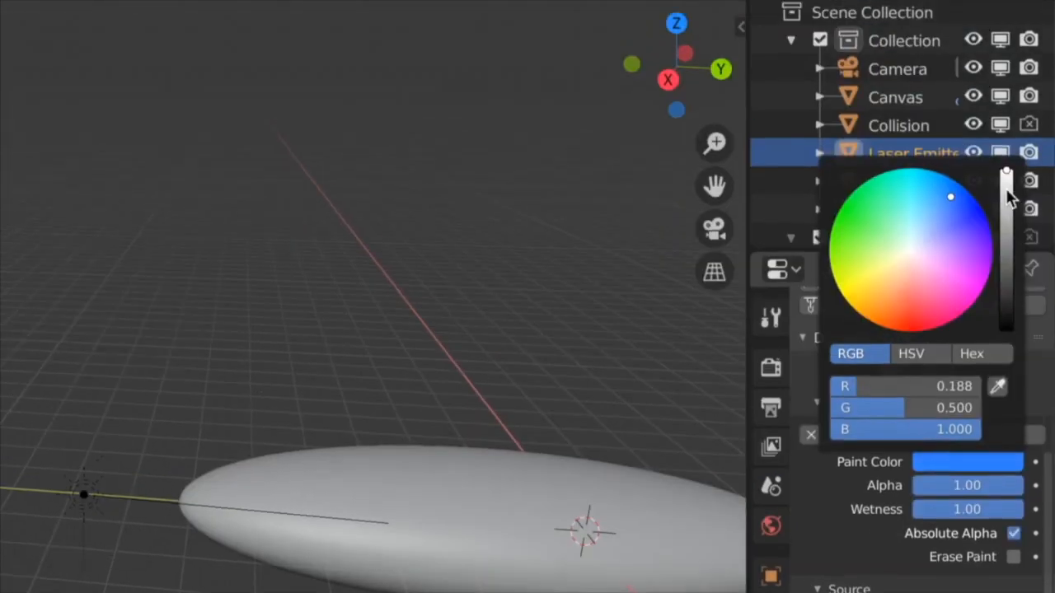
{"action": "left_click", "coordinate": [915, 247]}
{"action": "mouse_move", "coordinate": [890, 416]}
{"action": "left_mouse_down"}
{"action": "mouse_move", "coordinate": [940, 417]}
{"action": "mouse_move", "coordinate": [981, 387]}
{"action": "left_mouse_up"}
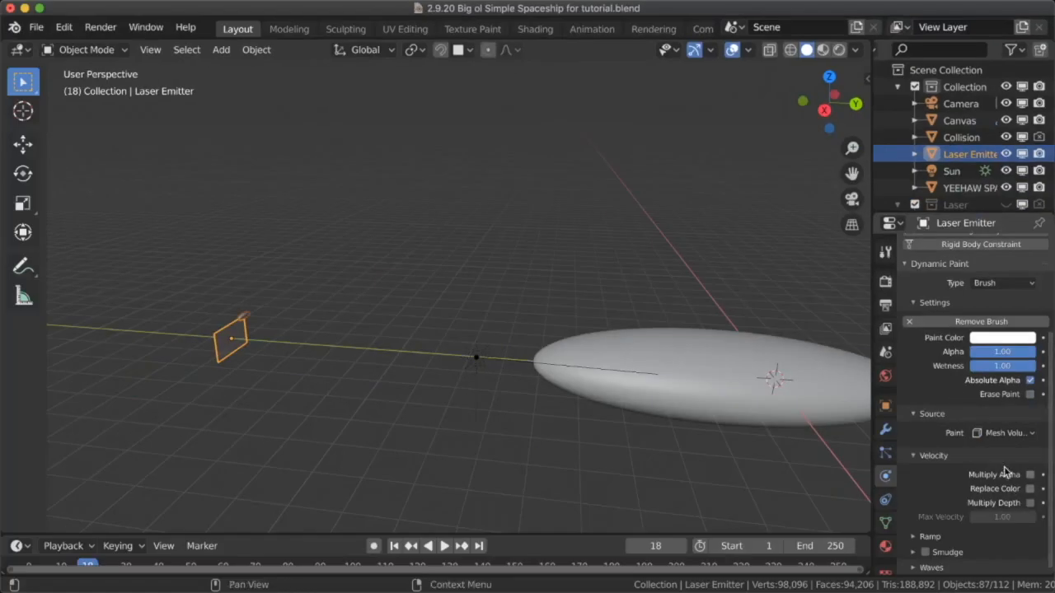
- Set the brush's paint source to the laser beam Particle System, using the particle's radius and a smooth radius of 1
{"action": "left_click", "coordinate": [1004, 432]}
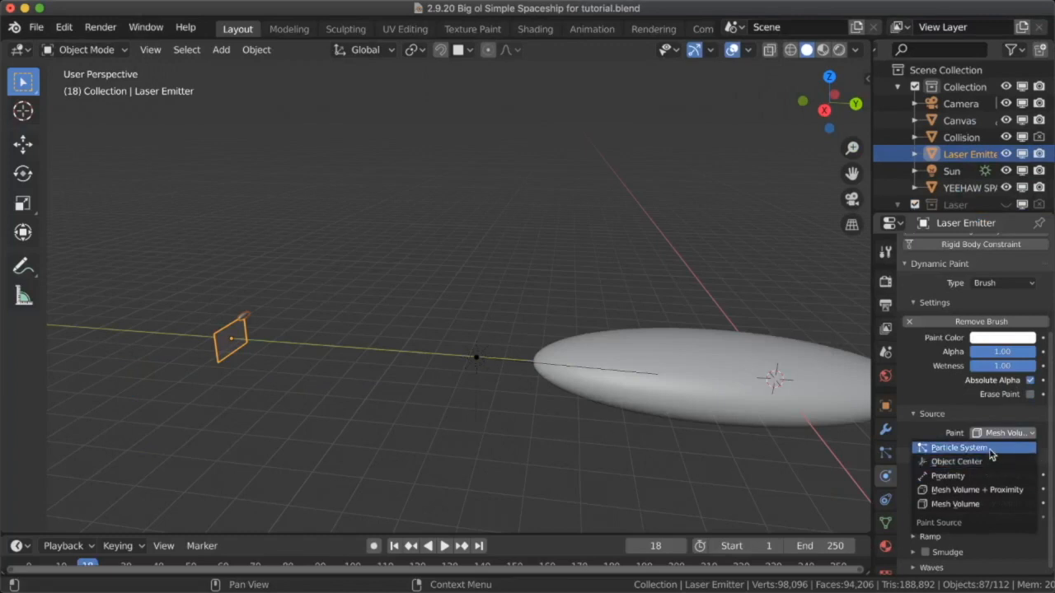
{"action": "left_click", "coordinate": [989, 449]}
{"action": "left_click", "coordinate": [991, 454]}
{"action": "left_click", "coordinate": [943, 324]}
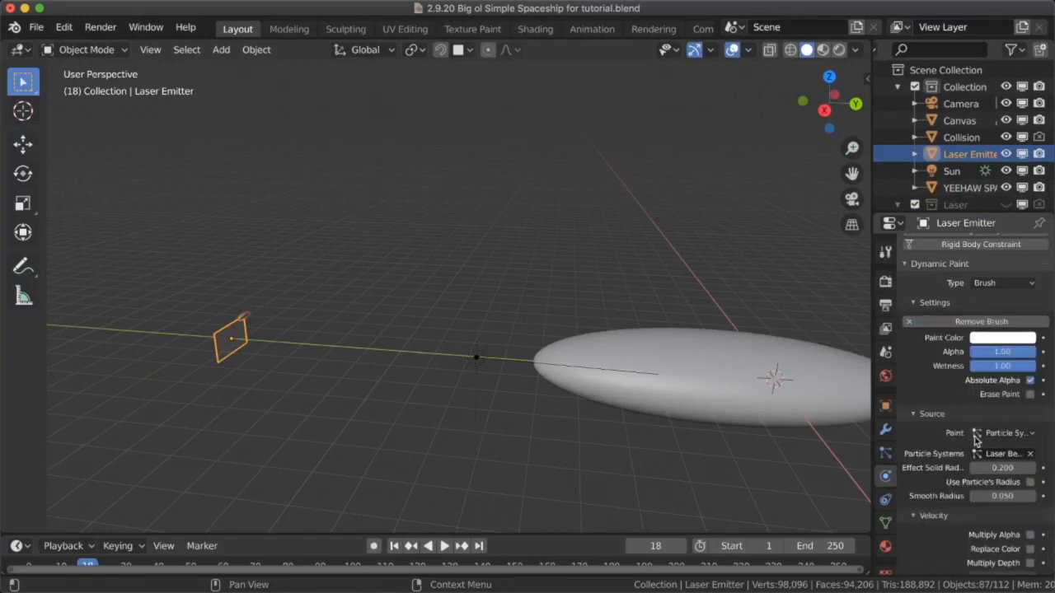
{"action": "scroll", "coordinate": [1000, 478], "scroll_direction": "down", "scroll_amount": 2}
{"action": "left_click", "coordinate": [1031, 422]}
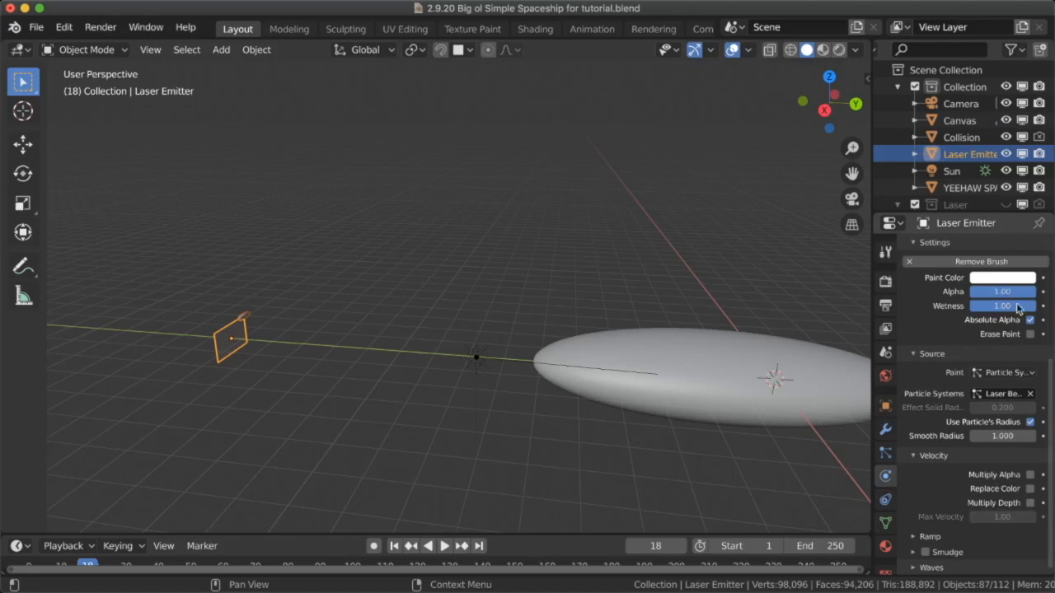
- Set the brush's alpha to 0.5 and enable velocity Multiply Alpha with a max velocity of 2
{"action": "left_click", "coordinate": [996, 289]}
{"action": "key", "text": "Return"}
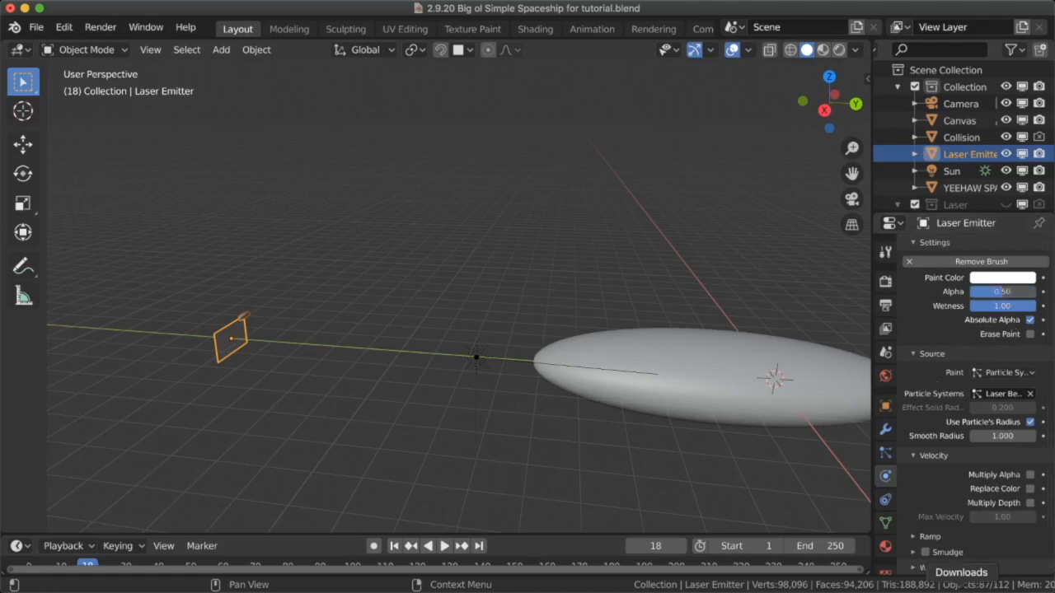
{"action": "left_click", "coordinate": [1031, 475]}
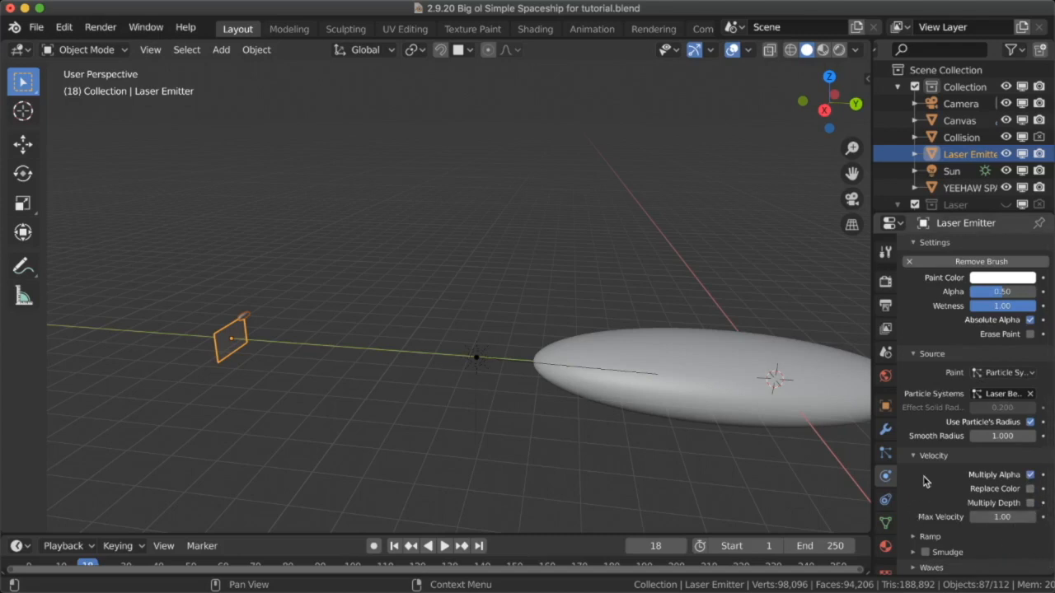
{"action": "left_click", "coordinate": [995, 518]}
{"action": "type", "text": "2"}
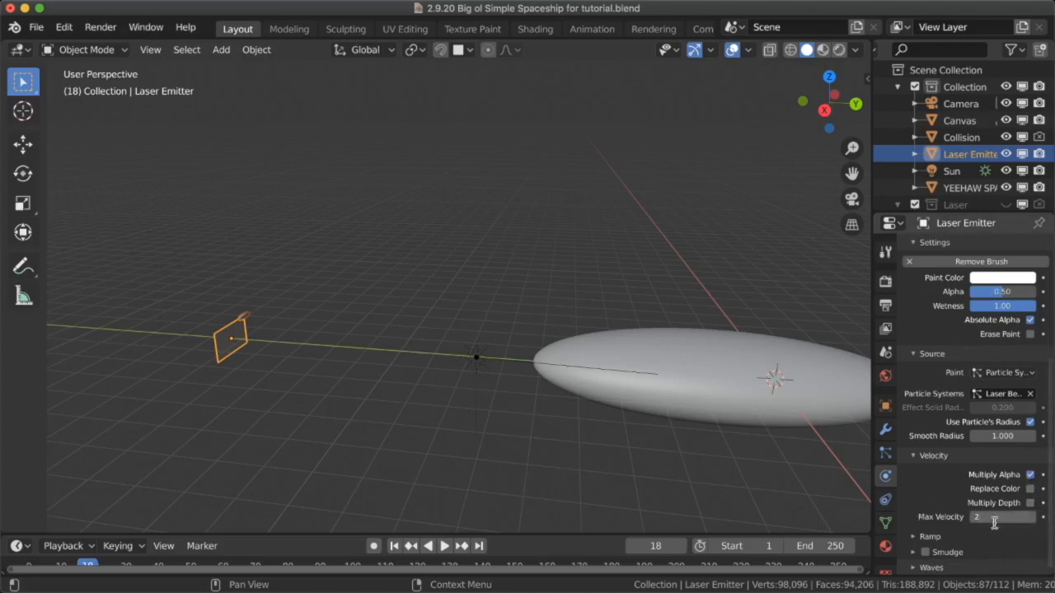
{"action": "key", "text": "Return"}
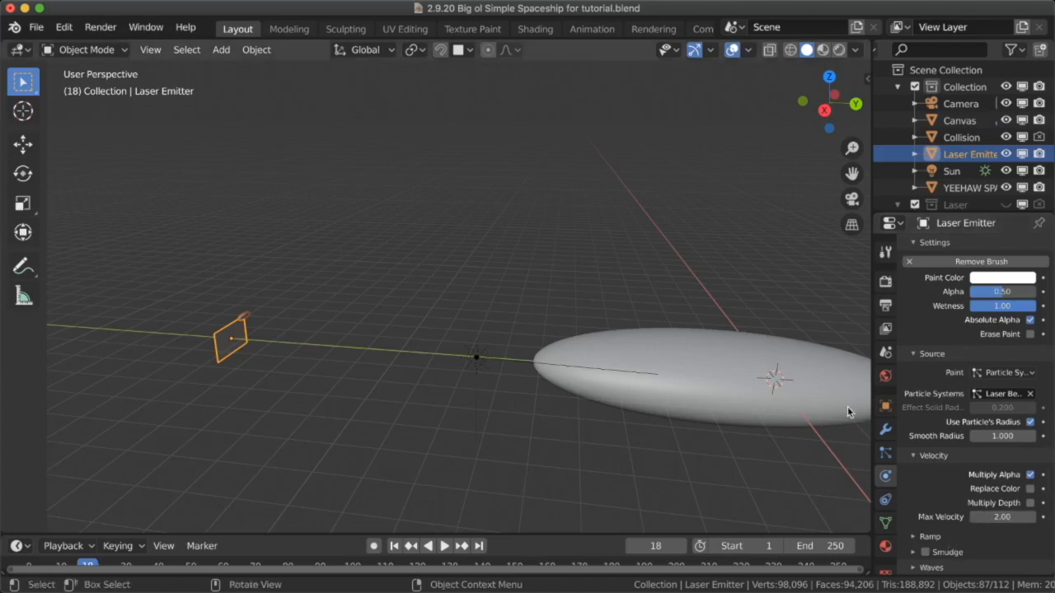
- Play the animation repeatedly from frame 1 to check how the laser beam meets the canvas ellipsoid
{"action": "key", "text": "shift+Left"}
{"action": "key", "text": "space"}
{"action": "key", "text": "space"}
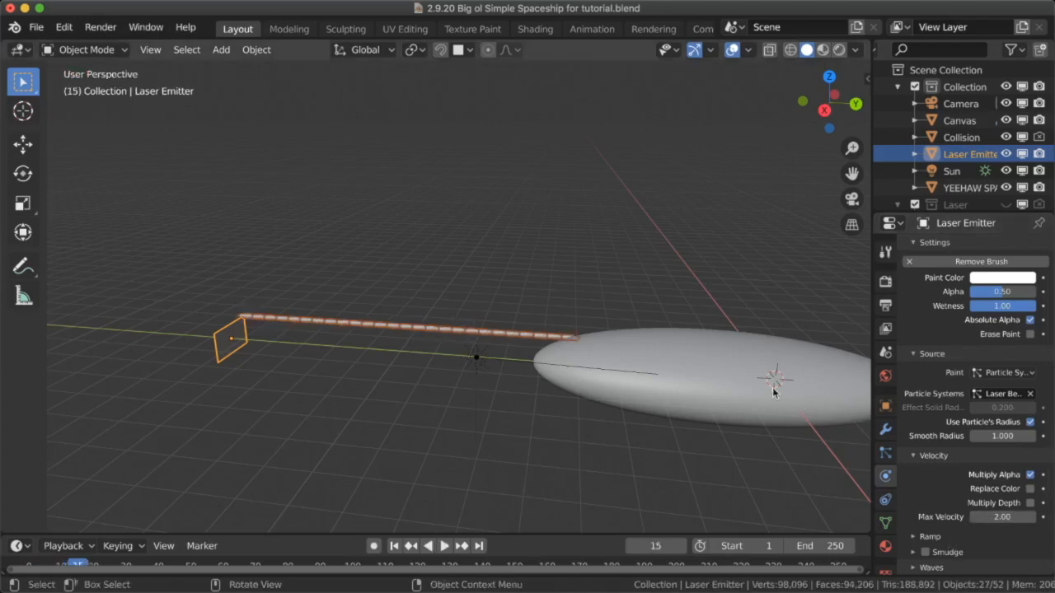
{"action": "key", "text": "shift+Left"}
{"action": "key", "text": "space"}
{"action": "key", "text": "Escape"}
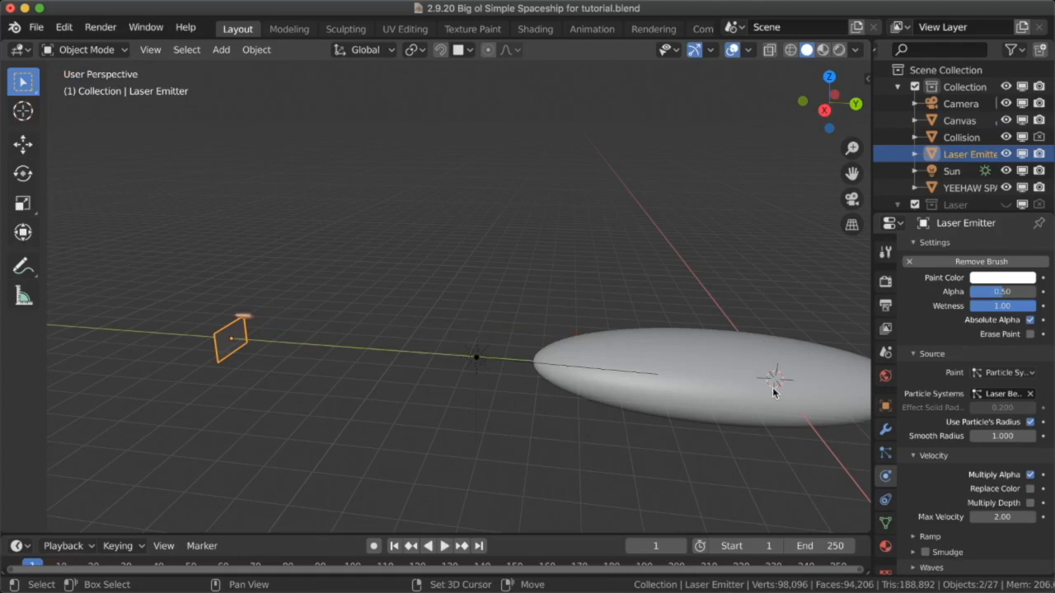
{"action": "key", "text": "space"}
{"action": "key", "text": "space"}
{"action": "key", "text": "shift+Left"}
{"action": "key", "text": "space"}
{"action": "key", "text": "space"}
{"action": "key", "text": "shift+Left"}
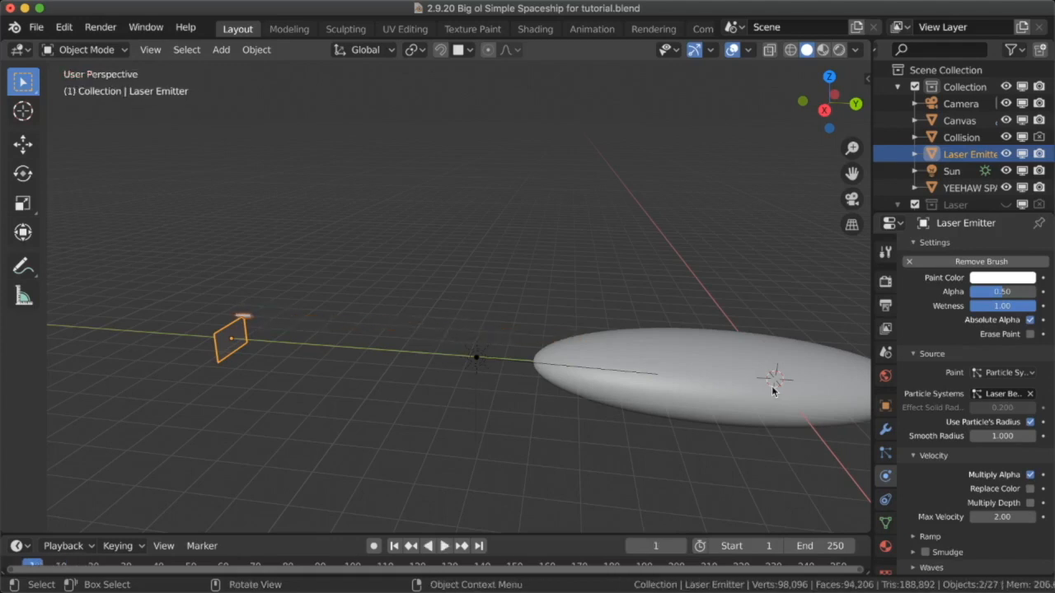
- Disable Dry and enable Dissolve on the Canvas object's Dynamic Paint surface
{"action": "left_click", "coordinate": [736, 370]}
{"action": "scroll", "coordinate": [624, 316], "scroll_direction": "left", "scroll_amount": 5}
{"action": "scroll", "coordinate": [624, 316], "scroll_direction": "right", "scroll_amount": 5, "text": "shift"}
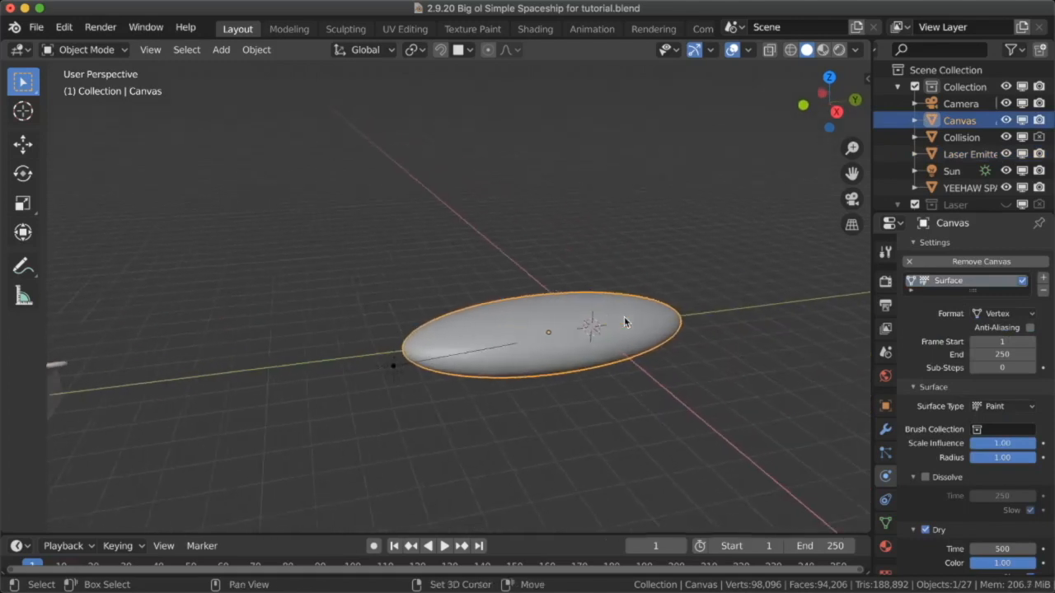
{"action": "scroll", "coordinate": [917, 490], "scroll_direction": "down", "scroll_amount": 5}
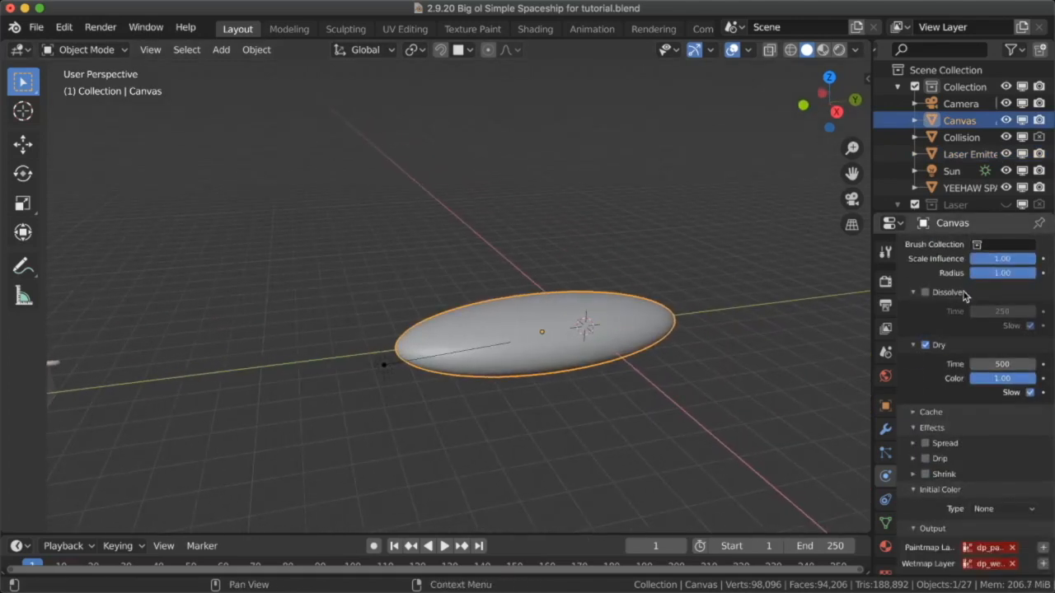
{"action": "left_click", "coordinate": [925, 346]}
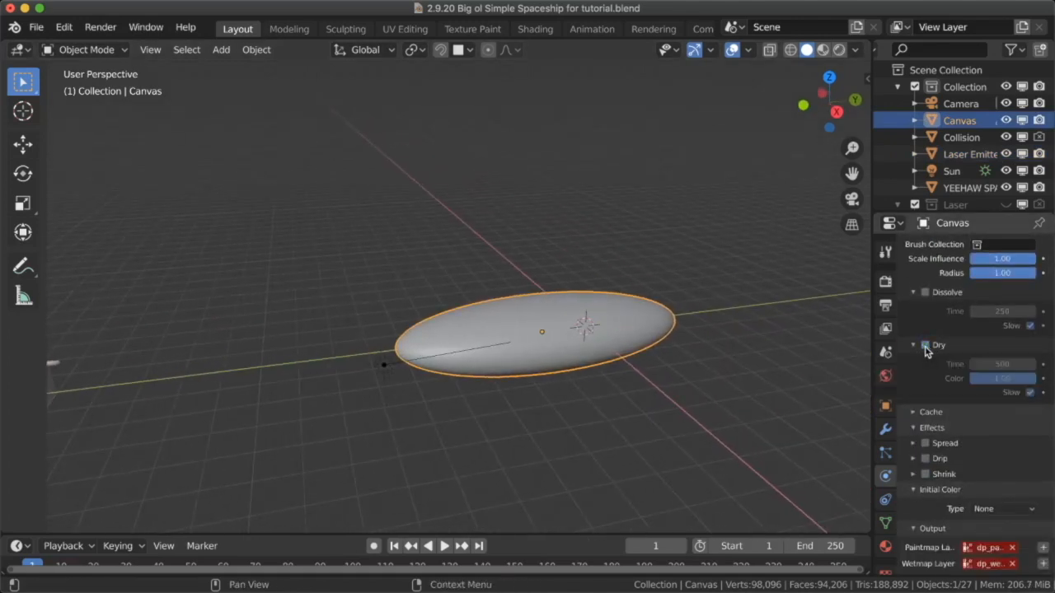
{"action": "scroll", "coordinate": [925, 350], "scroll_direction": "up", "scroll_amount": 2}
{"action": "left_click", "coordinate": [925, 351]}
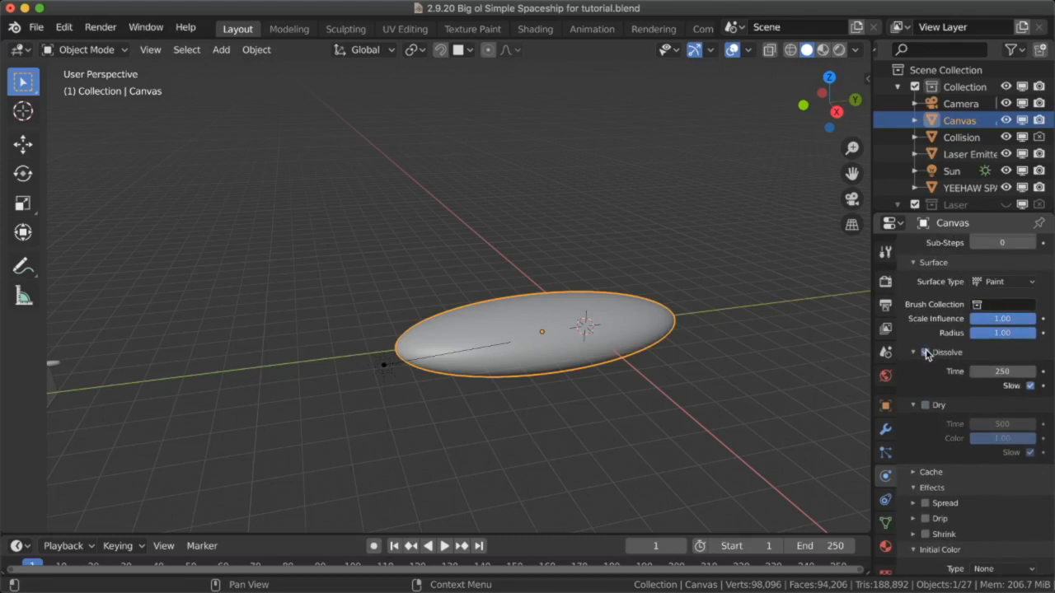
- Set the canvas surface format to Image Sequence and enable the Shrink effect
{"action": "scroll", "coordinate": [926, 352], "scroll_direction": "up", "scroll_amount": 5}
{"action": "left_click", "coordinate": [993, 375]}
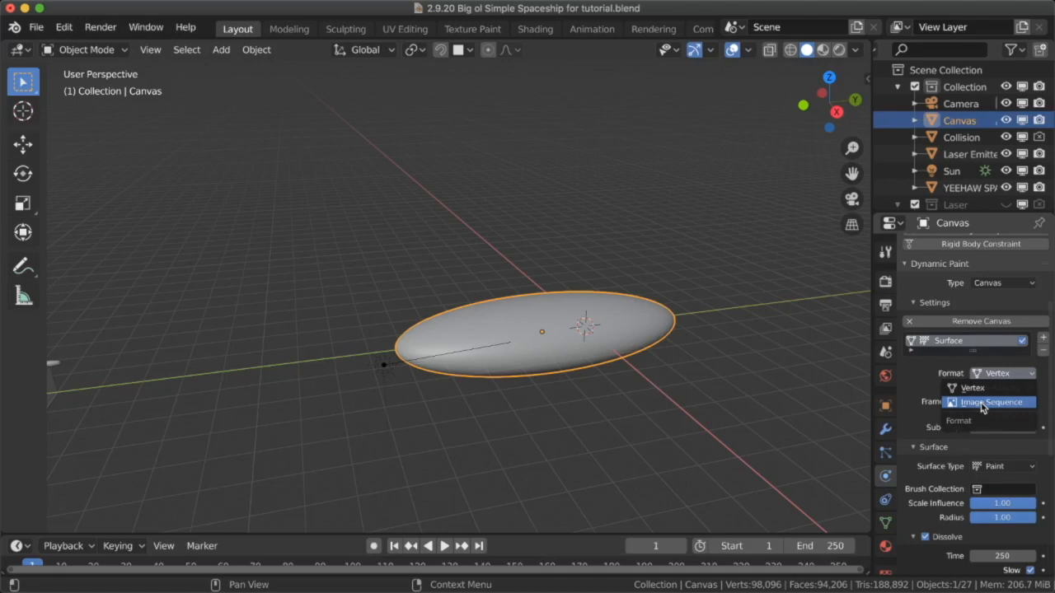
{"action": "left_click", "coordinate": [981, 403]}
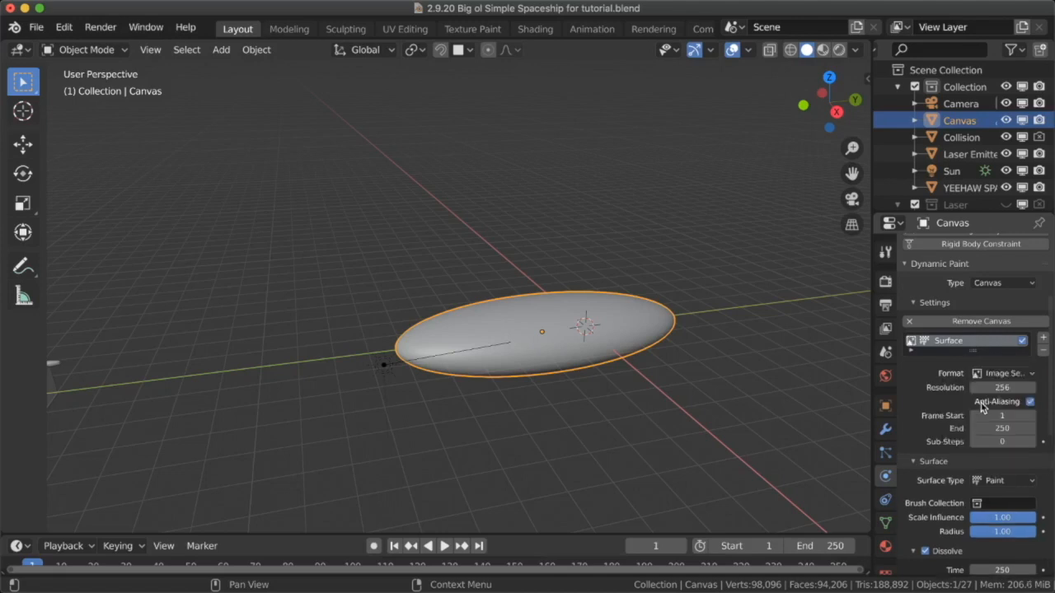
{"action": "scroll", "coordinate": [982, 403], "scroll_direction": "down", "scroll_amount": 2}
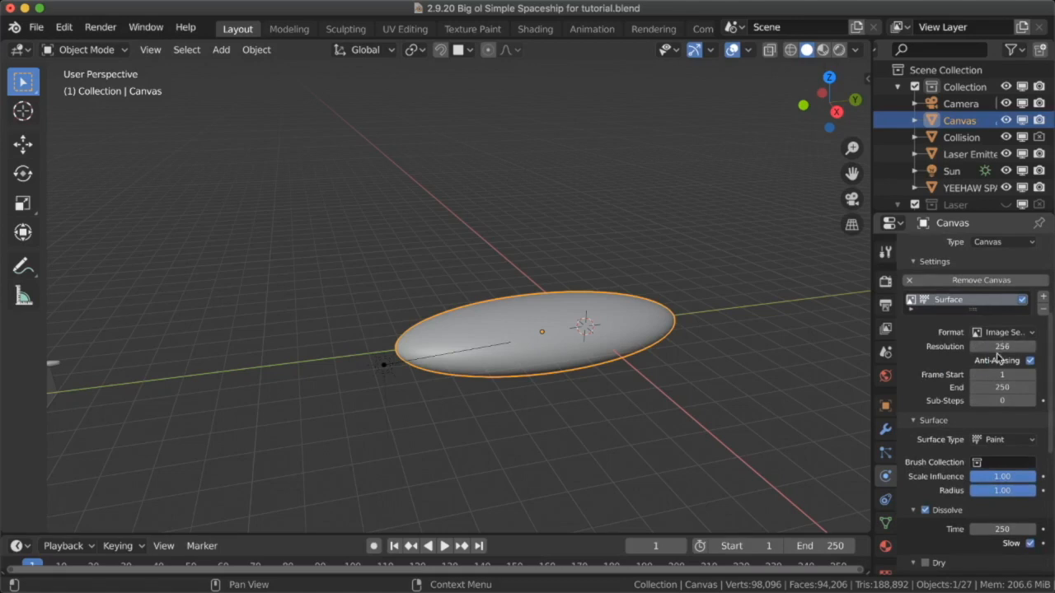
{"action": "scroll", "coordinate": [1003, 347], "scroll_direction": "down", "scroll_amount": 8}
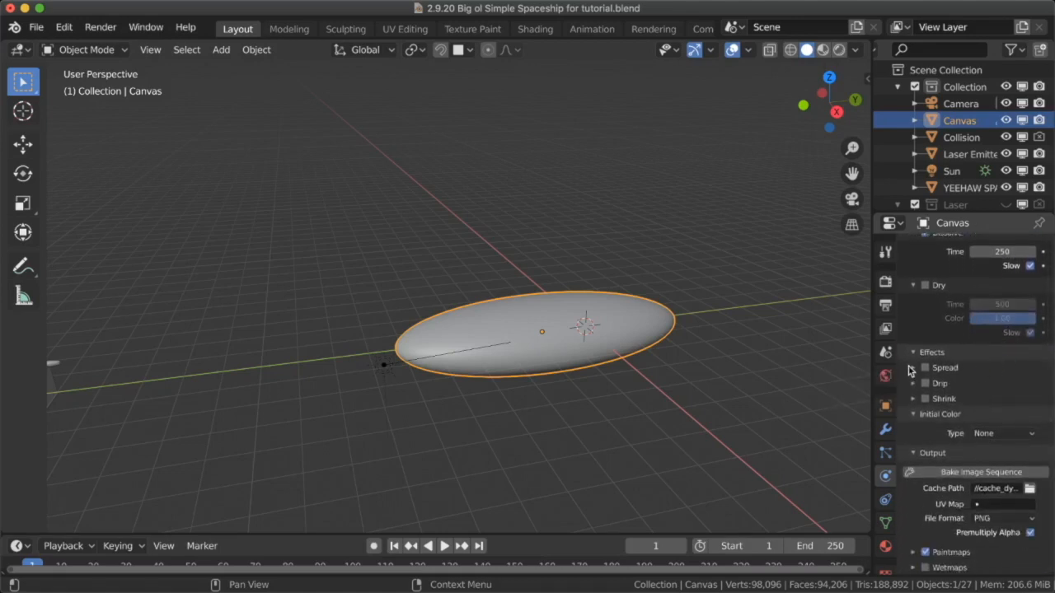
{"action": "left_click", "coordinate": [926, 399]}
{"action": "scroll", "coordinate": [993, 305], "scroll_direction": "up", "scroll_amount": 3}
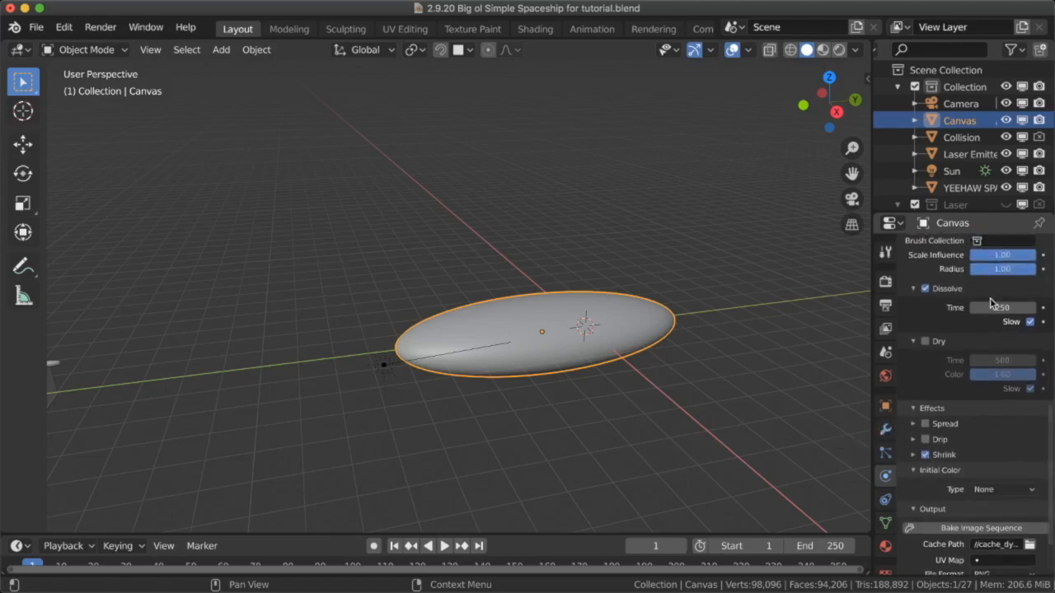
- Set the canvas surface's Dissolve time to 20
{"action": "left_click", "coordinate": [990, 303]}
{"action": "type", "text": "2"}
{"action": "type", "text": "0"}
{"action": "key", "text": "Return"}
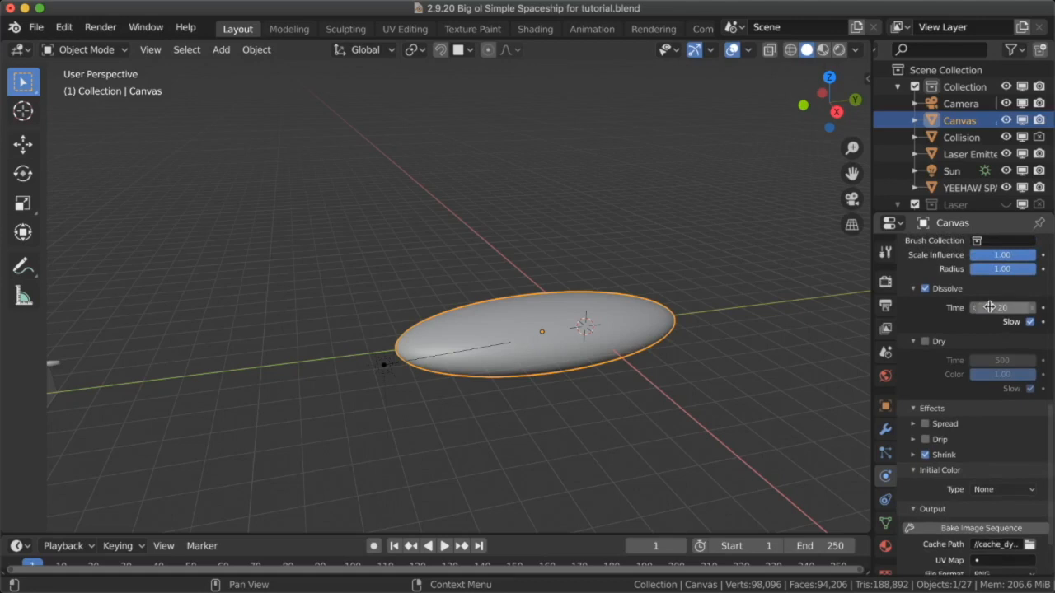
- Set the canvas output's cache path to the Dynamic Paint Canvas Cache Shield folder
{"action": "scroll", "coordinate": [990, 307], "scroll_direction": "down", "scroll_amount": 3}
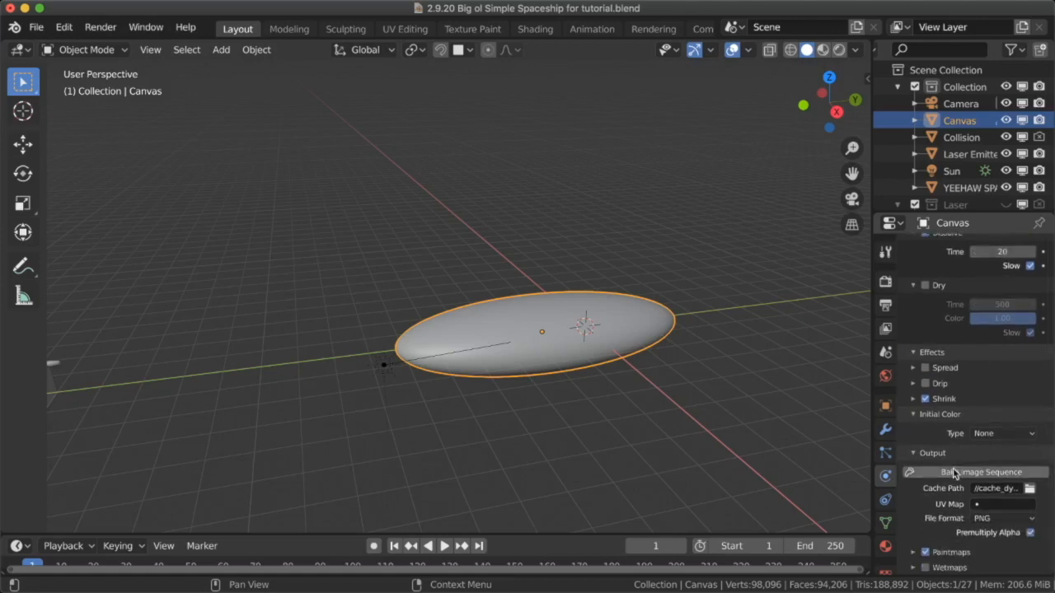
{"action": "scroll", "coordinate": [966, 422], "scroll_direction": "up", "scroll_amount": 1}
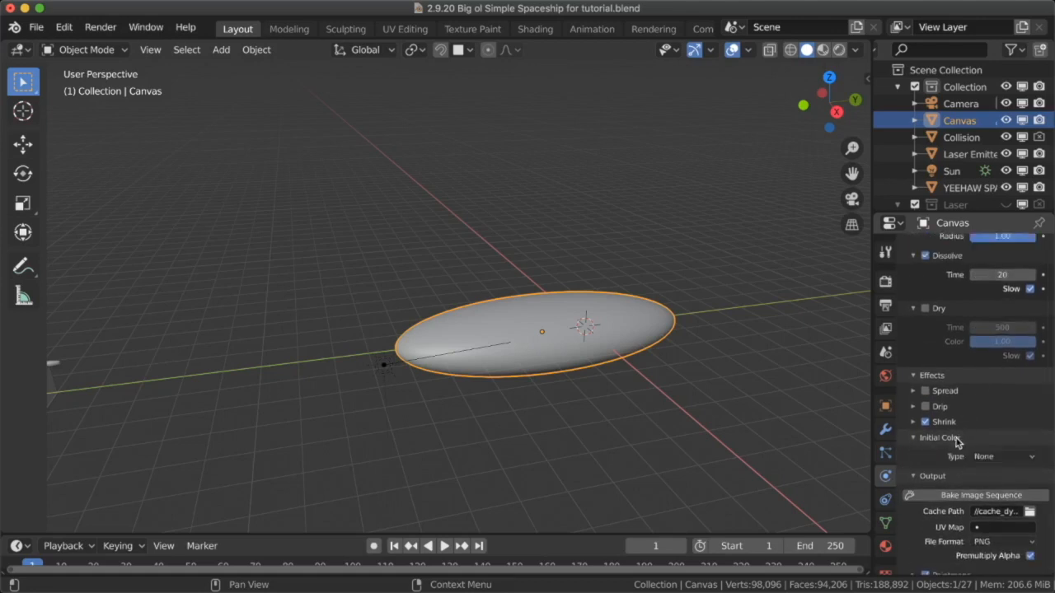
{"action": "scroll", "coordinate": [954, 437], "scroll_direction": "down", "scroll_amount": 1}
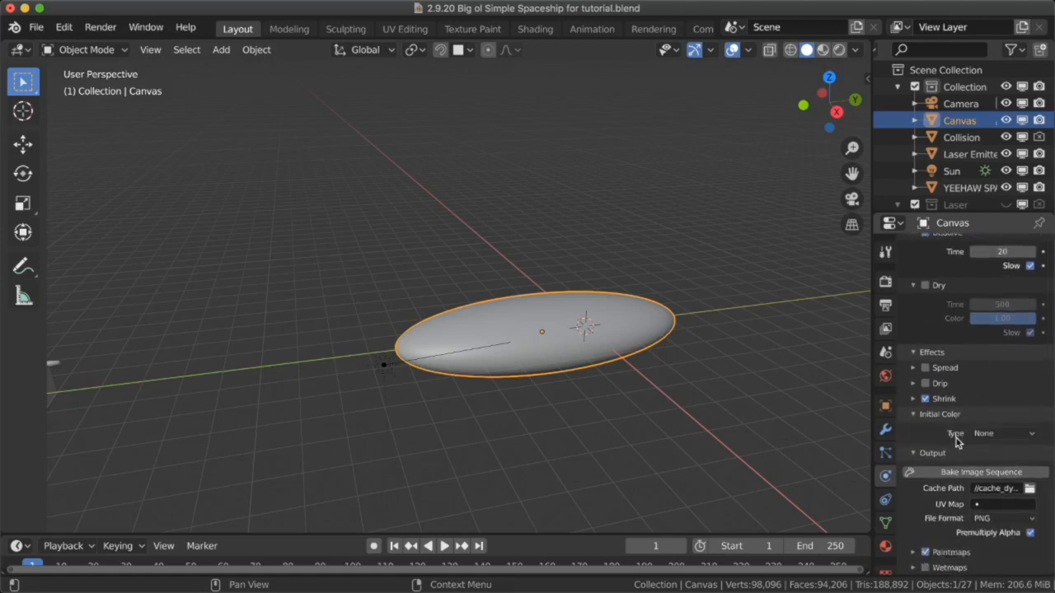
{"action": "left_click", "coordinate": [1030, 489]}
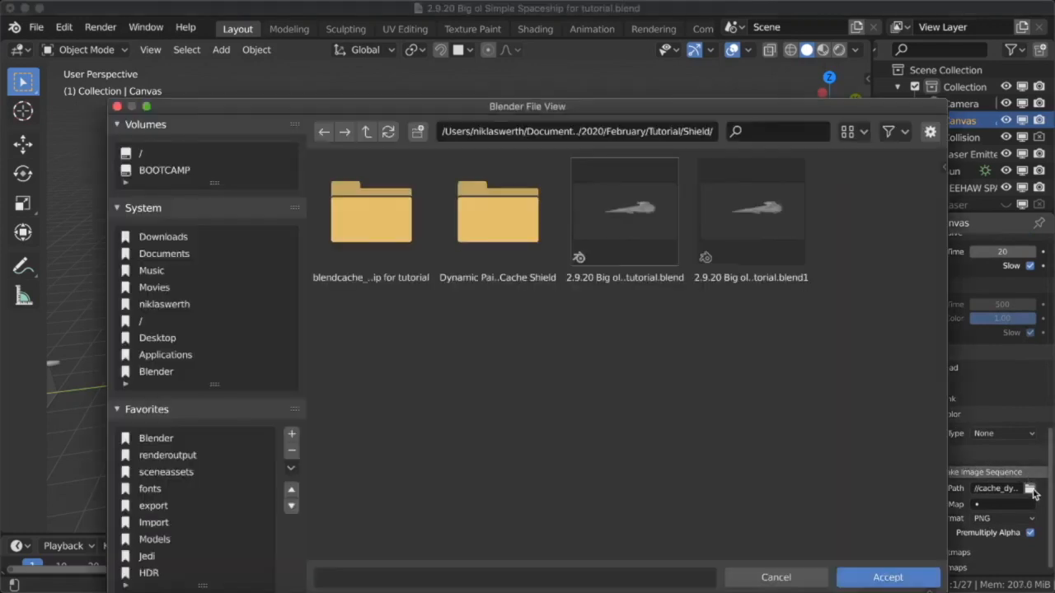
{"action": "double_click", "coordinate": [475, 178]}
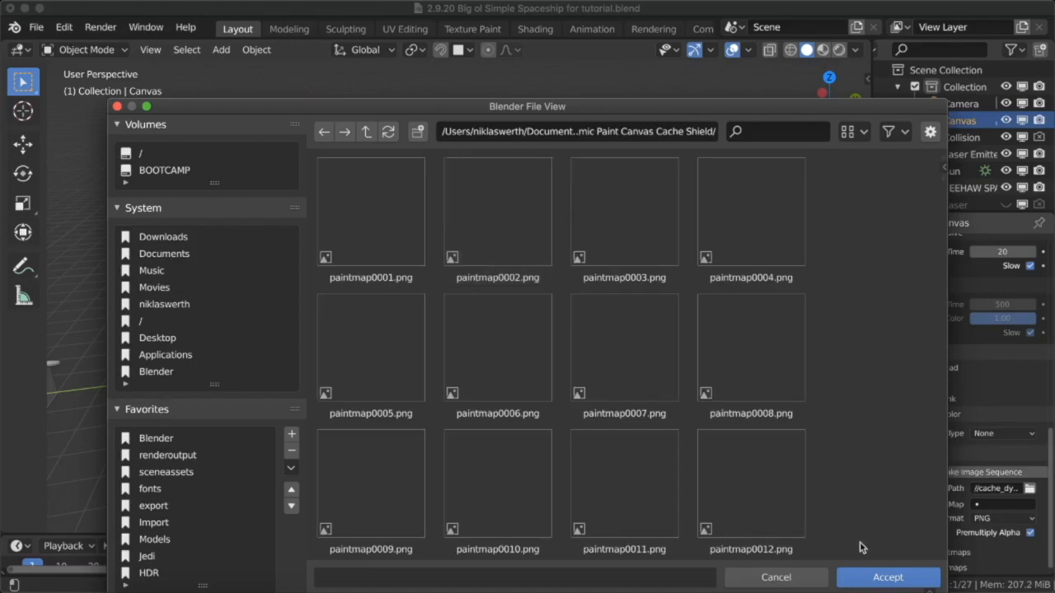
{"action": "left_click", "coordinate": [872, 572]}
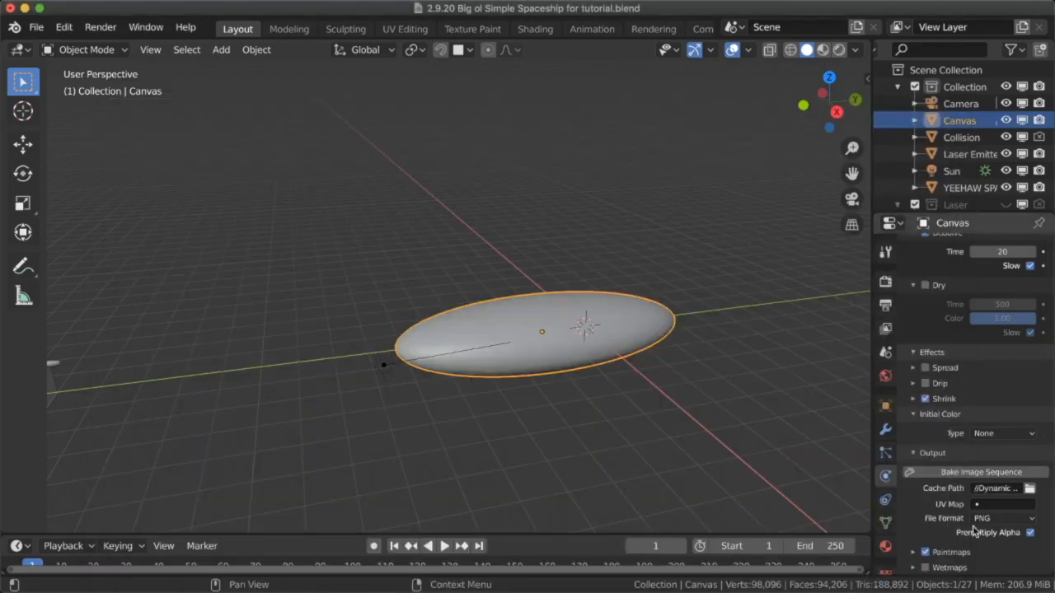
- Assign UVMap as the output's UV map and bake the Dynamic Paint image sequence
{"action": "left_click", "coordinate": [998, 503]}
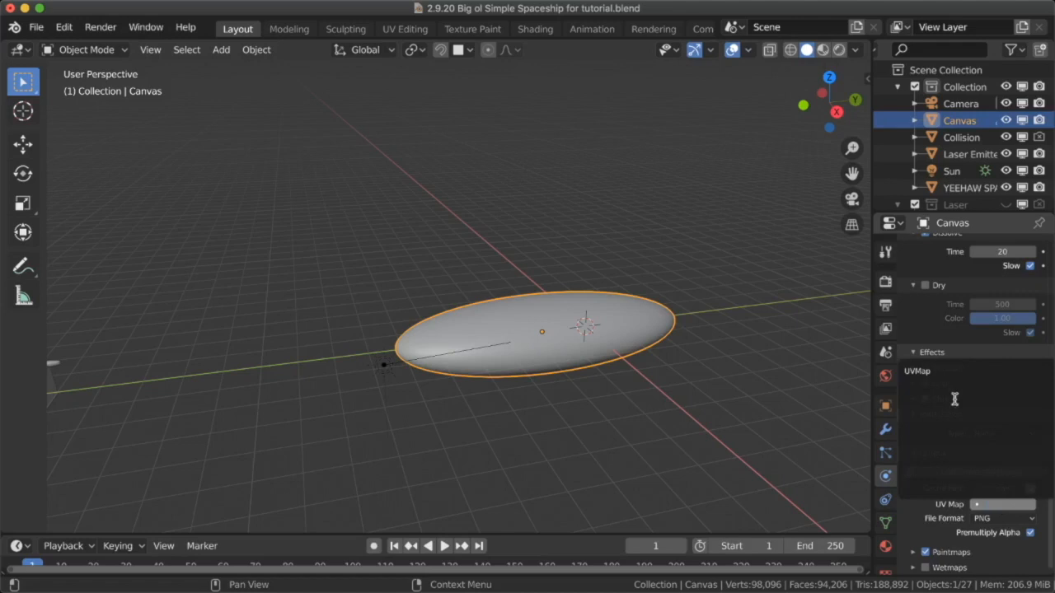
{"action": "left_click", "coordinate": [924, 371]}
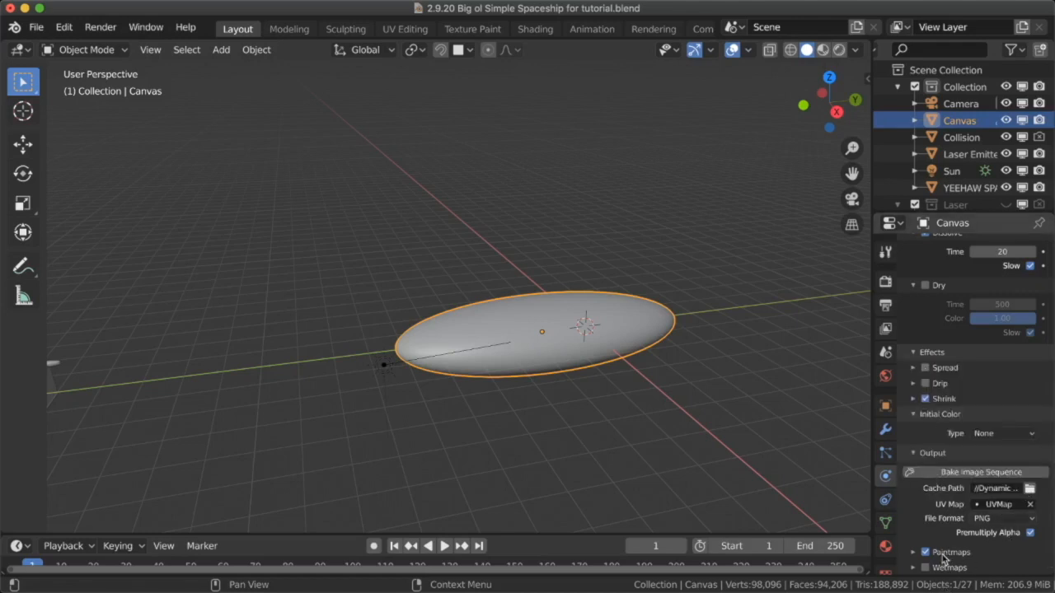
{"action": "scroll", "coordinate": [948, 559], "scroll_direction": "down", "scroll_amount": 1}
{"action": "scroll", "coordinate": [960, 533], "scroll_direction": "up", "scroll_amount": 1}
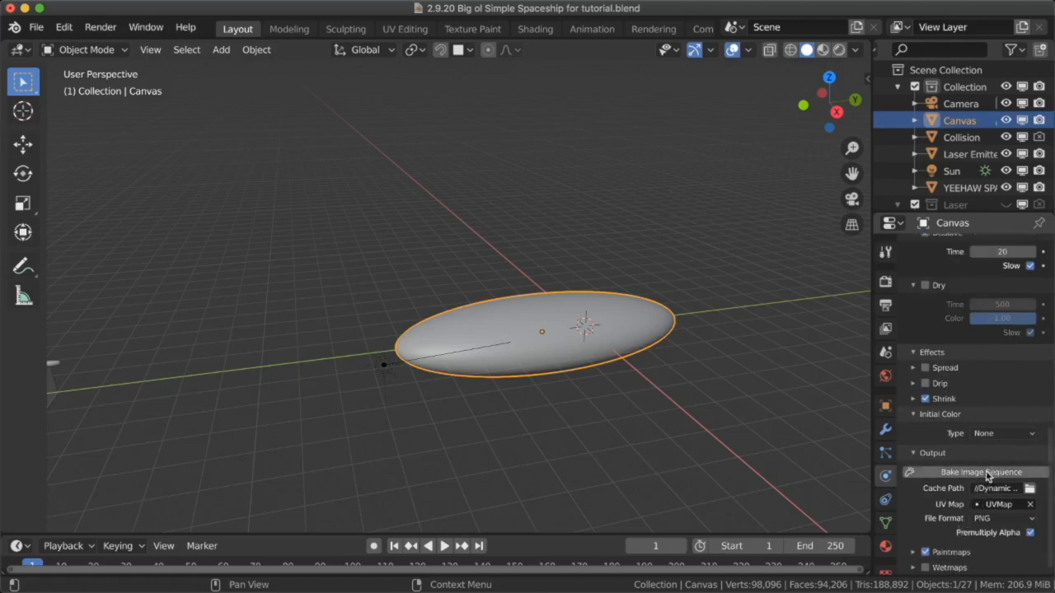
{"action": "left_click", "coordinate": [987, 472]}
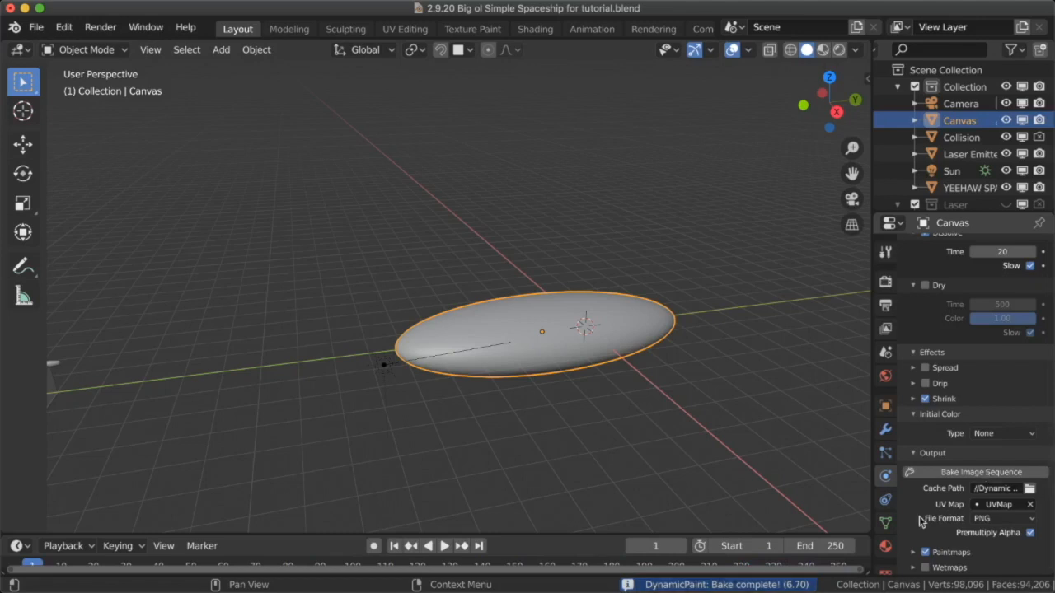
- Create a new material for the Canvas in the Shading workspace
{"action": "left_click", "coordinate": [886, 546]}
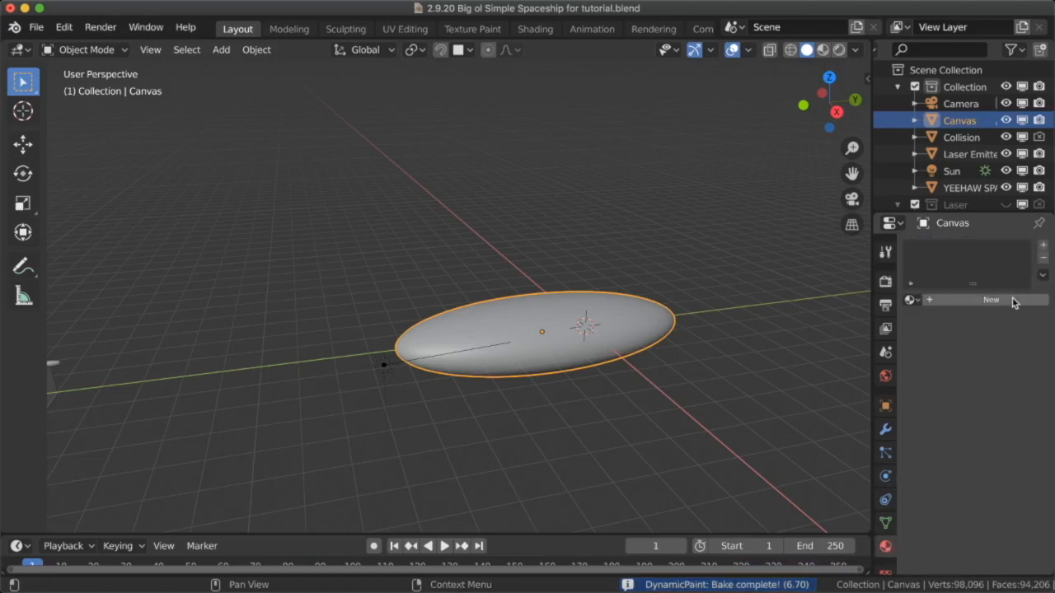
{"action": "left_click", "coordinate": [534, 29]}
{"action": "key", "text": "t"}
{"action": "key", "text": "n"}
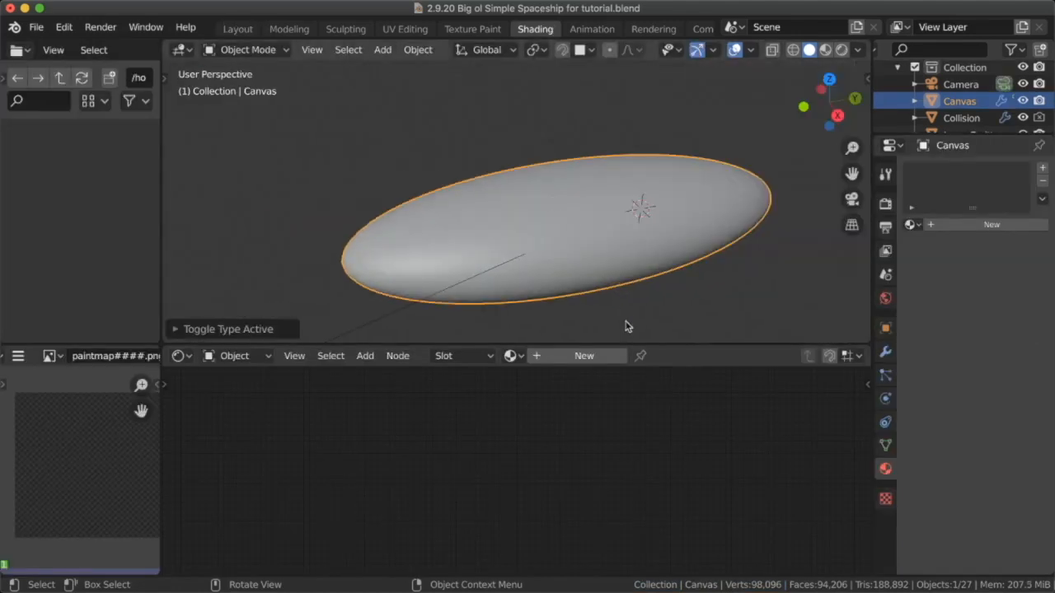
{"action": "left_click", "coordinate": [576, 355]}
{"action": "left_click", "coordinate": [328, 434]}
{"action": "middle_click_drag", "start_coordinate": [346, 419], "coordinate": [480, 433]}
{"action": "scroll", "coordinate": [480, 433], "scroll_direction": "up", "scroll_amount": 5}
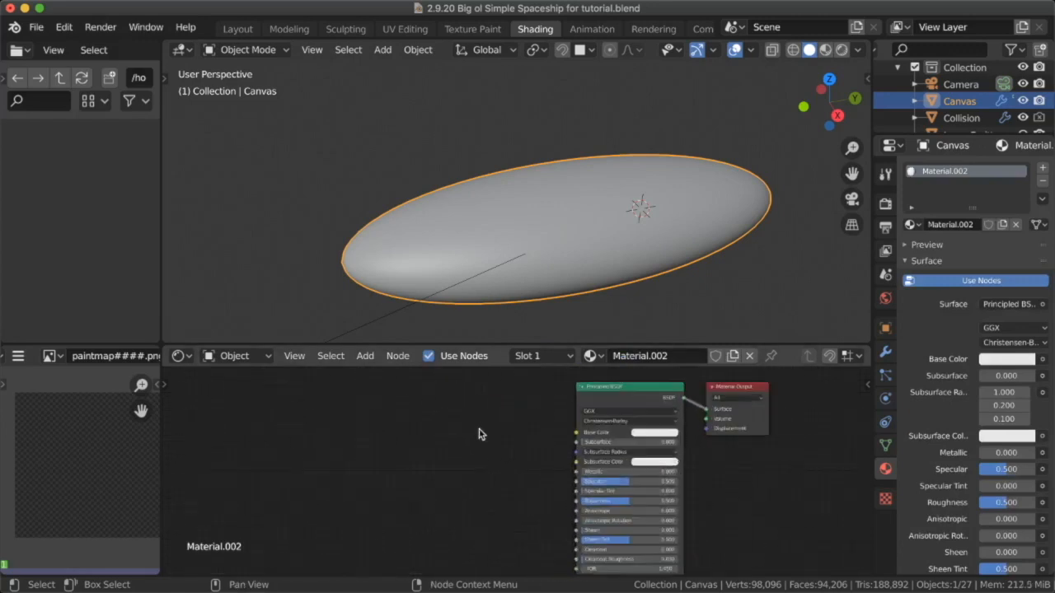
- Import all baked paintmap PNG frames from the Dynamic Paint Canvas Cache Shield folder as an image sequence texture node
{"action": "key", "text": "shift+a"}
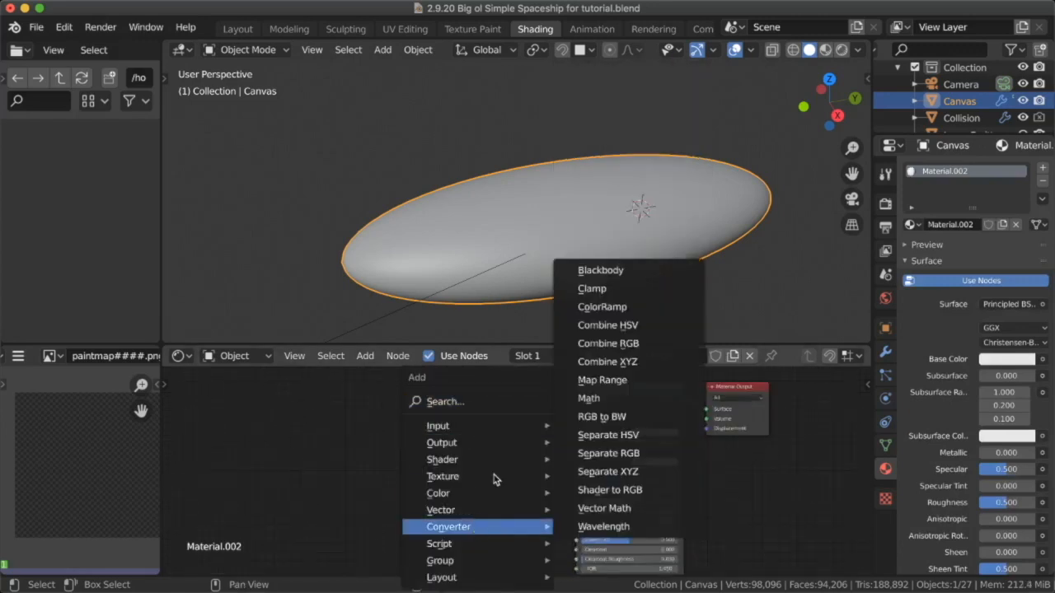
{"action": "mouse_move", "coordinate": [450, 480]}
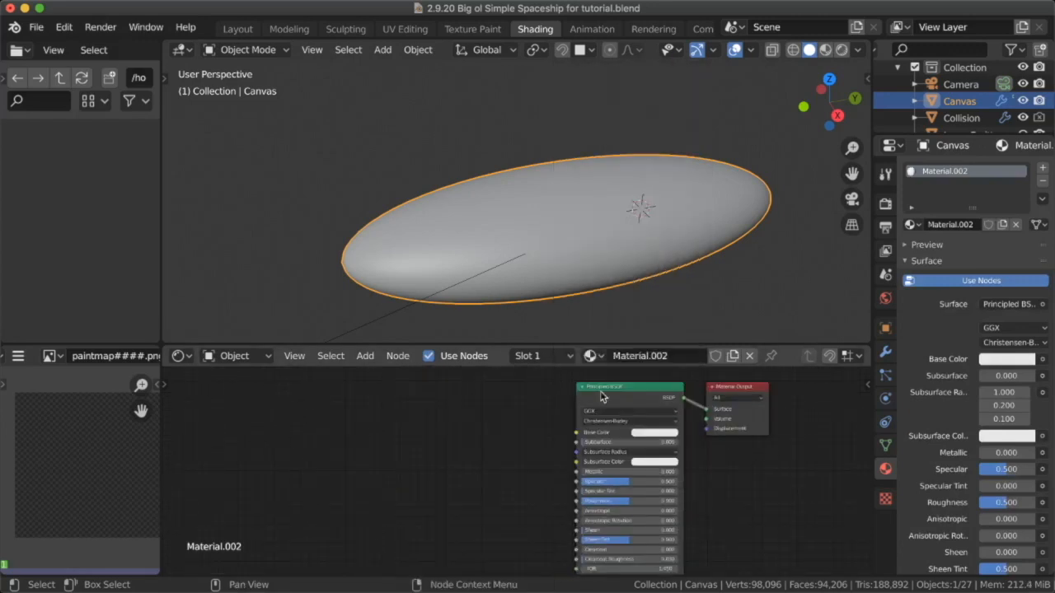
{"action": "key", "text": "shift+a"}
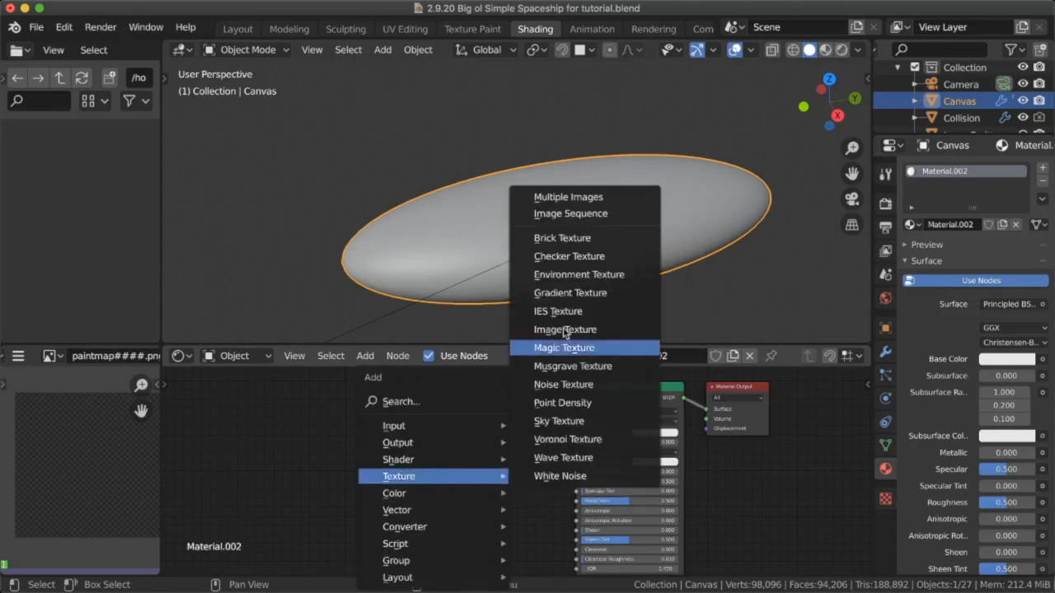
{"action": "left_click", "coordinate": [588, 220]}
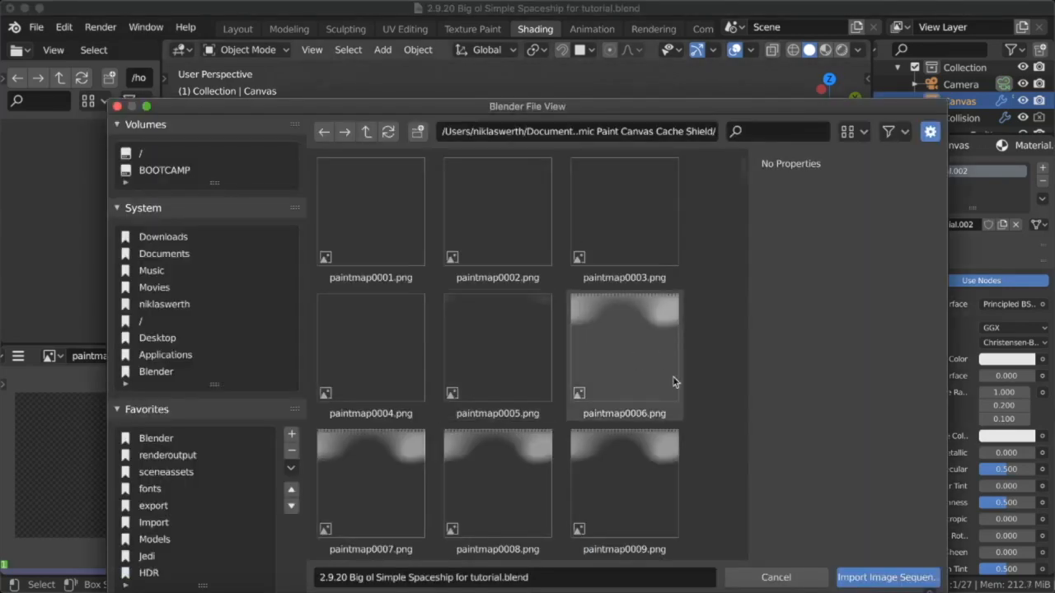
{"action": "key", "text": "a"}
{"action": "scroll", "coordinate": [712, 378], "scroll_direction": "down", "scroll_amount": 5}
{"action": "scroll", "coordinate": [709, 428], "scroll_direction": "down", "scroll_amount": 8}
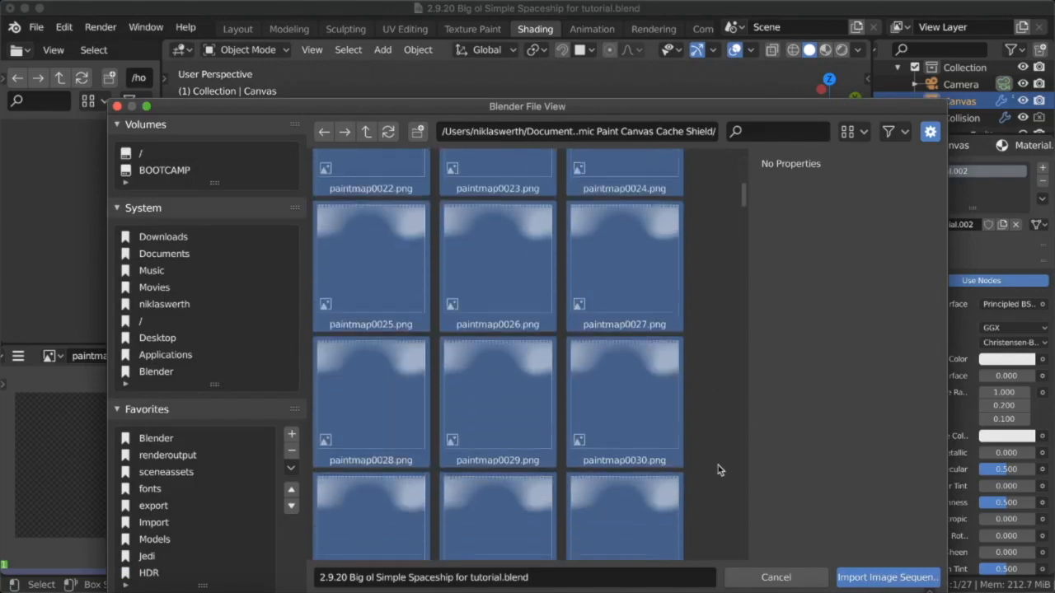
{"action": "scroll", "coordinate": [719, 470], "scroll_direction": "down", "scroll_amount": 3}
{"action": "left_click", "coordinate": [896, 580]}
{"action": "left_click", "coordinate": [367, 380]}
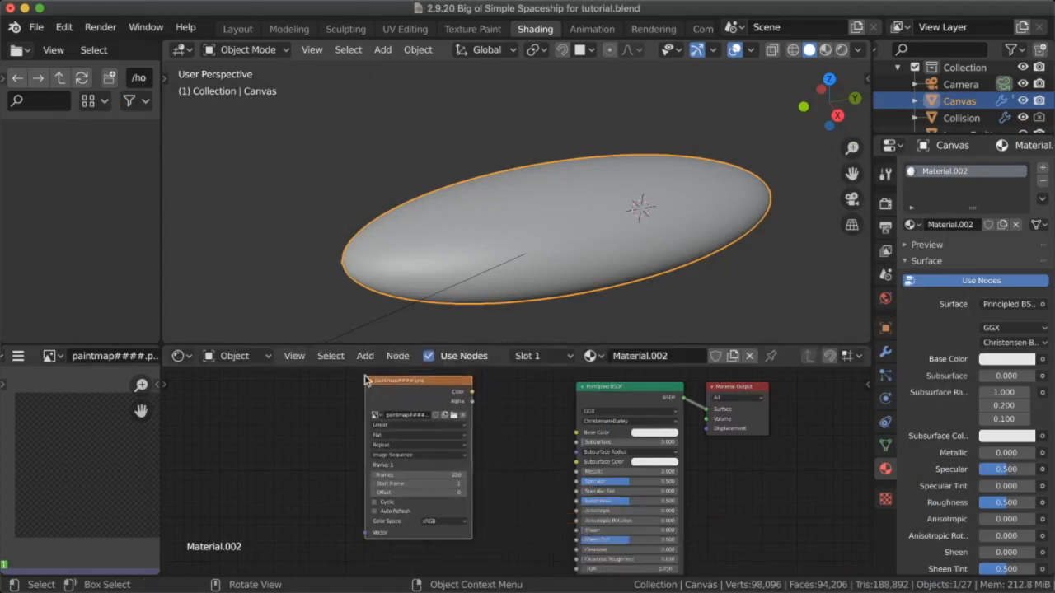
- Delete the Principled BSDF, route the image sequence to a viewer node, and show the viewport in rendered shading
{"action": "middle_click_drag", "start_coordinate": [502, 405], "coordinate": [435, 458]}
{"action": "left_click", "coordinate": [595, 446]}
{"action": "key", "text": "x"}
{"action": "left_click", "coordinate": [354, 453], "text": "ctrl+shift"}
{"action": "key", "text": "z"}
{"action": "left_click", "coordinate": [558, 165]}
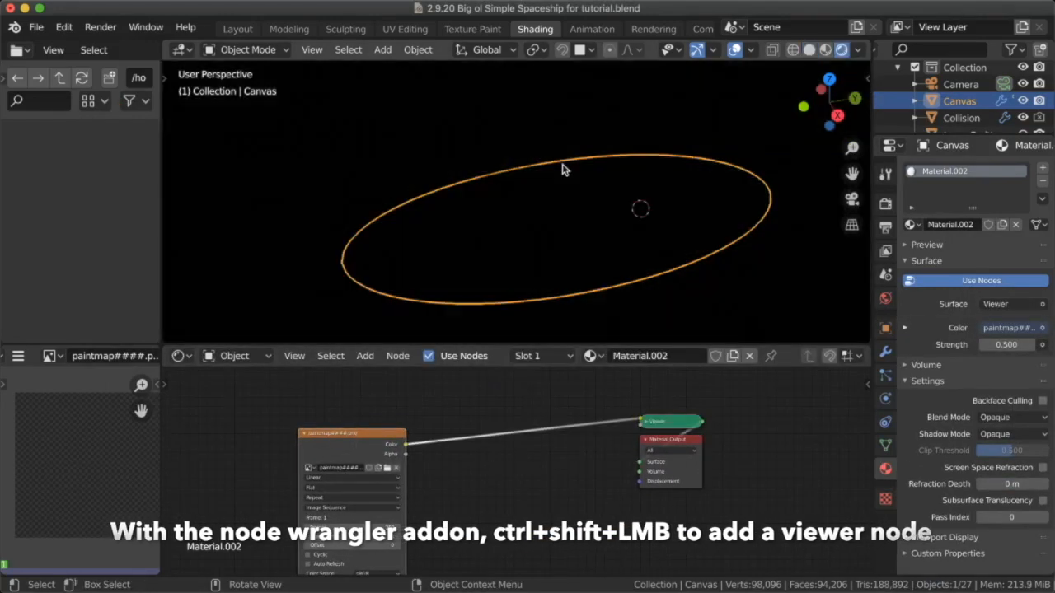
- Play the animation to frame 14 and render a test image of the laser hitting the shield
{"action": "key", "text": "space"}
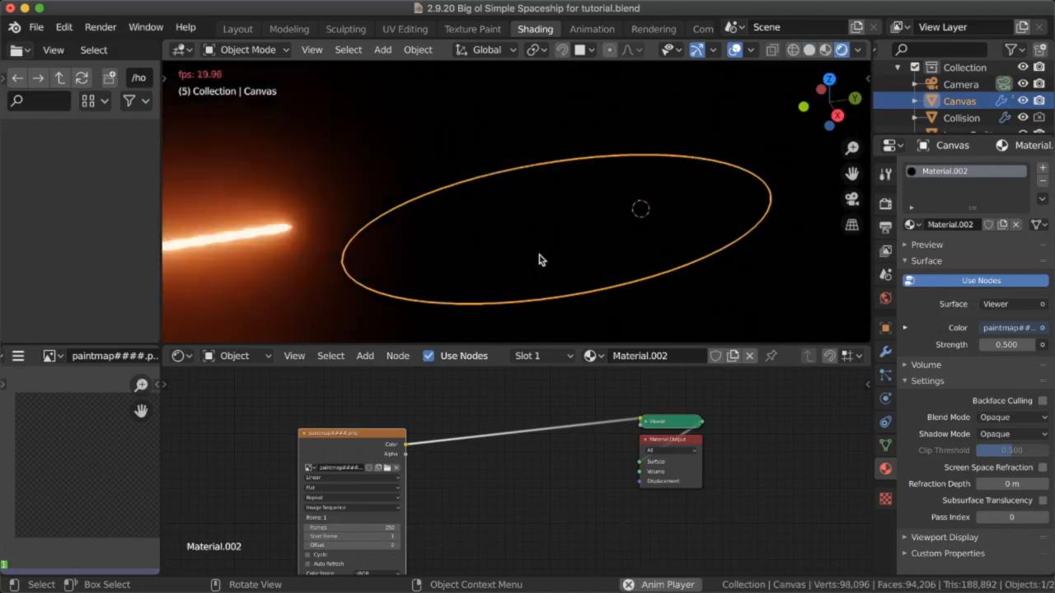
{"action": "key", "text": "F12"}
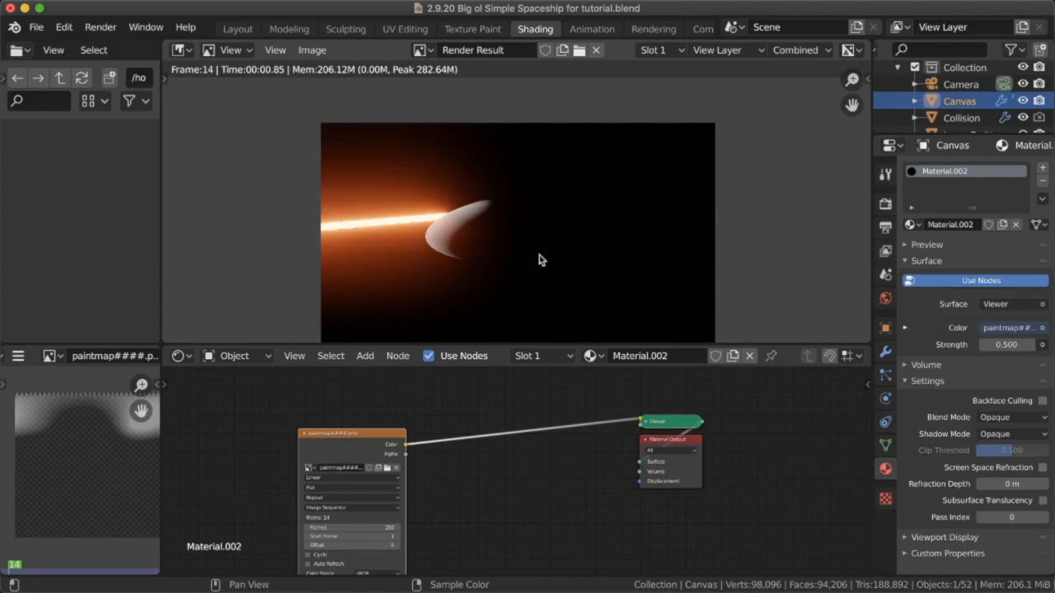
{"action": "key", "text": "Escape"}
- Fly the camera around to face the laser's impact point on the shield and test-render the frame
{"action": "scroll", "coordinate": [536, 275], "scroll_direction": "down", "scroll_amount": 3}
{"action": "key", "text": "grave"}
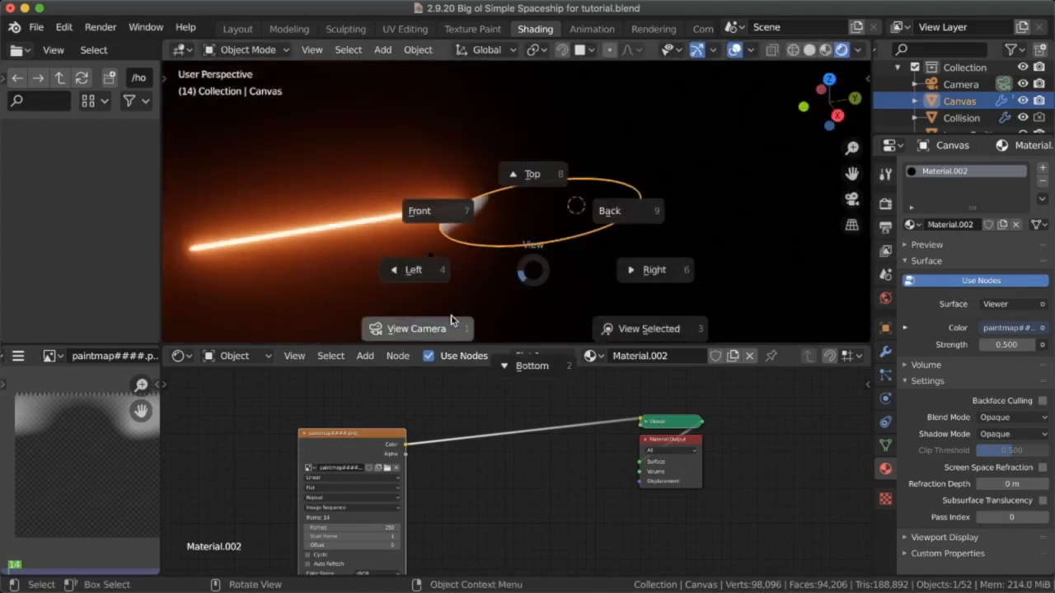
{"action": "left_click", "coordinate": [454, 309]}
{"action": "key", "text": "shift+grave"}
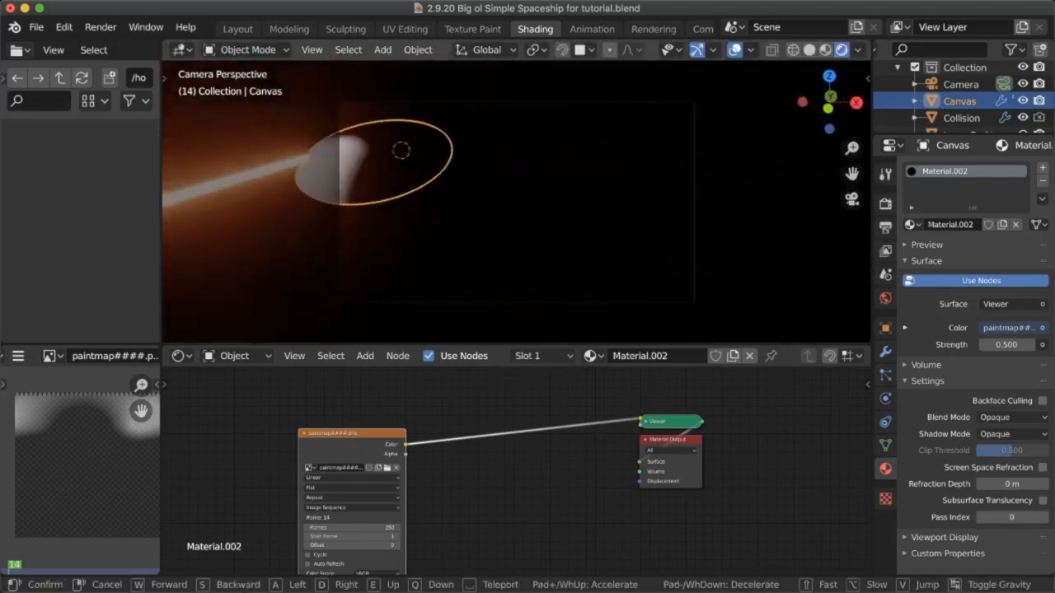
{"action": "left_click", "coordinate": [518, 206]}
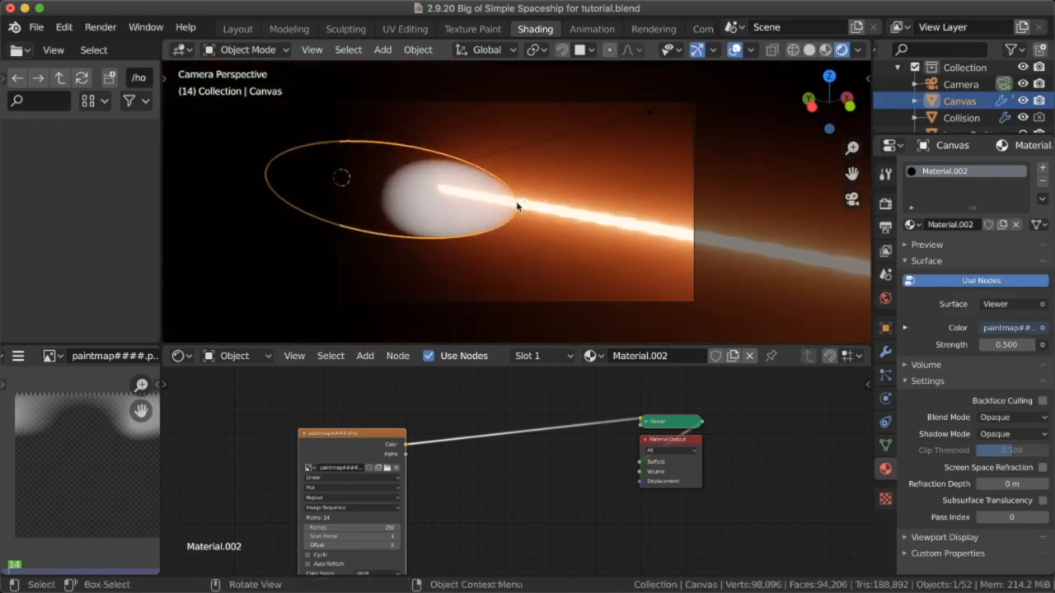
{"action": "key", "text": "F12"}
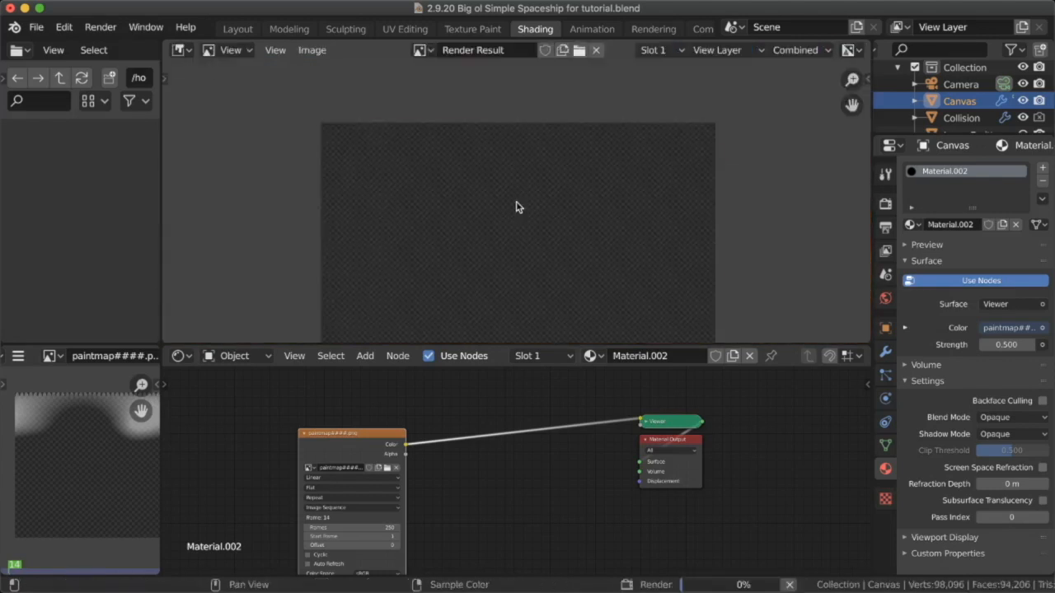
{"action": "key", "text": "Escape"}
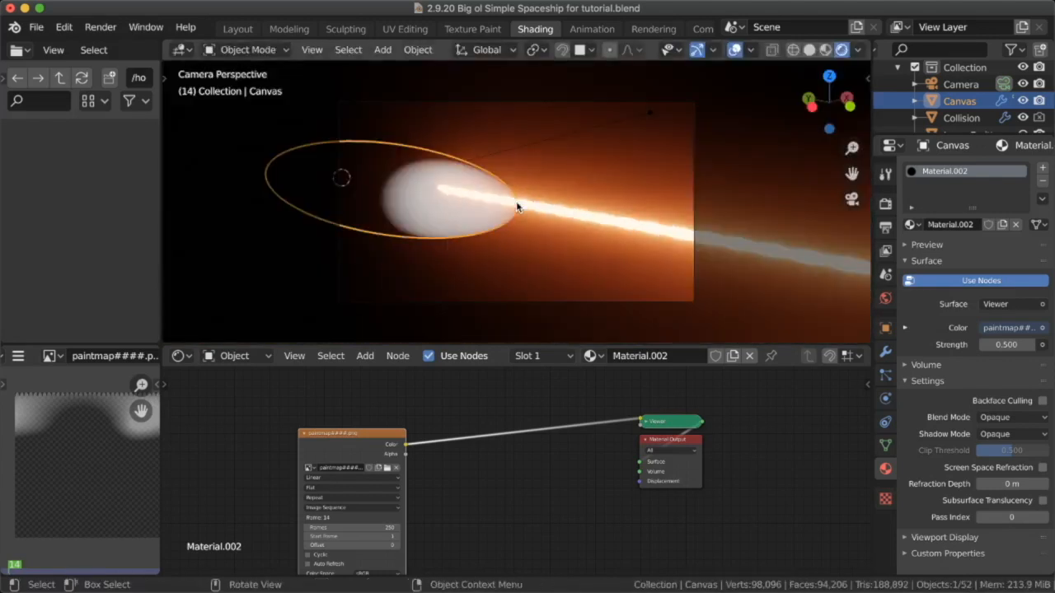
- Switch the viewport to solid shading and return the timeline to frame 1
{"action": "key", "text": "z"}
{"action": "left_click", "coordinate": [612, 200]}
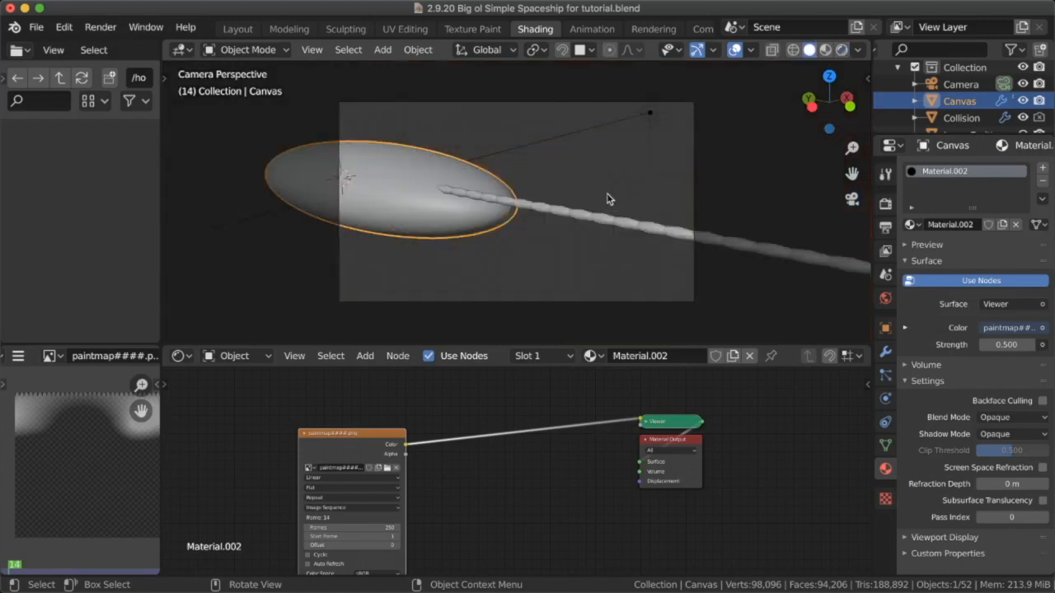
{"action": "key", "text": "shift+Left"}
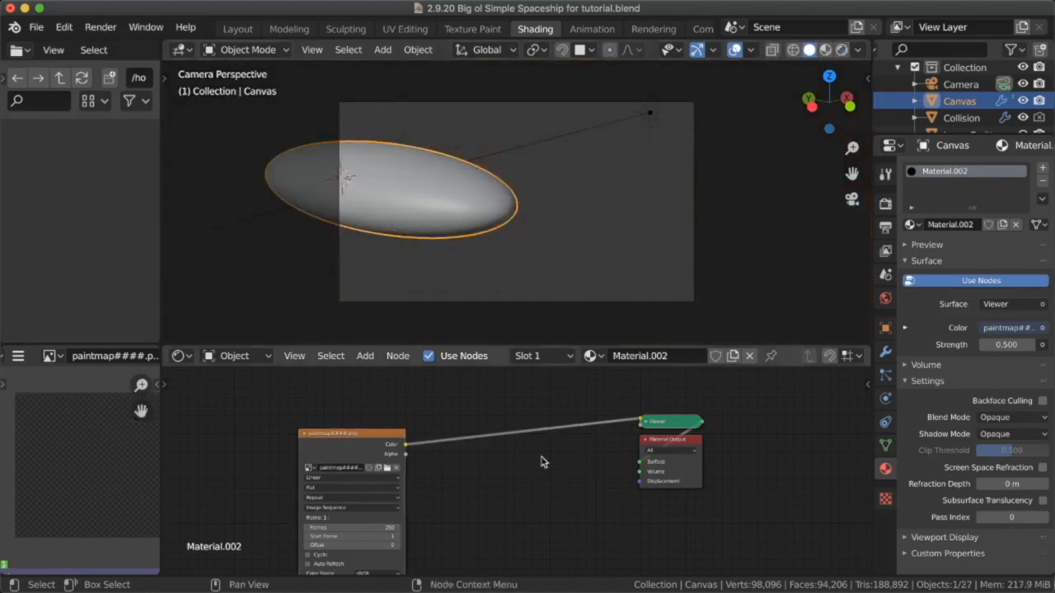
- Add a Mix Shader driven by the image sequence's colour as Fac, and connect it to the Material Output's Surface in place of the viewer
{"action": "key", "text": "shift+a"}
{"action": "left_click", "coordinate": [531, 383]}
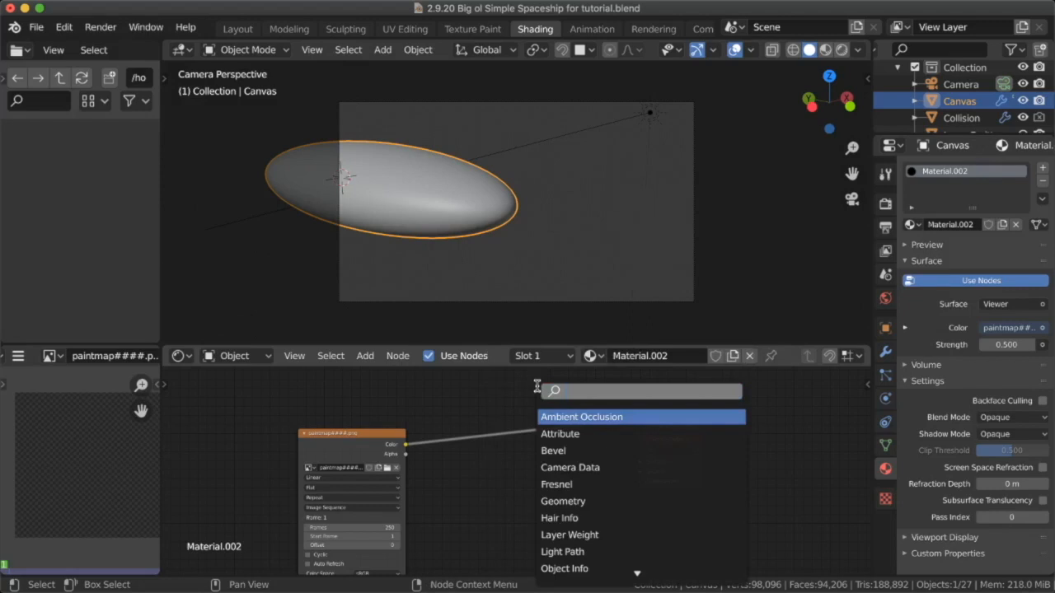
{"action": "type", "text": "mix"}
{"action": "key", "text": "Return"}
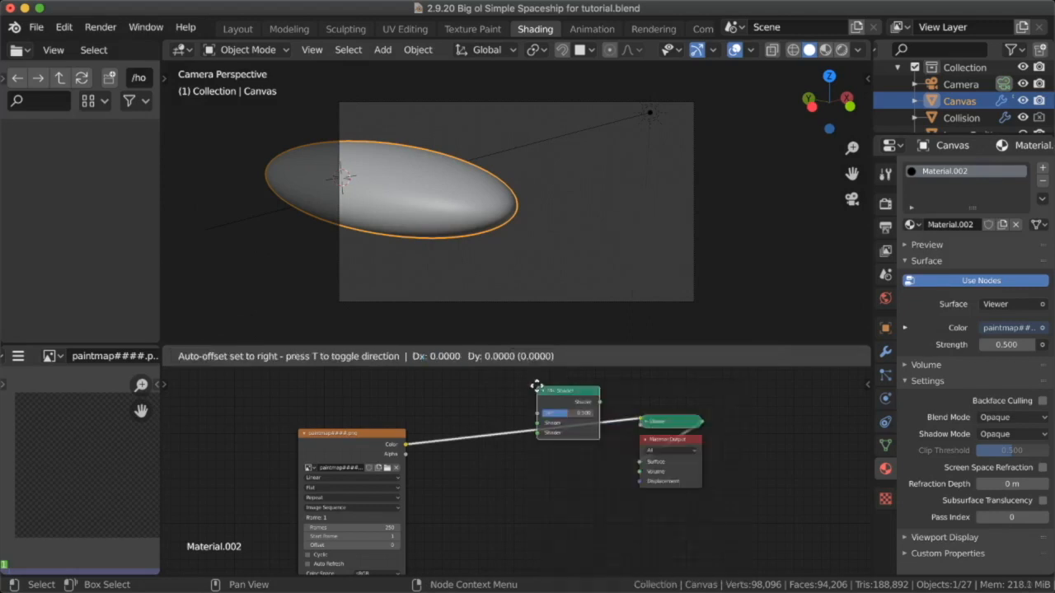
{"action": "left_click", "coordinate": [542, 417]}
{"action": "left_click_drag", "start_coordinate": [541, 453], "coordinate": [544, 444]}
{"action": "left_click_drag", "start_coordinate": [365, 443], "coordinate": [264, 525]}
{"action": "left_click", "coordinate": [504, 459]}
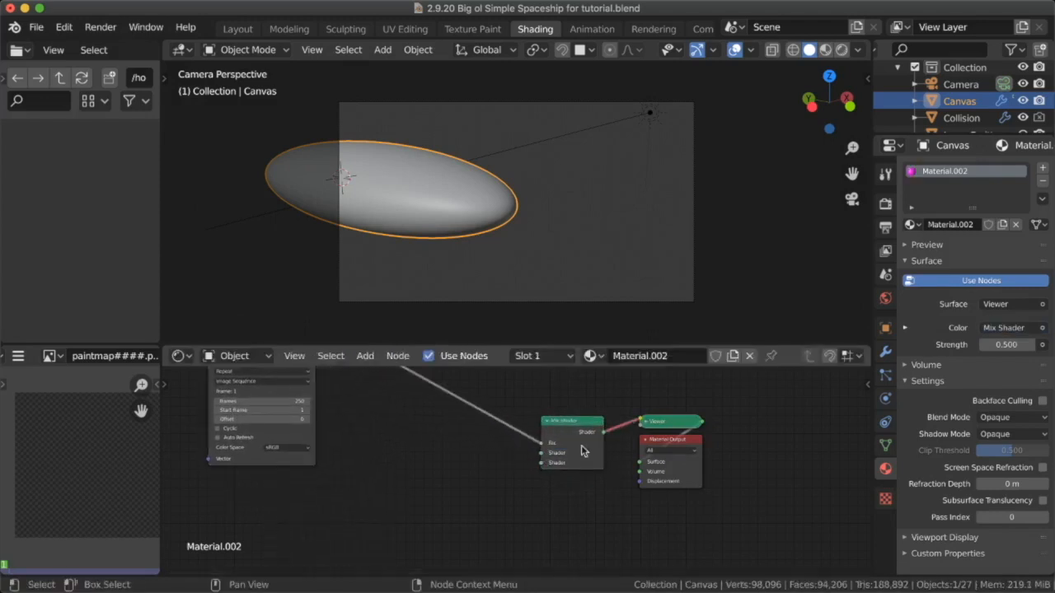
{"action": "left_click_drag", "start_coordinate": [683, 425], "coordinate": [817, 493], "text": "alt"}
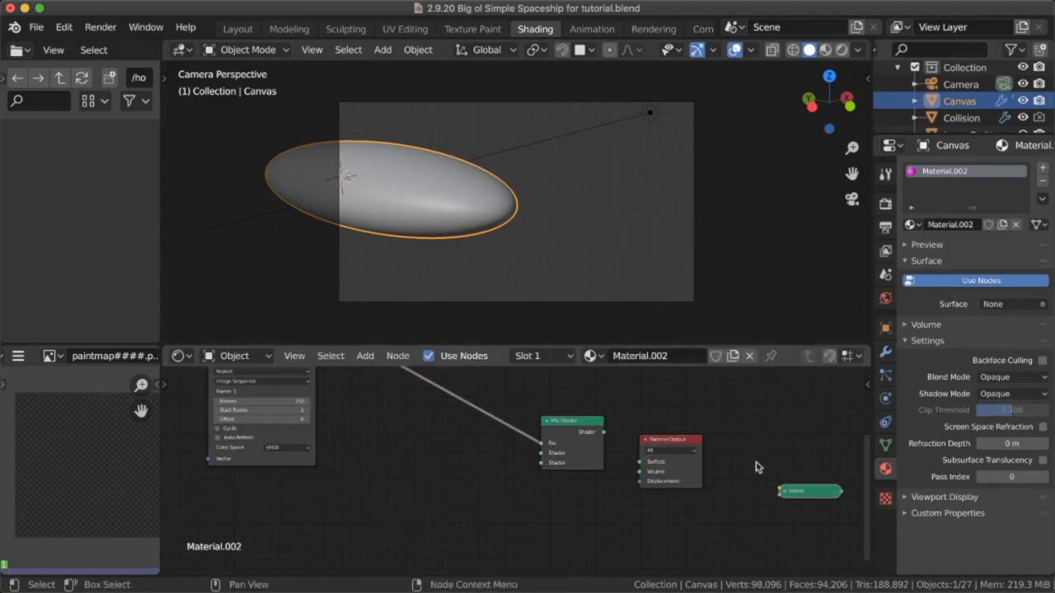
{"action": "left_click_drag", "start_coordinate": [603, 433], "coordinate": [639, 461]}
- Add a Transparent BSDF and connect it to the Mix Shader's first shader input
{"action": "key", "text": "shift+a"}
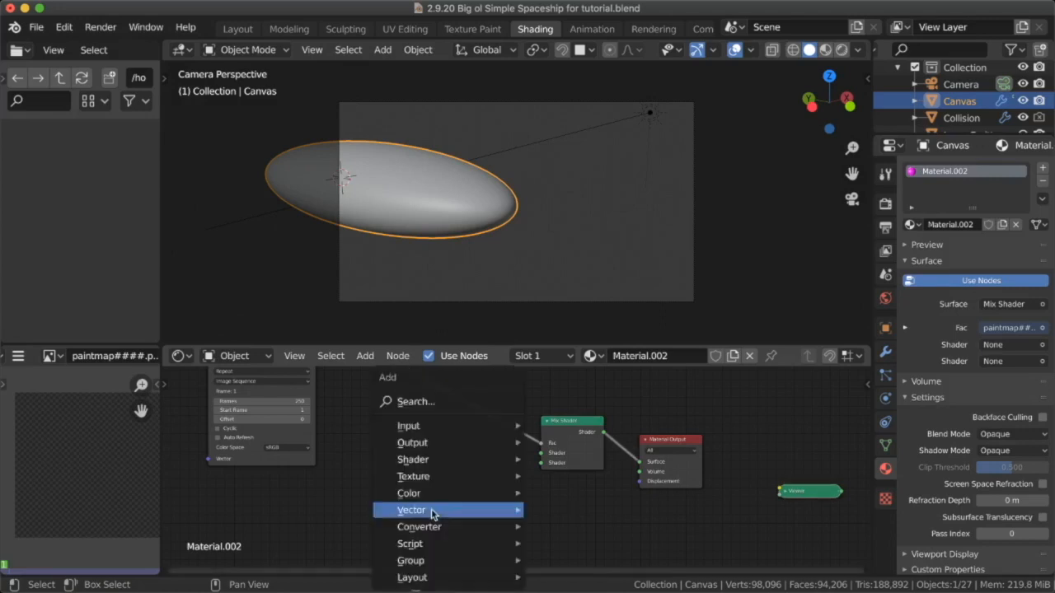
{"action": "left_click", "coordinate": [439, 402]}
{"action": "type", "text": "trans"}
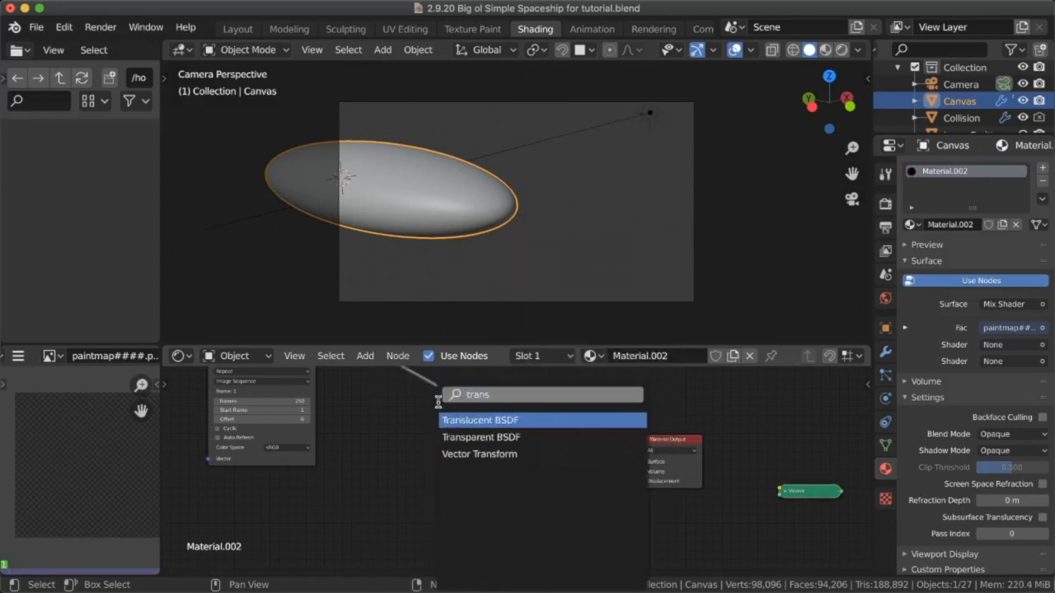
{"action": "key", "text": "Down"}
{"action": "key", "text": "Return"}
{"action": "left_click", "coordinate": [409, 427]}
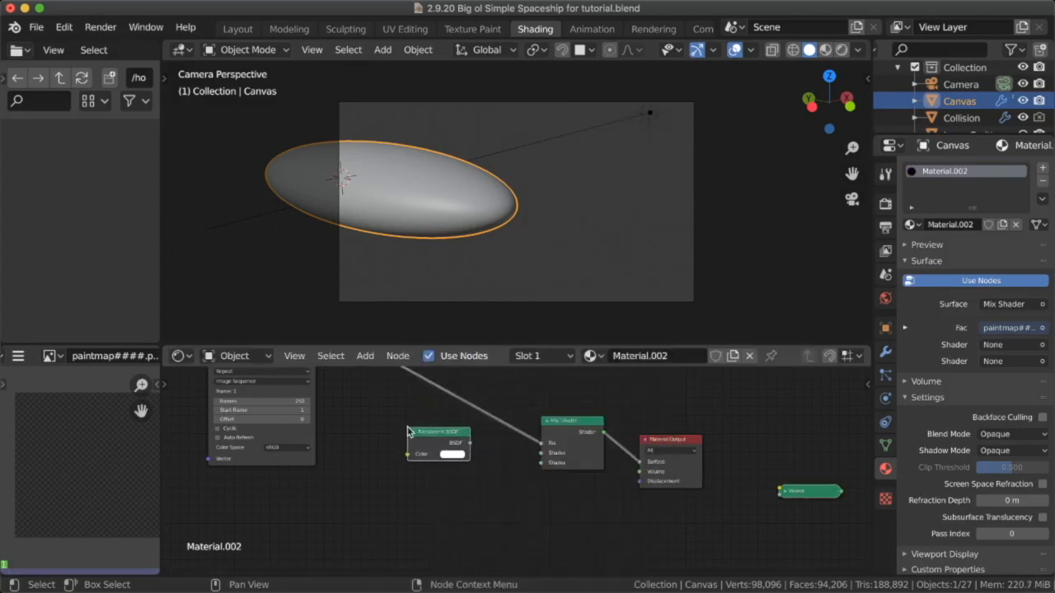
{"action": "left_click_drag", "start_coordinate": [469, 443], "coordinate": [547, 458]}
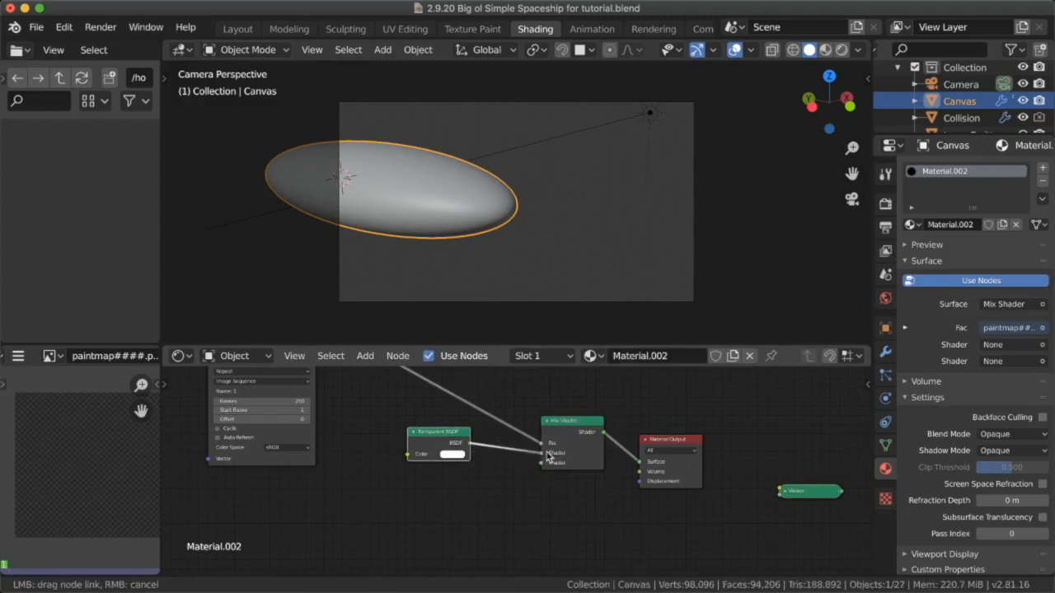
{"action": "key", "text": "shift+a"}
{"action": "left_click", "coordinate": [446, 402]}
{"action": "type", "text": "emis"}
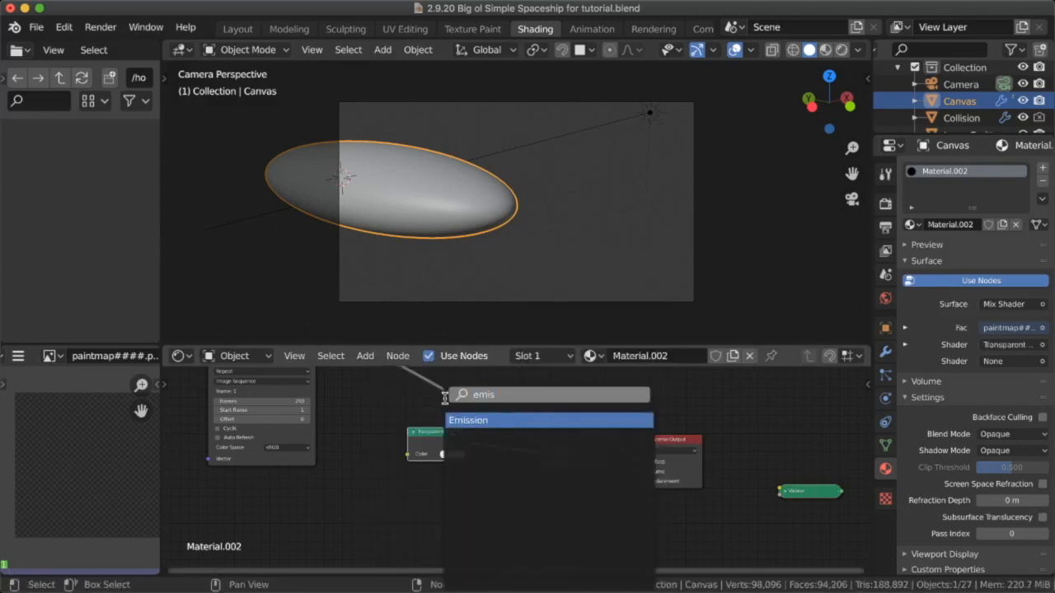
{"action": "key", "text": "Return"}
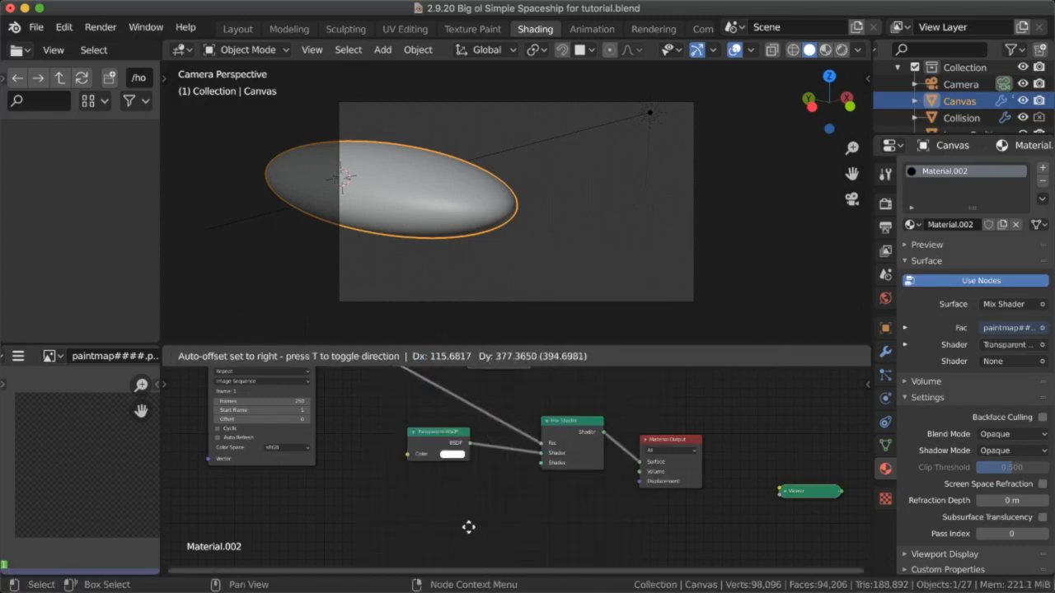
{"action": "left_click", "coordinate": [323, 419]}
{"action": "key", "text": "Home"}
- Add an Emission shader below the Transparent BSDF and connect it to the Mix Shader's second shader input
{"action": "key", "text": "shift+a"}
{"action": "left_click", "coordinate": [511, 402]}
{"action": "type", "text": "emi"}
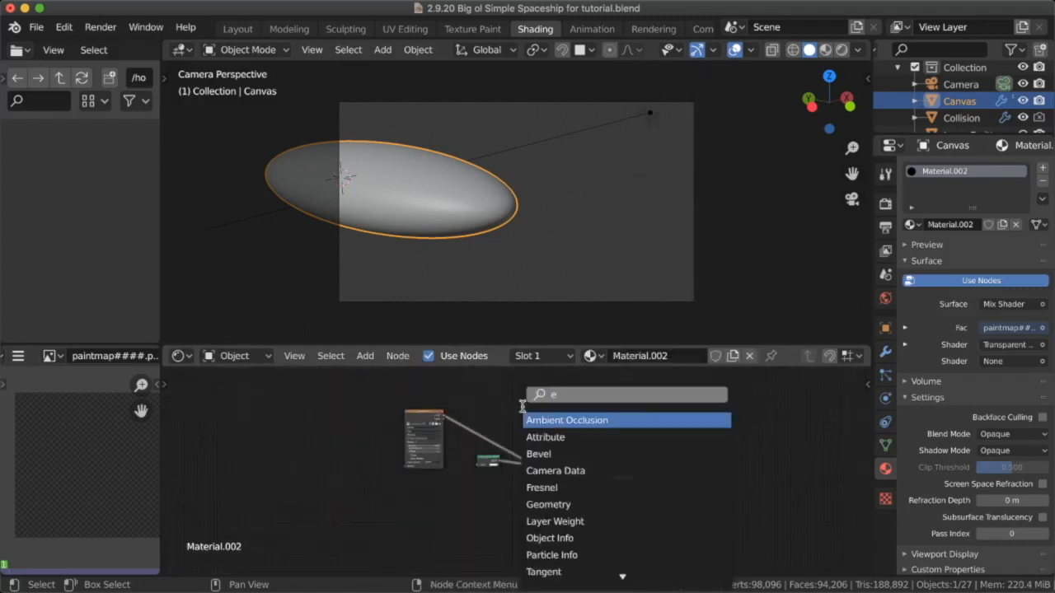
{"action": "key", "text": "Return"}
{"action": "left_click", "coordinate": [474, 478]}
{"action": "scroll", "coordinate": [515, 469], "scroll_direction": "up", "scroll_amount": 5}
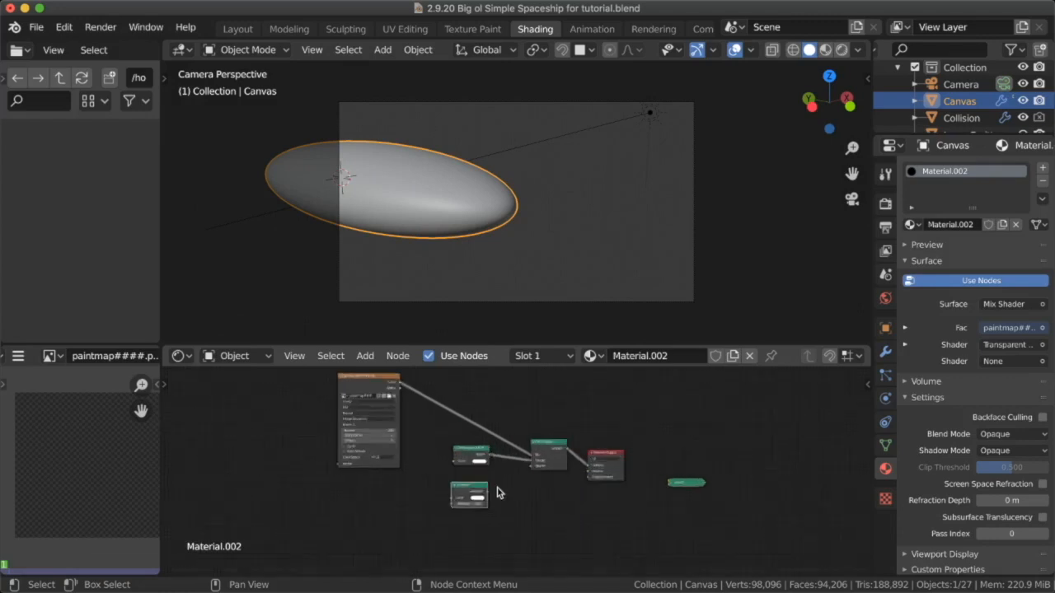
{"action": "left_click_drag", "start_coordinate": [550, 476], "coordinate": [543, 464]}
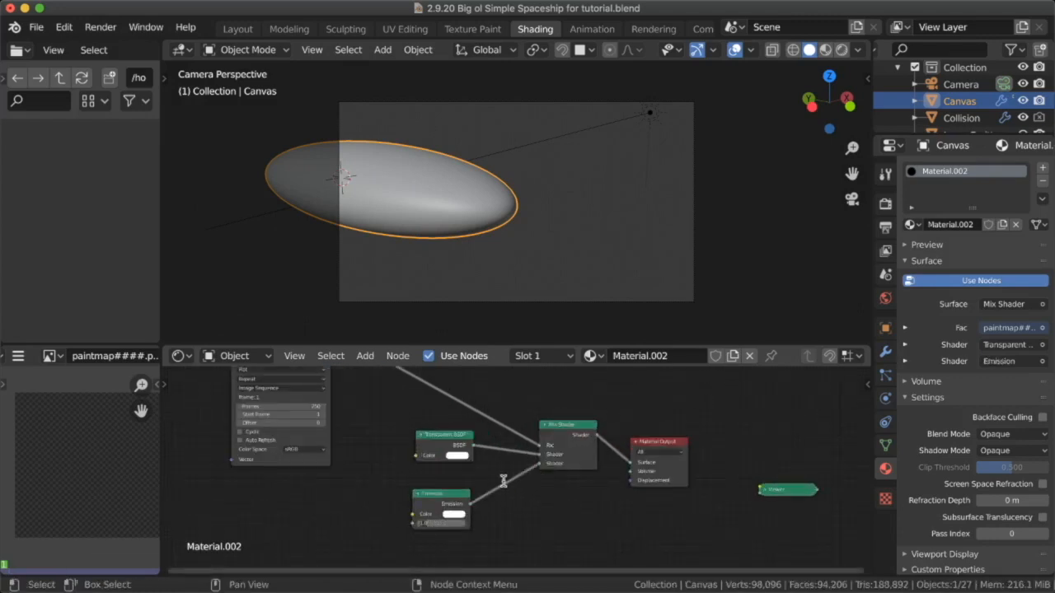
- Set the Emission shader's colour to light blue
{"action": "left_click", "coordinate": [456, 514]}
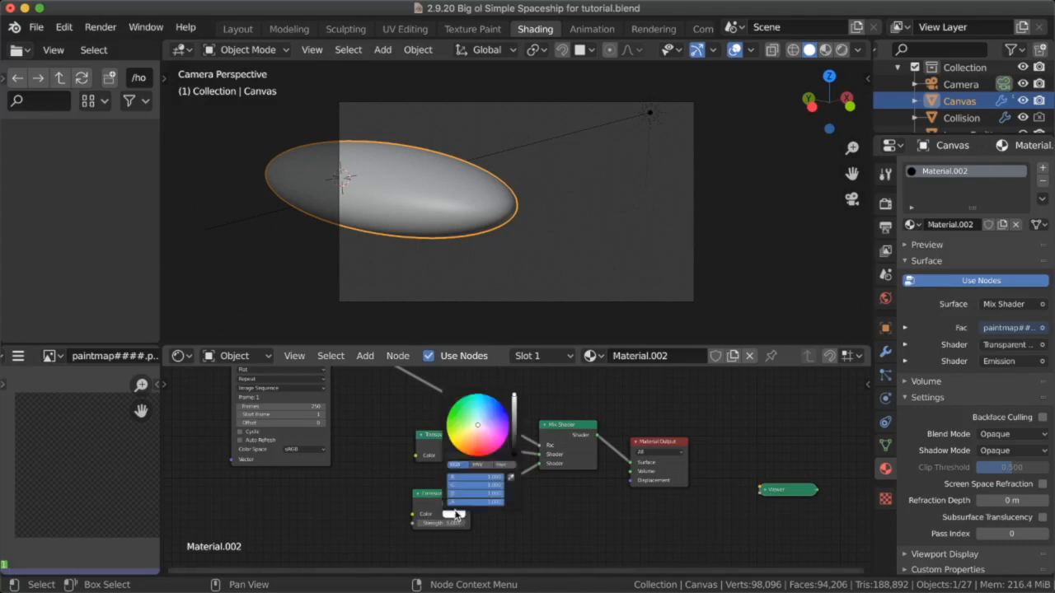
{"action": "left_click", "coordinate": [488, 422]}
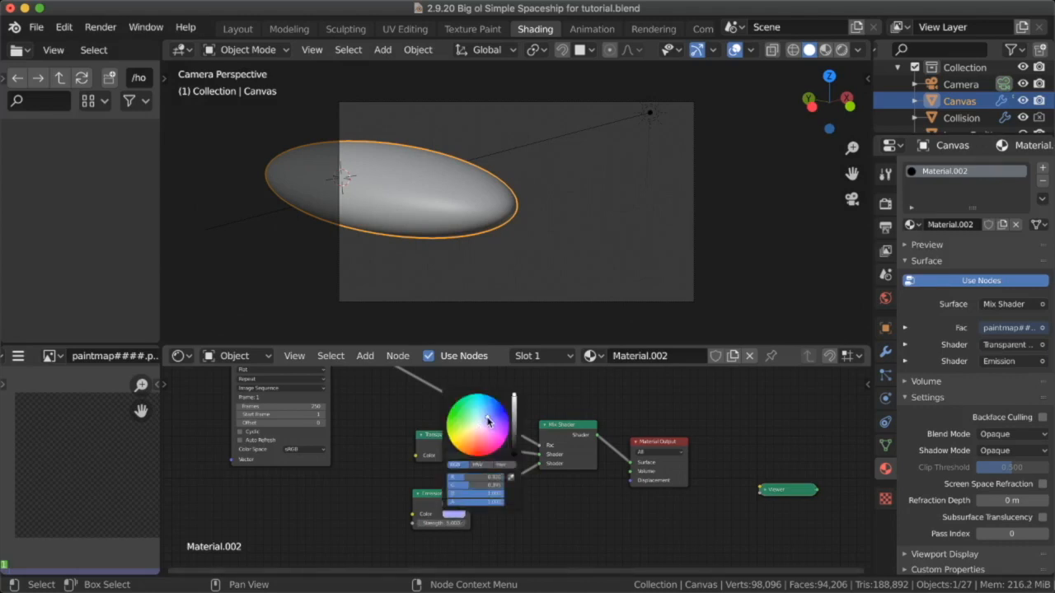
{"action": "left_click_drag", "start_coordinate": [486, 417], "coordinate": [483, 417]}
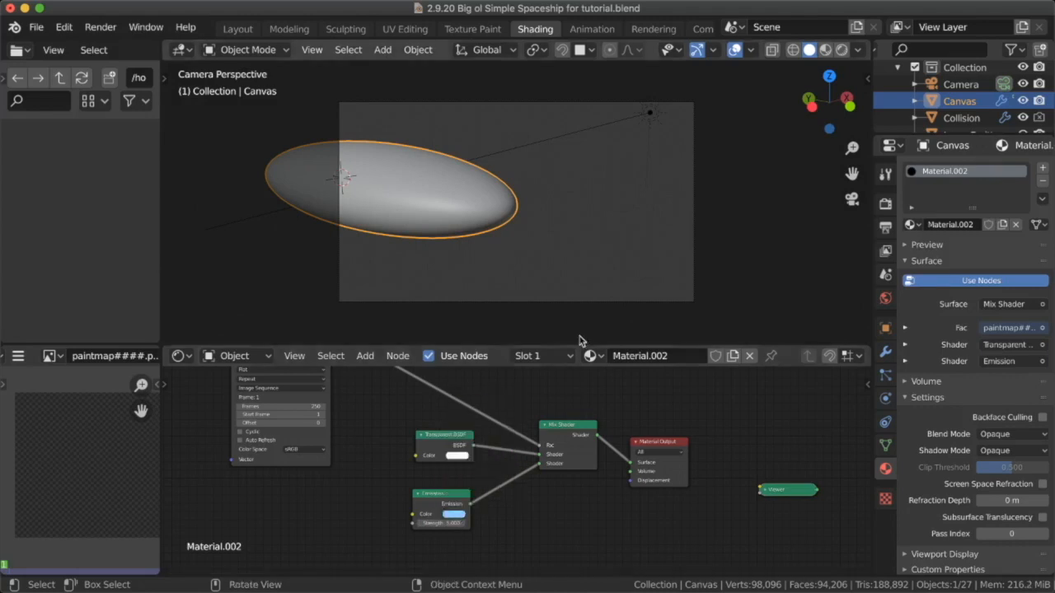
- Test-render the first frame, then advance the animation to frame 18 for the laser's impact on the shield
{"action": "key", "text": "F12"}
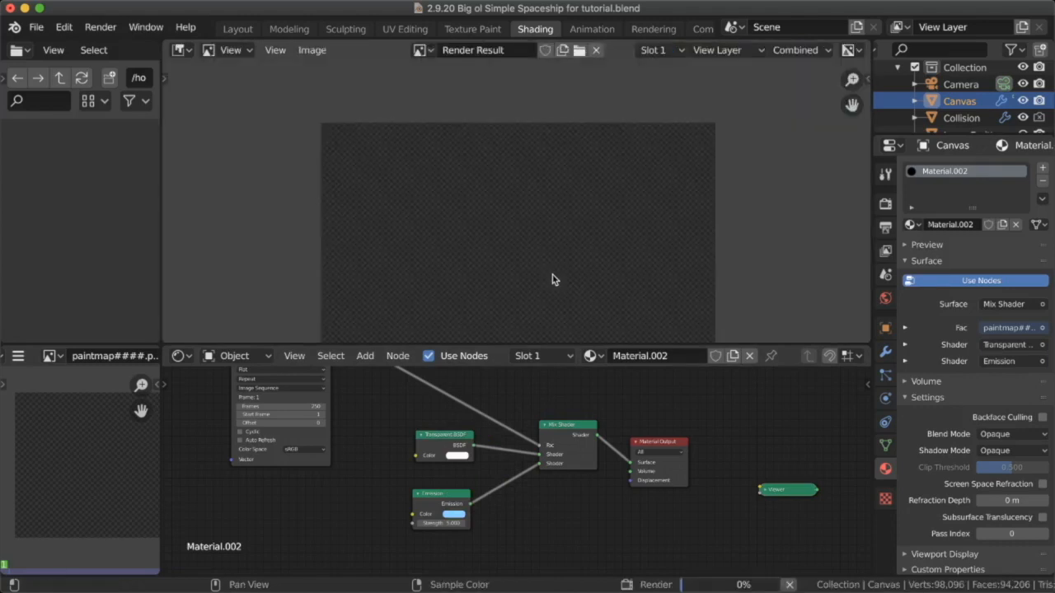
{"action": "key", "text": "Escape"}
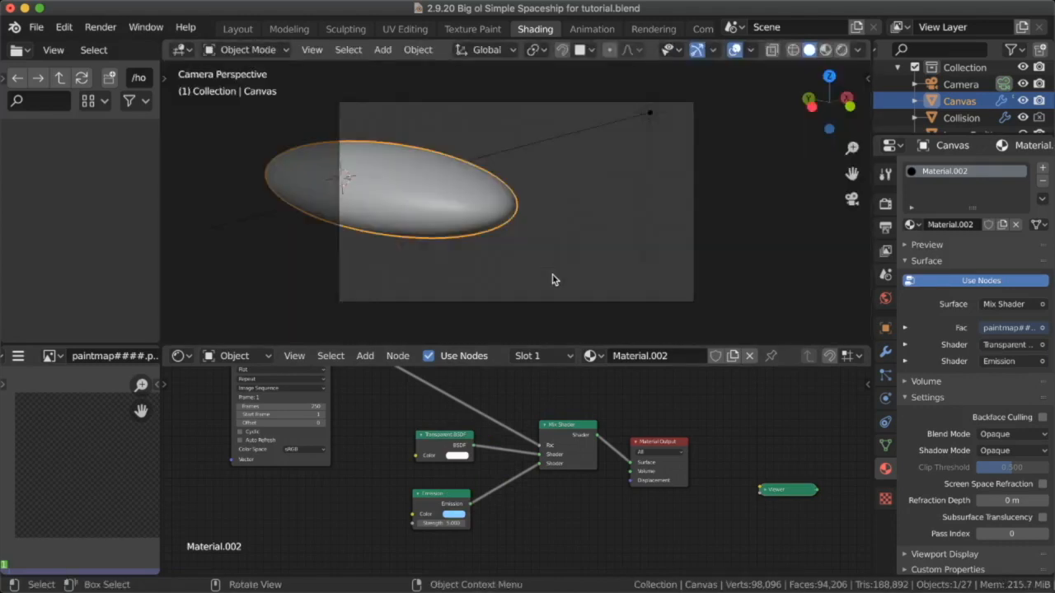
{"action": "key", "text": "space"}
{"action": "key", "text": "space"}
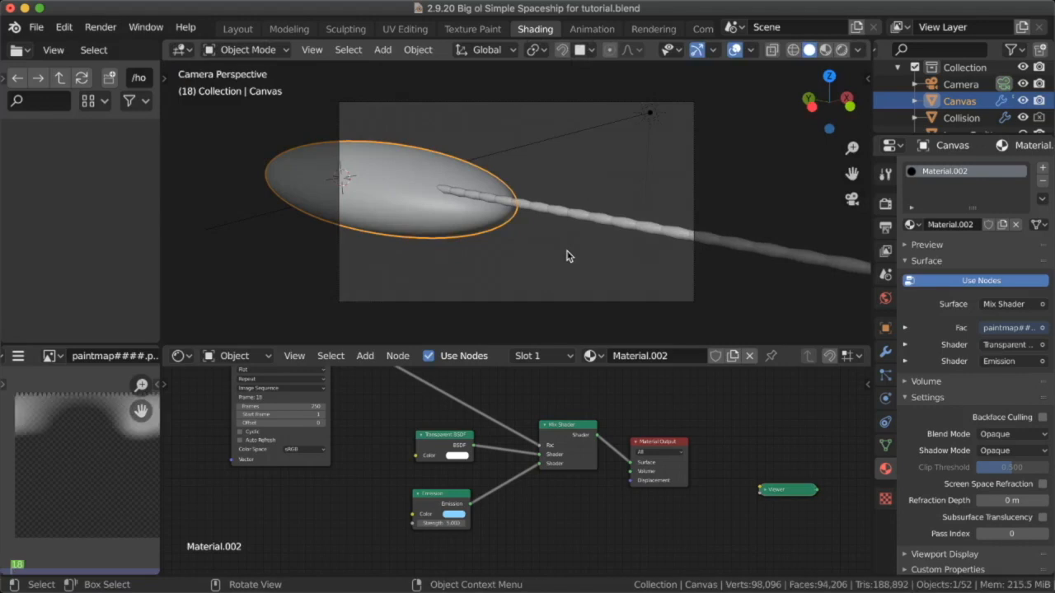
- Test-render frame 18 to check the shield material at the laser's impact, and return to the 3D view
{"action": "key", "text": "F12"}
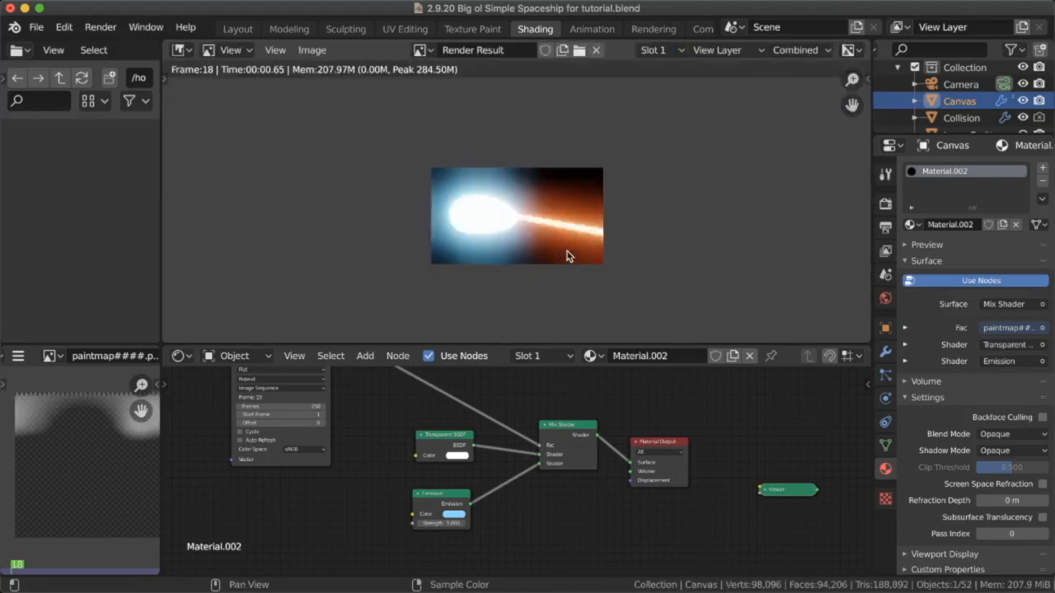
{"action": "key", "text": "Escape"}
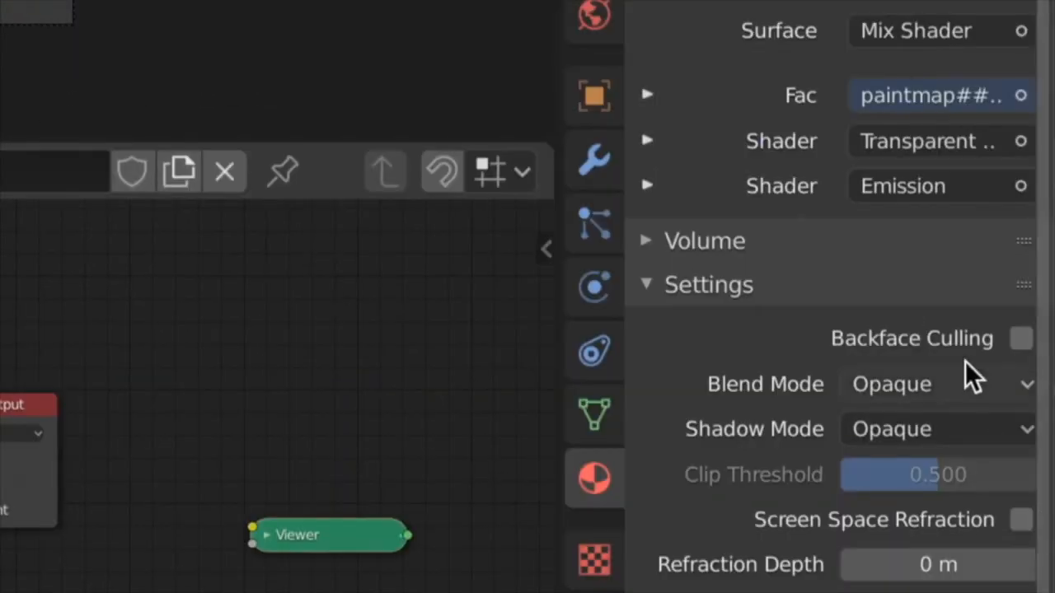
- Set the canvas material's blend mode to Alpha Blend in its settings
{"action": "left_click", "coordinate": [1048, 284]}
{"action": "left_click", "coordinate": [1048, 285]}
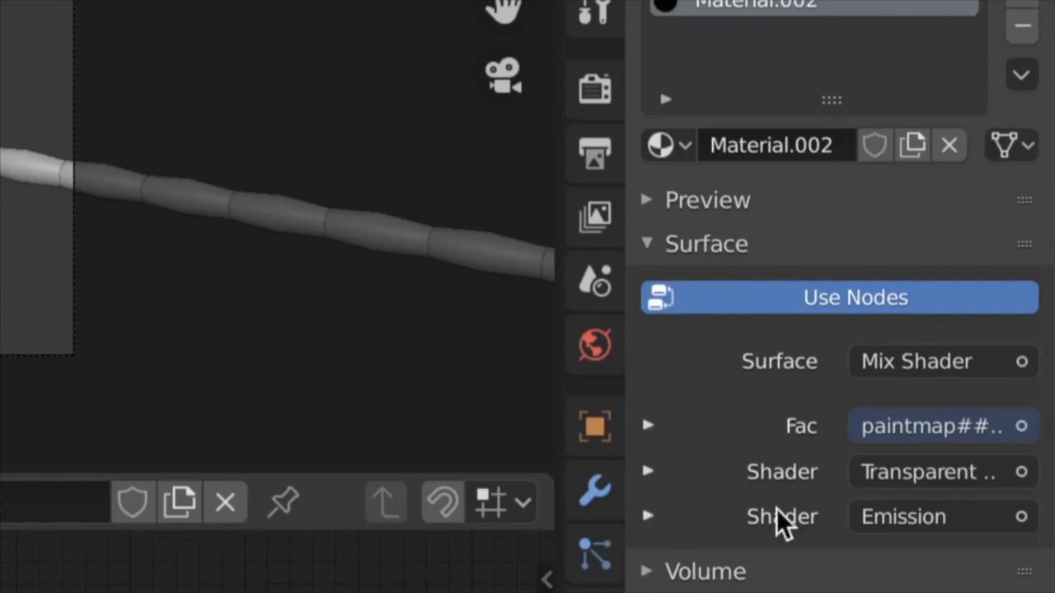
{"action": "scroll", "coordinate": [747, 384], "scroll_direction": "down", "scroll_amount": 1}
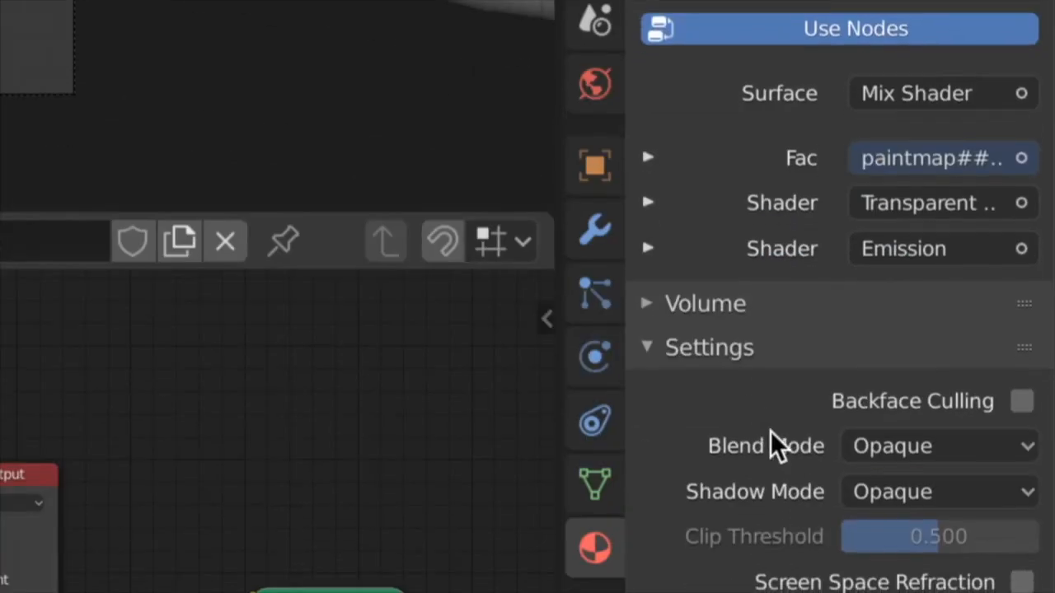
{"action": "left_click", "coordinate": [886, 458]}
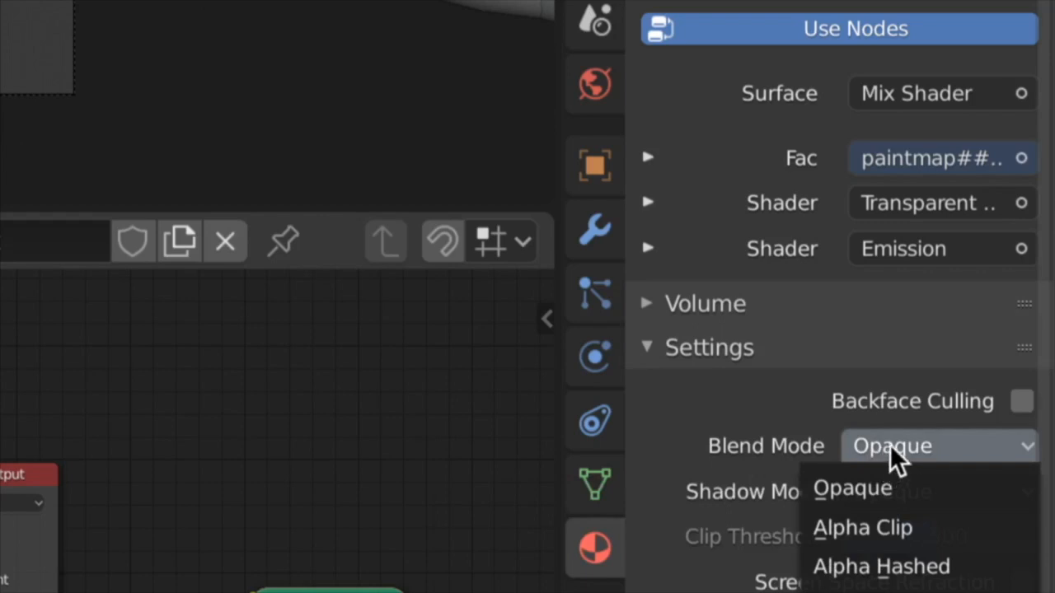
{"action": "left_click", "coordinate": [880, 592]}
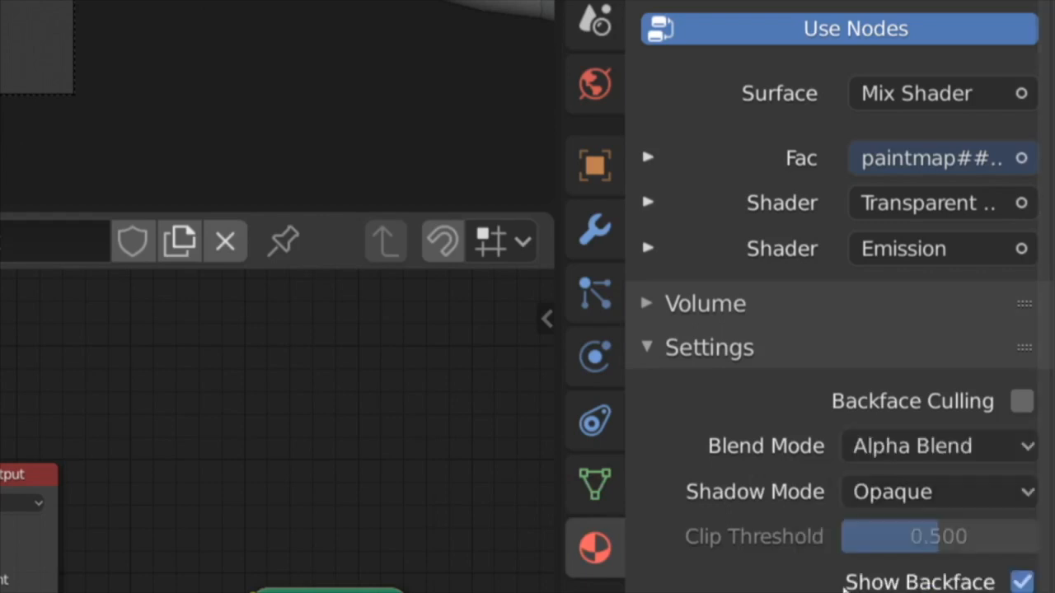
- Set the Canvas material's shadow mode to None and render frame 18 to check the shield
{"action": "left_click", "coordinate": [946, 498]}
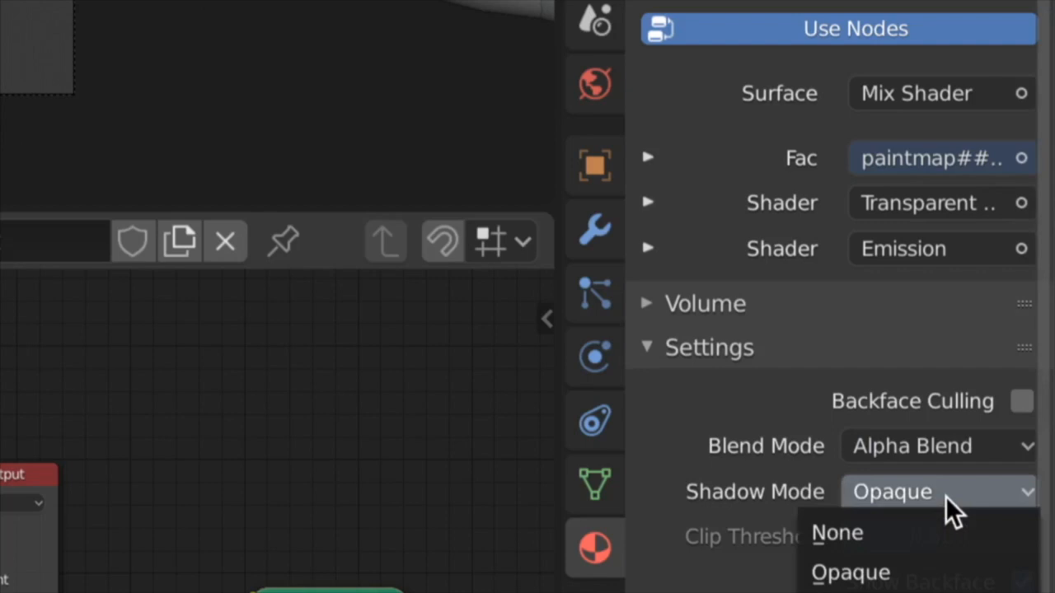
{"action": "left_click", "coordinate": [921, 536]}
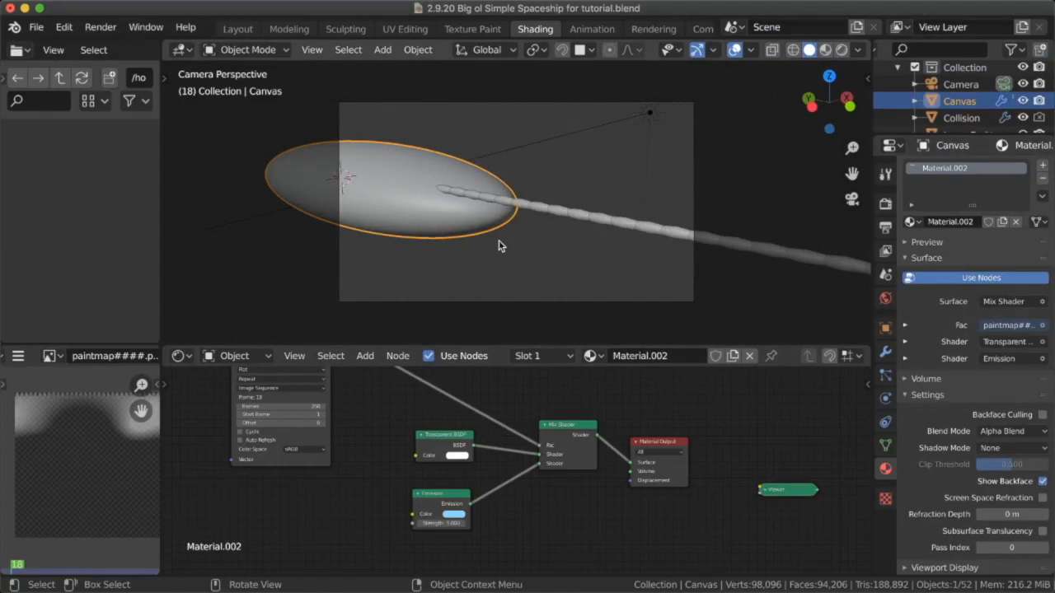
{"action": "key", "text": "F12"}
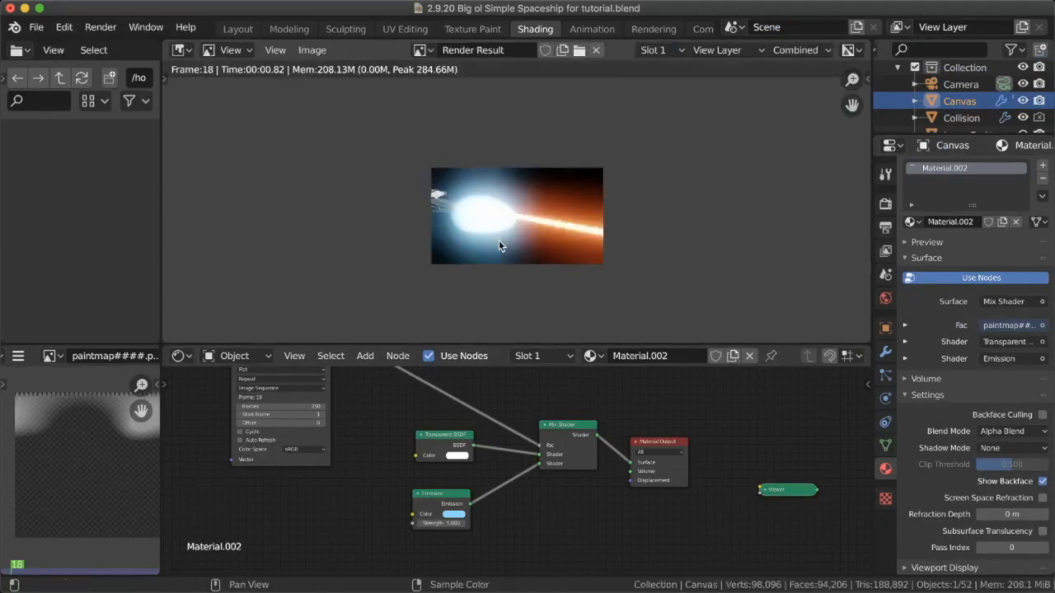
{"action": "scroll", "coordinate": [458, 200], "scroll_direction": "up", "scroll_amount": 3}
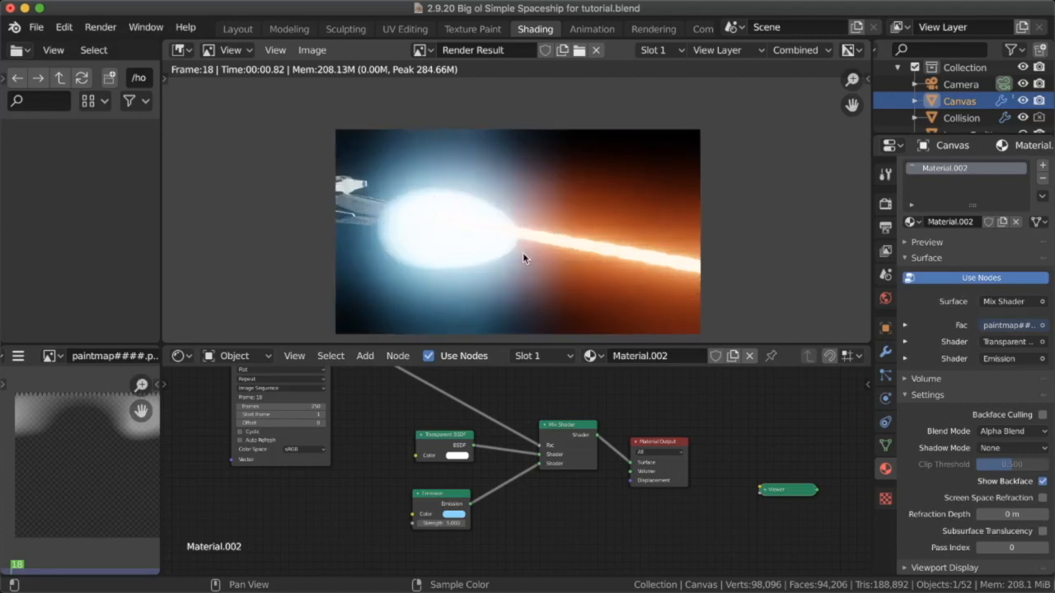
{"action": "key", "text": "Escape"}
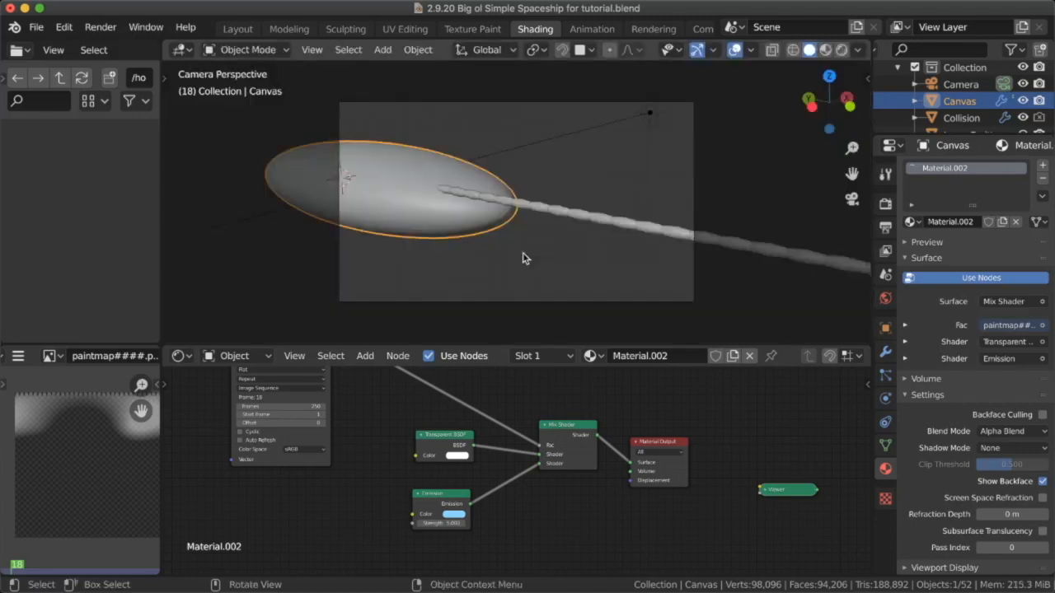
- Add a ColorRamp node between the paintmap image texture's Color output and the Mix Shader's Fac input
{"action": "middle_click_drag", "start_coordinate": [572, 201], "coordinate": [577, 317]}
{"action": "middle_click_drag", "start_coordinate": [457, 441], "coordinate": [532, 459]}
{"action": "key", "text": "shift+a"}
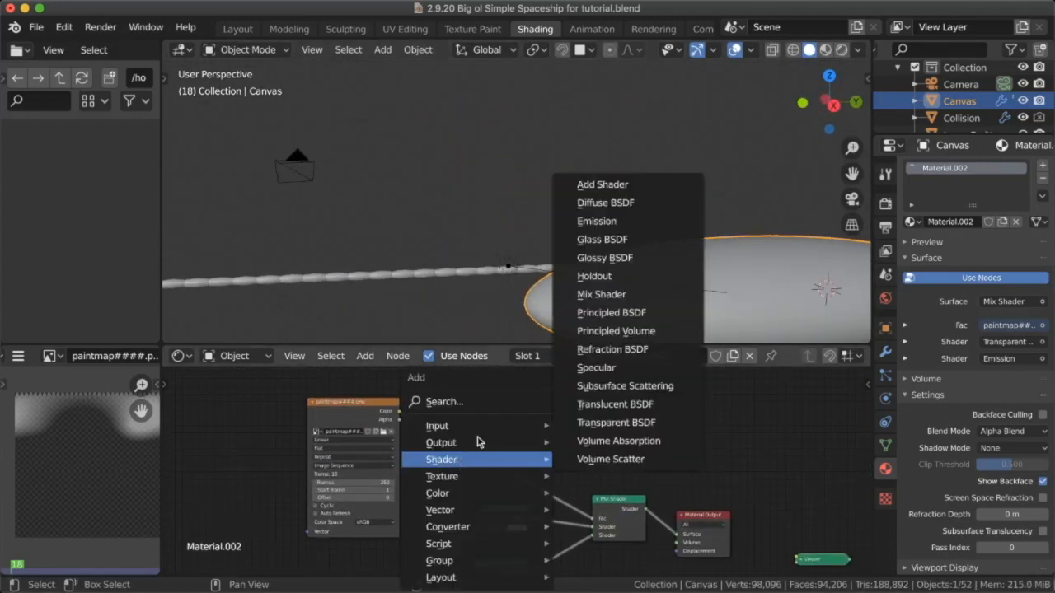
{"action": "left_click", "coordinate": [439, 401]}
{"action": "type", "text": "color"}
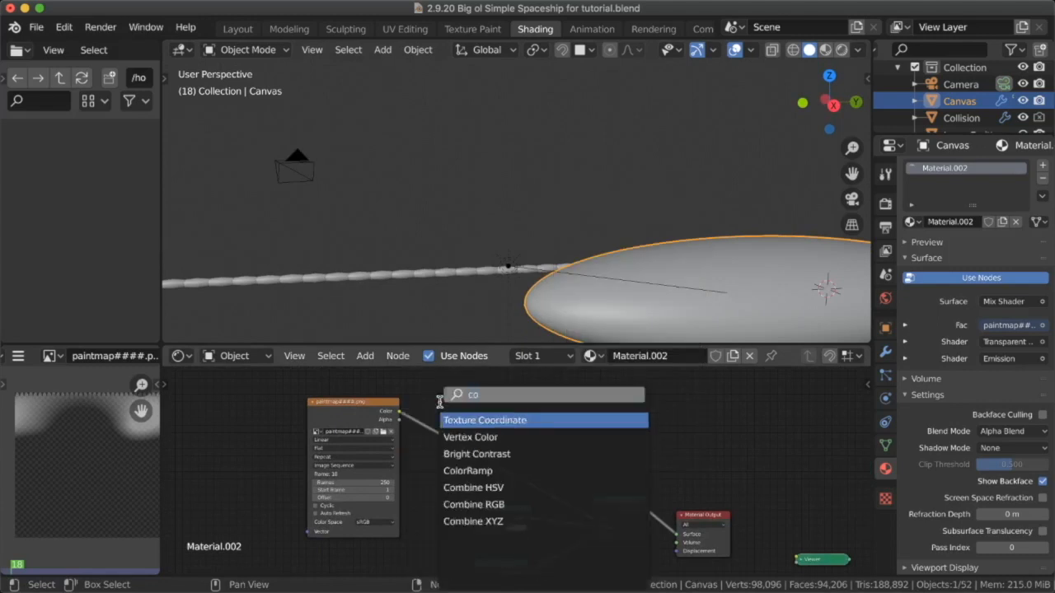
{"action": "key", "text": "Down"}
{"action": "key", "text": "Return"}
{"action": "left_click", "coordinate": [439, 401]}
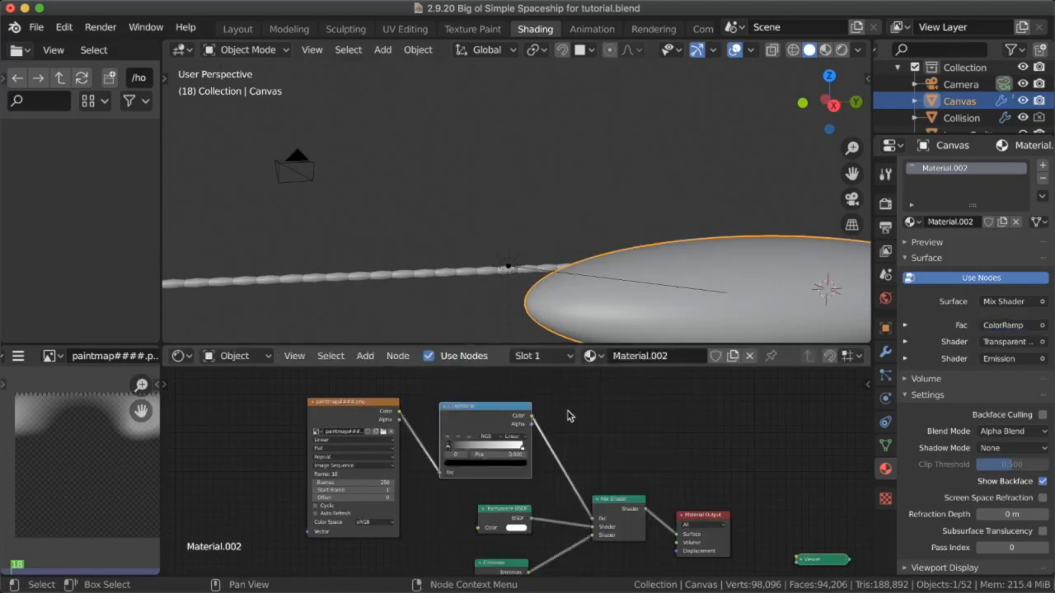
- Darken the ColorRamp's white stop to a mid grey of about 0.47
{"action": "left_click", "coordinate": [522, 449]}
{"action": "left_click", "coordinate": [518, 464]}
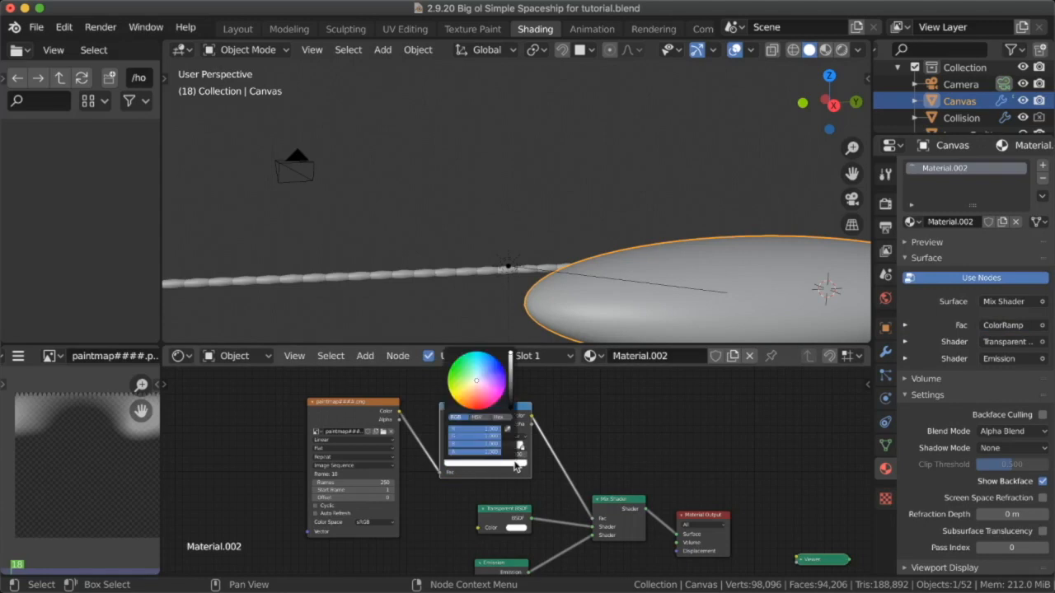
{"action": "left_click_drag", "start_coordinate": [510, 356], "coordinate": [510, 381]}
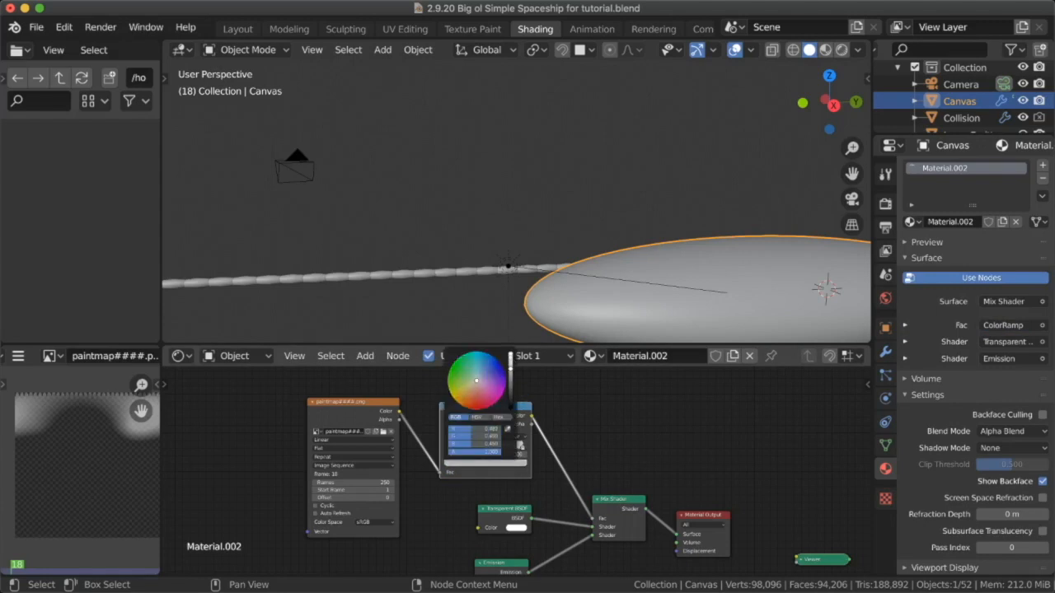
- Switch the 3D viewport to rendered shading and frame the shield and the laser impact
{"action": "key", "text": "z"}
{"action": "left_click", "coordinate": [624, 179]}
{"action": "scroll", "coordinate": [547, 186], "scroll_direction": "left", "scroll_amount": 10}
{"action": "scroll", "coordinate": [545, 186], "scroll_direction": "left", "scroll_amount": 10}
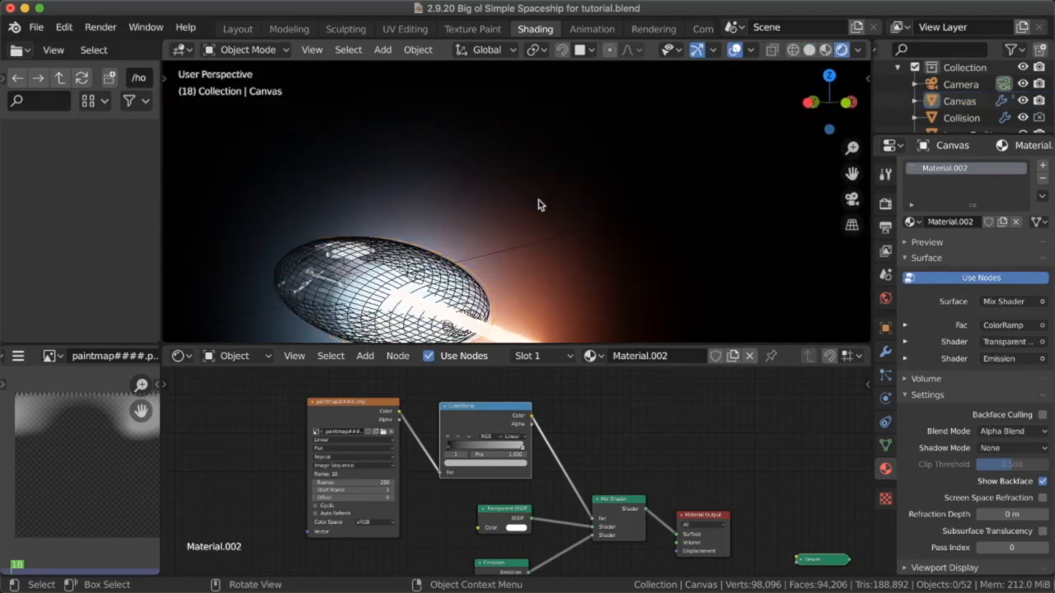
{"action": "scroll", "coordinate": [467, 238], "scroll_direction": "down", "scroll_amount": 2}
{"action": "middle_click_drag", "start_coordinate": [467, 238], "coordinate": [546, 156], "text": "shift"}
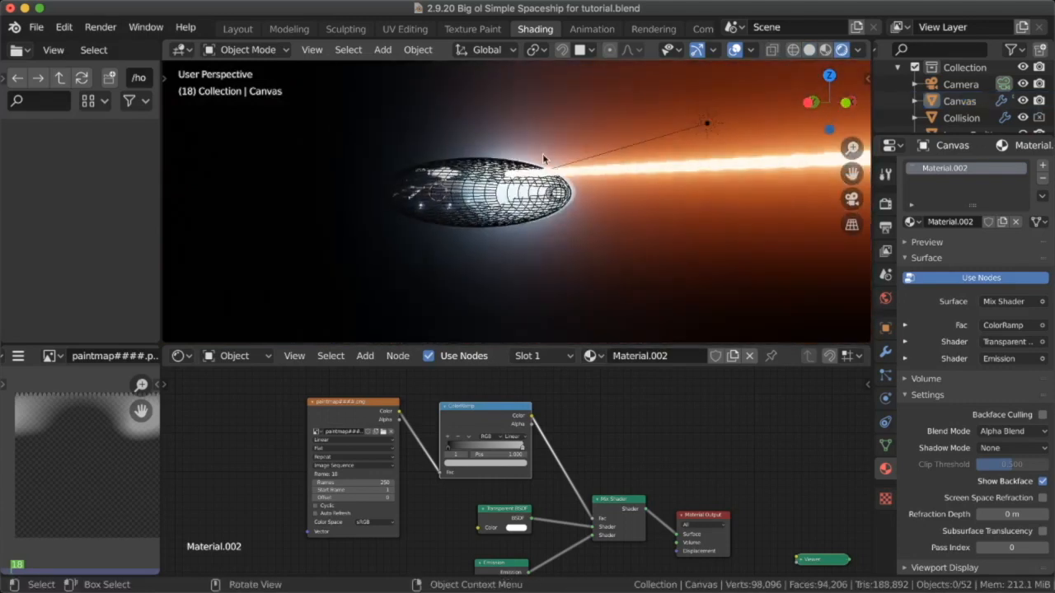
- Hide the Collision object in the viewport so only the Canvas shield surrounds the ship
{"action": "left_click", "coordinate": [503, 206]}
{"action": "left_click", "coordinate": [961, 118]}
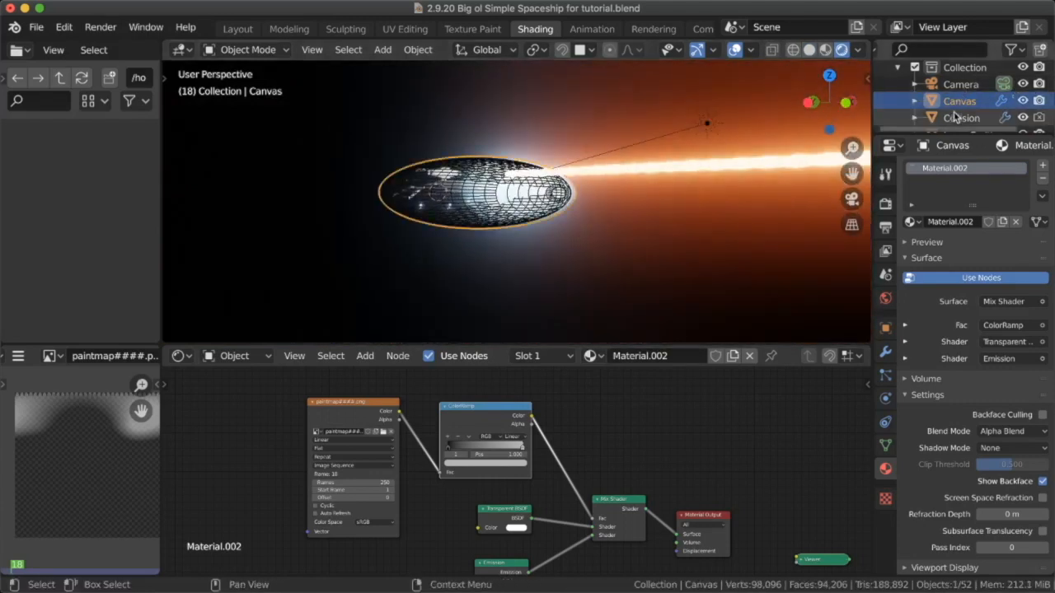
{"action": "left_click", "coordinate": [546, 196]}
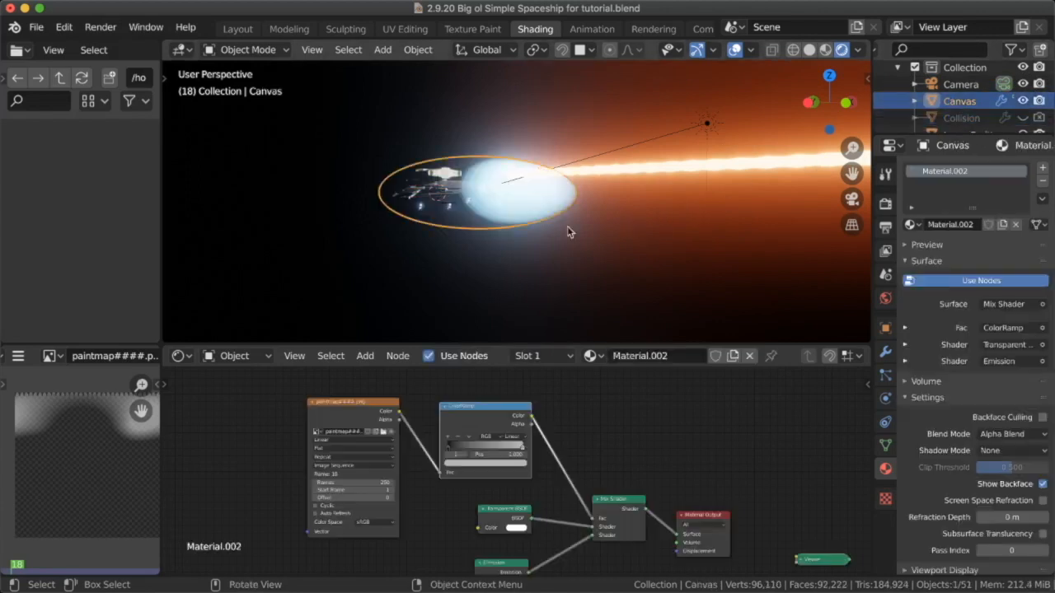
- Brighten the ColorRamp's grey stop slightly and move it to a position of about 0.73
{"action": "left_click", "coordinate": [521, 466]}
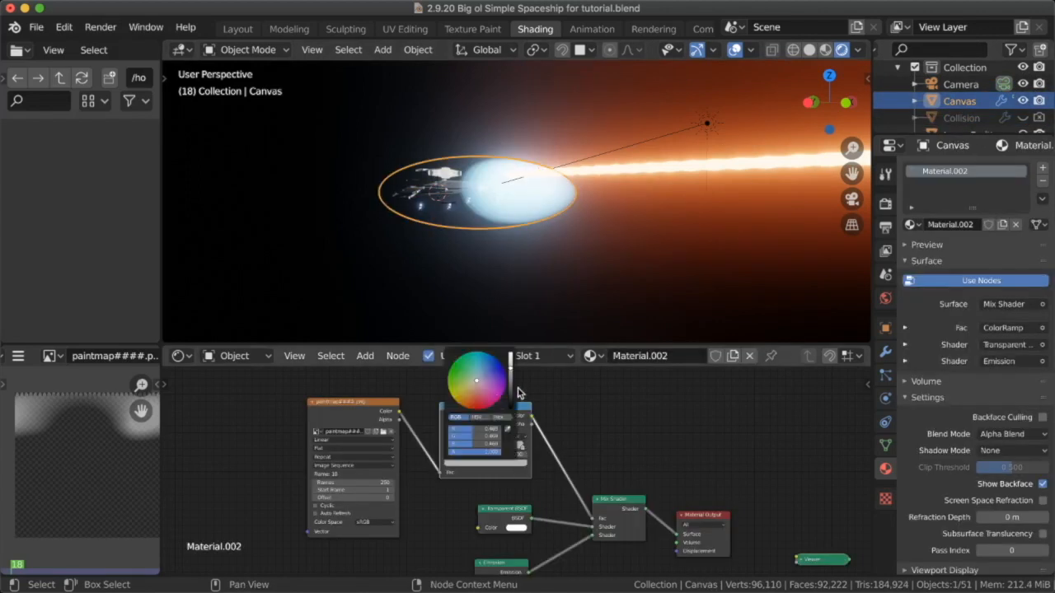
{"action": "left_click_drag", "start_coordinate": [510, 387], "coordinate": [511, 355]}
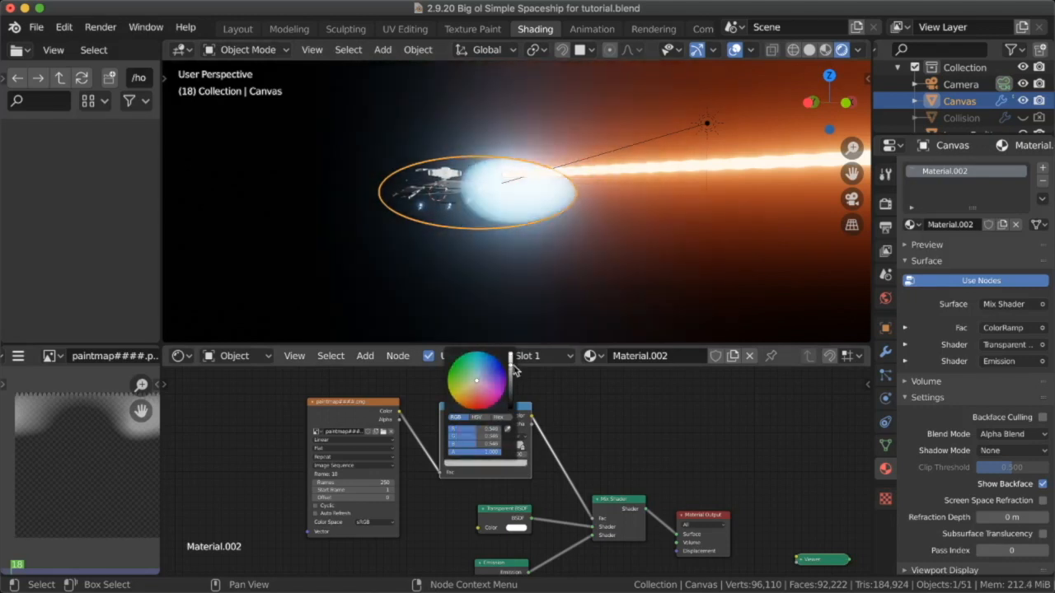
{"action": "left_click_drag", "start_coordinate": [521, 450], "coordinate": [501, 451]}
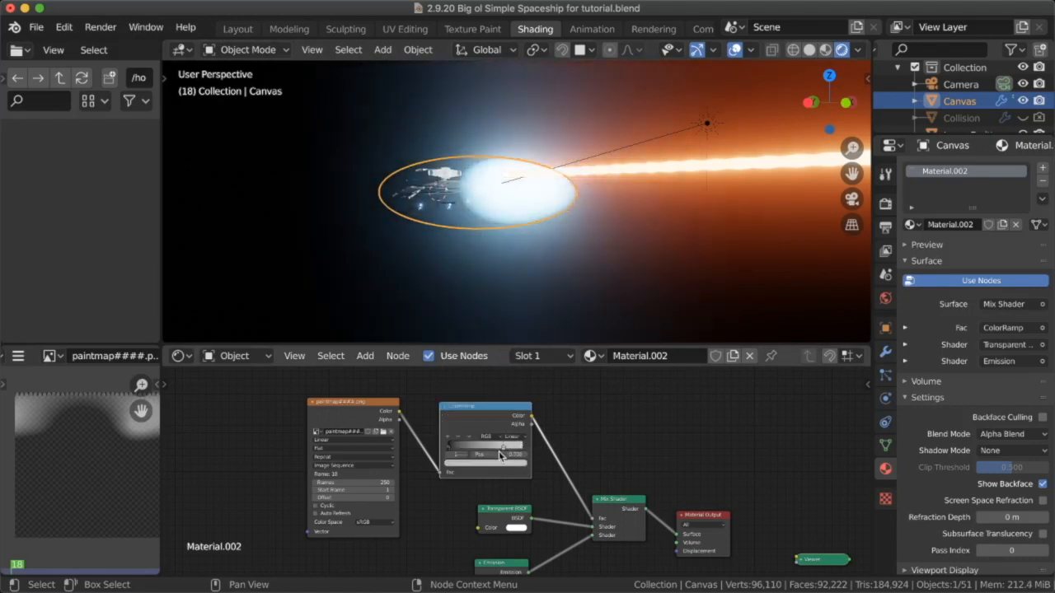
- Add another ColorRamp stop at position 1.000 and set its colour to a light grey
{"action": "left_click", "coordinate": [447, 437]}
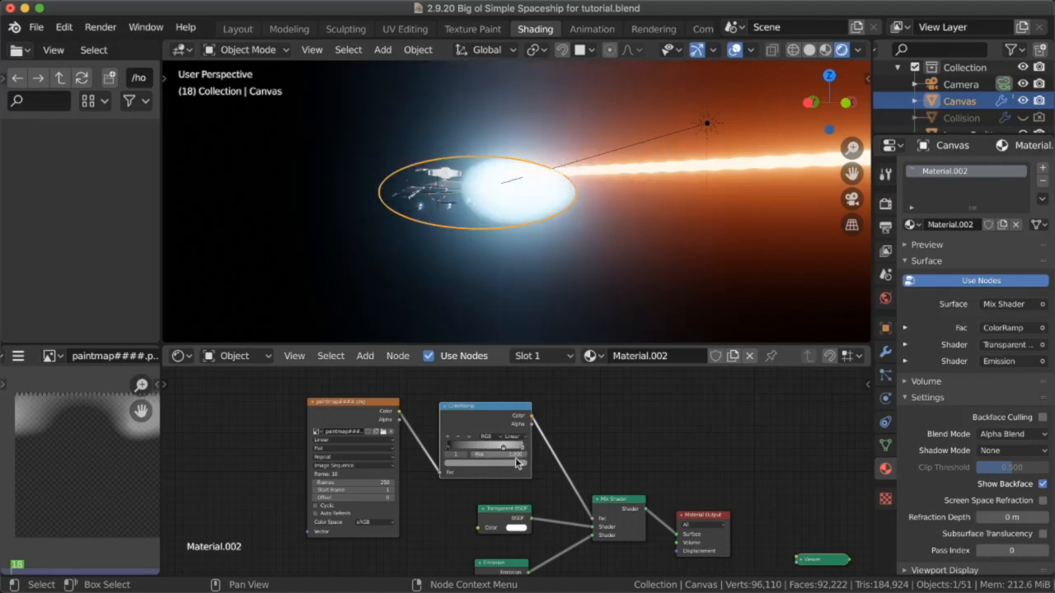
{"action": "left_click", "coordinate": [492, 463]}
{"action": "left_click", "coordinate": [514, 371]}
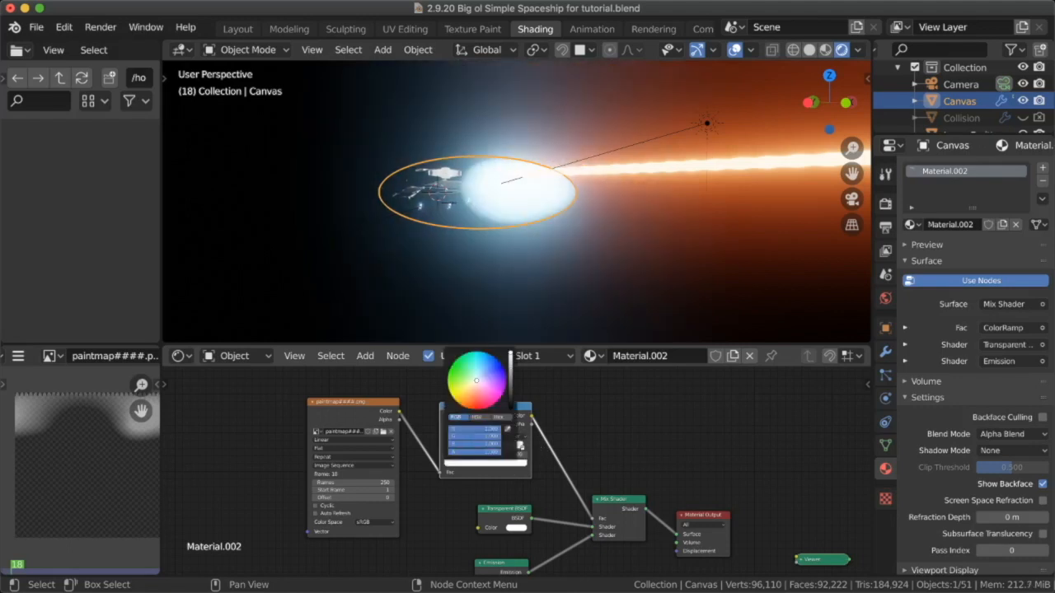
{"action": "mouse_move", "coordinate": [557, 216]}
{"action": "middle_mouse_down"}
{"action": "mouse_move", "coordinate": [684, 232]}
{"action": "mouse_move", "coordinate": [634, 195]}
{"action": "mouse_move", "coordinate": [552, 235]}
{"action": "middle_mouse_up"}
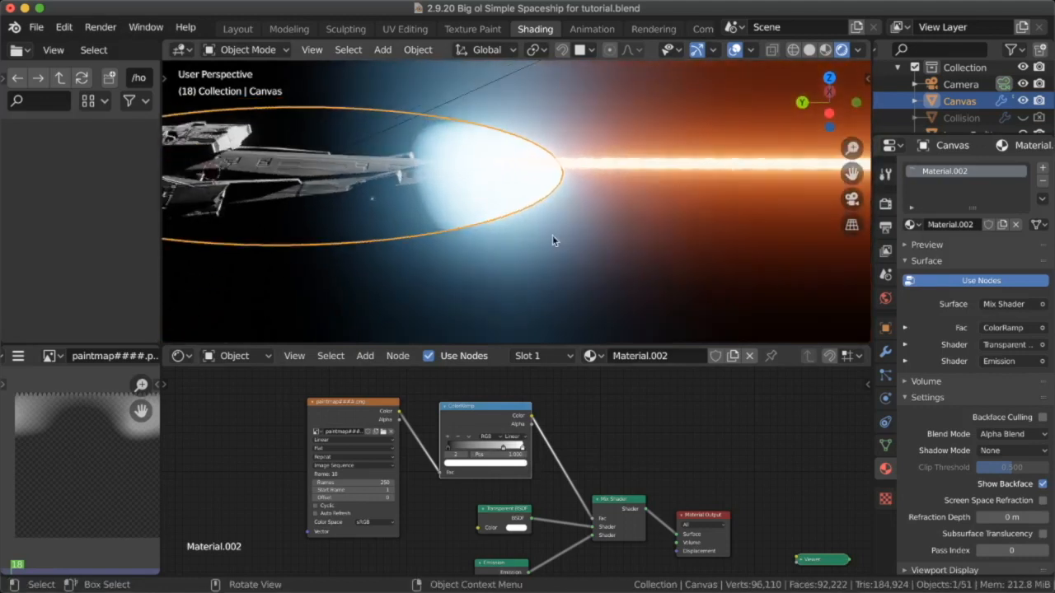
{"action": "left_click", "coordinate": [493, 463]}
{"action": "left_click", "coordinate": [511, 361]}
{"action": "left_click_drag", "start_coordinate": [511, 360], "coordinate": [511, 363]}
- Play the animation to frame 65, render that frame, and check the shield against the render sampling settings
{"action": "middle_click_drag", "start_coordinate": [640, 155], "coordinate": [511, 200]}
{"action": "left_click", "coordinate": [690, 138]}
{"action": "key", "text": "space"}
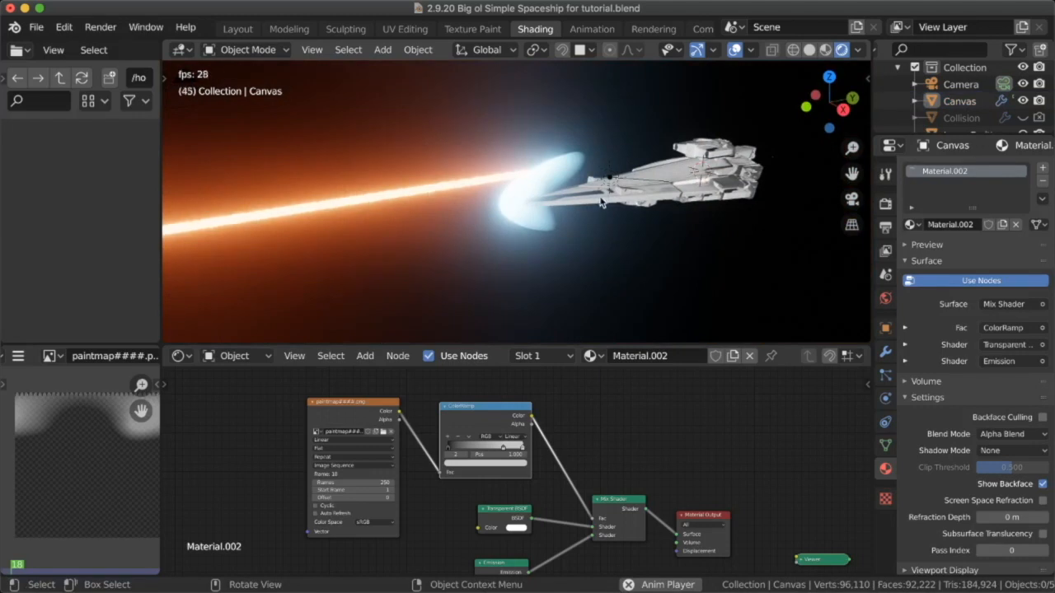
{"action": "key", "text": "space"}
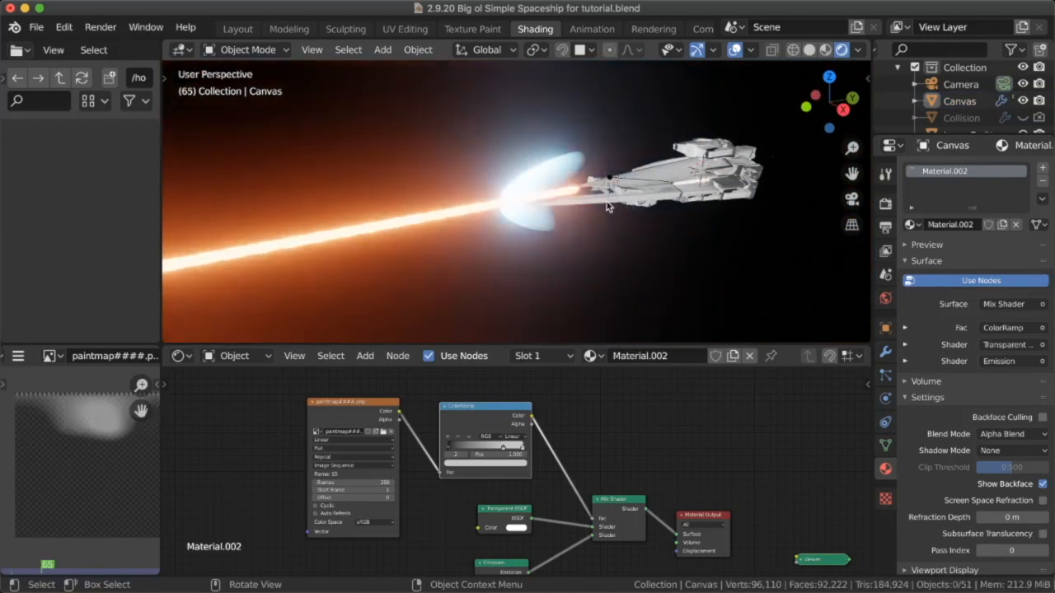
{"action": "key", "text": "F12"}
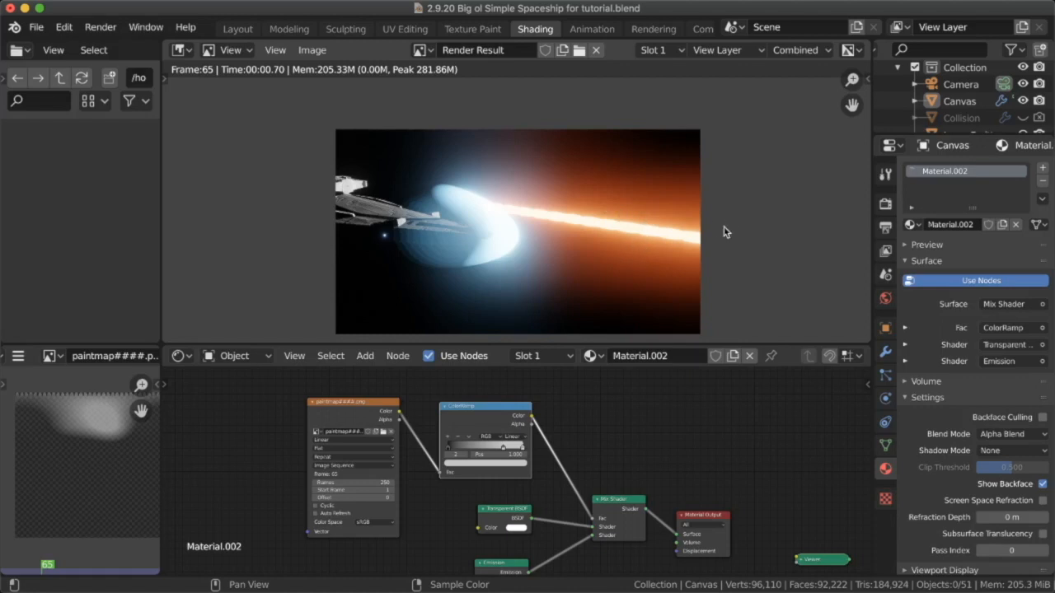
{"action": "left_click", "coordinate": [886, 203]}
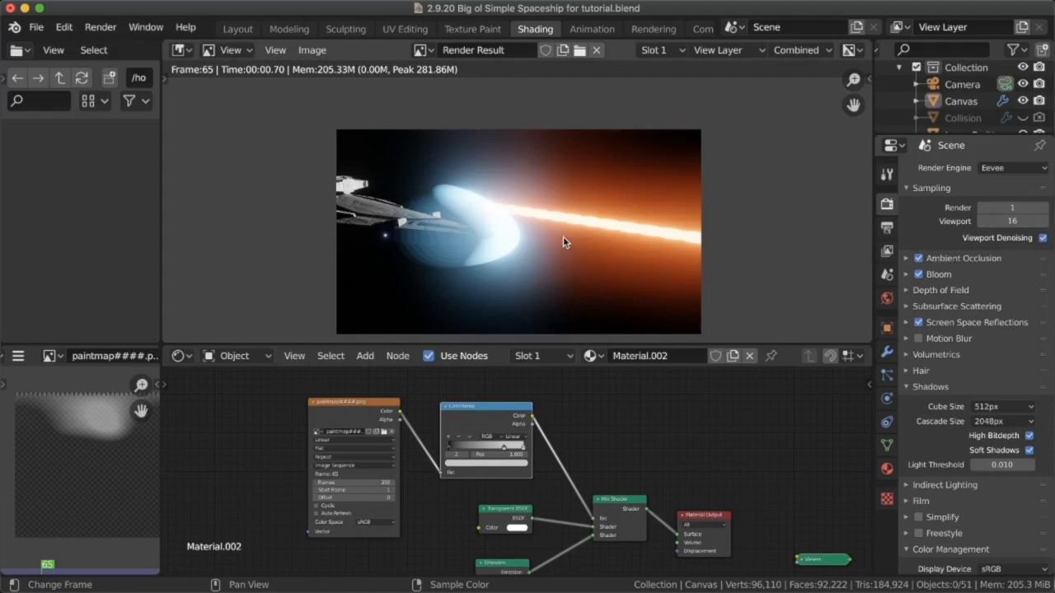
{"action": "key", "text": "Escape"}
- Play the animation on to frame 109 and render that frame to inspect the shield impact
{"action": "middle_click_drag", "start_coordinate": [563, 237], "coordinate": [497, 271]}
{"action": "key", "text": "space"}
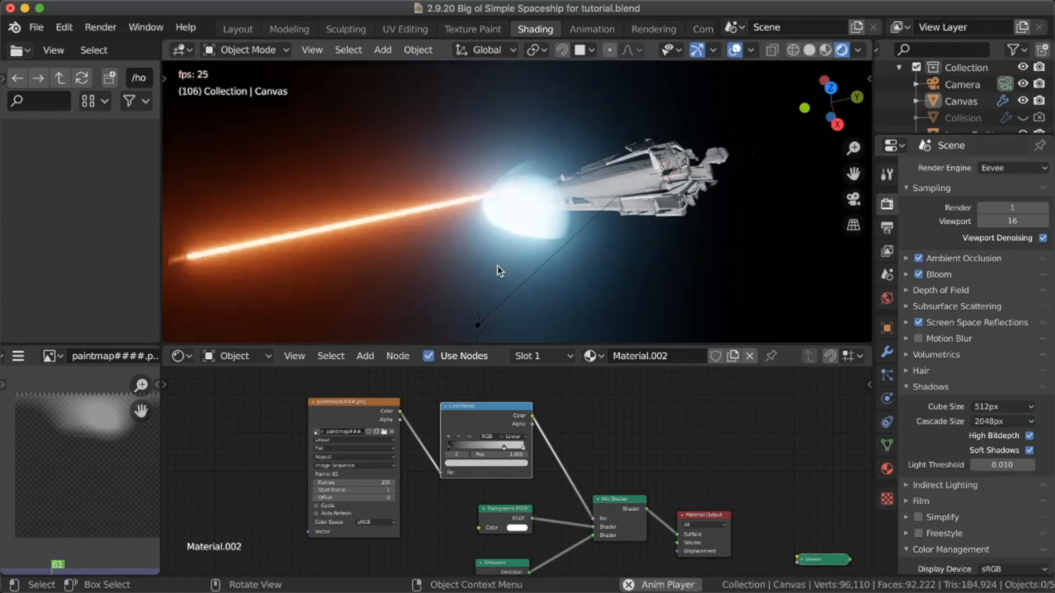
{"action": "key", "text": "space"}
{"action": "key", "text": "F12"}
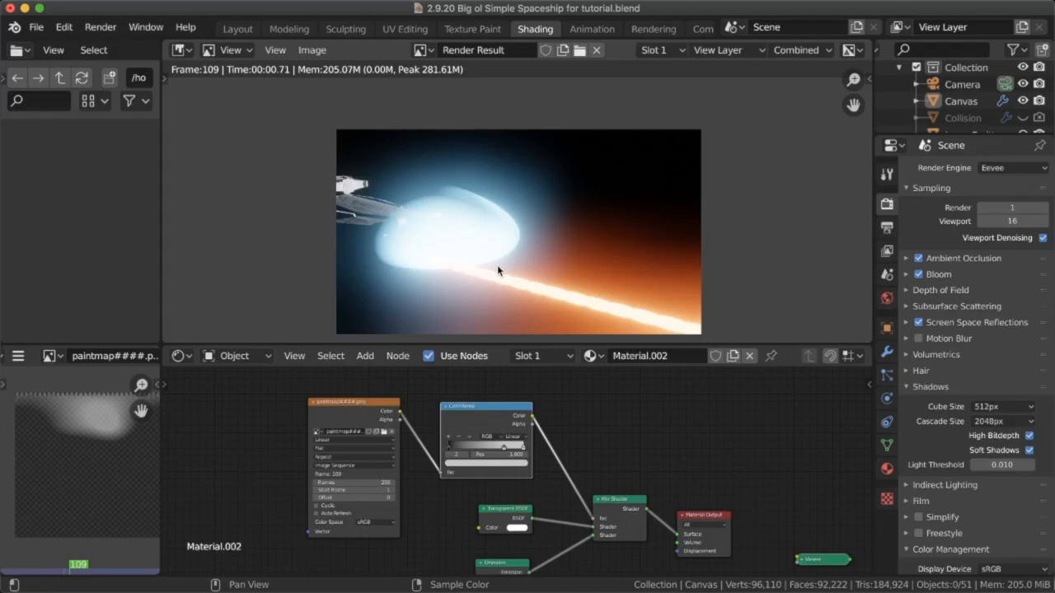
{"action": "middle_click_drag", "start_coordinate": [535, 252], "coordinate": [537, 192]}
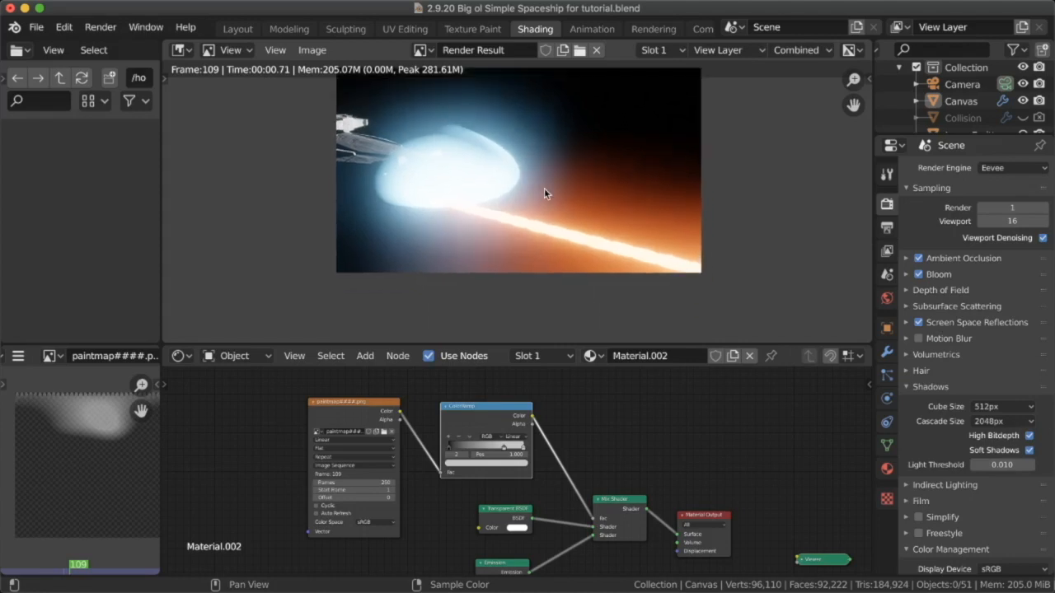
{"action": "key", "text": "Escape"}
- Fly the camera around to the other side of the ship and select the Canvas shield
{"action": "key", "text": "grave"}
{"action": "left_click", "coordinate": [469, 292]}
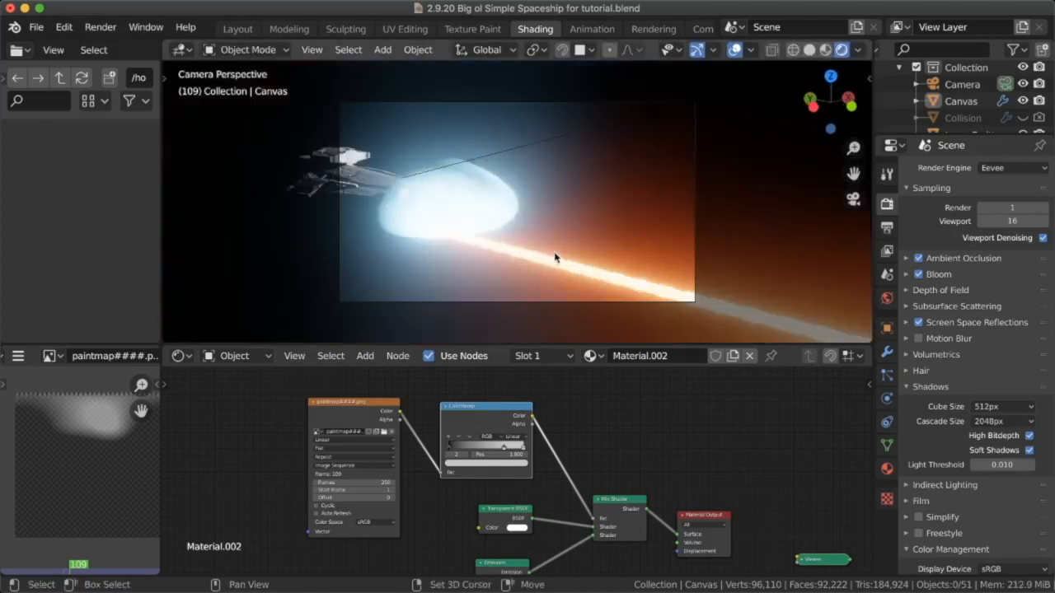
{"action": "key", "text": "shift+grave"}
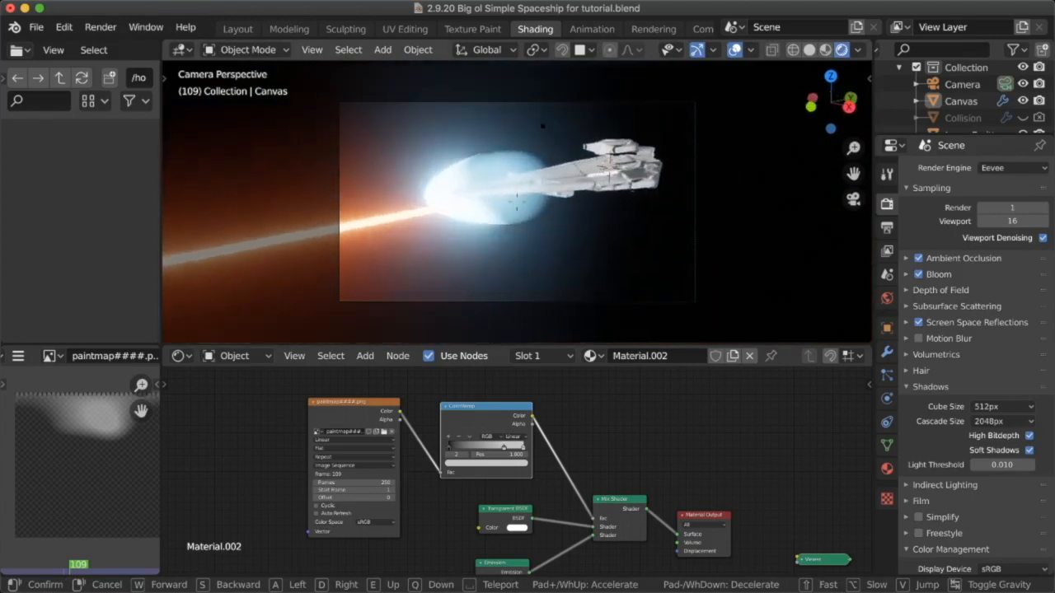
{"action": "left_click", "coordinate": [517, 202]}
{"action": "left_click", "coordinate": [553, 200]}
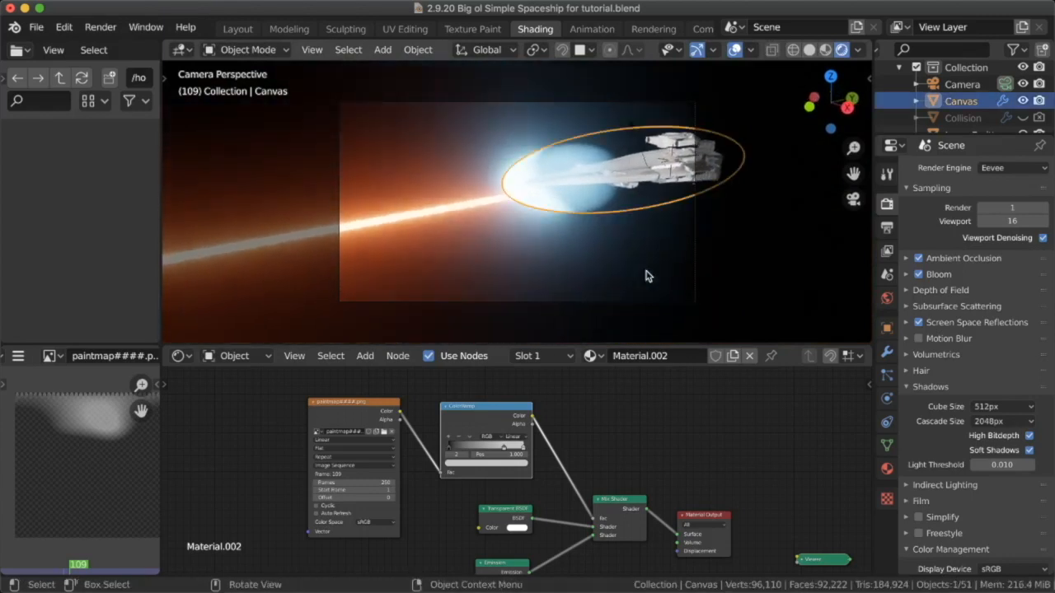
- Move the Emission node further down and away from the Transparent BSDF node to make room for another node
{"action": "middle_click_drag", "start_coordinate": [635, 483], "coordinate": [604, 406]}
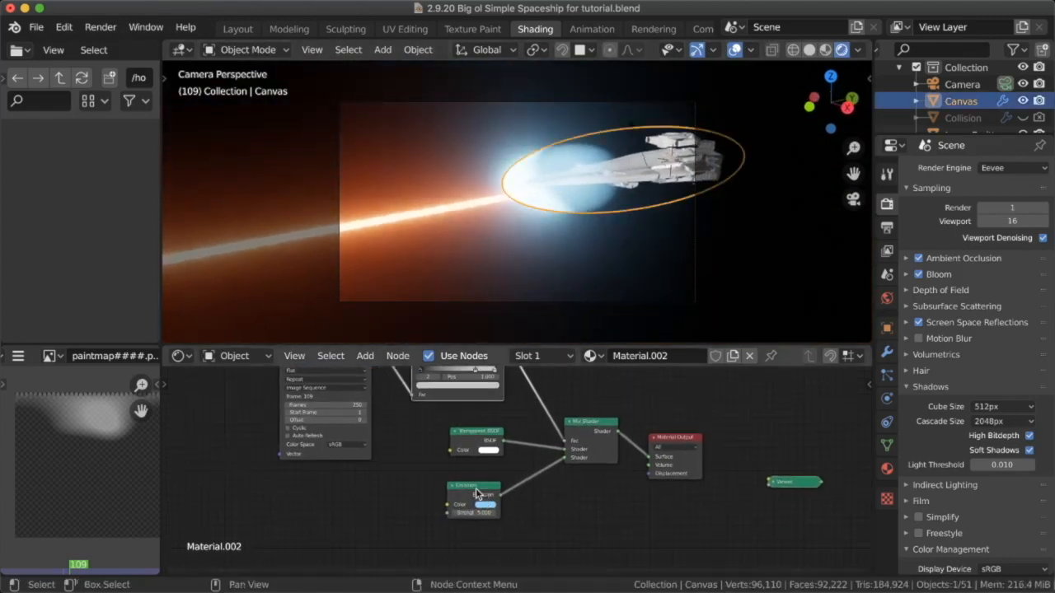
{"action": "middle_click_drag", "start_coordinate": [477, 493], "coordinate": [585, 414]}
{"action": "left_click_drag", "start_coordinate": [611, 446], "coordinate": [659, 470]}
{"action": "mouse_move", "coordinate": [513, 426]}
{"action": "middle_mouse_down"}
{"action": "mouse_move", "coordinate": [499, 481]}
{"action": "mouse_move", "coordinate": [499, 417]}
{"action": "middle_mouse_up"}
- Add a Noise Texture node and connect its Fac output to the Emission node's Color input
{"action": "key", "text": "shift+a"}
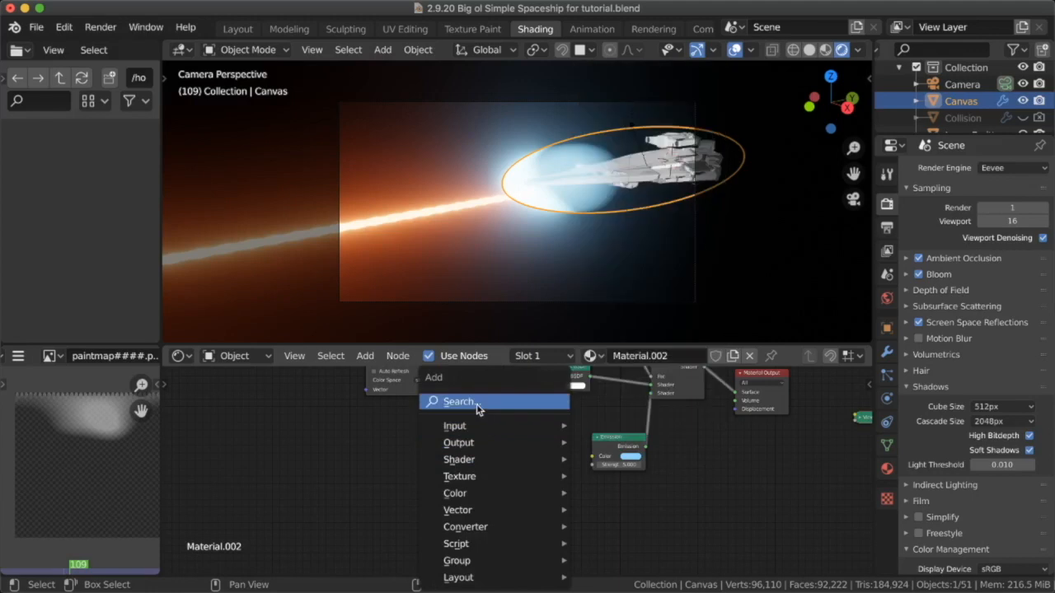
{"action": "left_click", "coordinate": [461, 403]}
{"action": "type", "text": "noise"}
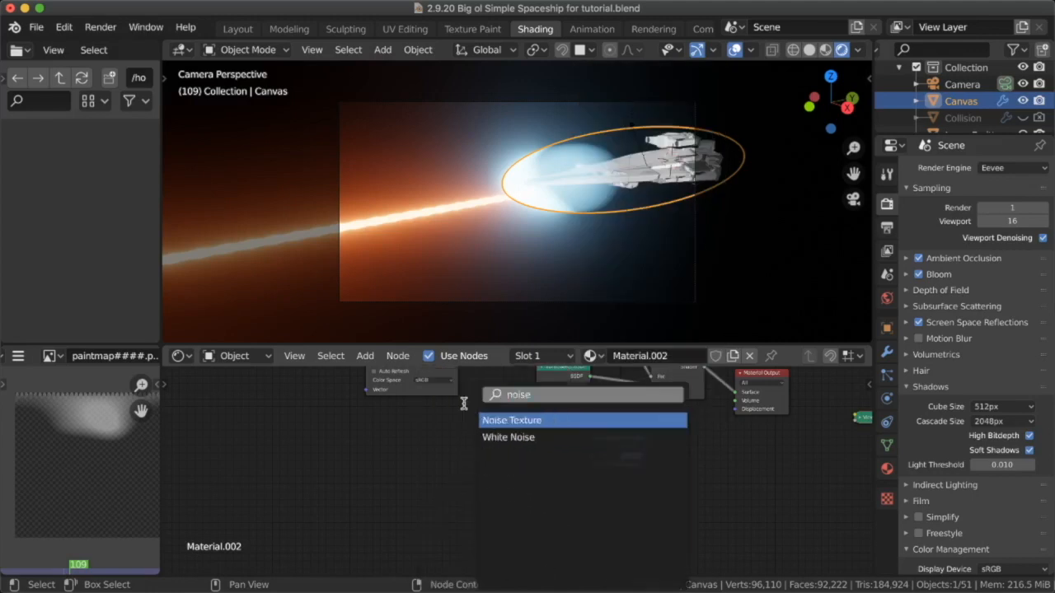
{"action": "key", "text": "Return"}
{"action": "left_click", "coordinate": [431, 461]}
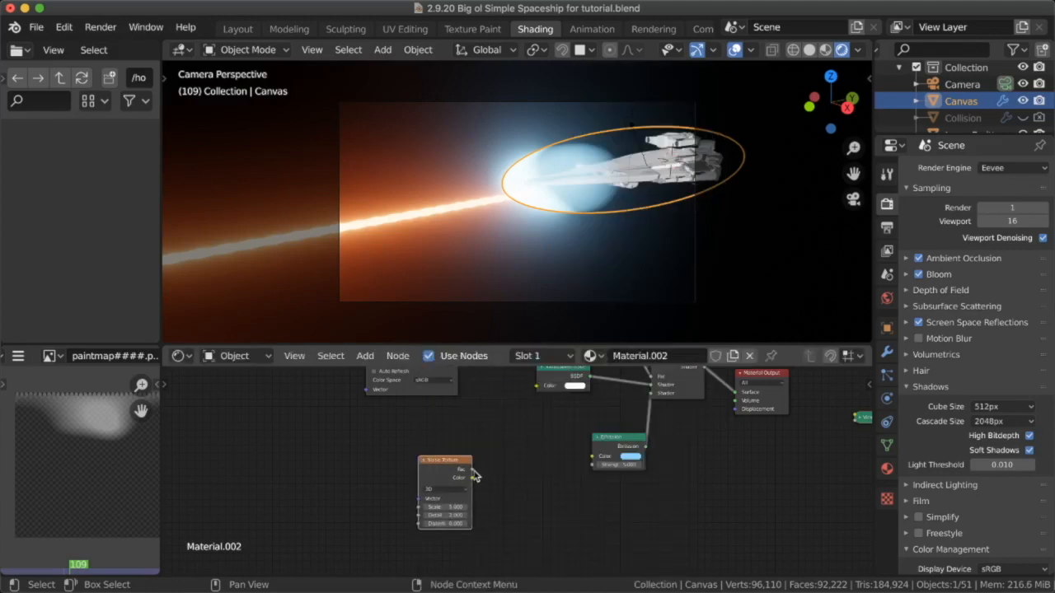
{"action": "left_click_drag", "start_coordinate": [469, 471], "coordinate": [593, 456]}
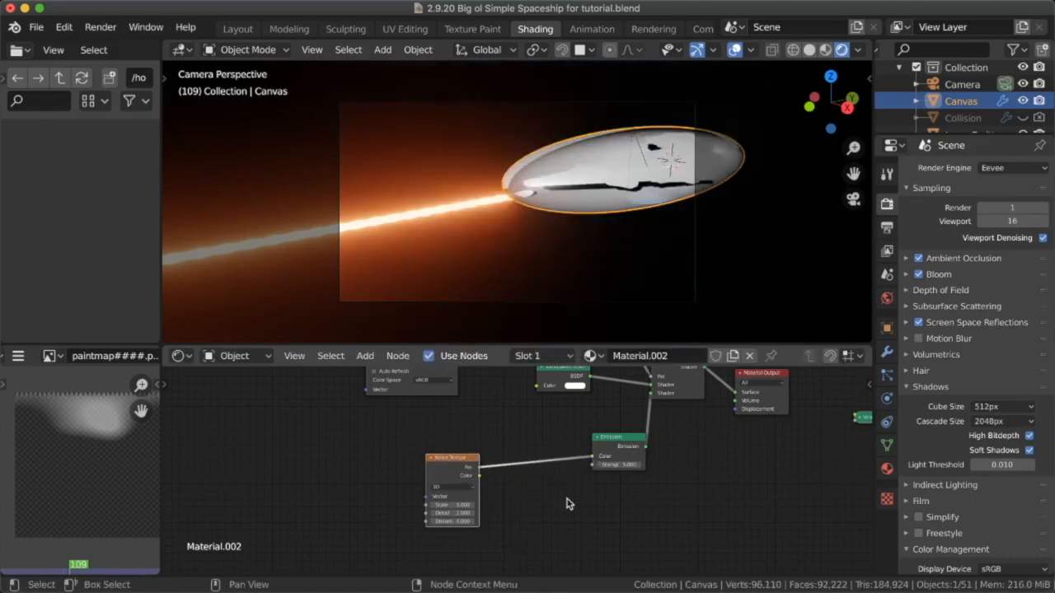
- Insert a ColorRamp node between the Noise Texture's Fac output and the Emission node's Color input
{"action": "key", "text": "shift+a"}
{"action": "left_click", "coordinate": [560, 402]}
{"action": "type", "text": "colo"}
{"action": "left_click", "coordinate": [588, 436]}
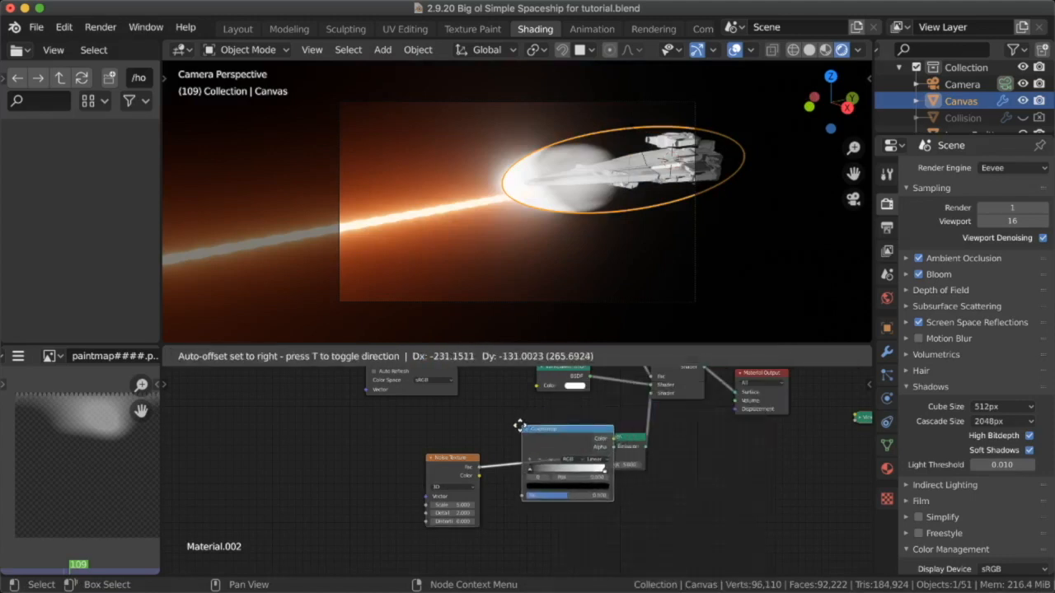
{"action": "left_click", "coordinate": [577, 466]}
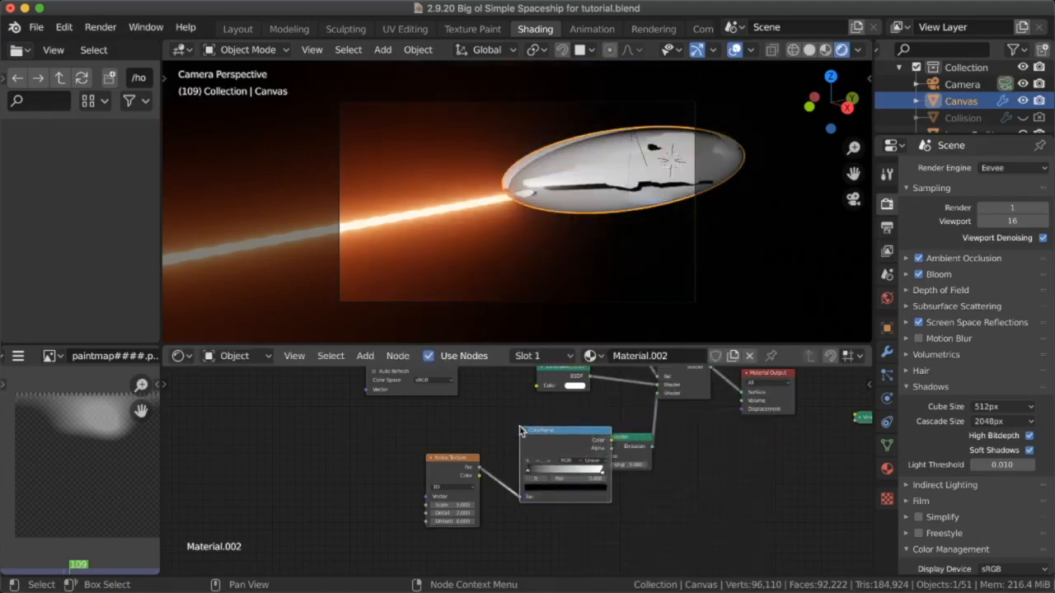
- Change the ColorRamp's white end stop at position 1.000 to a medium blue
{"action": "left_click", "coordinate": [604, 472]}
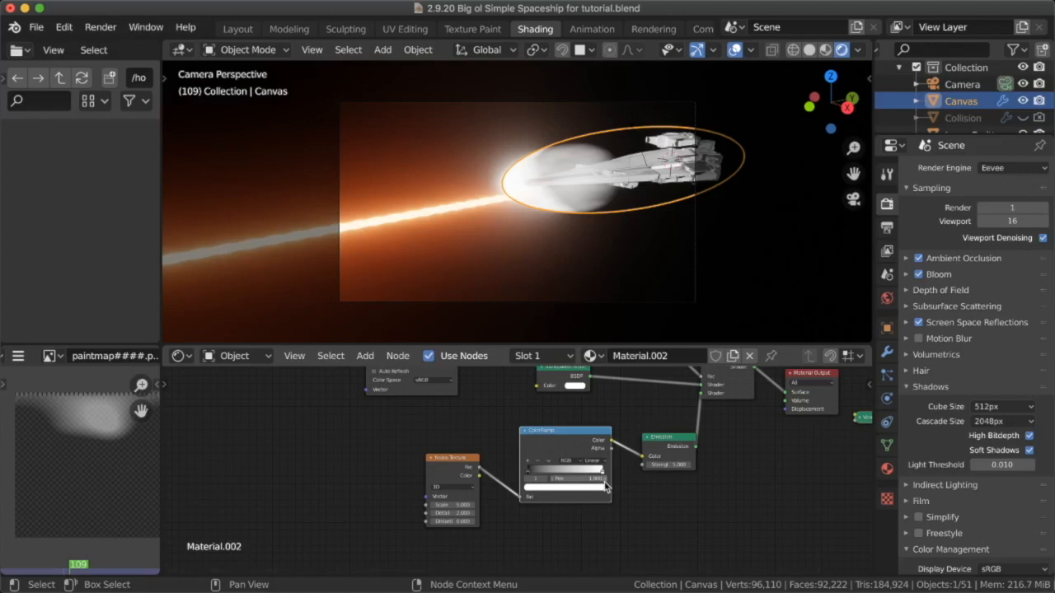
{"action": "left_click", "coordinate": [599, 489]}
{"action": "left_click", "coordinate": [564, 400]}
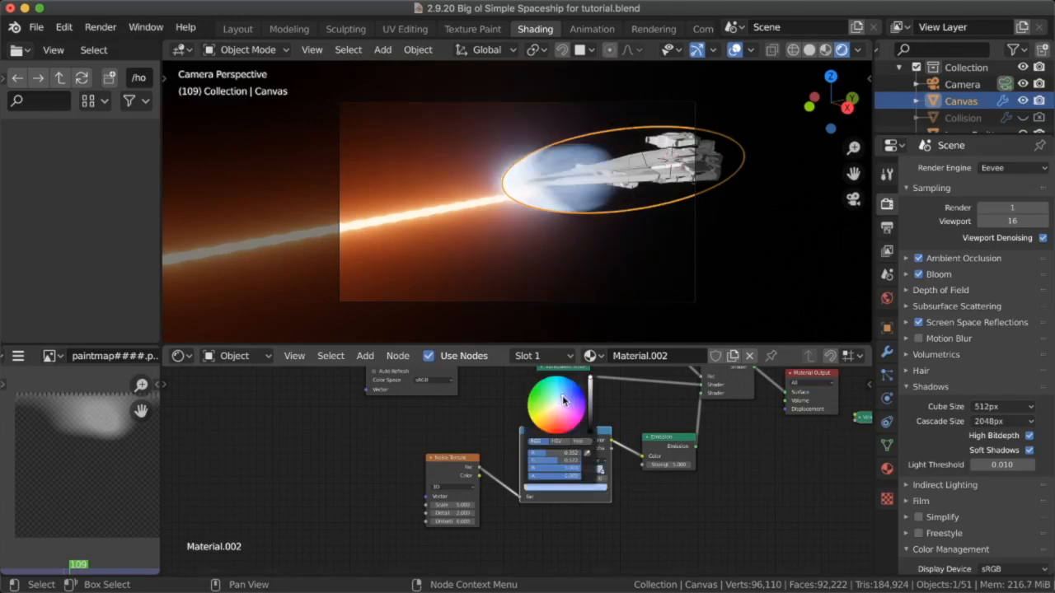
{"action": "left_click_drag", "start_coordinate": [563, 397], "coordinate": [568, 390]}
- Fly the view around the ship and the laser source to examine the blue shield from several sides
{"action": "middle_click_drag", "start_coordinate": [634, 189], "coordinate": [634, 193]}
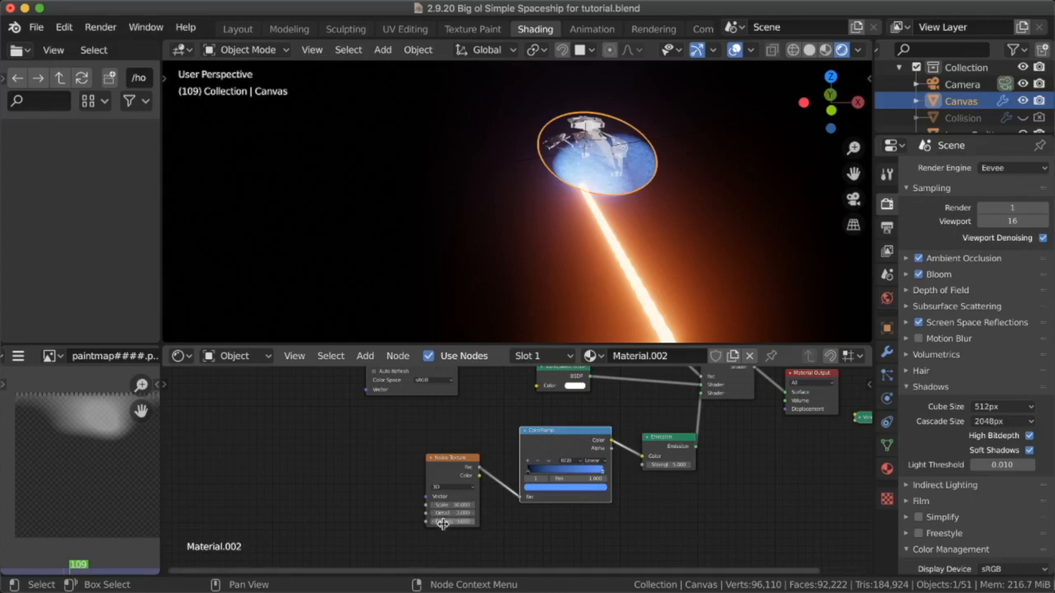
{"action": "key", "text": "grave"}
{"action": "left_click", "coordinate": [667, 95]}
{"action": "middle_click_drag", "start_coordinate": [645, 123], "coordinate": [581, 180]}
{"action": "scroll", "coordinate": [581, 180], "scroll_direction": "up", "scroll_amount": 2}
{"action": "scroll", "coordinate": [581, 179], "scroll_direction": "down", "scroll_amount": 2}
{"action": "scroll", "coordinate": [514, 183], "scroll_direction": "up", "scroll_amount": 4}
{"action": "middle_click_drag", "start_coordinate": [435, 217], "coordinate": [692, 229]}
{"action": "scroll", "coordinate": [758, 205], "scroll_direction": "down", "scroll_amount": 3}
- Select the Laser Emitter and turn off Show Emitter in the render settings of its Laser Beams particle system
{"action": "left_click", "coordinate": [602, 229]}
{"action": "scroll", "coordinate": [659, 231], "scroll_direction": "up", "scroll_amount": 3}
{"action": "middle_click_drag", "start_coordinate": [773, 292], "coordinate": [478, 237]}
{"action": "left_click", "coordinate": [887, 351]}
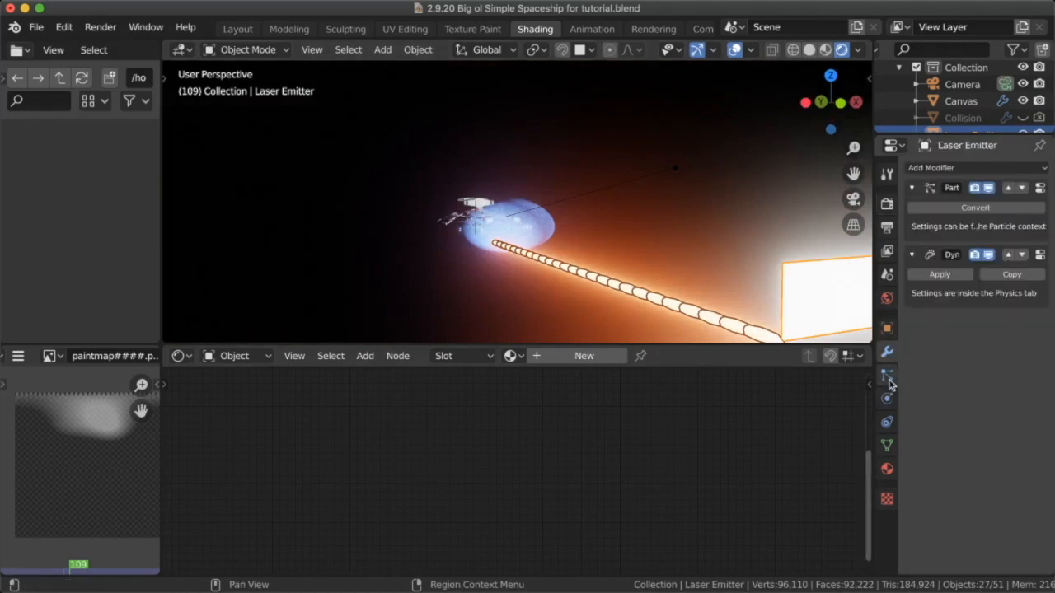
{"action": "left_click", "coordinate": [886, 375]}
{"action": "left_click", "coordinate": [887, 327]}
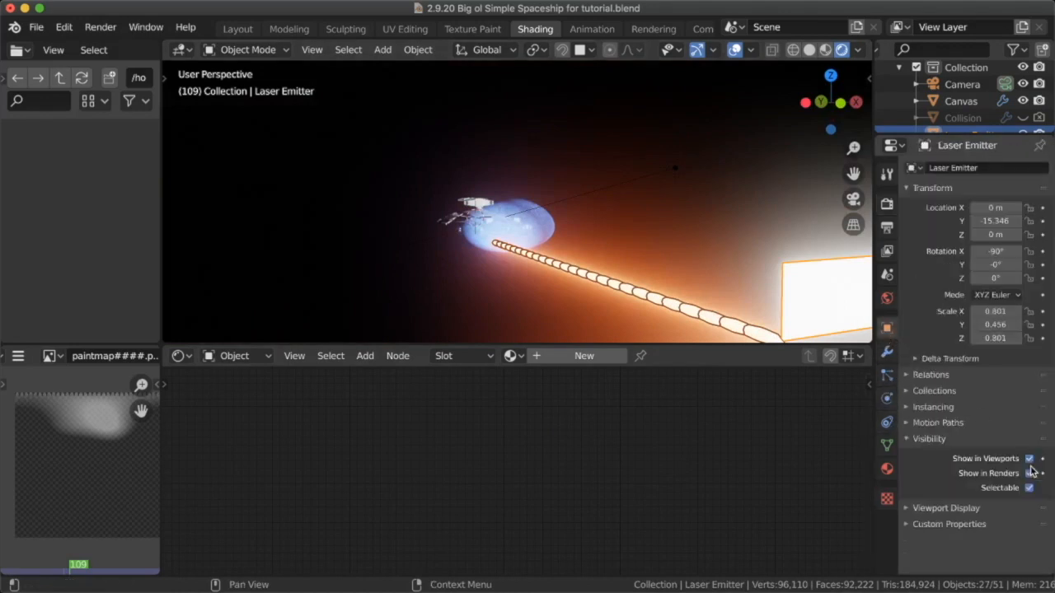
{"action": "left_click", "coordinate": [887, 445]}
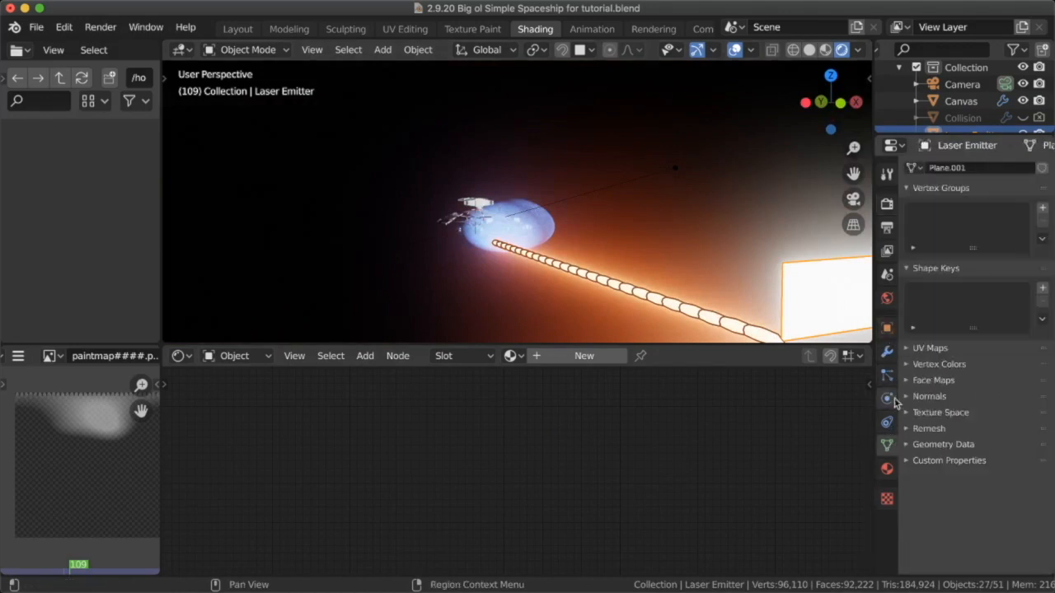
{"action": "left_click", "coordinate": [887, 375]}
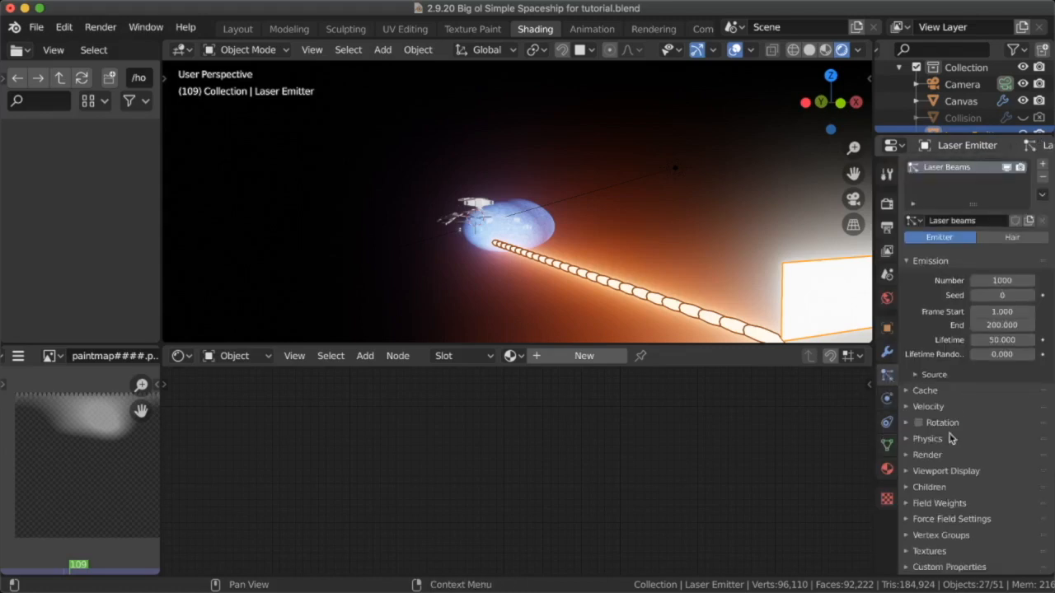
{"action": "left_click", "coordinate": [945, 455]}
{"action": "scroll", "coordinate": [968, 446], "scroll_direction": "down", "scroll_amount": 2}
{"action": "left_click", "coordinate": [1028, 459]}
{"action": "scroll", "coordinate": [1028, 459], "scroll_direction": "down", "scroll_amount": 1}
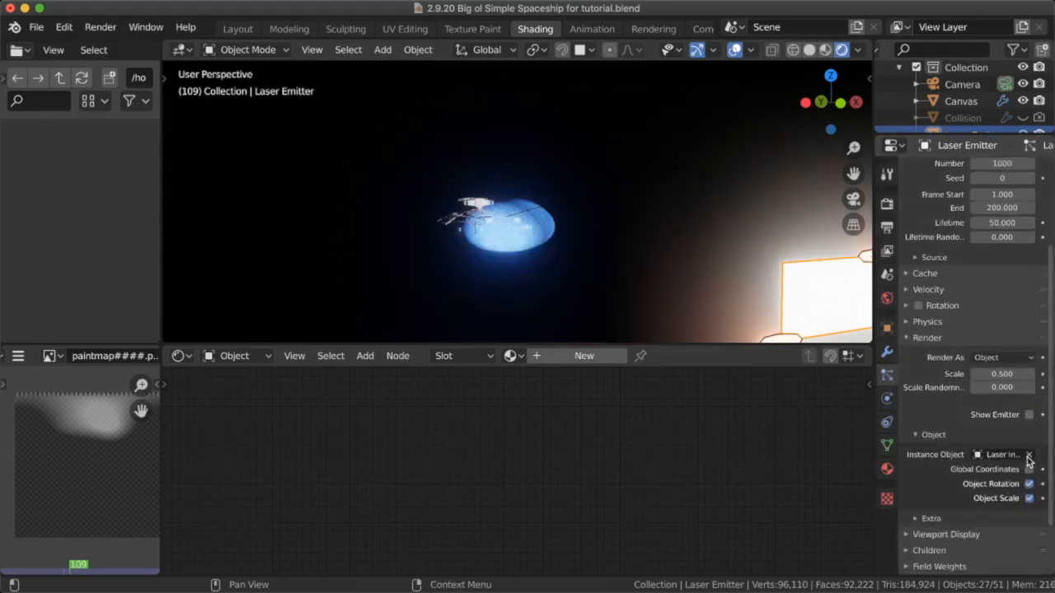
- Turn off Show Emitter in the particle system's viewport display settings as well
{"action": "scroll", "coordinate": [1018, 492], "scroll_direction": "down", "scroll_amount": 2}
{"action": "left_click", "coordinate": [965, 469]}
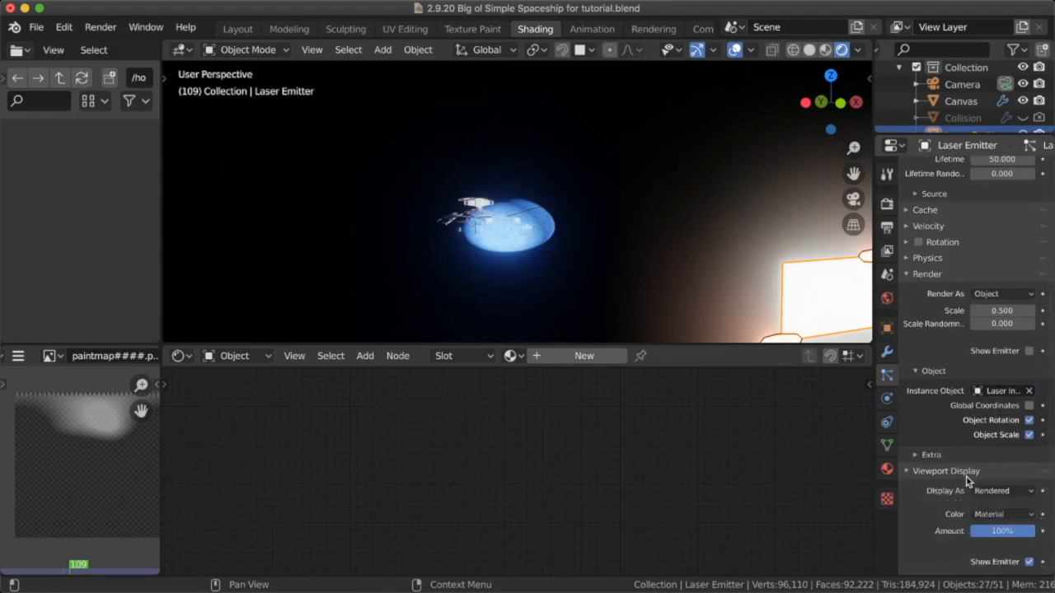
{"action": "scroll", "coordinate": [1012, 491], "scroll_direction": "down", "scroll_amount": 1}
{"action": "left_click", "coordinate": [1028, 518]}
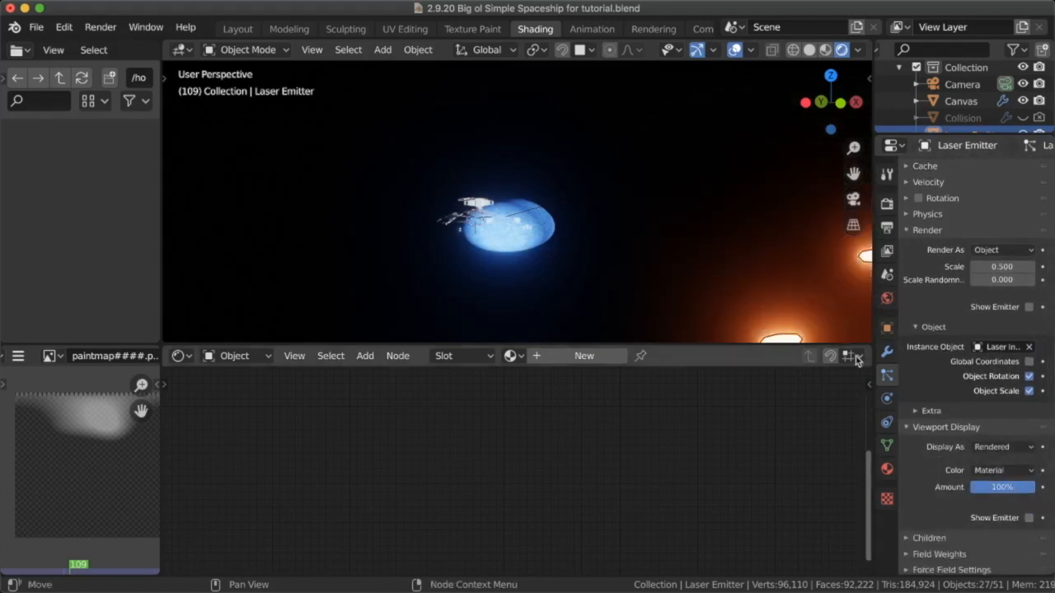
- Play the animation from the first frame to frame 21 and render that frame to inspect the shield impact
{"action": "key", "text": "shift+Left"}
{"action": "key", "text": "space"}
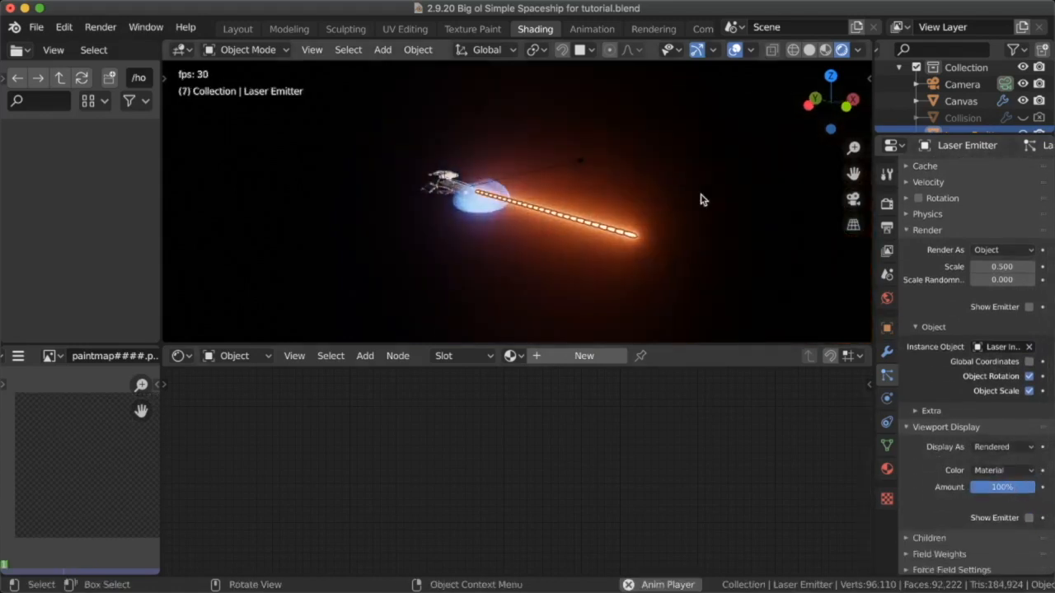
{"action": "key", "text": "space"}
{"action": "key", "text": "F12"}
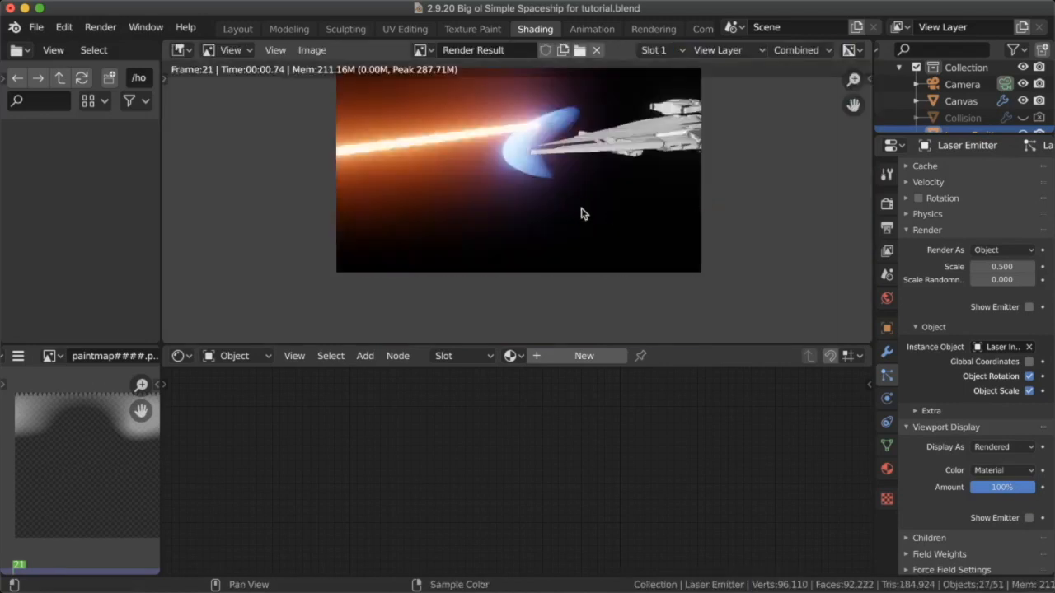
{"action": "key", "text": "Escape"}
- Select the Canvas shield, frame it closely and raise its Emission node's Strength for a brighter glow
{"action": "left_click", "coordinate": [481, 206]}
{"action": "key", "text": "KP_Decimal"}
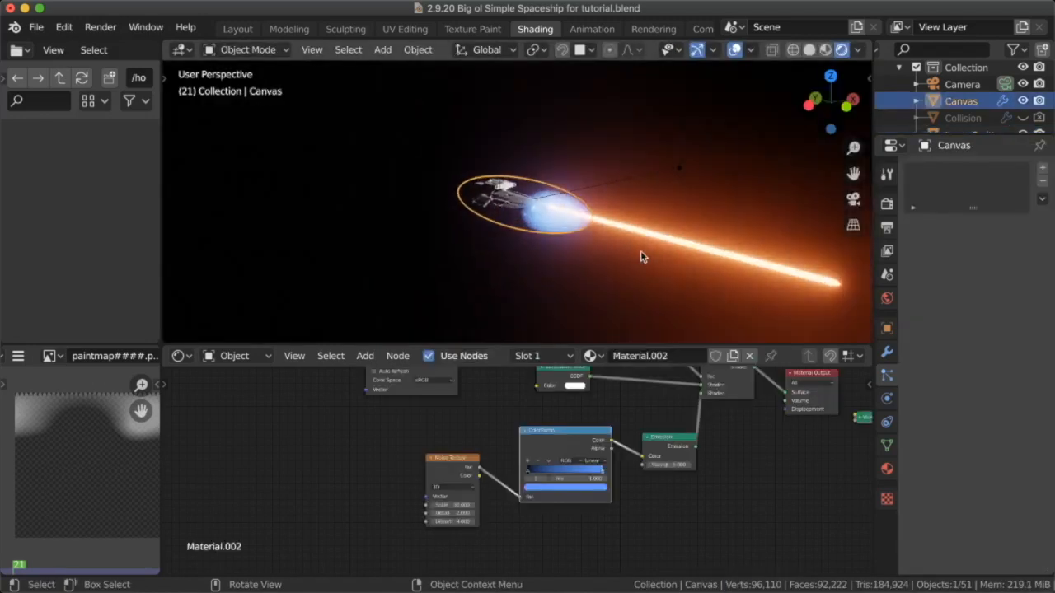
{"action": "middle_click_drag", "start_coordinate": [641, 250], "coordinate": [530, 278]}
{"action": "scroll", "coordinate": [530, 279], "scroll_direction": "up", "scroll_amount": 5}
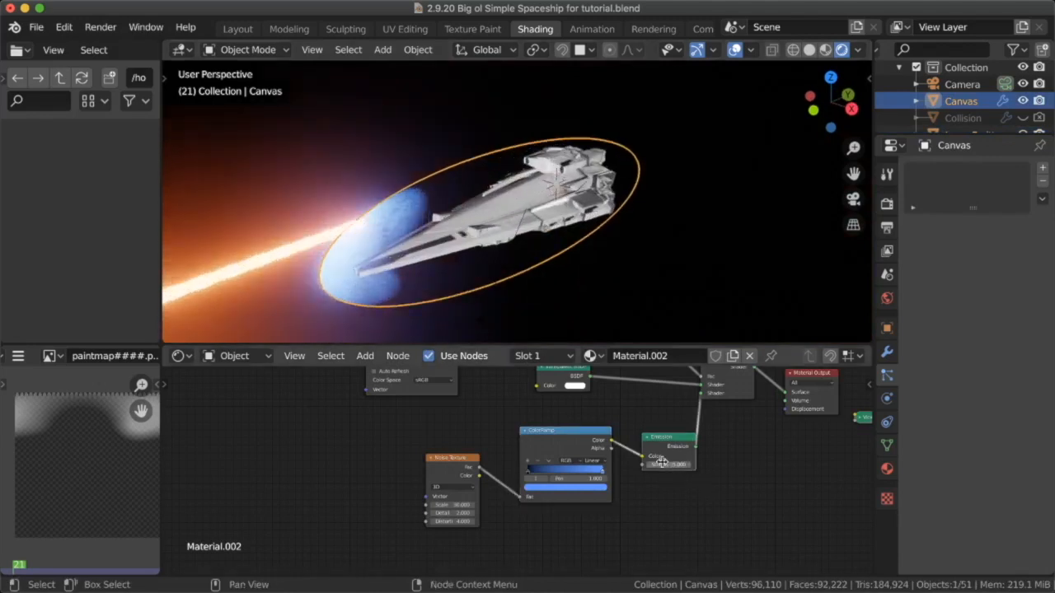
{"action": "left_click_drag", "start_coordinate": [660, 464], "coordinate": [662, 464]}
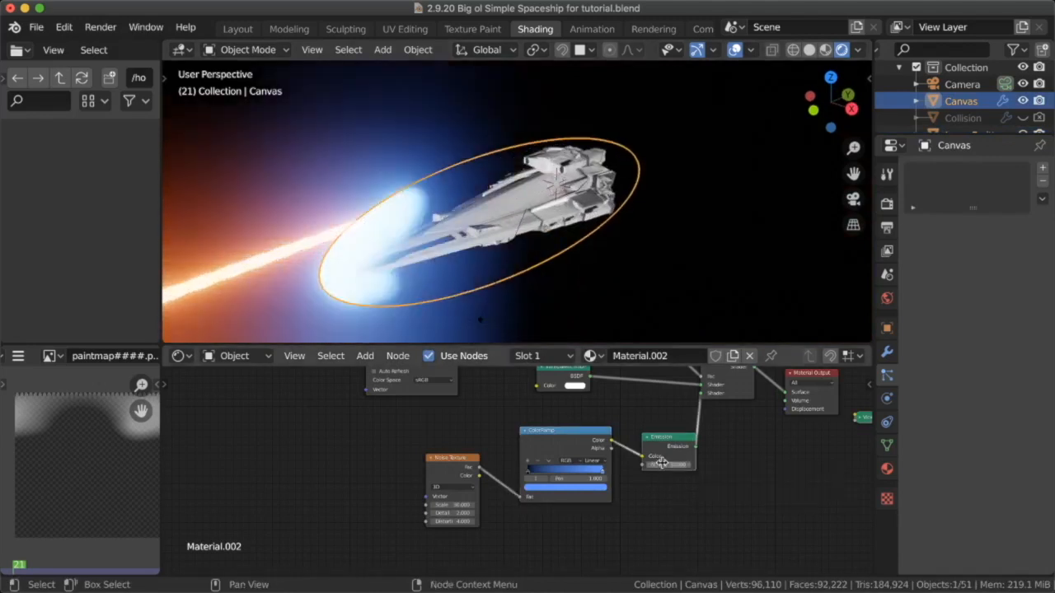
- Orbit to the shield's impact side and render frame 21 again to check the stronger glow
{"action": "mouse_move", "coordinate": [505, 176]}
{"action": "middle_mouse_down"}
{"action": "mouse_move", "coordinate": [429, 178]}
{"action": "mouse_move", "coordinate": [505, 177]}
{"action": "middle_mouse_up"}
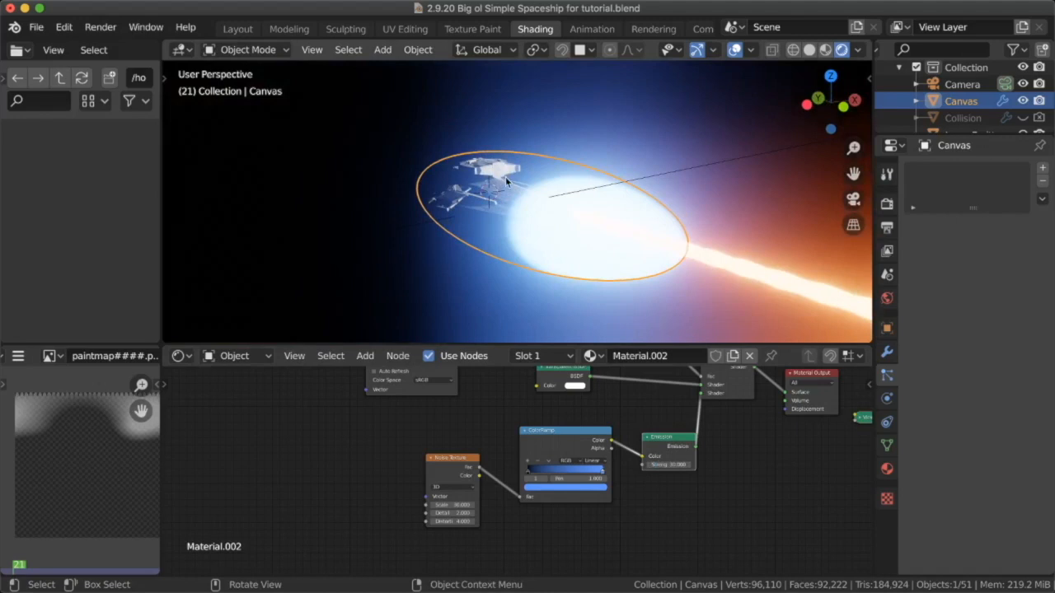
{"action": "key", "text": "F12"}
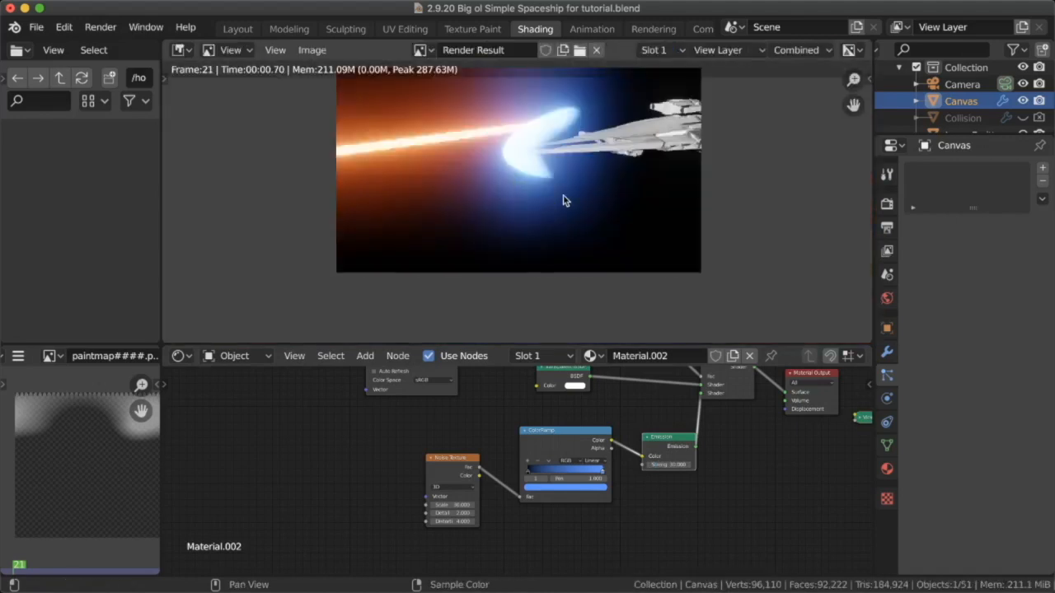
{"action": "key", "text": "Escape"}
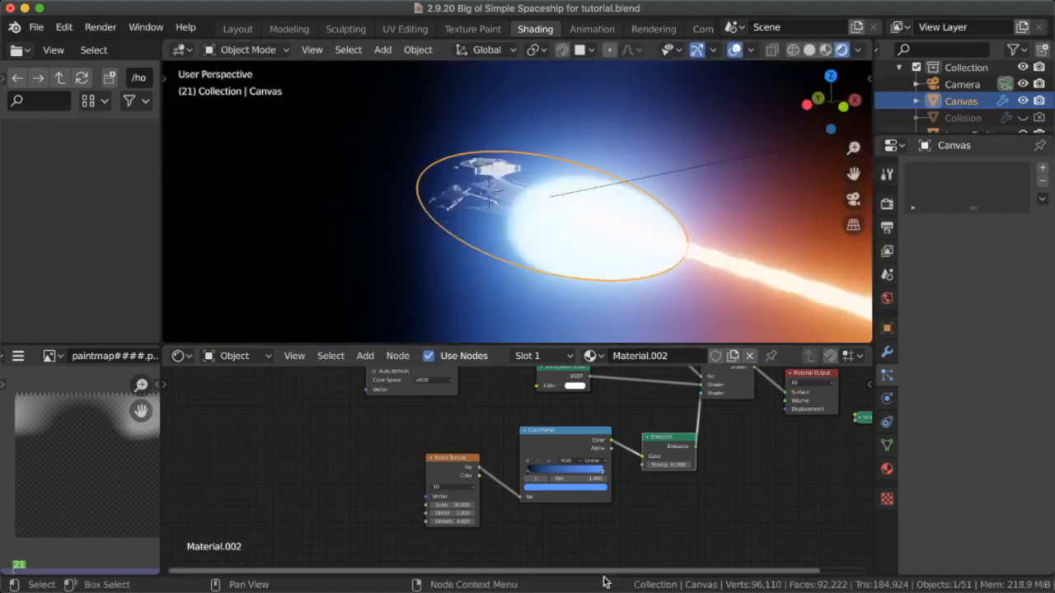
- Move the Noise Texture node further away from the ColorRamp and switch the noise to 4D
{"action": "left_click_drag", "start_coordinate": [456, 464], "coordinate": [348, 478]}
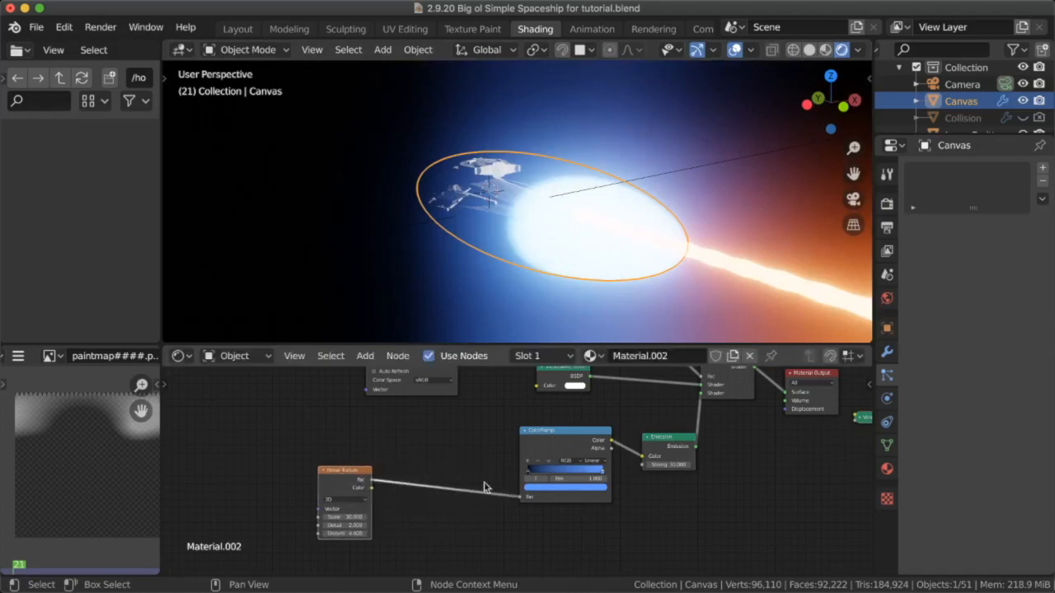
{"action": "scroll", "coordinate": [487, 487], "scroll_direction": "down", "scroll_amount": 1}
{"action": "scroll", "coordinate": [614, 155], "scroll_direction": "left", "scroll_amount": 3}
{"action": "scroll", "coordinate": [615, 155], "scroll_direction": "right", "scroll_amount": 3, "text": "shift"}
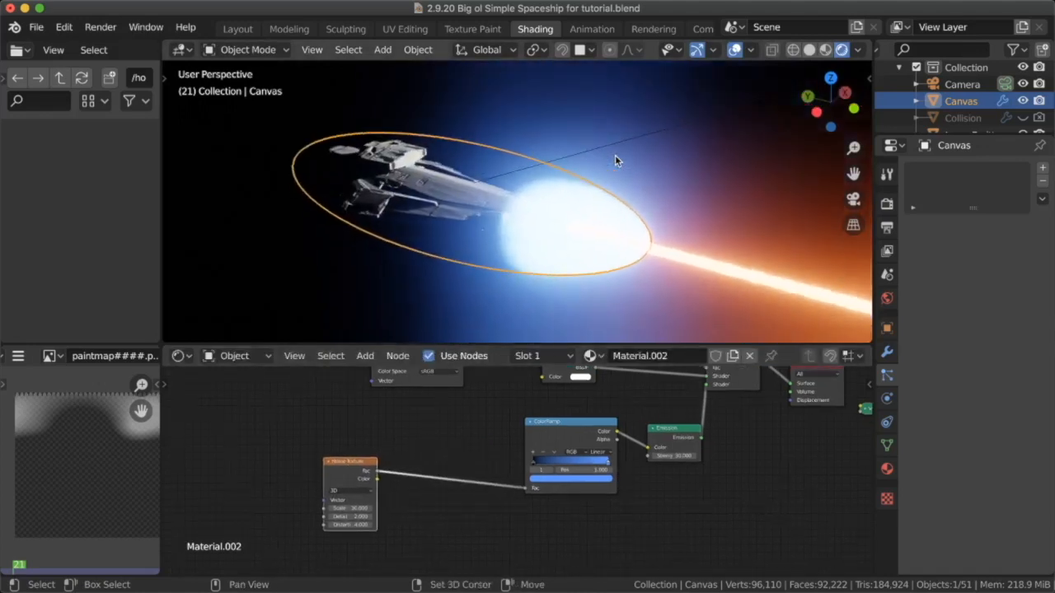
{"action": "scroll", "coordinate": [615, 155], "scroll_direction": "right", "scroll_amount": 1, "text": "shift"}
{"action": "left_click", "coordinate": [357, 491]}
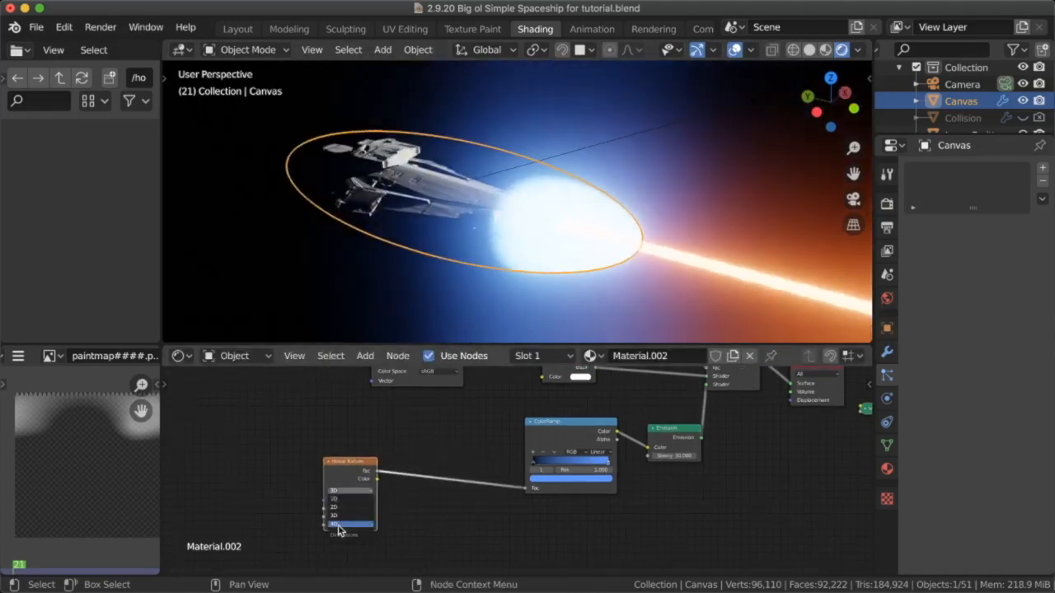
{"action": "left_click", "coordinate": [341, 525]}
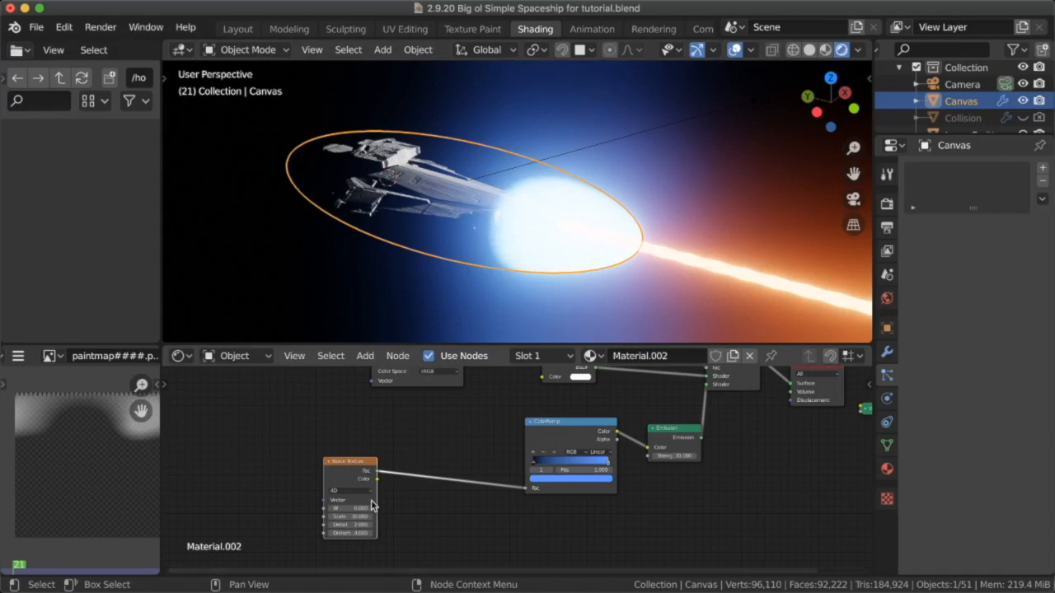
- Animate the Noise Texture's W value with a keyframe at frame 1 and a changed value at frame 250
{"action": "key", "text": "shift+Left"}
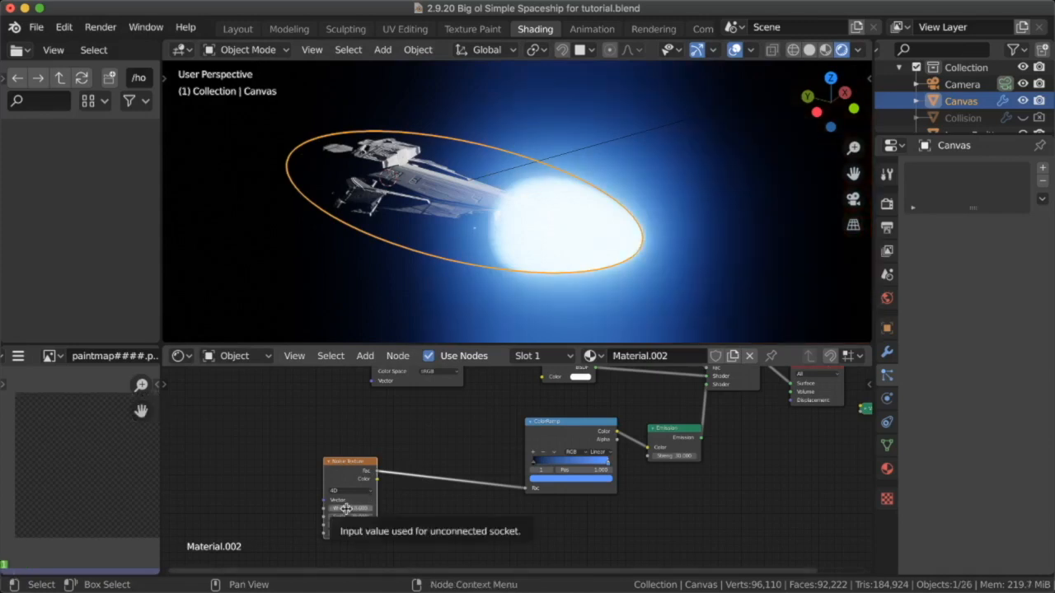
{"action": "key", "text": "i"}
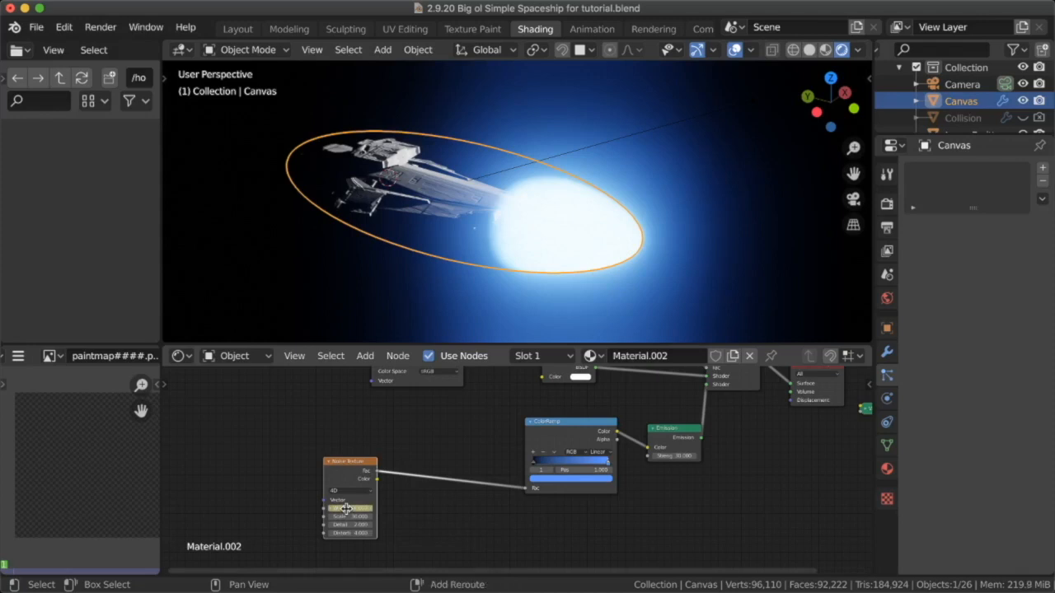
{"action": "key", "text": "shift+Right"}
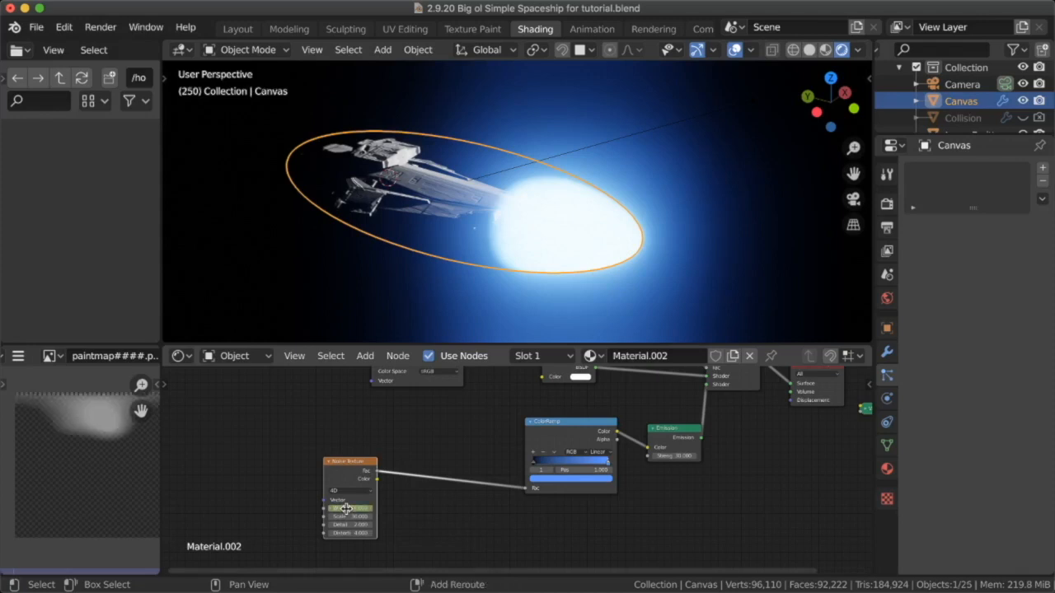
{"action": "key", "text": "shift+Left"}
{"action": "key", "text": "shift+Right"}
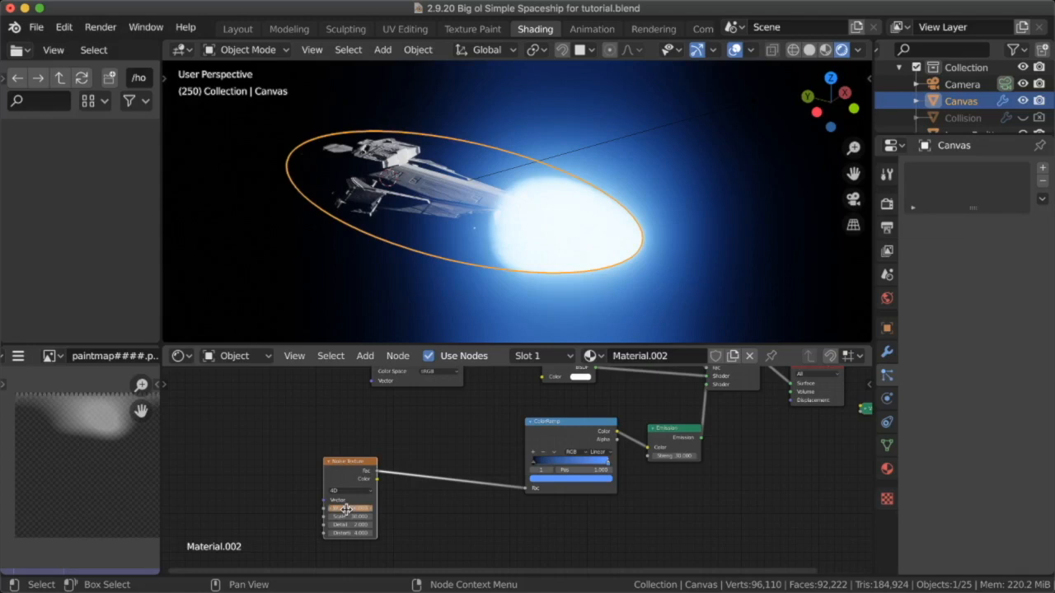
{"action": "key", "text": "shift+Left"}
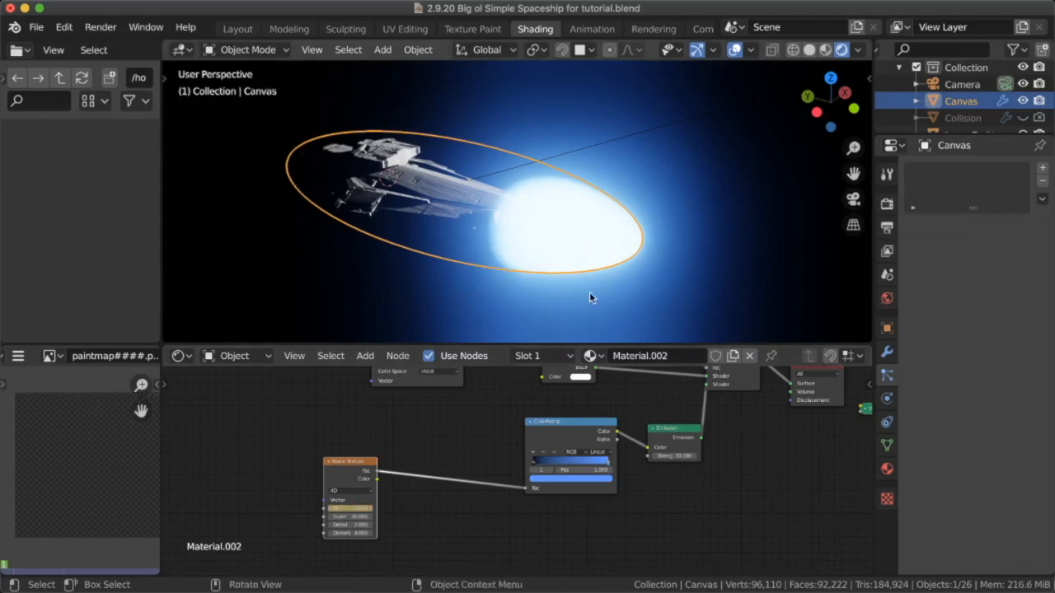
- Play the animation from frame 1 and view the animated shield from both sides of the ship
{"action": "key", "text": "space"}
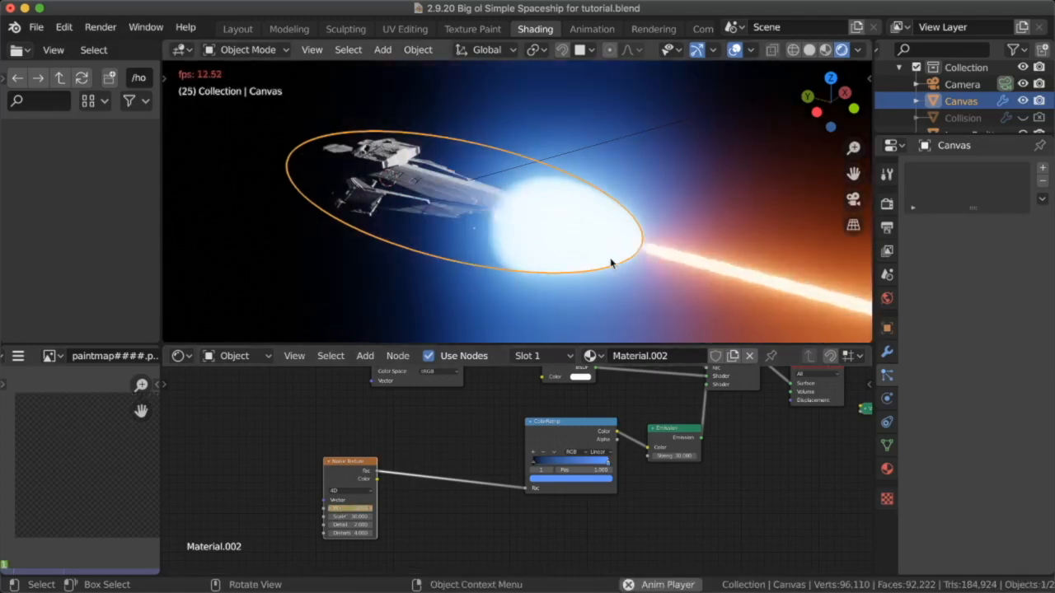
{"action": "key", "text": "space"}
{"action": "scroll", "coordinate": [611, 263], "scroll_direction": "right", "scroll_amount": 10}
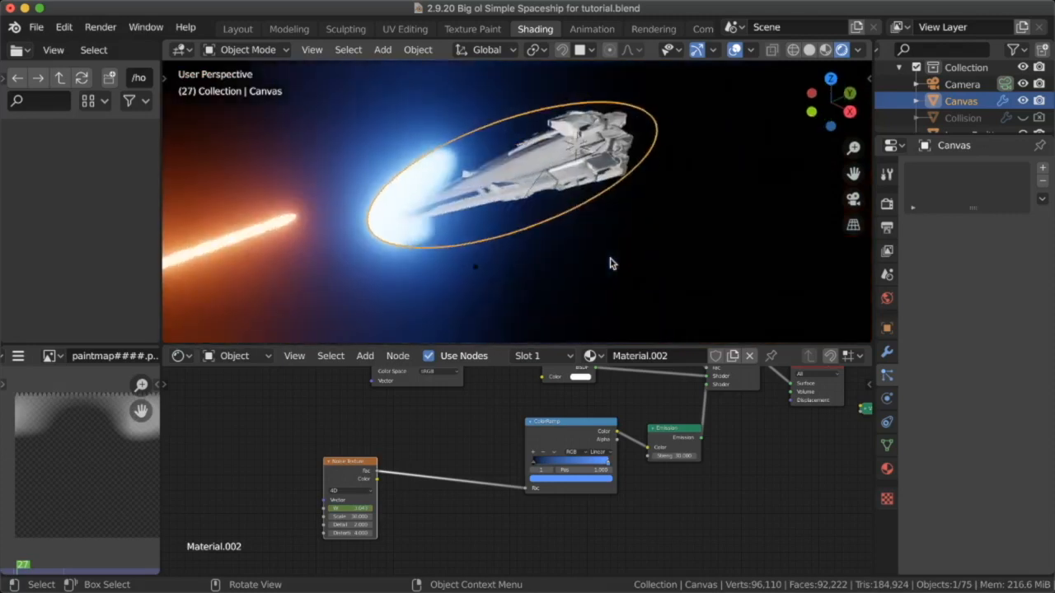
{"action": "scroll", "coordinate": [611, 263], "scroll_direction": "left", "scroll_amount": 5, "text": "shift"}
{"action": "scroll", "coordinate": [610, 263], "scroll_direction": "left", "scroll_amount": 4}
{"action": "key", "text": "space"}
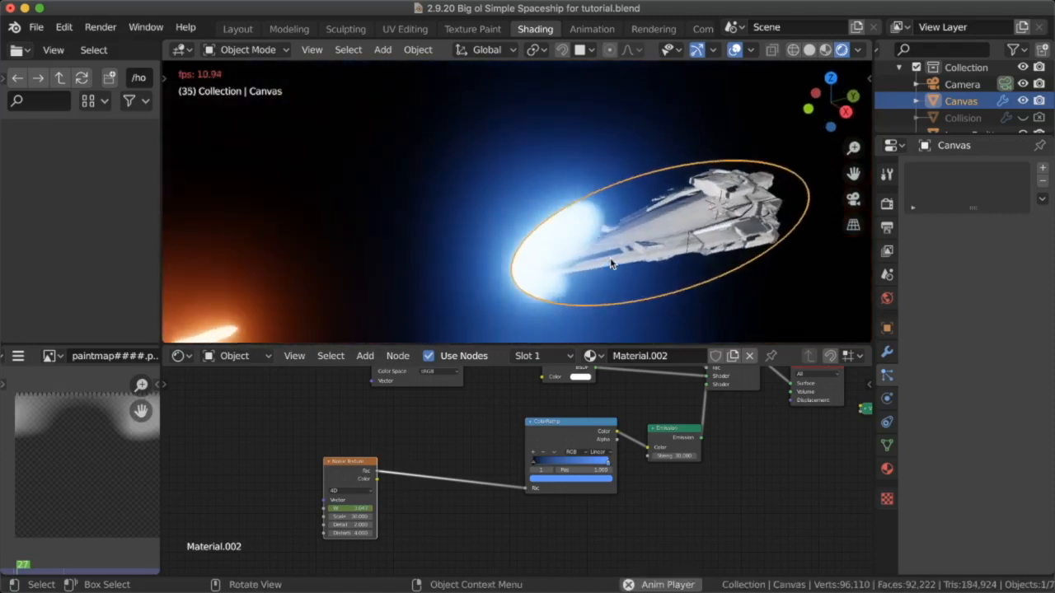
{"action": "key", "text": "space"}
- Return to frame 1, switch the viewport to solid shading and look over the scene from the camera and from above
{"action": "key", "text": "shift+Left"}
{"action": "key", "text": "z"}
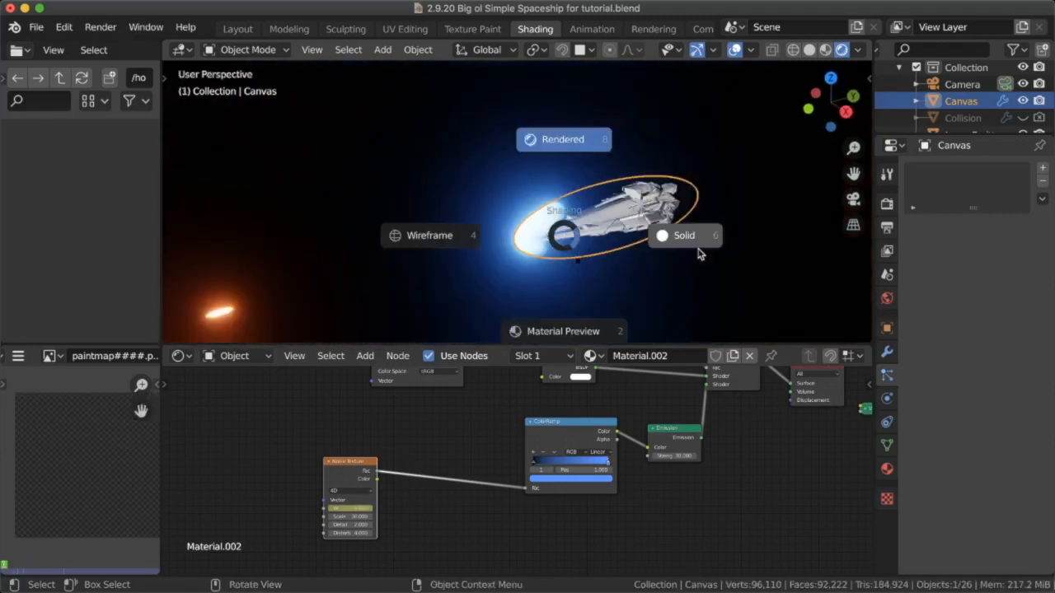
{"action": "left_click", "coordinate": [699, 252]}
{"action": "key", "text": "grave"}
{"action": "left_click", "coordinate": [567, 278]}
{"action": "scroll", "coordinate": [548, 211], "scroll_direction": "down", "scroll_amount": 3}
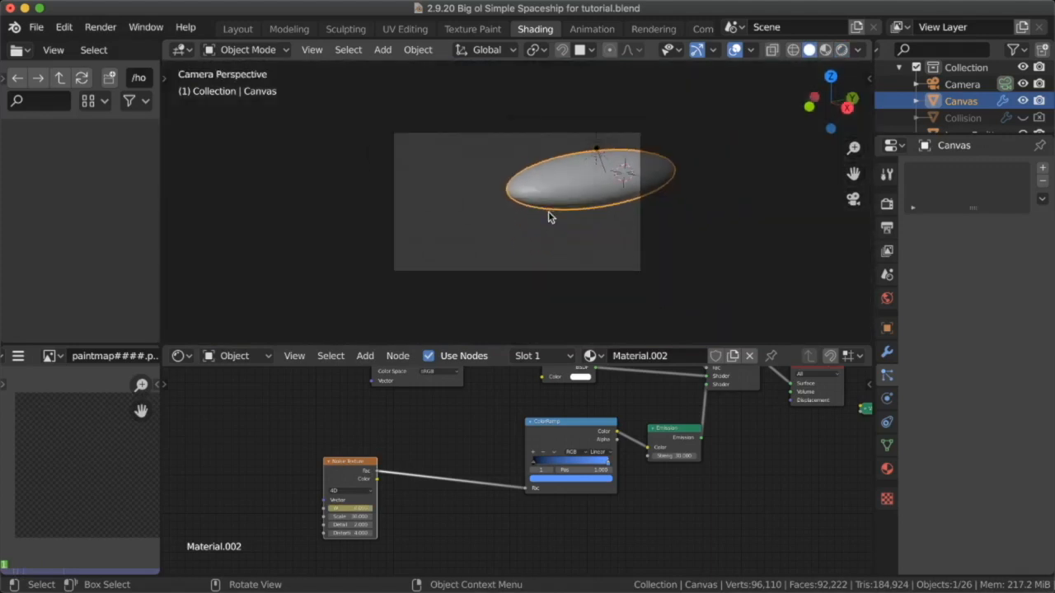
{"action": "scroll", "coordinate": [503, 238], "scroll_direction": "right", "scroll_amount": 8}
{"action": "scroll", "coordinate": [455, 192], "scroll_direction": "left", "scroll_amount": 5, "text": "shift"}
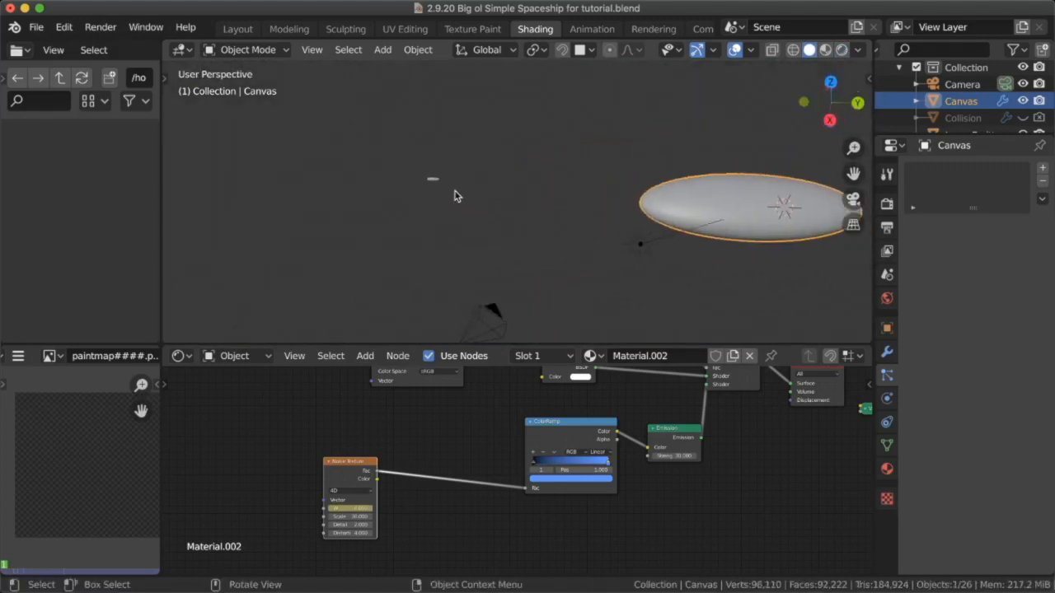
- Select the laser emitter and add a Damped Track constraint to it
{"action": "left_click", "coordinate": [455, 195]}
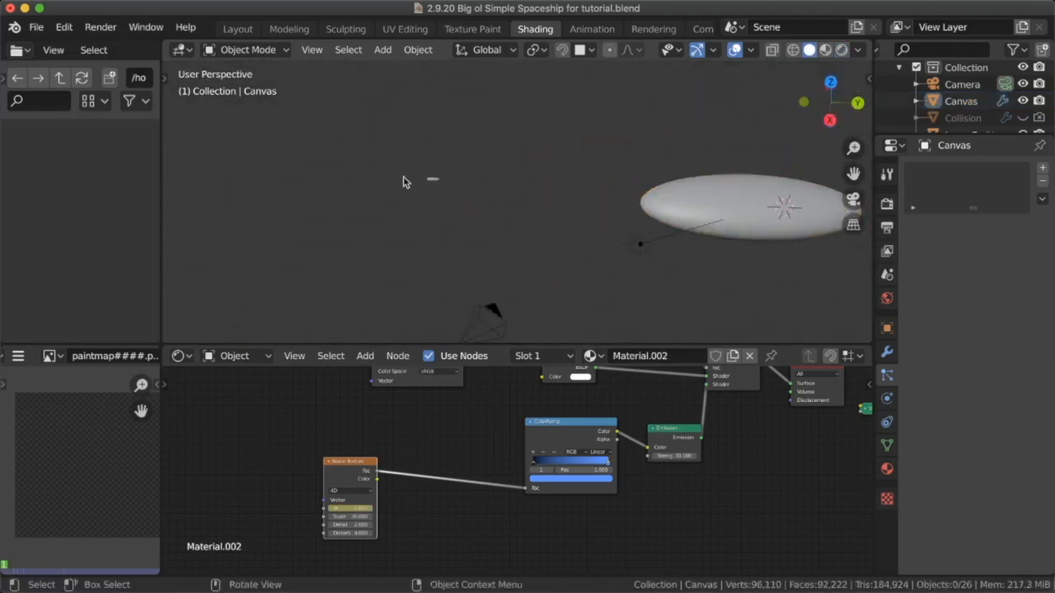
{"action": "left_click", "coordinate": [433, 181]}
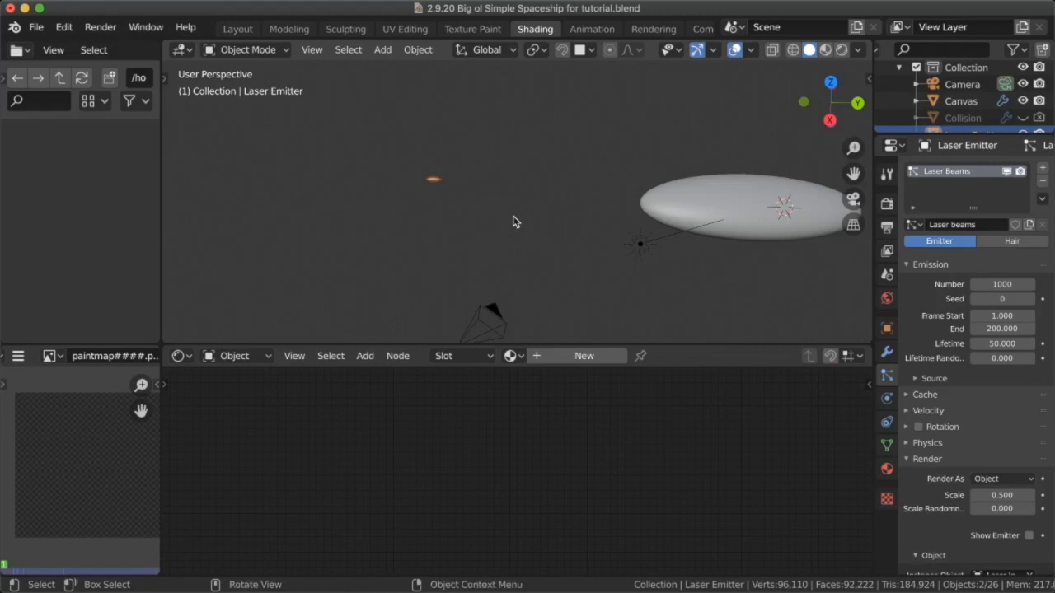
{"action": "scroll", "coordinate": [1017, 502], "scroll_direction": "down", "scroll_amount": 3}
{"action": "scroll", "coordinate": [1030, 506], "scroll_direction": "down", "scroll_amount": 3}
{"action": "scroll", "coordinate": [1037, 525], "scroll_direction": "down", "scroll_amount": 1}
{"action": "scroll", "coordinate": [1034, 523], "scroll_direction": "down", "scroll_amount": 2}
{"action": "middle_click_drag", "start_coordinate": [490, 192], "coordinate": [619, 215]}
{"action": "left_click", "coordinate": [889, 356]}
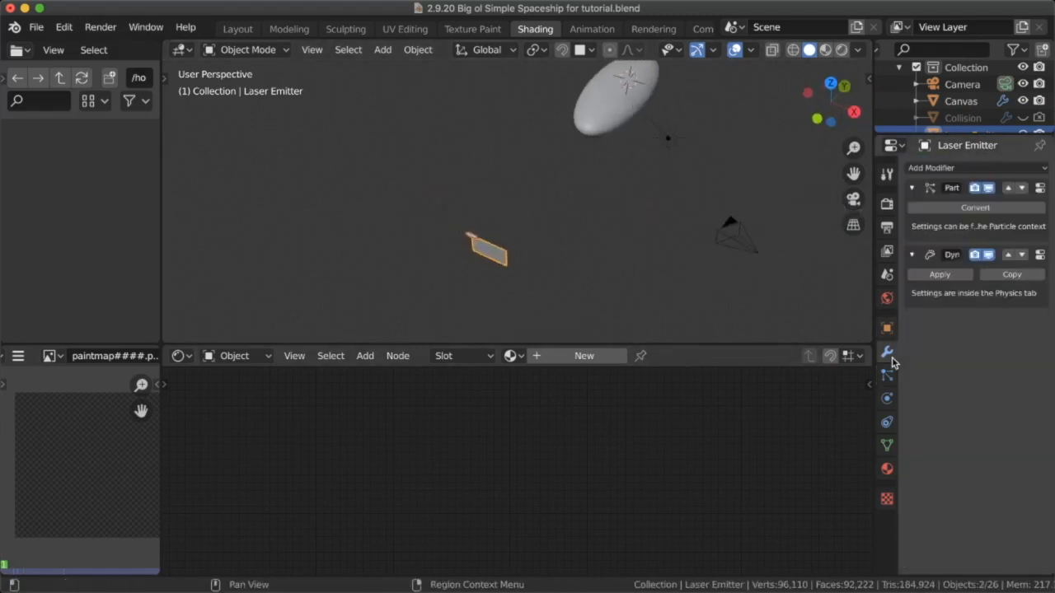
{"action": "left_click", "coordinate": [887, 445]}
{"action": "left_click", "coordinate": [888, 421]}
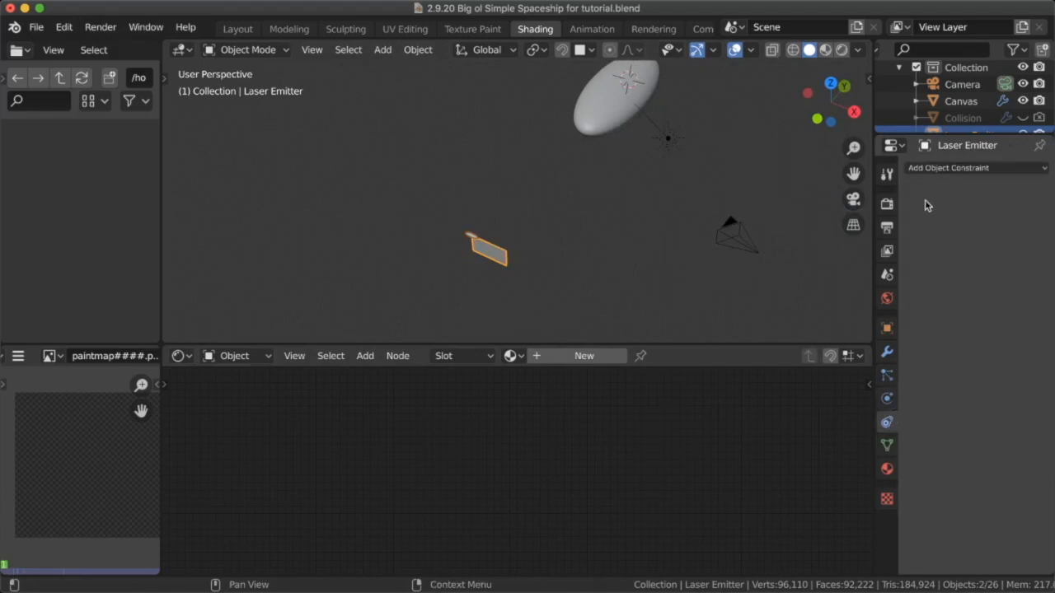
{"action": "left_click", "coordinate": [946, 167]}
{"action": "left_click", "coordinate": [931, 212]}
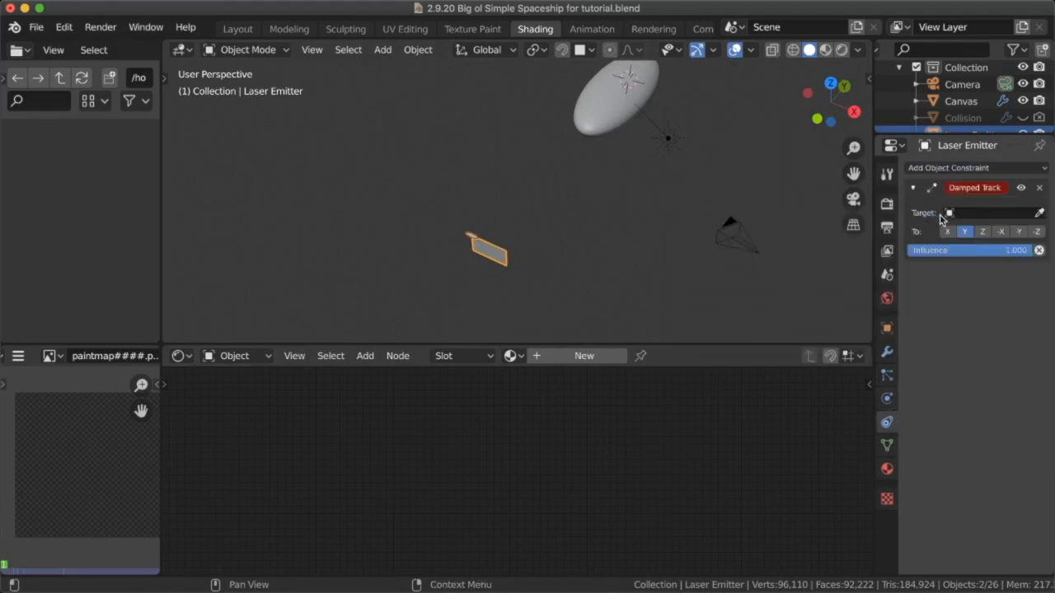
- Make the Damped Track constraint target the Canvas shield along the Z axis and save the file
{"action": "left_click", "coordinate": [1038, 212]}
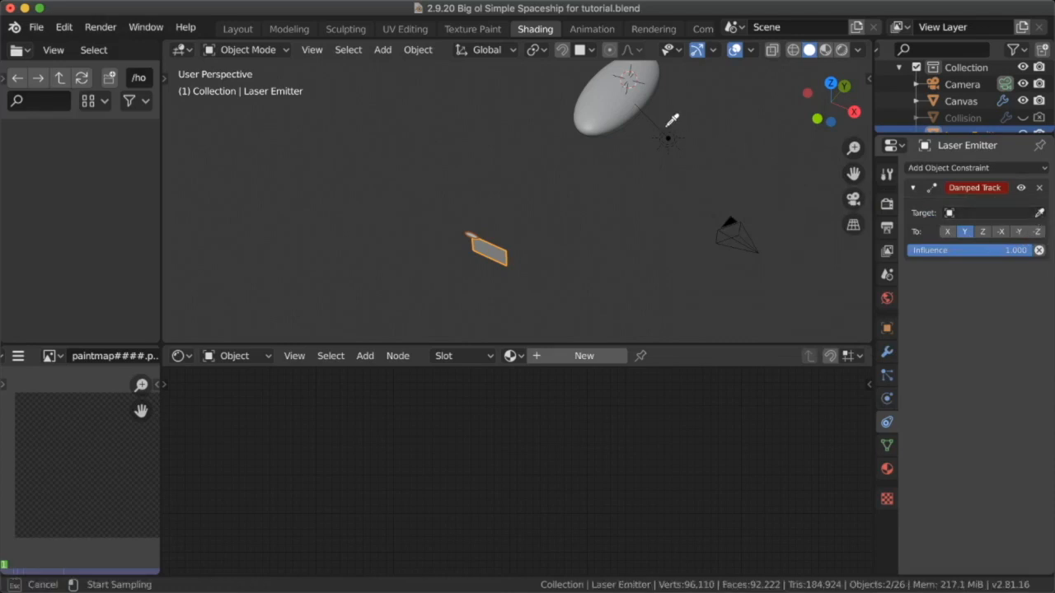
{"action": "left_click", "coordinate": [624, 99]}
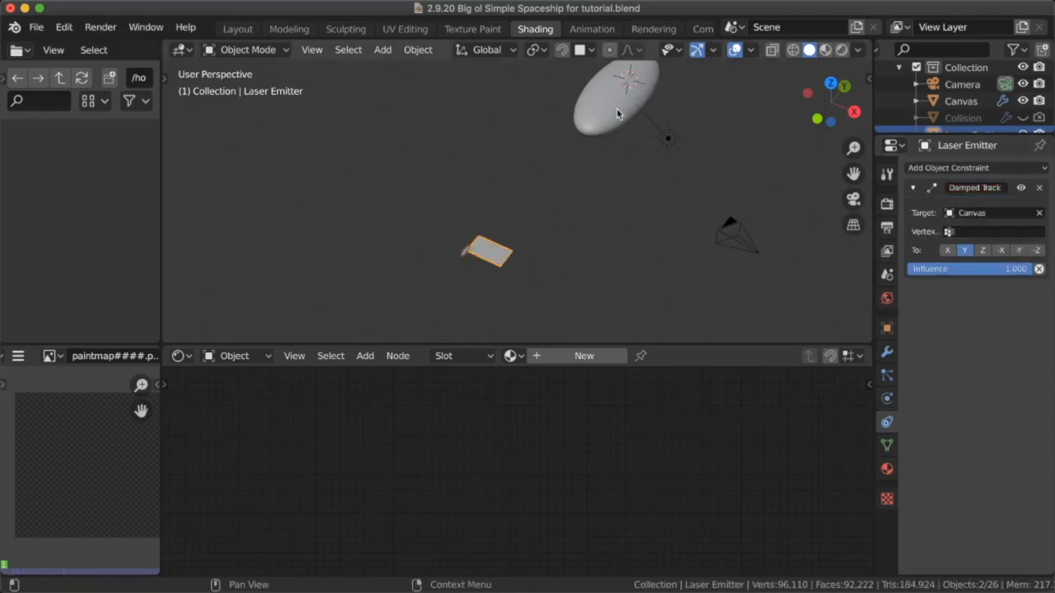
{"action": "left_click", "coordinate": [984, 251]}
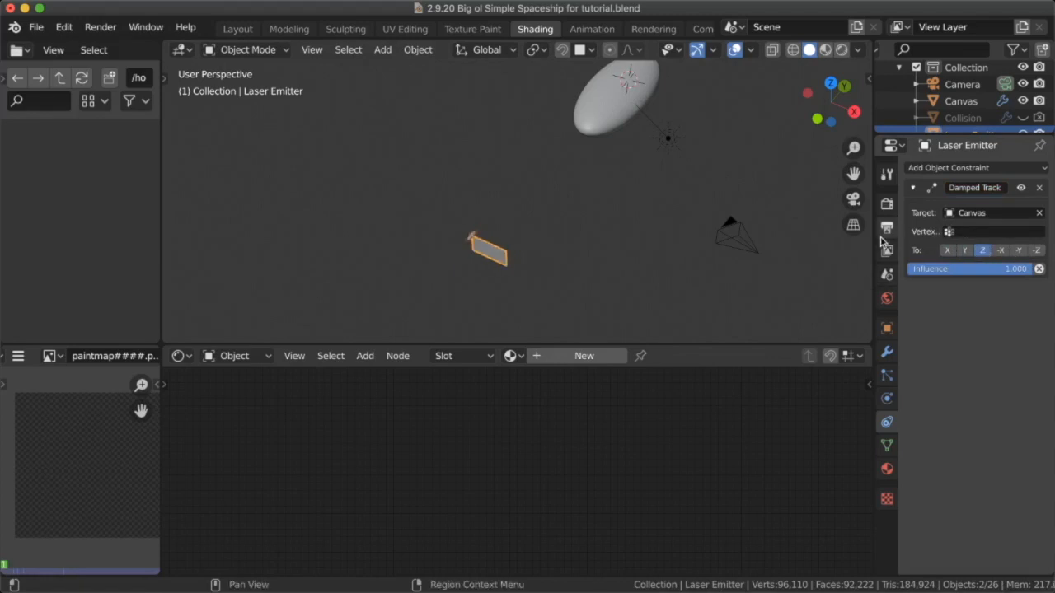
{"action": "key", "text": "space"}
{"action": "key", "text": "Escape"}
{"action": "key", "text": "super+s"}
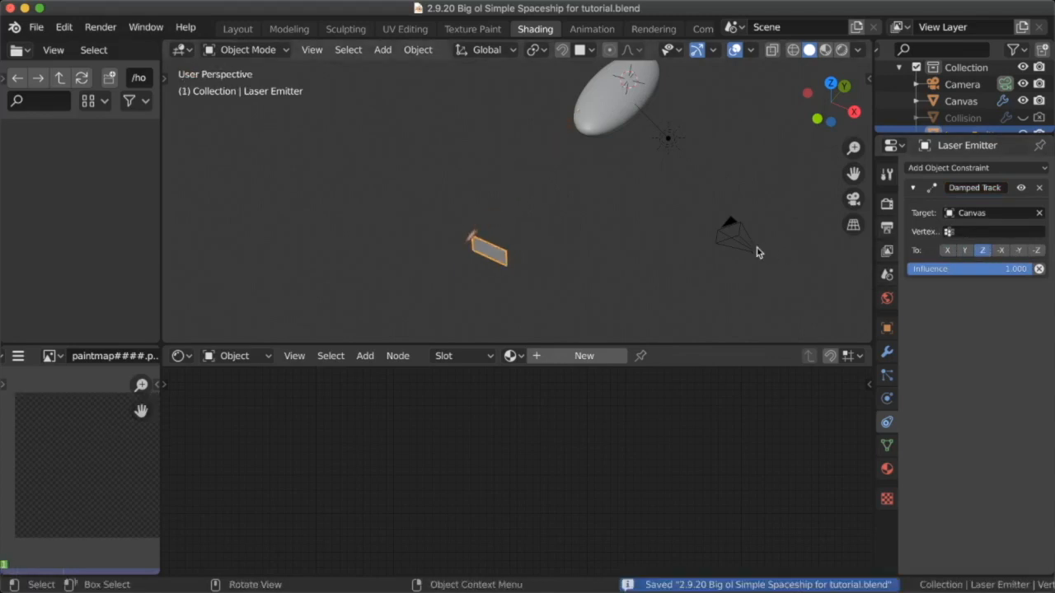
- In the Layout workspace, enable auto keying and move the laser emitter about 6.49 m in X, 3.57 m in Y and -1.28 m in Z
{"action": "left_click", "coordinate": [238, 29]}
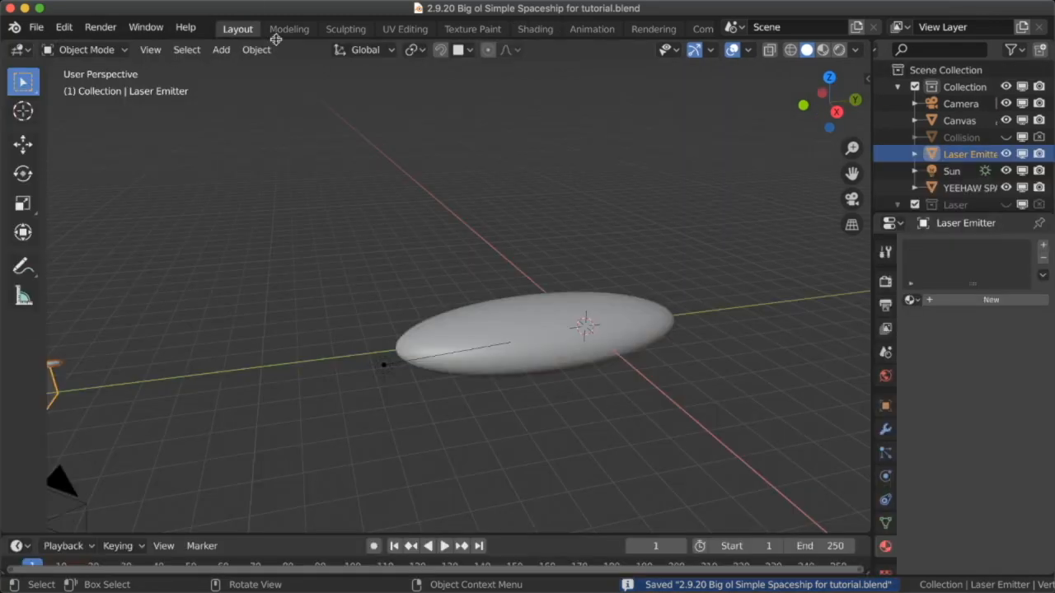
{"action": "middle_click_drag", "start_coordinate": [494, 287], "coordinate": [535, 337]}
{"action": "scroll", "coordinate": [536, 332], "scroll_direction": "down", "scroll_amount": 1}
{"action": "middle_click_drag", "start_coordinate": [483, 379], "coordinate": [537, 294], "text": "shift"}
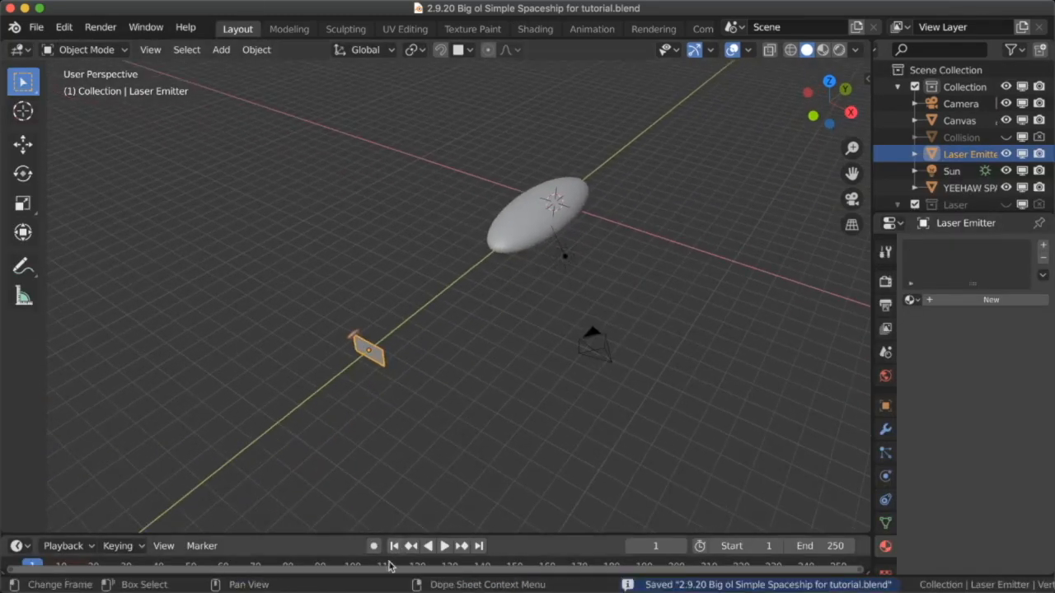
{"action": "left_click", "coordinate": [371, 546]}
{"action": "key", "text": "g"}
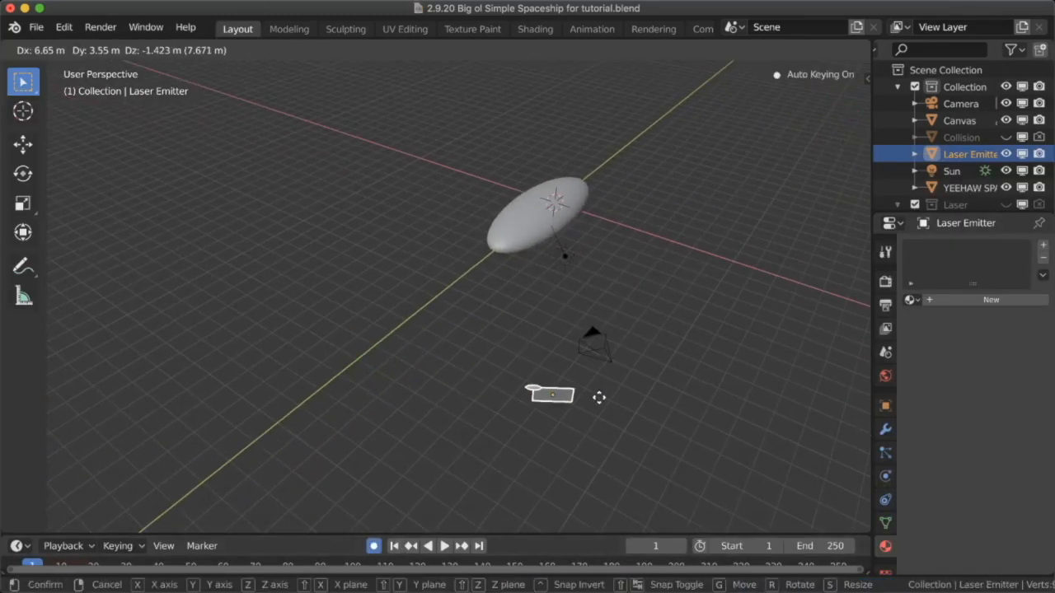
{"action": "left_click", "coordinate": [597, 398]}
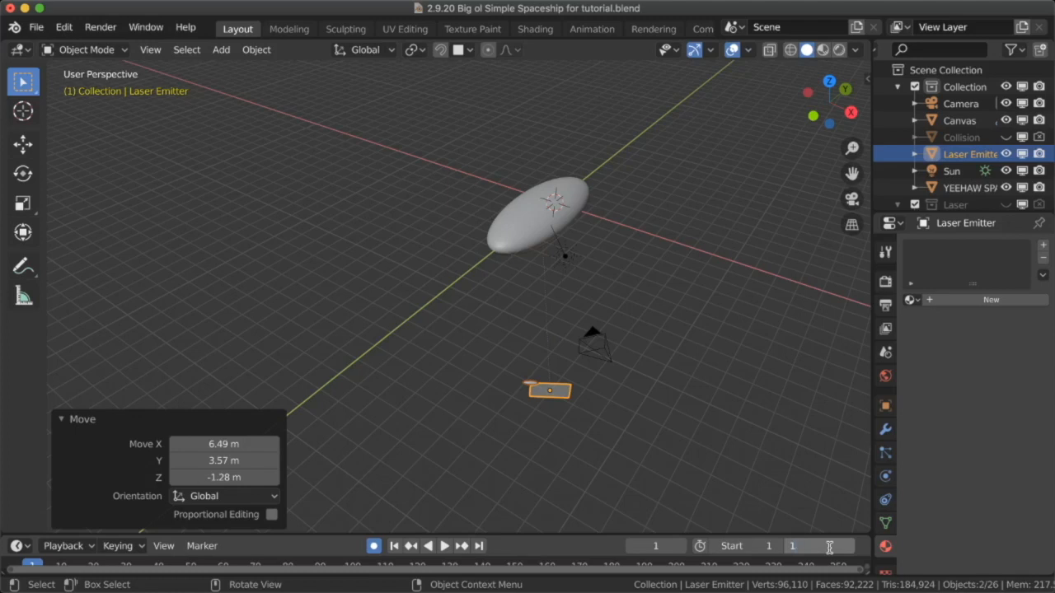
- Set the animation's end frame to 150 and go to that frame
{"action": "scroll", "coordinate": [537, 306], "scroll_direction": "up", "scroll_amount": 3}
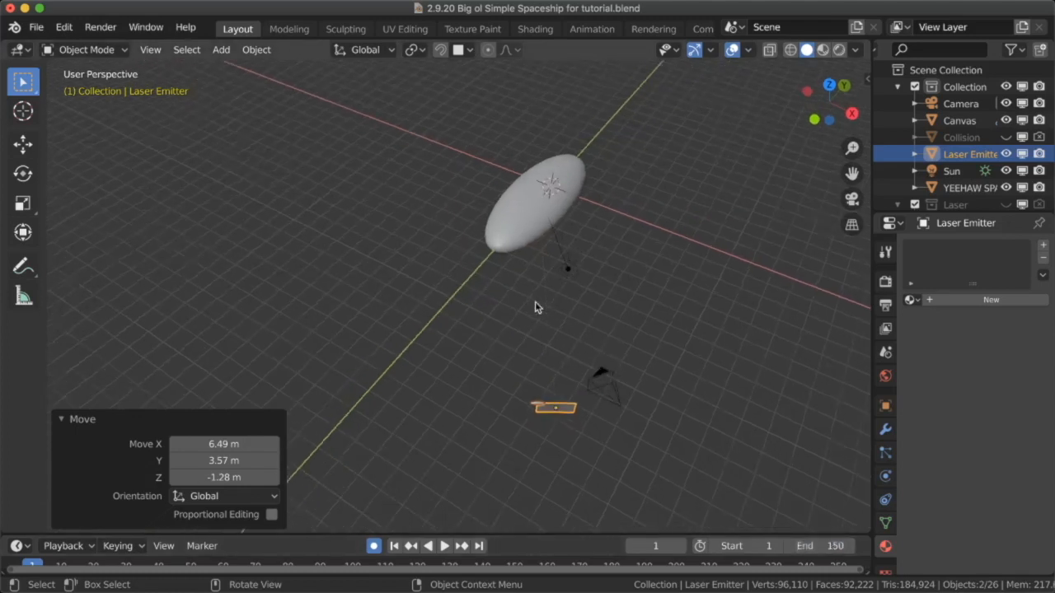
{"action": "key", "text": "shift+Right"}
{"action": "scroll", "coordinate": [536, 299], "scroll_direction": "down", "scroll_amount": 3, "text": "shift"}
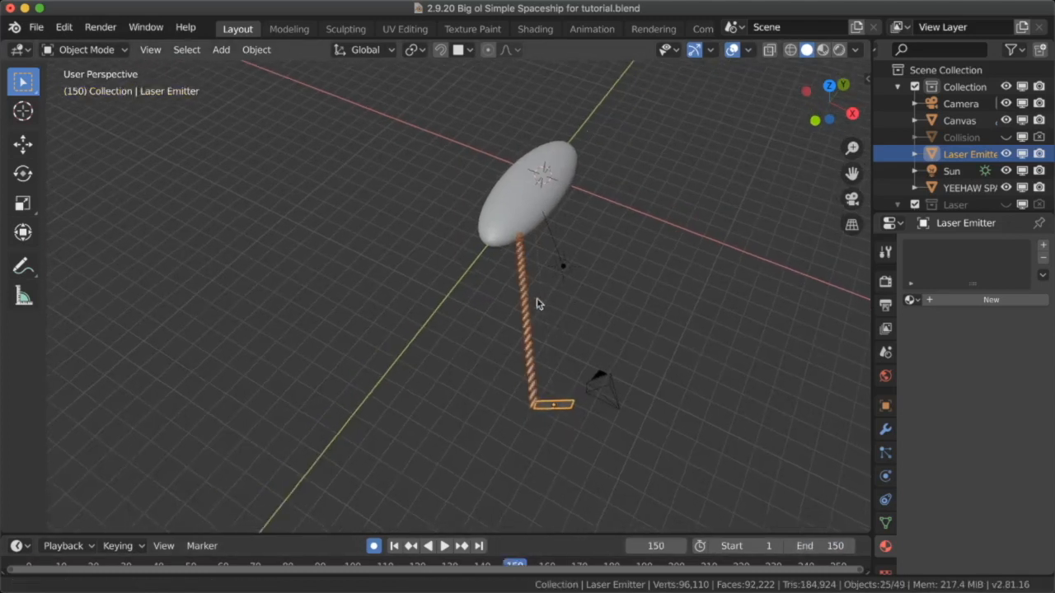
- Enable Rotation for the emitter's Laser Beams particles and turn off Object Rotation for the instanced object
{"action": "scroll", "coordinate": [624, 322], "scroll_direction": "up", "scroll_amount": 2}
{"action": "left_click", "coordinate": [885, 428]}
{"action": "left_click", "coordinate": [885, 452]}
{"action": "scroll", "coordinate": [950, 467], "scroll_direction": "down", "scroll_amount": 5}
{"action": "scroll", "coordinate": [950, 468], "scroll_direction": "down", "scroll_amount": 6}
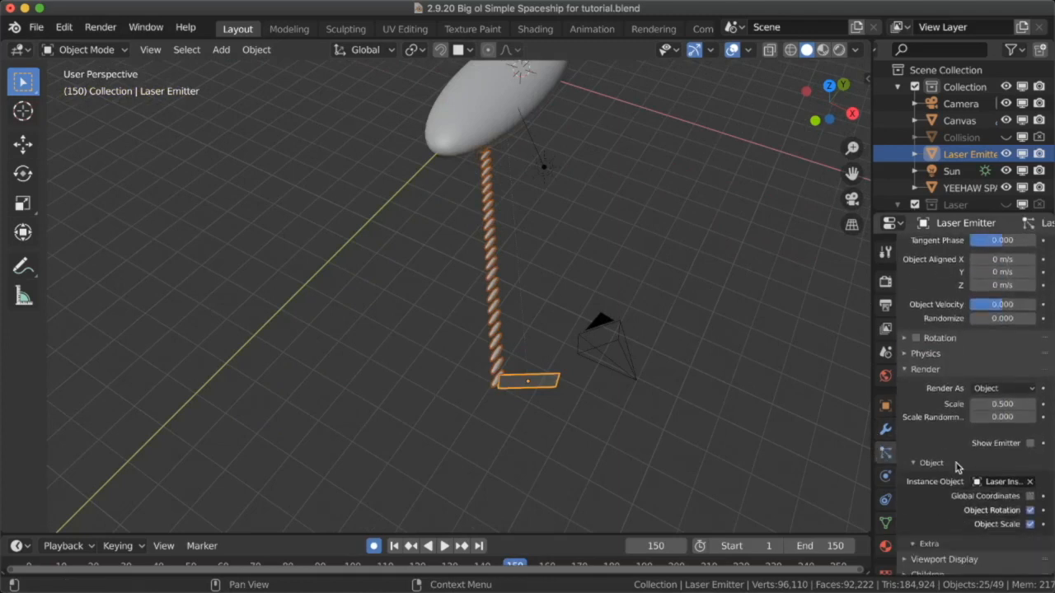
{"action": "left_click", "coordinate": [1030, 481]}
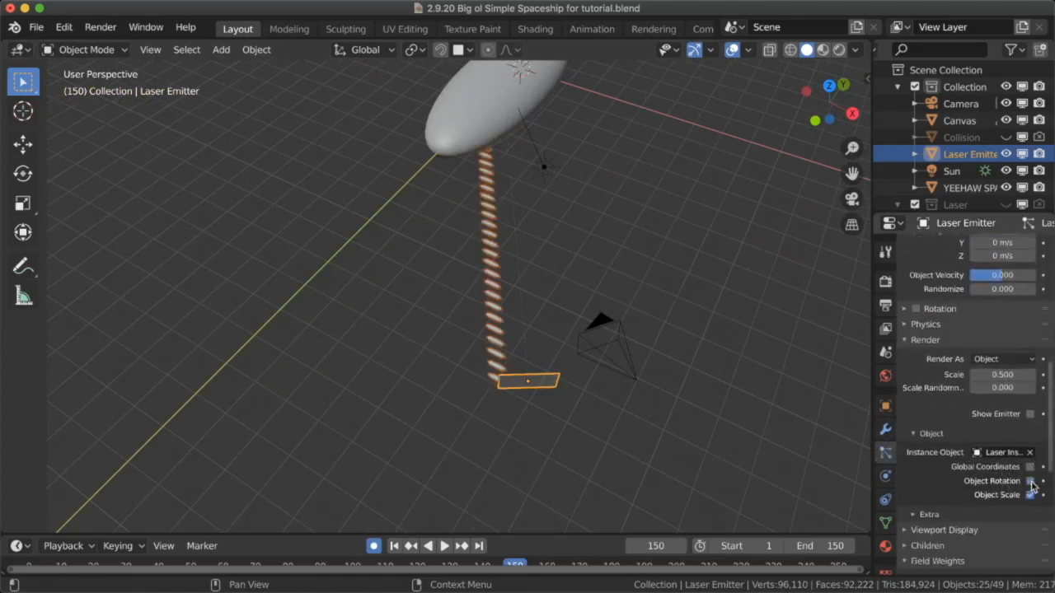
{"action": "left_click", "coordinate": [1030, 482]}
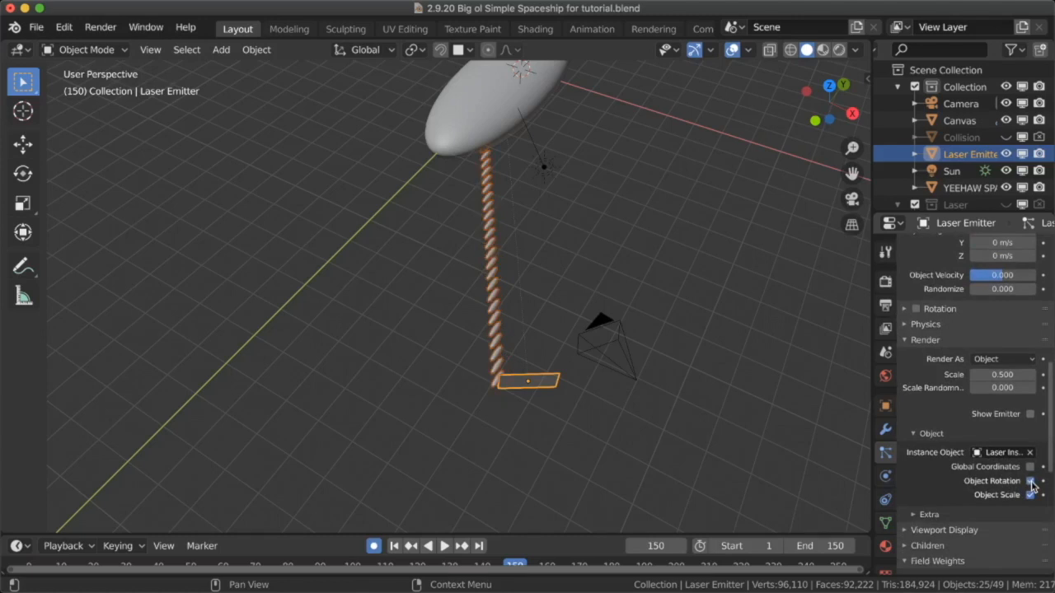
{"action": "left_click", "coordinate": [918, 311]}
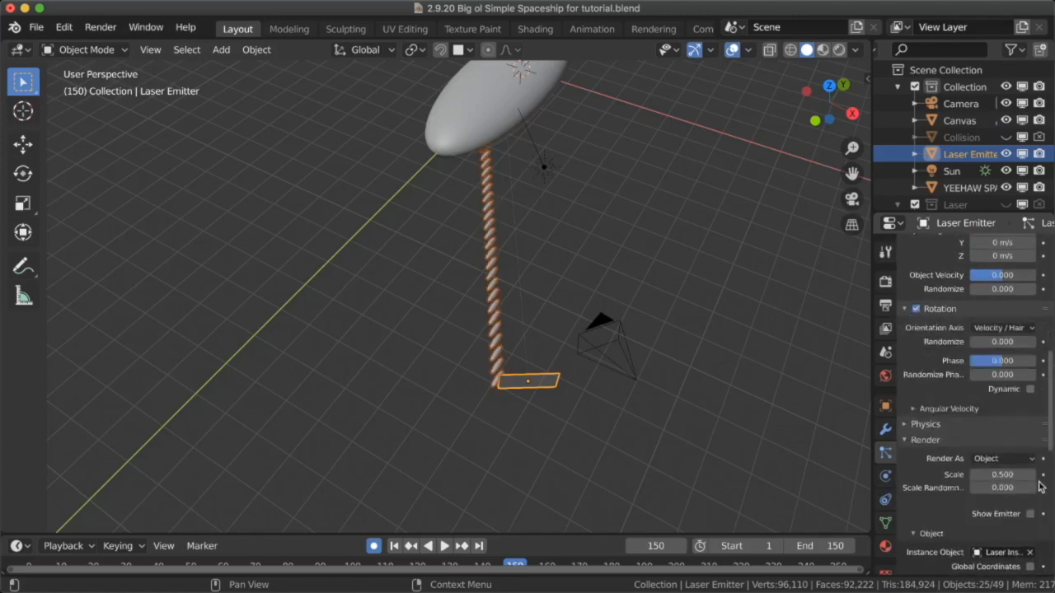
{"action": "scroll", "coordinate": [1029, 515], "scroll_direction": "down", "scroll_amount": 2}
{"action": "left_click", "coordinate": [1030, 523]}
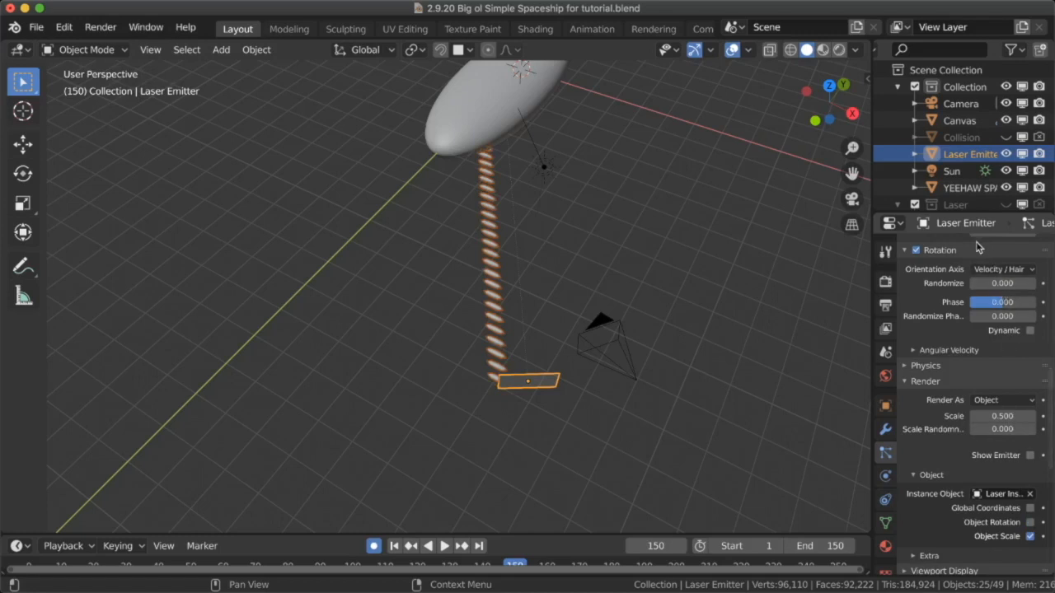
- Reveal the Laser Instance object and rotate its mesh 90° about the global Z axis in Edit Mode
{"action": "left_click", "coordinate": [914, 204]}
{"action": "scroll", "coordinate": [902, 172], "scroll_direction": "down", "scroll_amount": 1}
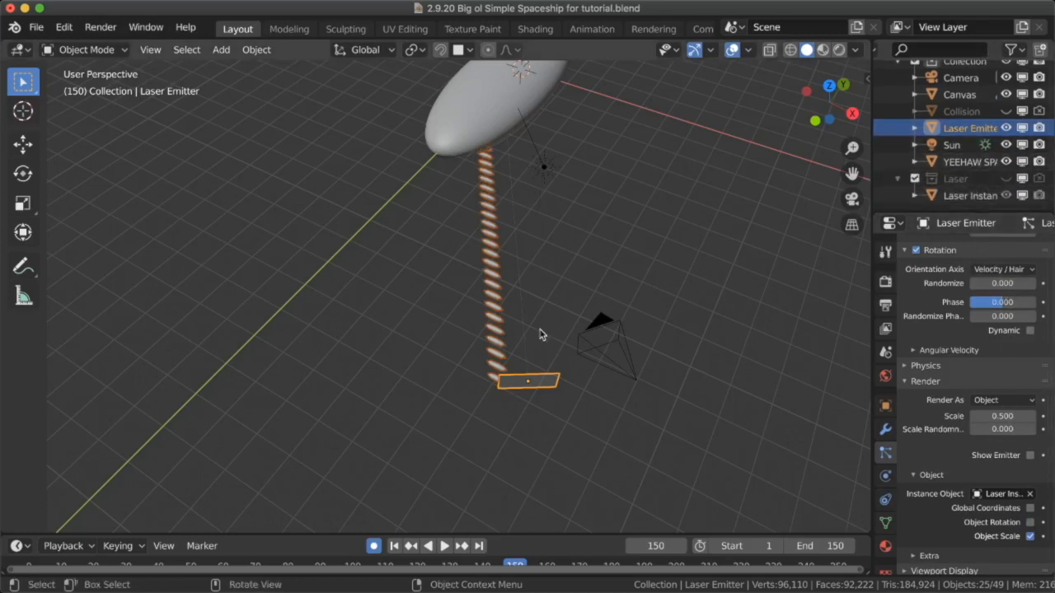
{"action": "left_click", "coordinate": [381, 216]}
{"action": "key", "text": "r"}
{"action": "key", "text": "Escape"}
{"action": "key", "text": "Tab"}
{"action": "type", "text": "rx"}
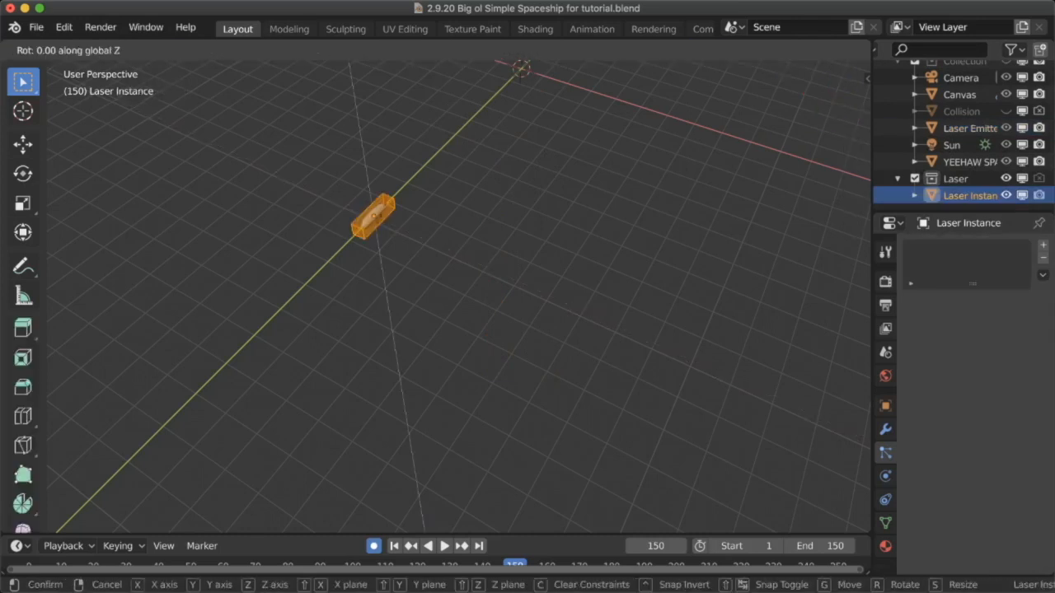
{"action": "type", "text": "90"}
{"action": "key", "text": "Return"}
{"action": "key", "text": "Tab"}
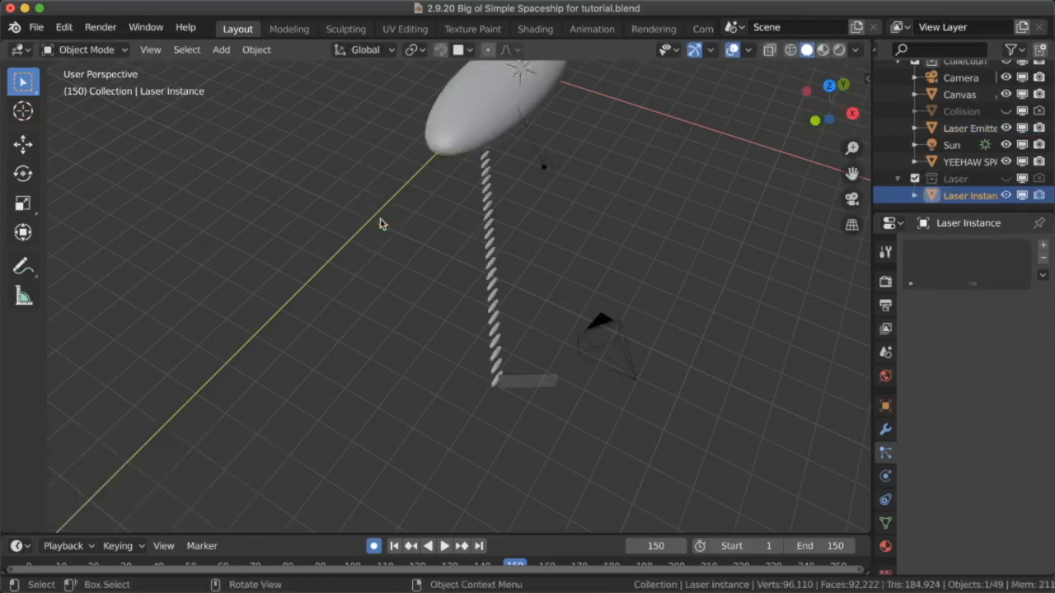
- Select the laser emitter again and turn Object Rotation back on in its particle render settings
{"action": "left_click", "coordinate": [526, 378]}
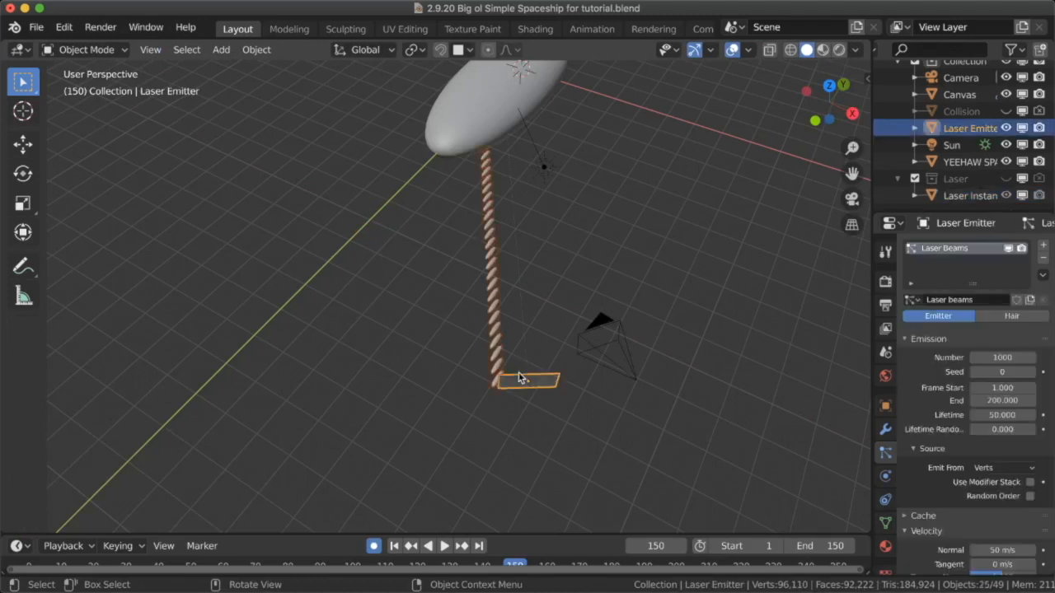
{"action": "scroll", "coordinate": [1019, 489], "scroll_direction": "down", "scroll_amount": 3}
{"action": "scroll", "coordinate": [1022, 492], "scroll_direction": "down", "scroll_amount": 9}
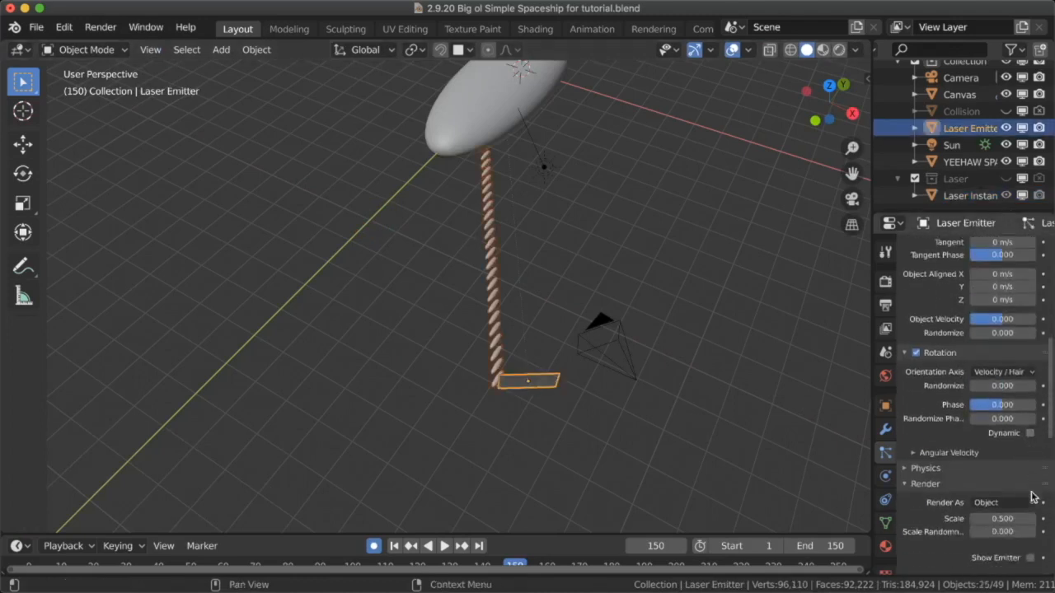
{"action": "scroll", "coordinate": [1030, 462], "scroll_direction": "up", "scroll_amount": 7}
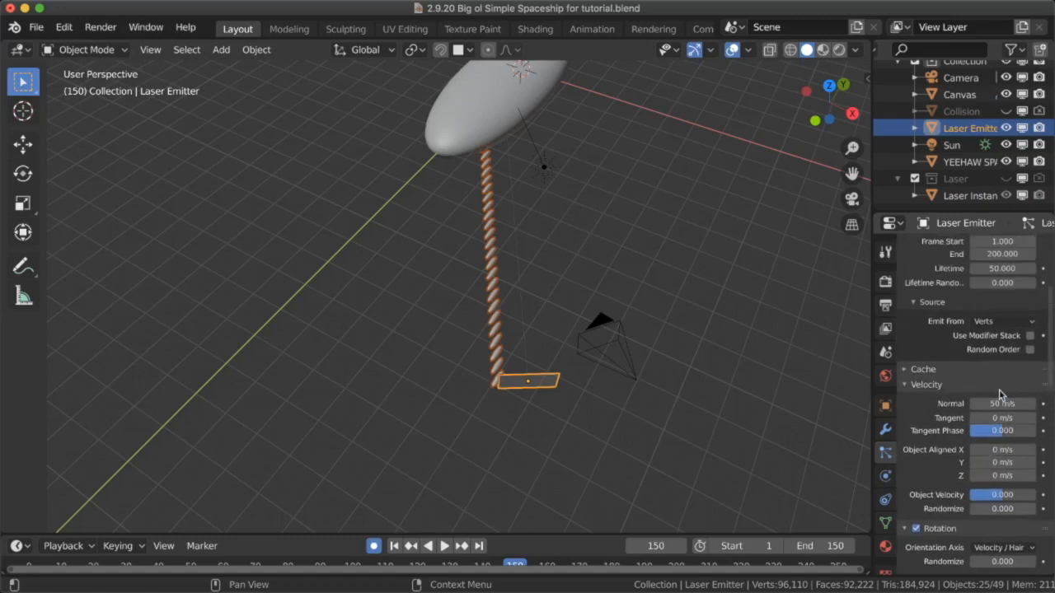
{"action": "scroll", "coordinate": [1030, 345], "scroll_direction": "up", "scroll_amount": 5}
{"action": "scroll", "coordinate": [864, 353], "scroll_direction": "down", "scroll_amount": 3}
{"action": "scroll", "coordinate": [989, 445], "scroll_direction": "down", "scroll_amount": 8}
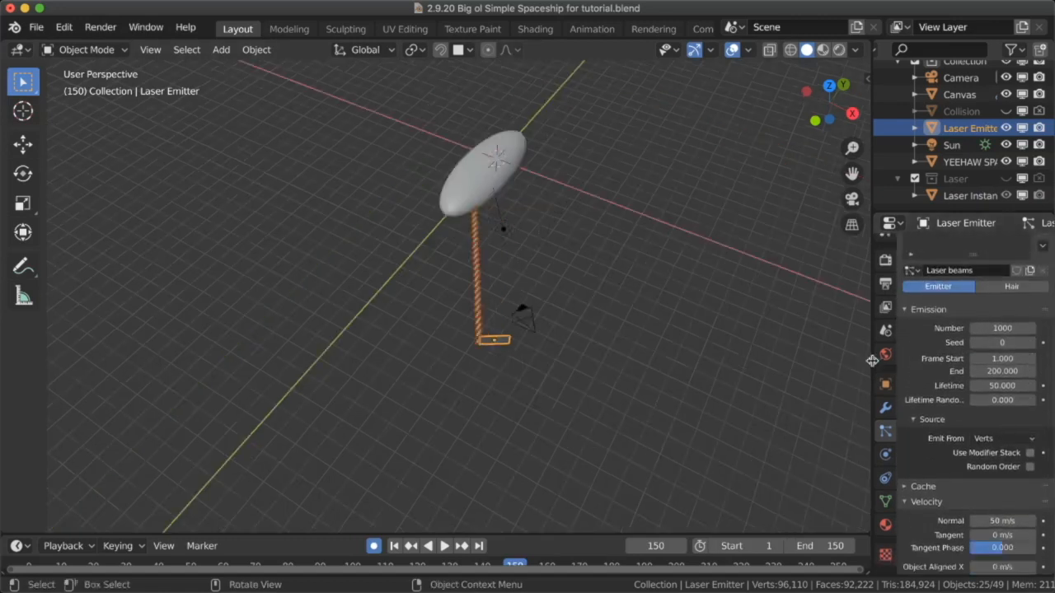
{"action": "scroll", "coordinate": [1018, 490], "scroll_direction": "down", "scroll_amount": 5}
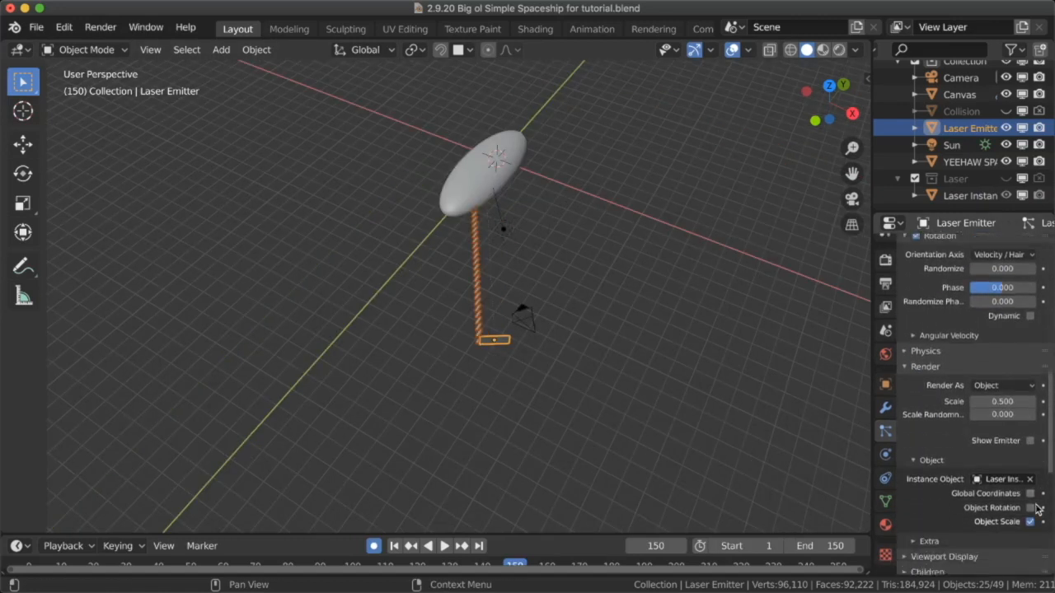
{"action": "left_click", "coordinate": [1030, 493]}
- Show the Laser collection and rotate the Laser Instance mesh 90° about global Z with the particles visible
{"action": "key", "text": "Tab"}
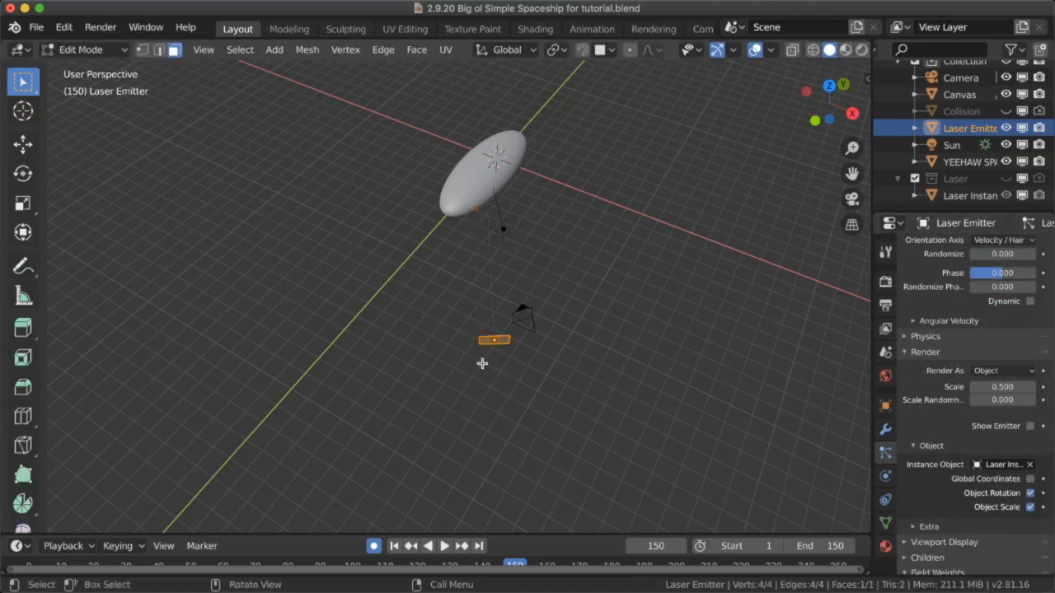
{"action": "key", "text": "Tab"}
{"action": "left_click", "coordinate": [948, 179]}
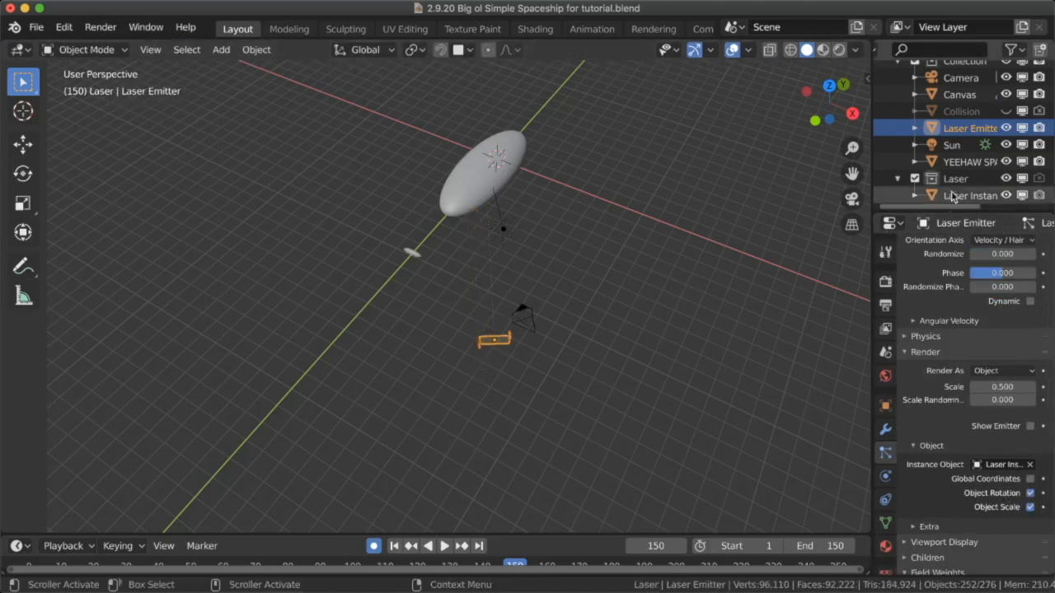
{"action": "key", "text": "Tab"}
{"action": "key", "text": "Tab"}
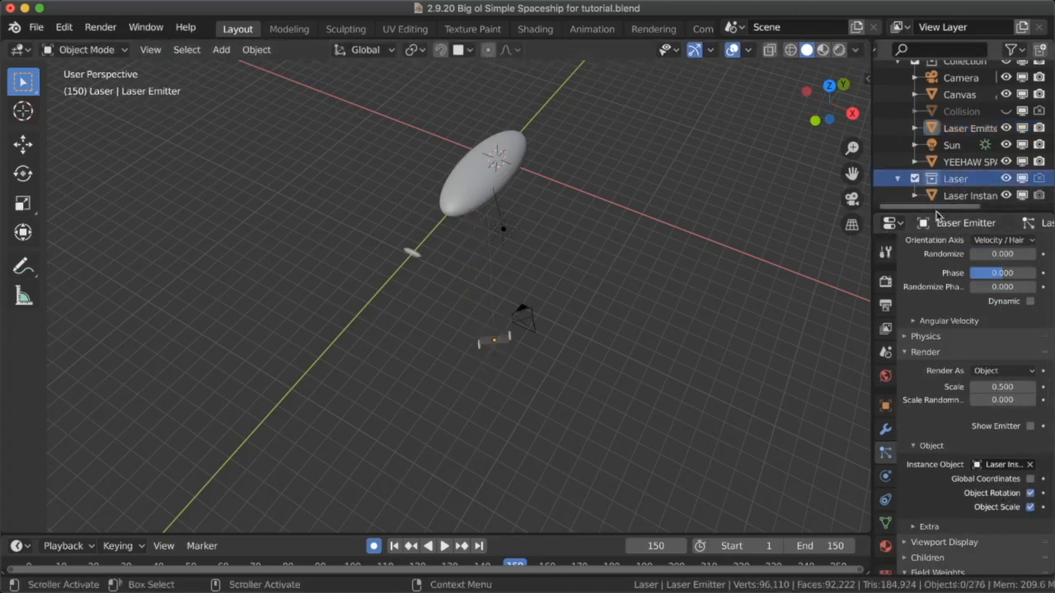
{"action": "left_click", "coordinate": [961, 196]}
{"action": "key", "text": "Tab"}
{"action": "type", "text": "r"}
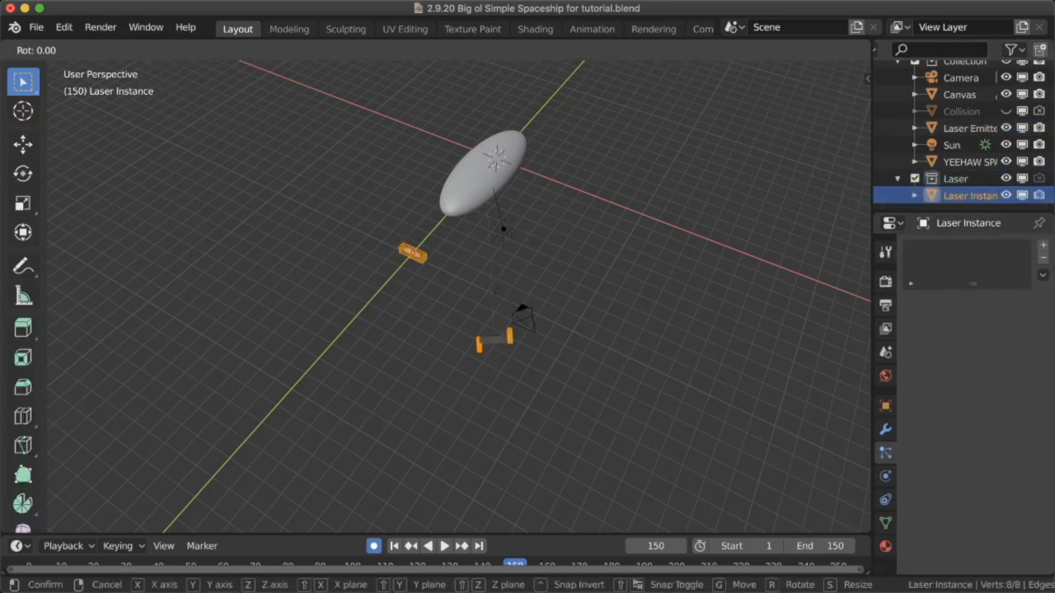
{"action": "type", "text": "90z"}
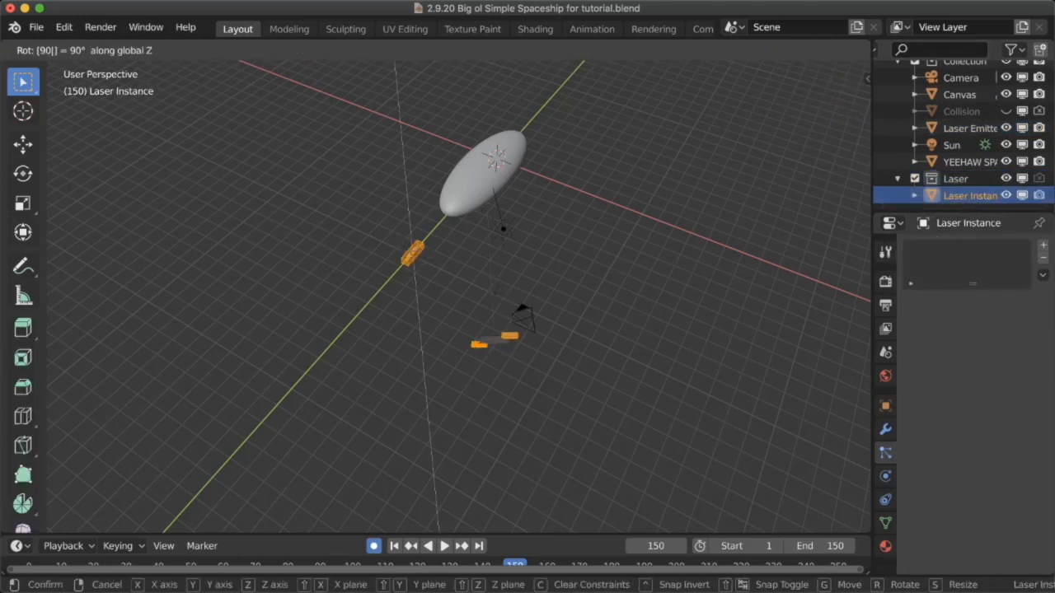
{"action": "key", "text": "Return"}
{"action": "key", "text": "Tab"}
- Play the beam animation, rotate the Laser Instance mesh another 90° about global Z in Edit Mode, and replay it
{"action": "key", "text": "space"}
{"action": "key", "text": "space"}
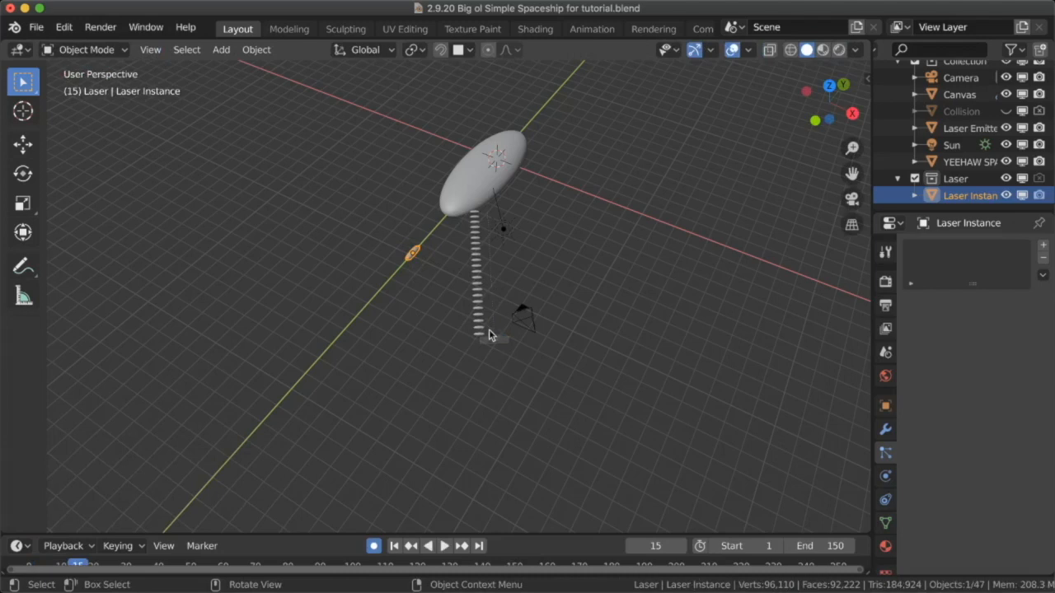
{"action": "key", "text": "Tab"}
{"action": "type", "text": "rz90"}
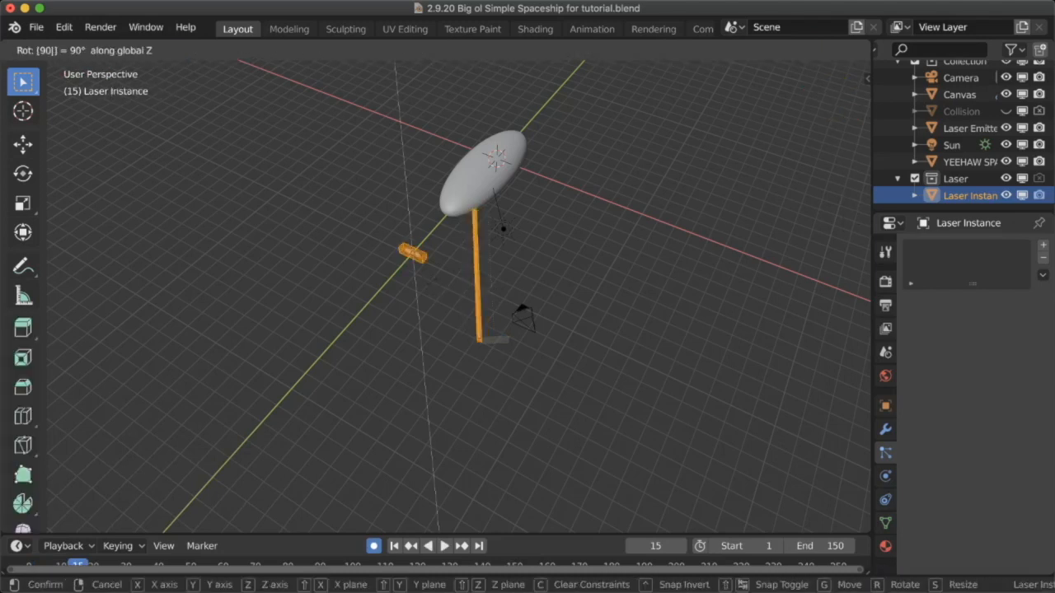
{"action": "key", "text": "Return"}
{"action": "key", "text": "Tab"}
{"action": "key", "text": "space"}
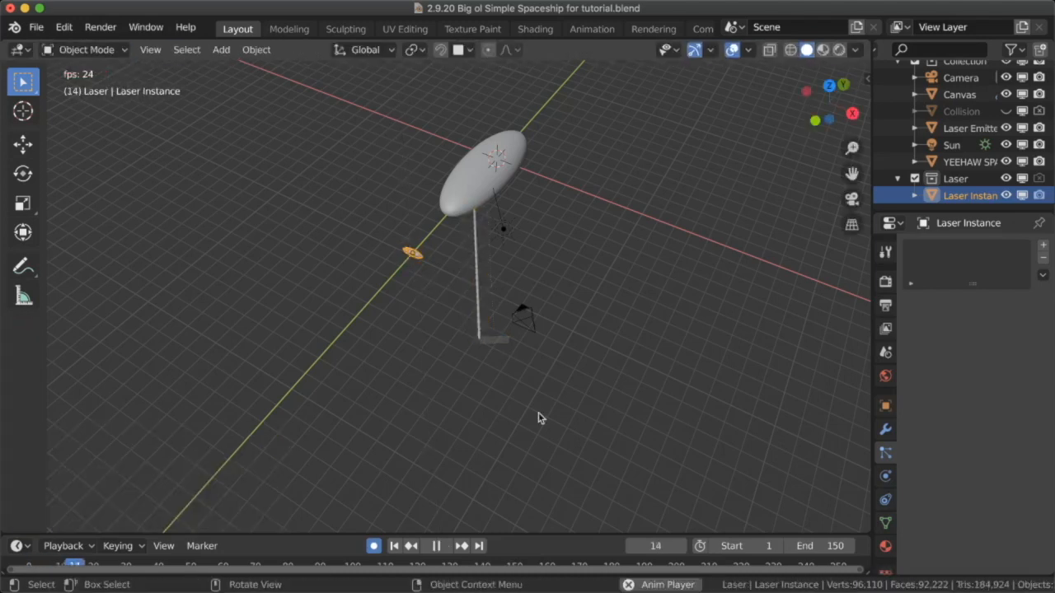
{"action": "key", "text": "space"}
- Review the Laser Emitter's particle Rotation and instance Object Rotation settings, and replay the laser beams from the first frame
{"action": "left_click", "coordinate": [494, 339]}
{"action": "scroll", "coordinate": [988, 445], "scroll_direction": "down", "scroll_amount": 10}
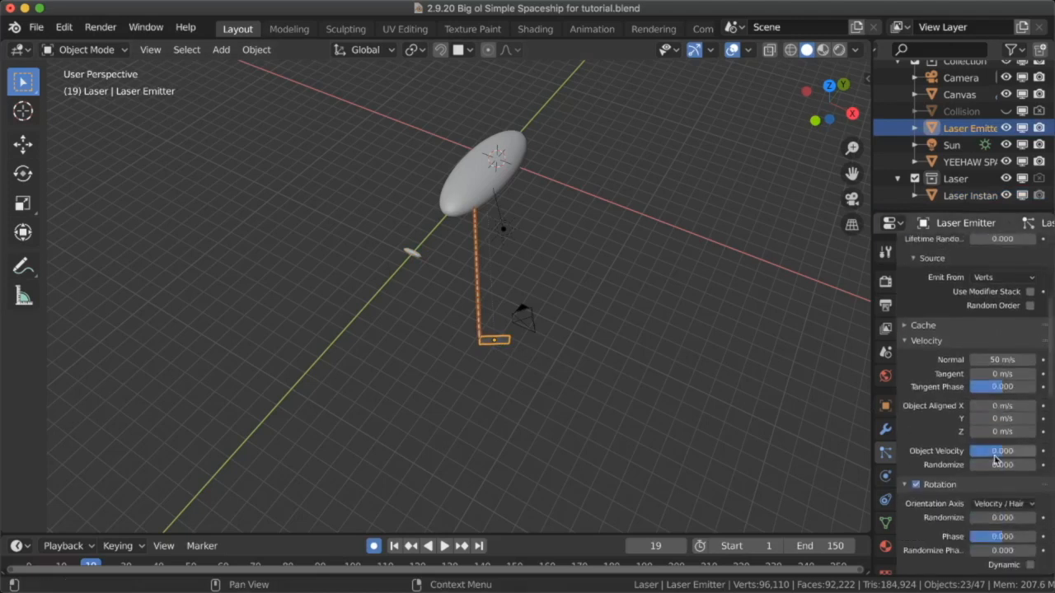
{"action": "scroll", "coordinate": [1010, 450], "scroll_direction": "down", "scroll_amount": 6}
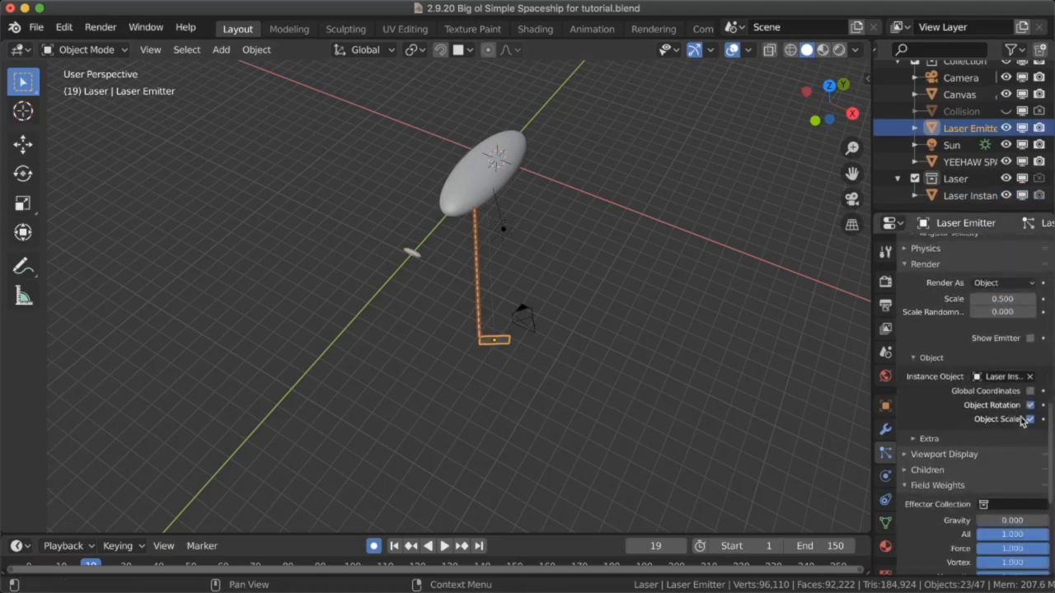
{"action": "scroll", "coordinate": [1014, 412], "scroll_direction": "up", "scroll_amount": 6}
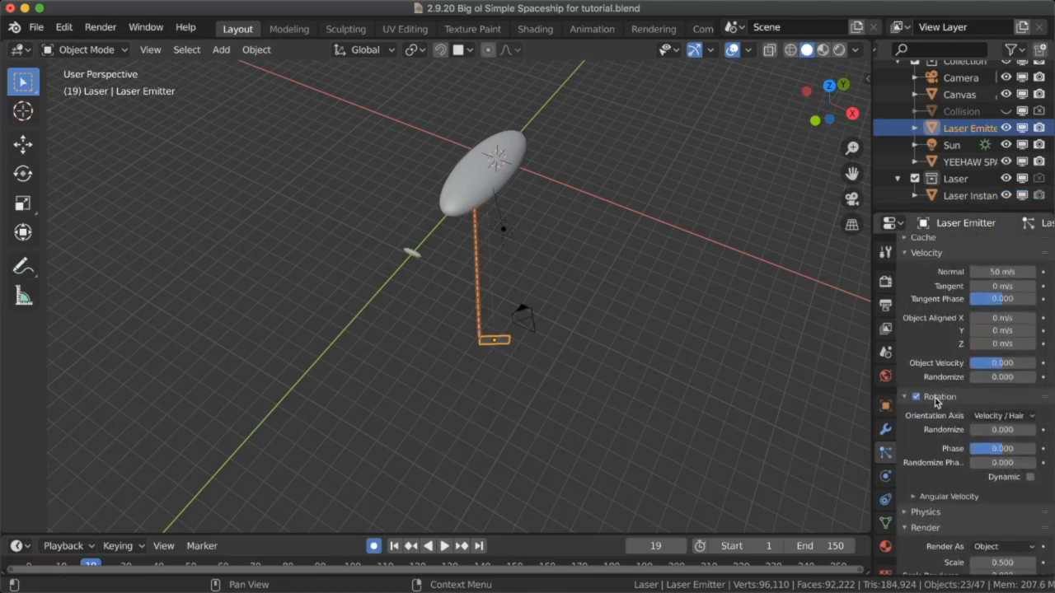
{"action": "key", "text": "shift+Left"}
{"action": "key", "text": "space"}
{"action": "key", "text": "space"}
{"action": "key", "text": "space"}
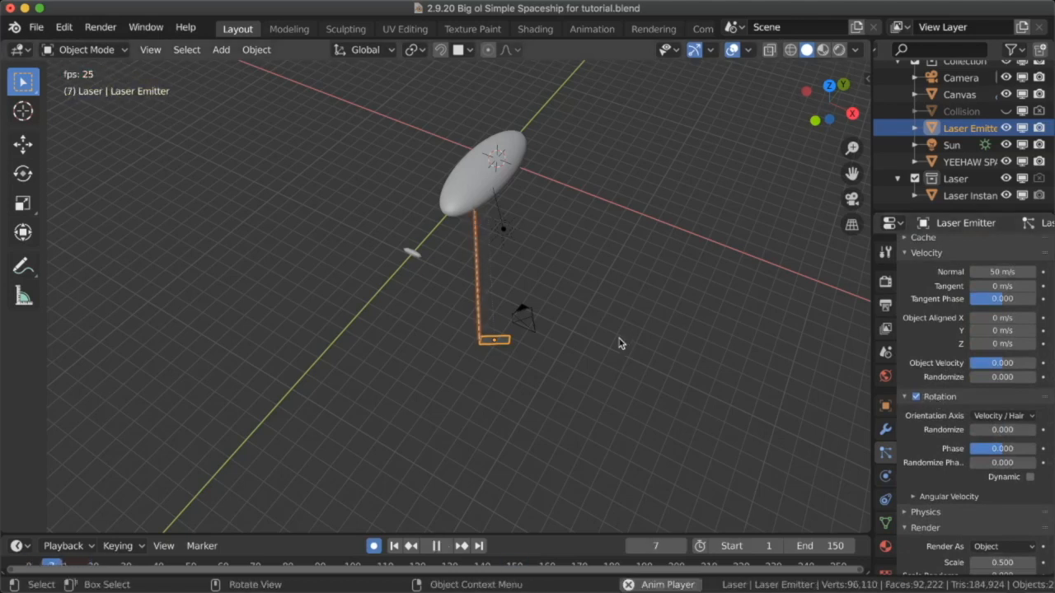
{"action": "key", "text": "space"}
{"action": "key", "text": "shift+Right"}
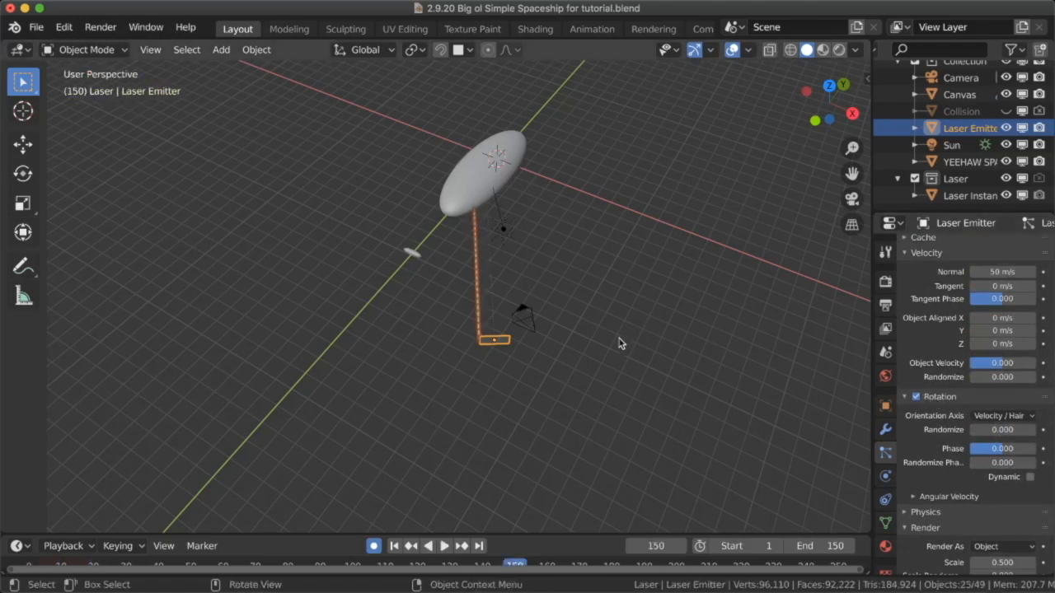
- Inspect the Laser Instance mesh in Edit Mode, return to Object Mode, and save the file
{"action": "left_click", "coordinate": [419, 253]}
{"action": "key", "text": "Tab"}
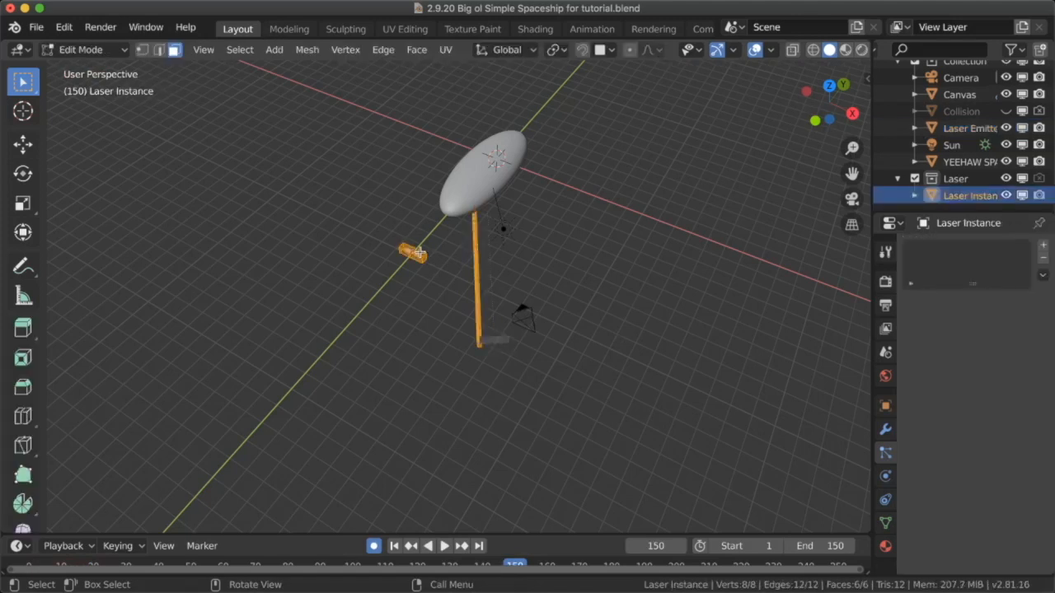
{"action": "key", "text": "Tab"}
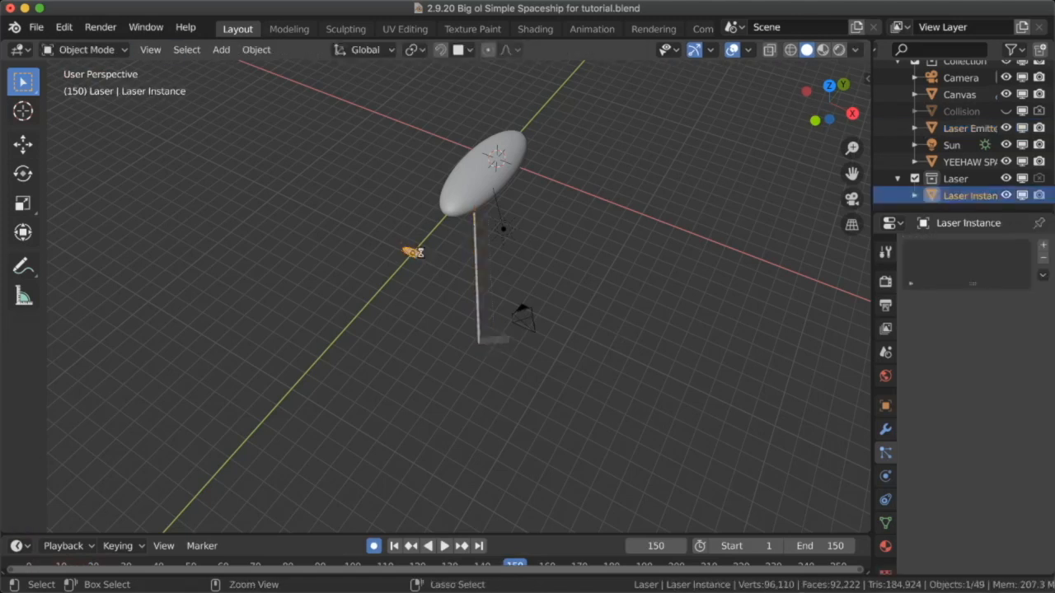
{"action": "key", "text": "ctrl+s"}
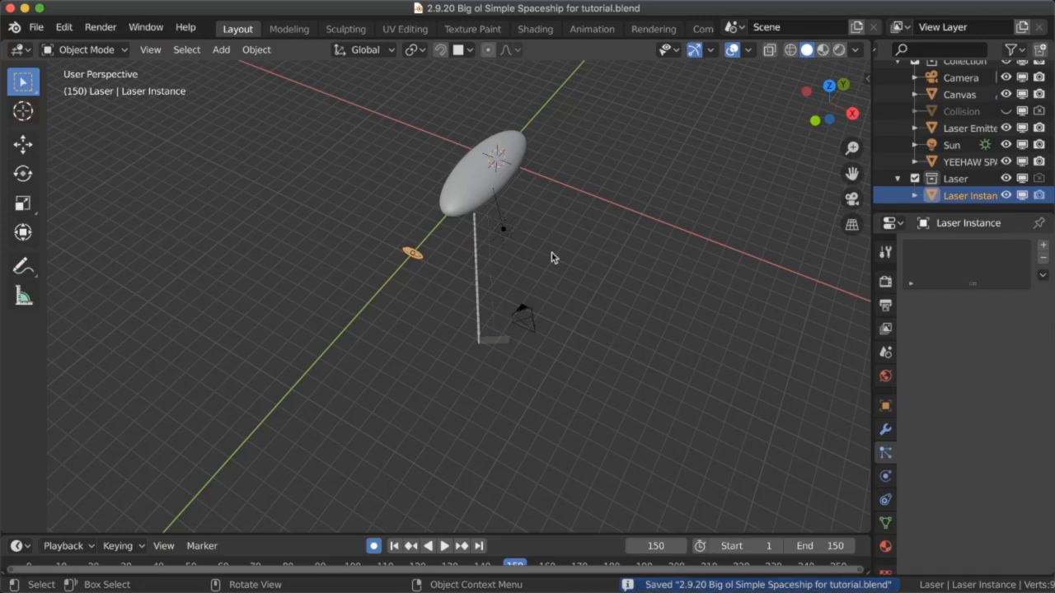
- Move the Laser Emitter at frame 150 by about -16.6 m X, -0.66 m Y and 8.01 m Z, and play the animation
{"action": "left_click", "coordinate": [496, 356]}
{"action": "left_click", "coordinate": [502, 358]}
{"action": "middle_click_drag", "start_coordinate": [502, 359], "coordinate": [569, 324]}
{"action": "key", "text": "g"}
{"action": "left_click", "coordinate": [260, 175]}
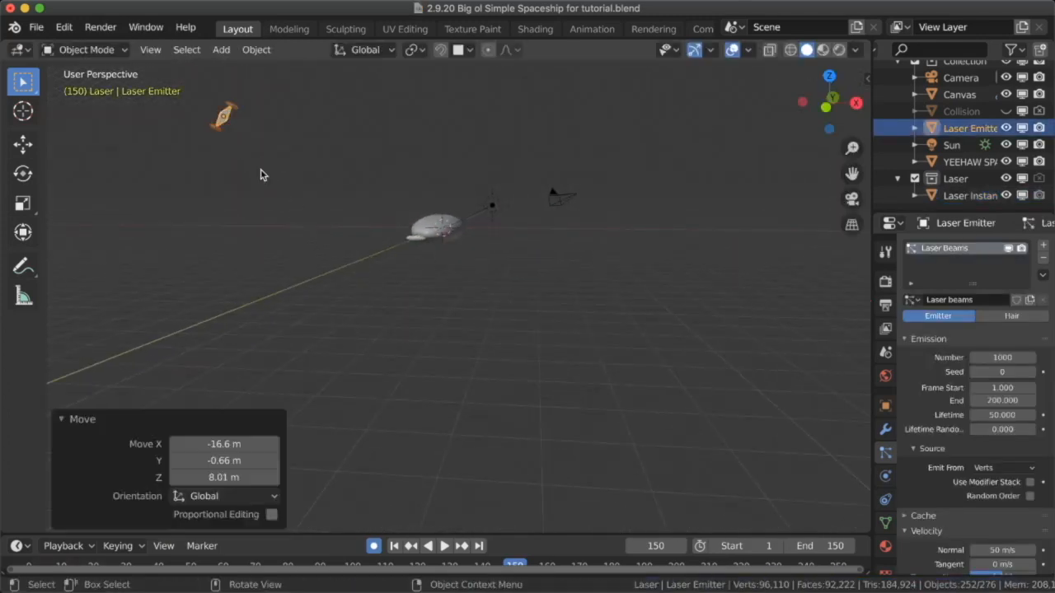
{"action": "key", "text": "ctrl+z"}
{"action": "key", "text": "space"}
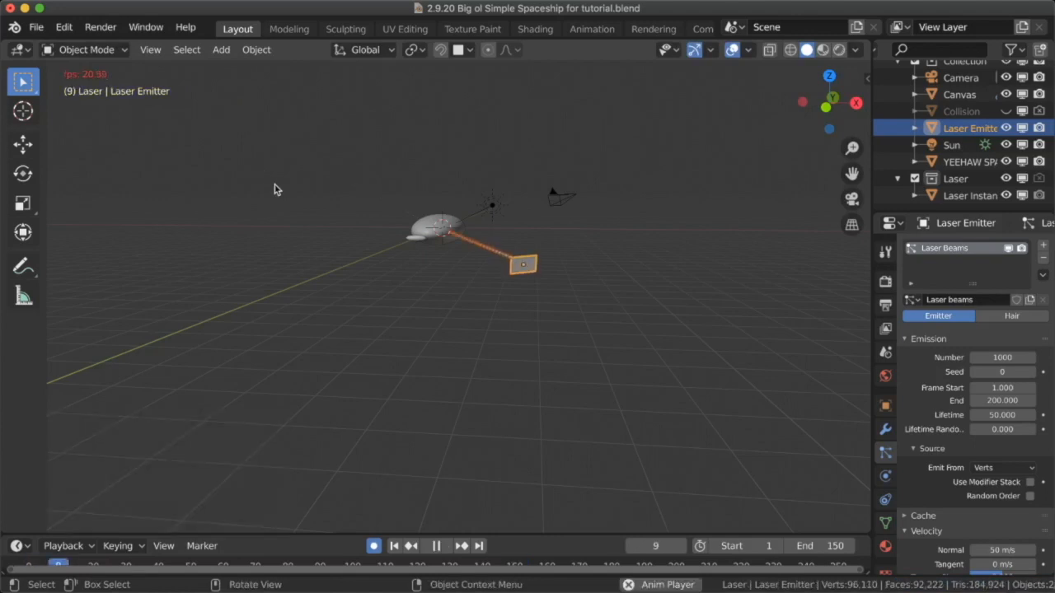
{"action": "middle_click_drag", "start_coordinate": [304, 176], "coordinate": [461, 291]}
{"action": "scroll", "coordinate": [436, 225], "scroll_direction": "down", "scroll_amount": 2}
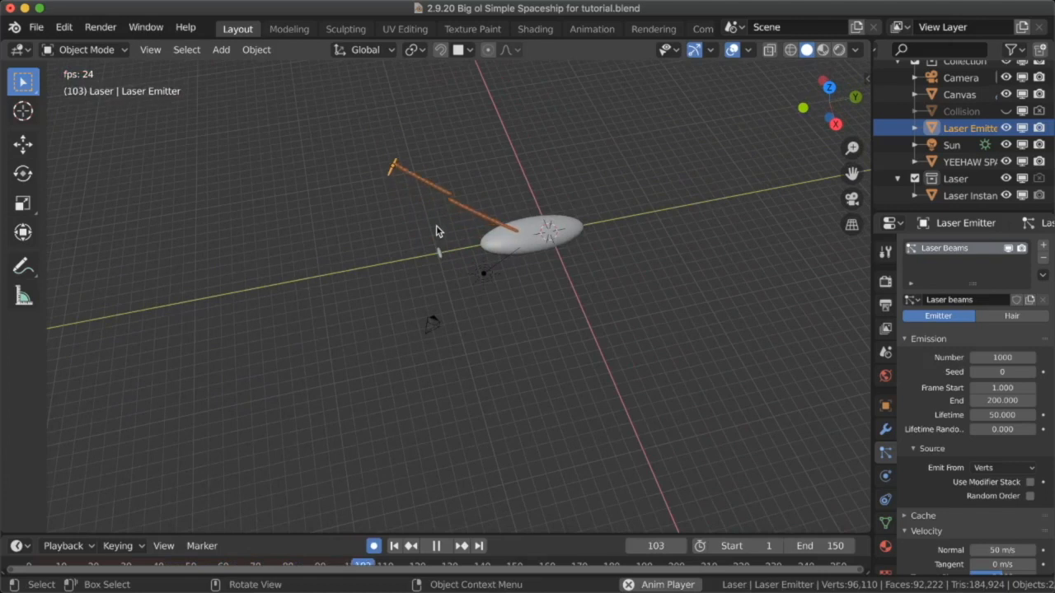
- Move the Laser Emitter about -9.82 m along Y at frame 1 and play the animation
{"action": "key", "text": "space"}
{"action": "key", "text": "shift+Left"}
{"action": "key", "text": "g"}
{"action": "key", "text": "y"}
{"action": "left_click", "coordinate": [386, 353]}
{"action": "key", "text": "space"}
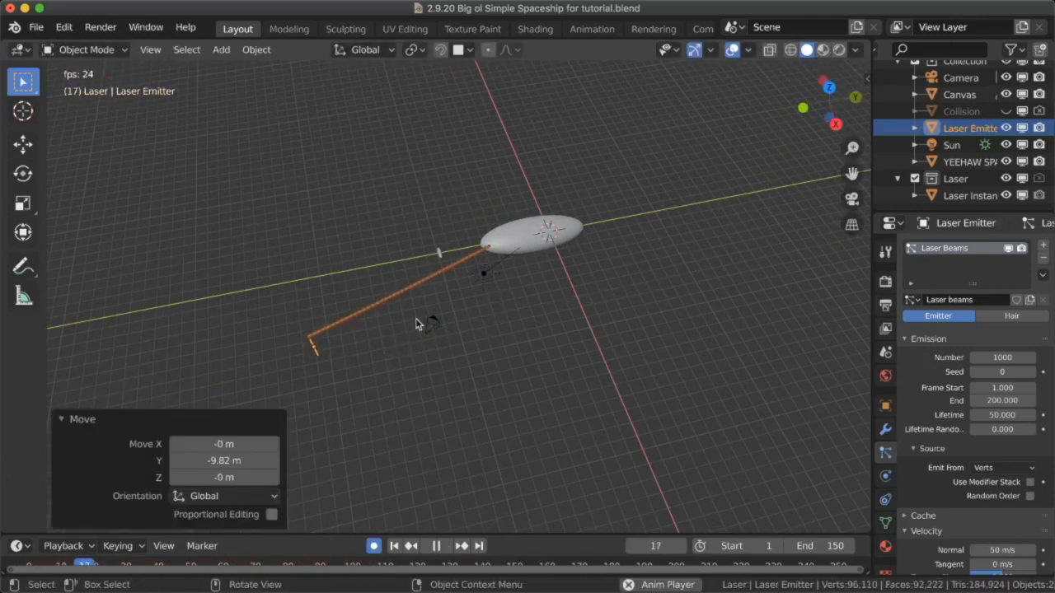
- Reposition the Laser Emitter along Y at frame 150 and play the animation to check the beams against the shield
{"action": "key", "text": "space"}
{"action": "key", "text": "shift+Right"}
{"action": "key", "text": "g"}
{"action": "key", "text": "y"}
{"action": "left_click", "coordinate": [374, 271]}
{"action": "key", "text": "shift+Left"}
{"action": "key", "text": "space"}
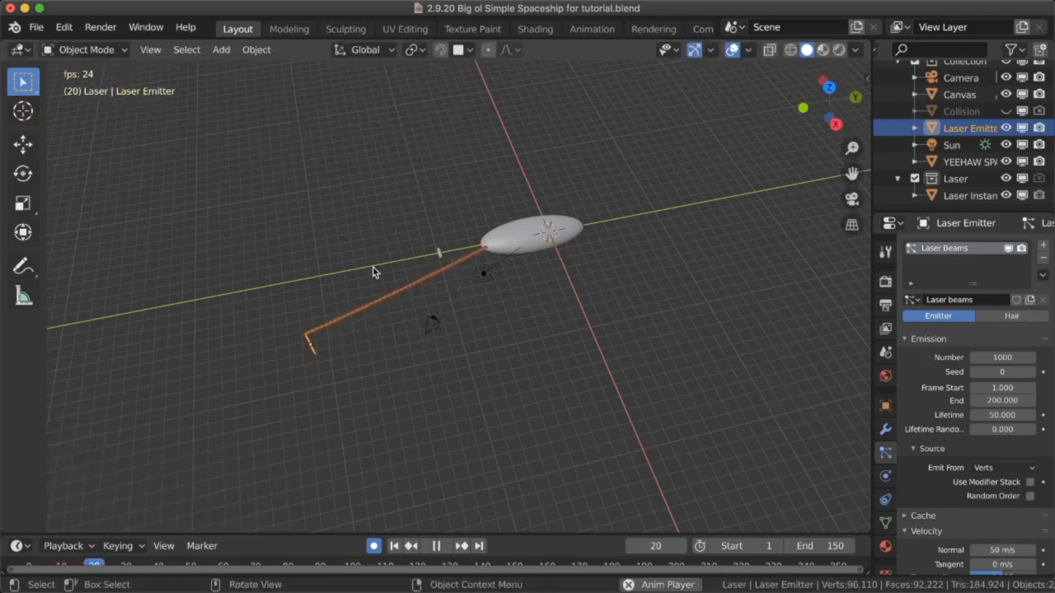
{"action": "middle_click_drag", "start_coordinate": [618, 289], "coordinate": [595, 228]}
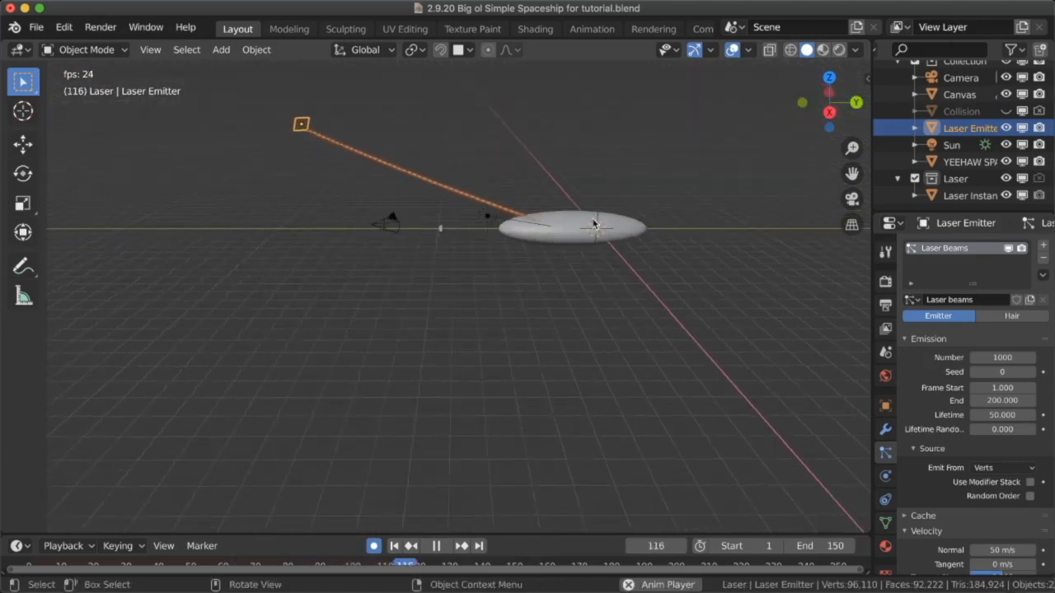
{"action": "key", "text": "space"}
- Look through the camera, return to frame 1, and select the camera
{"action": "key", "text": "grave"}
{"action": "left_click", "coordinate": [518, 280]}
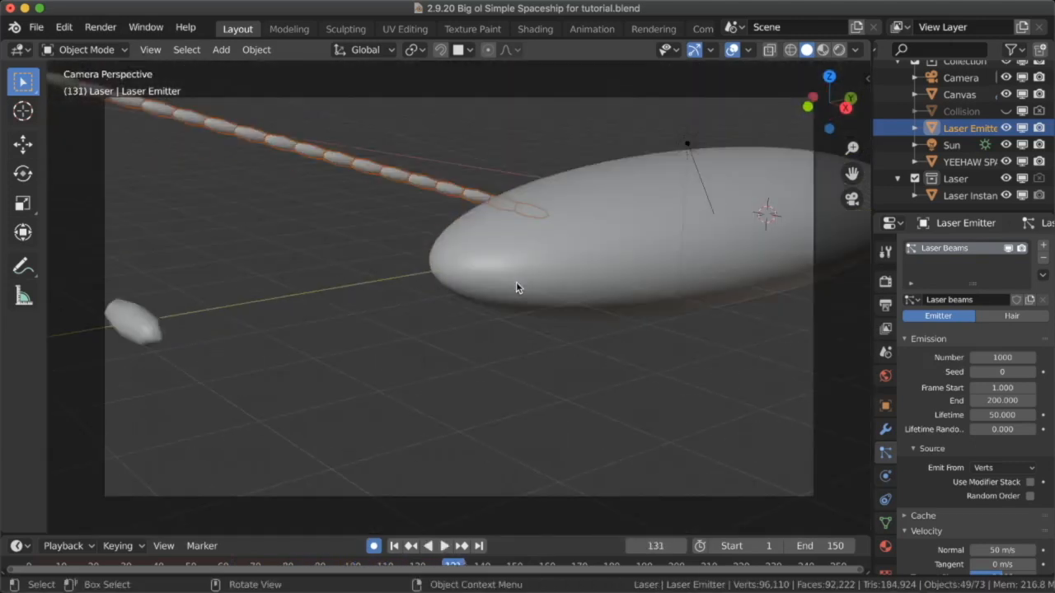
{"action": "key", "text": "shift+grave"}
{"action": "left_click", "coordinate": [462, 305]}
{"action": "key", "text": "shift+Left"}
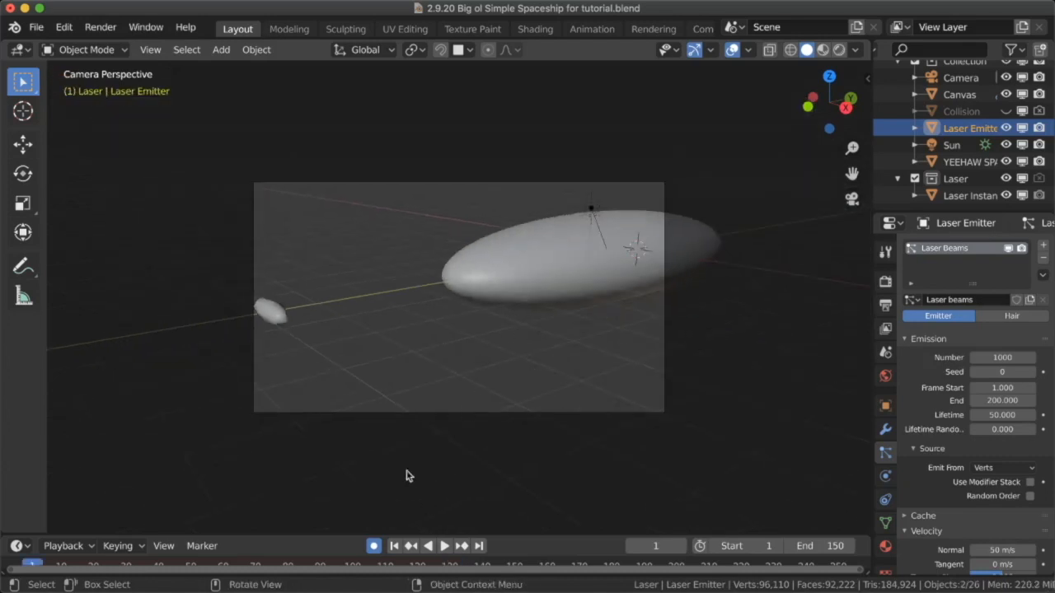
{"action": "left_click", "coordinate": [465, 415]}
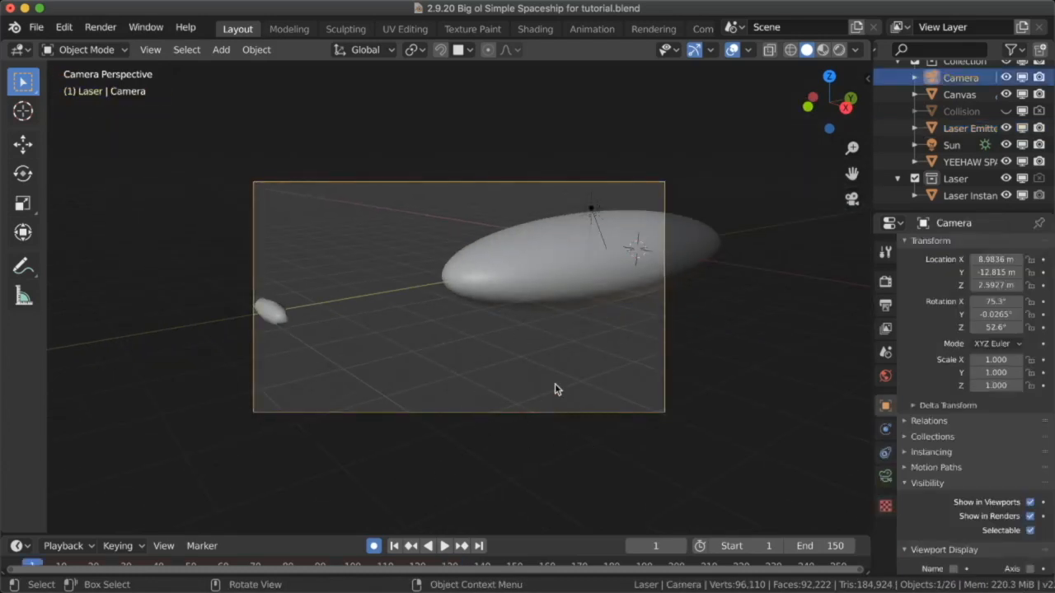
- Re-aim the camera at frame 1 with walk navigation to a rotation of about X 77.7° and Z 52°
{"action": "key", "text": "shift+grave"}
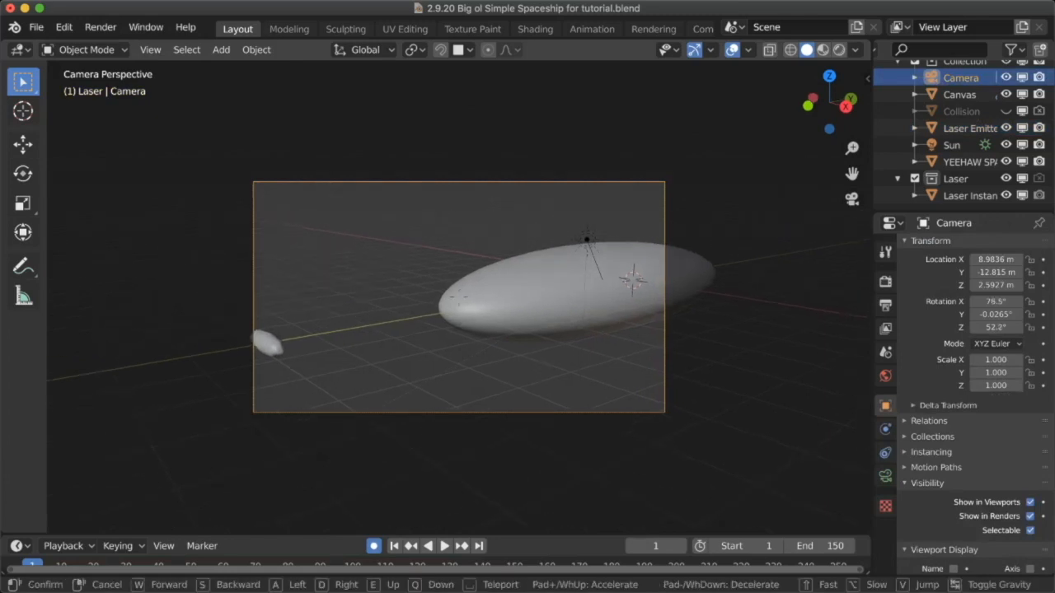
{"action": "key", "text": "Escape"}
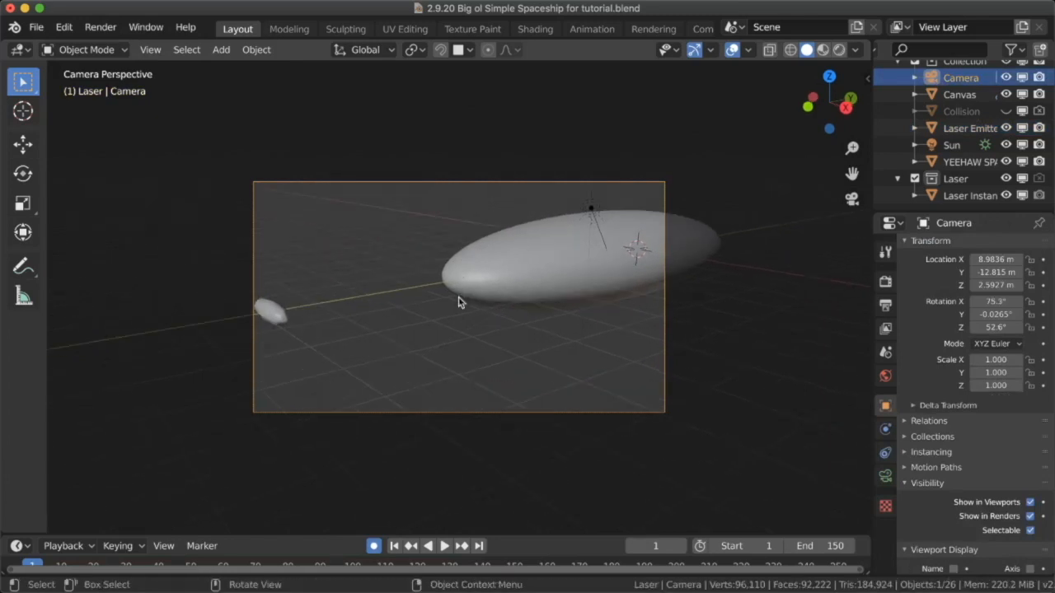
{"action": "key", "text": "shift+grave"}
{"action": "left_click", "coordinate": [459, 301]}
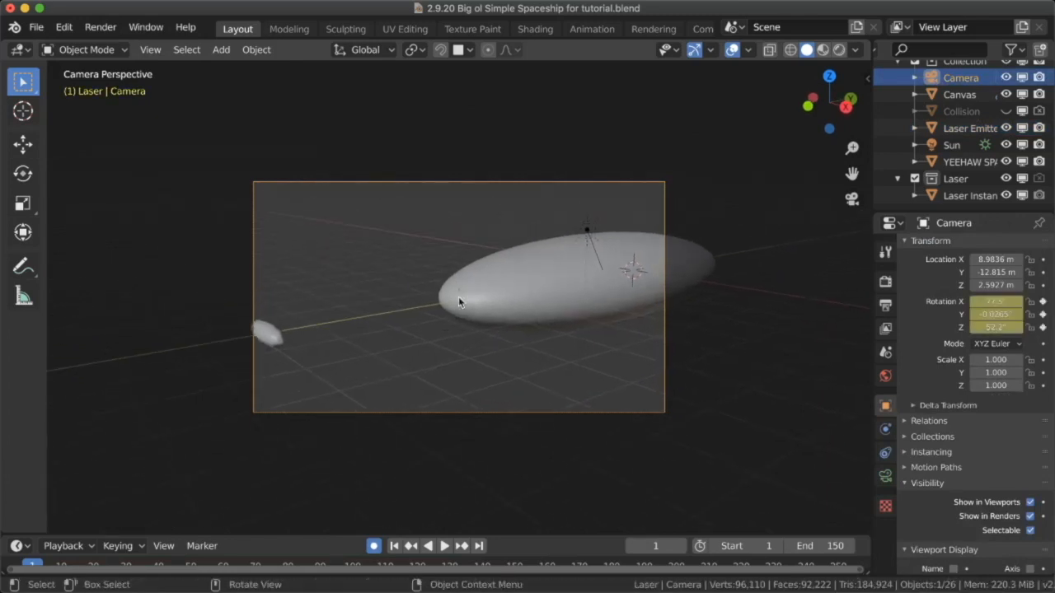
{"action": "key", "text": "shift+grave"}
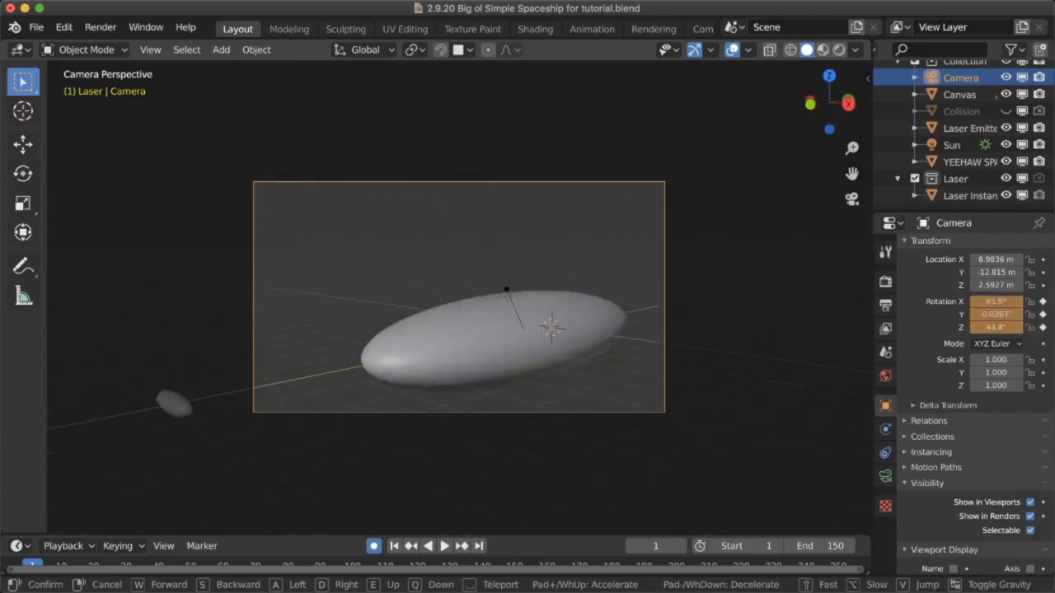
{"action": "left_click", "coordinate": [459, 298]}
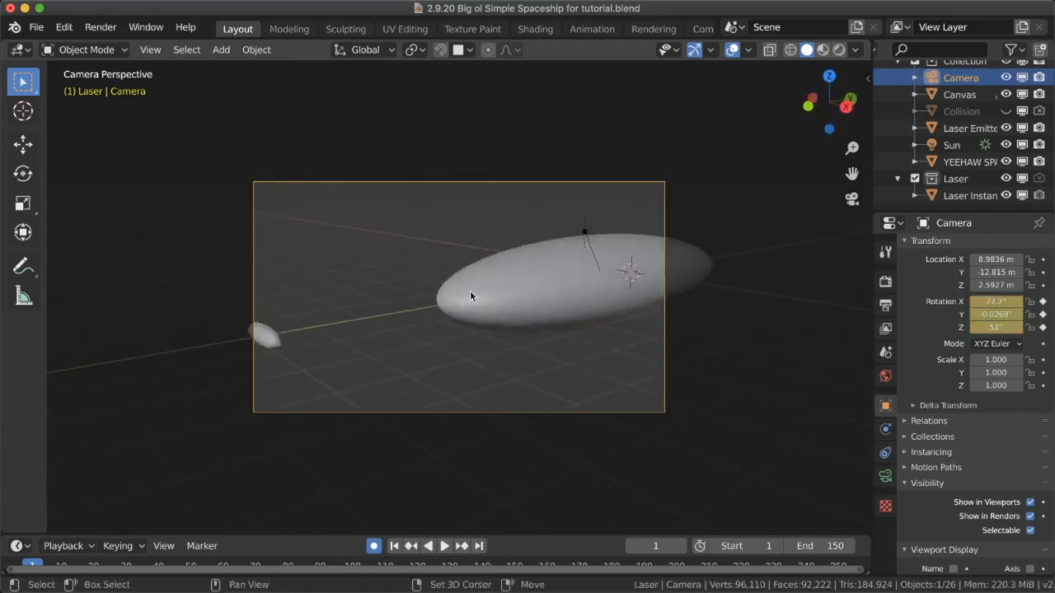
- Walk the camera at frame 150 to about X 12.619 m, Y 4.5317 m, rotated X 78.5° and Z 116°, and preview the playback
{"action": "key", "text": "shift+Right"}
{"action": "key", "text": "shift+grave"}
{"action": "key", "text": "d"}
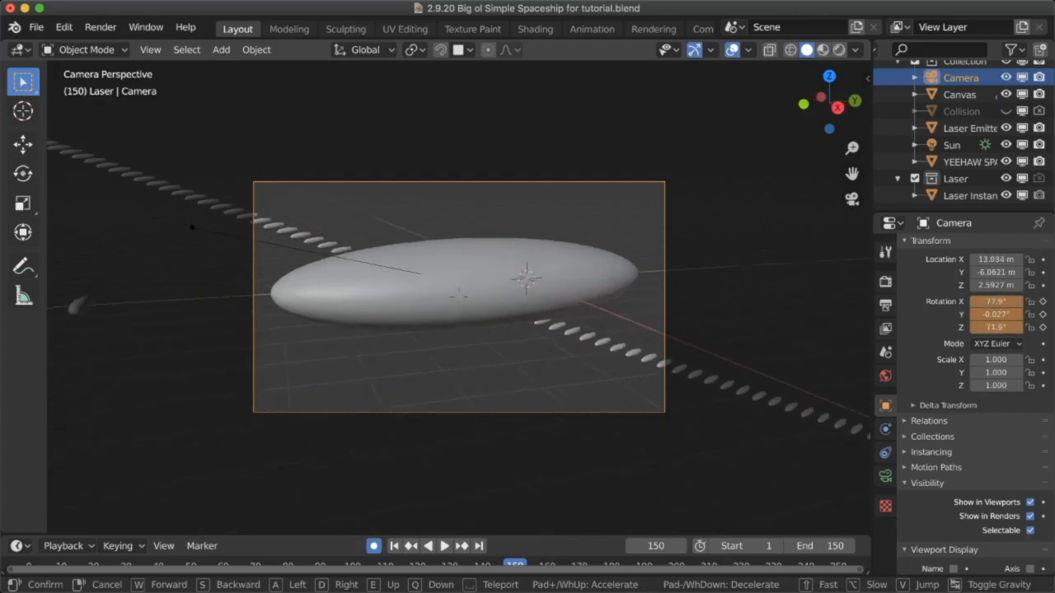
{"action": "left_click", "coordinate": [458, 296]}
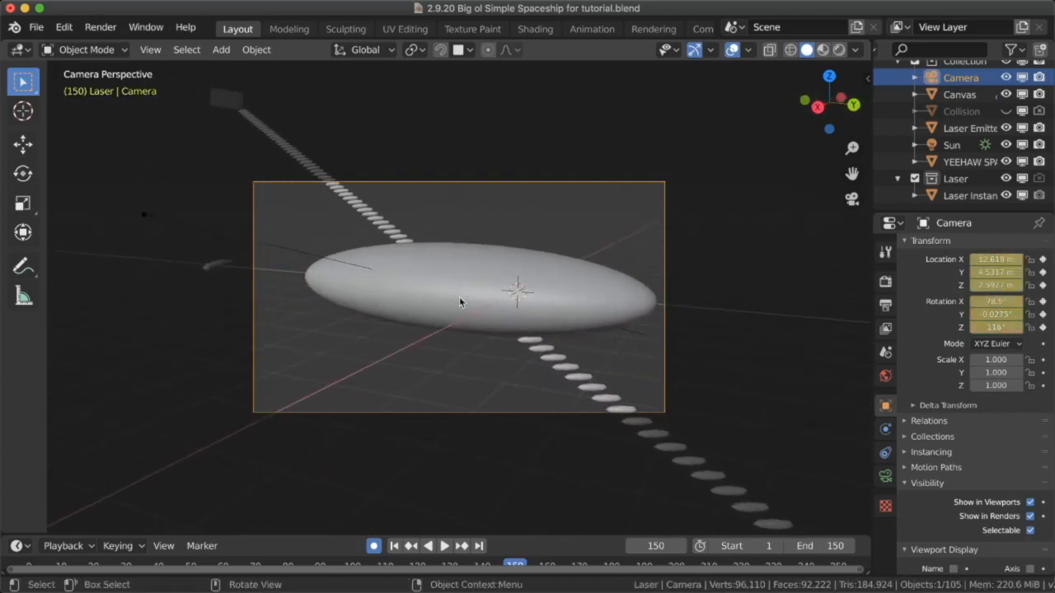
{"action": "key", "text": "shift+Left"}
{"action": "key", "text": "space"}
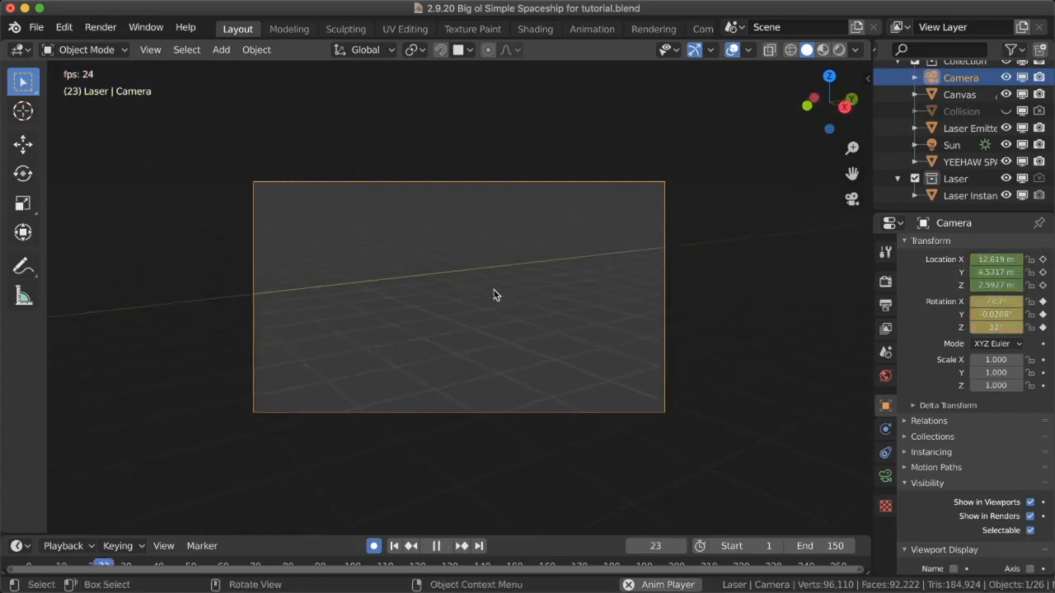
{"action": "key", "text": "Escape"}
- Walk the camera at frame 1 to about X 11.695 m, Y -15.924 m, Z 2.0922 m, rotated X 81.2° and Z 47.1°
{"action": "middle_click_drag", "start_coordinate": [495, 294], "coordinate": [429, 332]}
{"action": "scroll", "coordinate": [528, 277], "scroll_direction": "down", "scroll_amount": 8}
{"action": "key", "text": "grave"}
{"action": "left_click", "coordinate": [367, 376]}
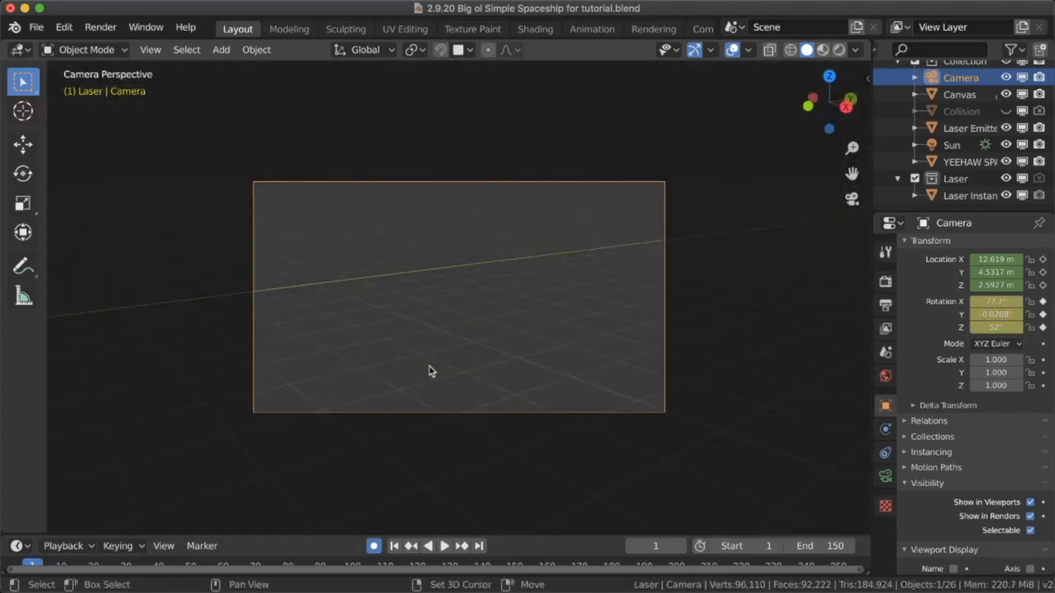
{"action": "key", "text": "shift+grave"}
{"action": "key", "text": "a"}
{"action": "key", "text": "s"}
{"action": "key", "text": "a"}
{"action": "key", "text": "q"}
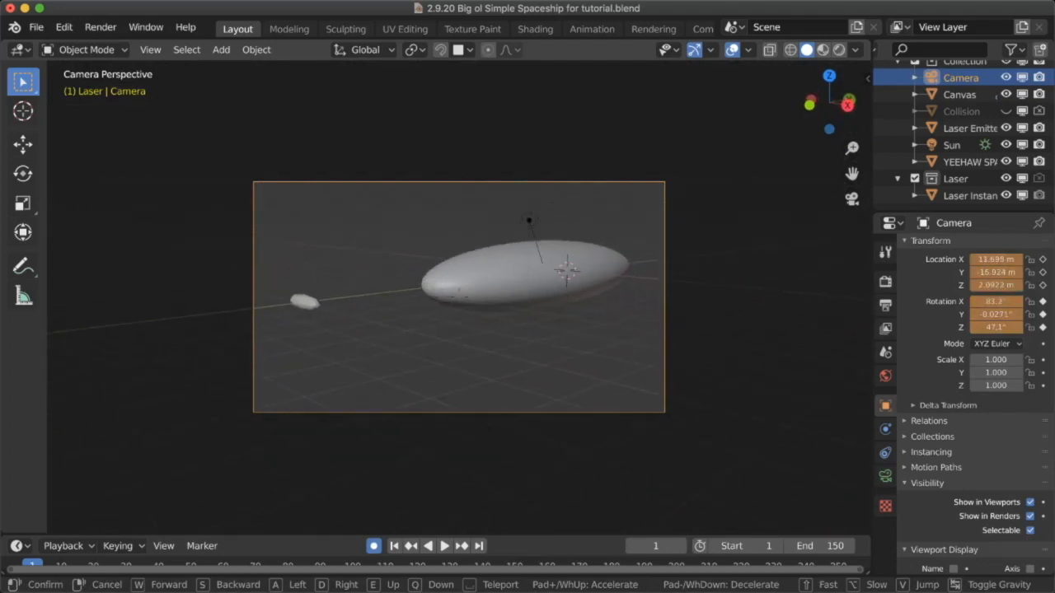
{"action": "left_click", "coordinate": [459, 303]}
- Check the camera framing at frame 150, play the camera move, and return to frame 1
{"action": "key", "text": "shift+Right"}
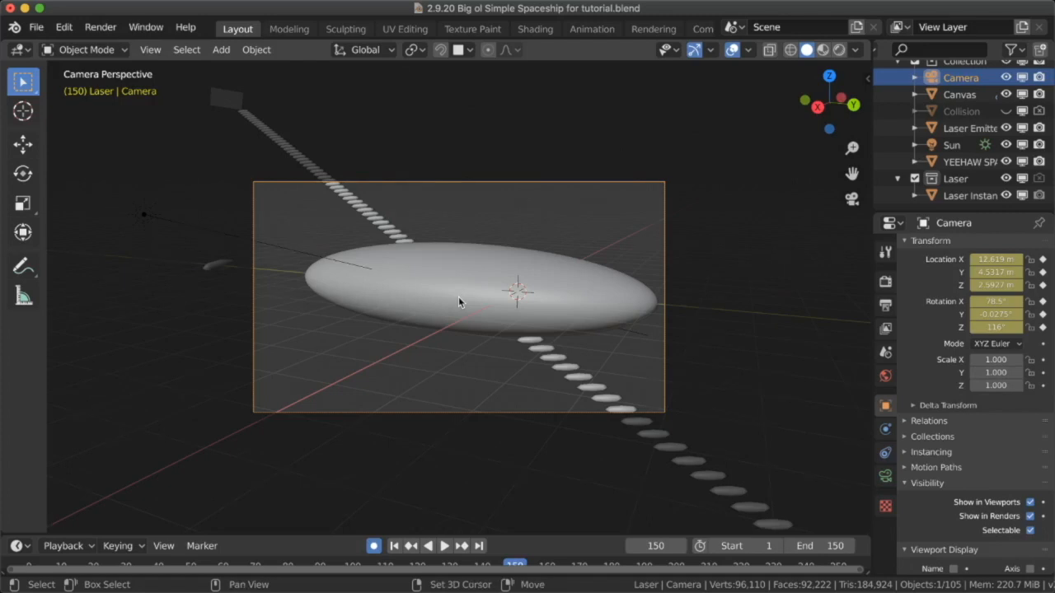
{"action": "key", "text": "space"}
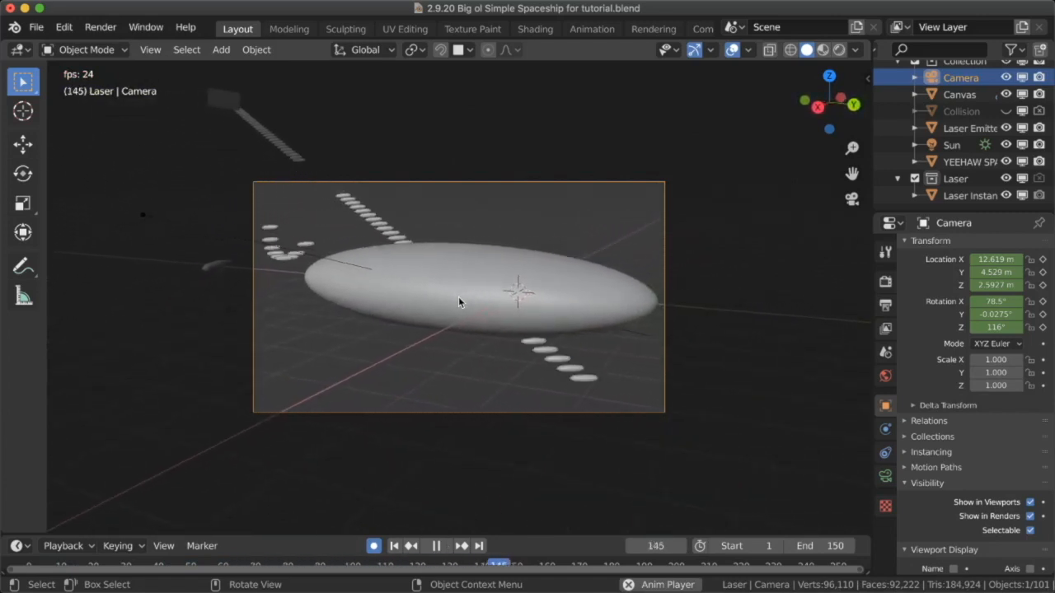
{"action": "key", "text": "space"}
{"action": "key", "text": "shift+Left"}
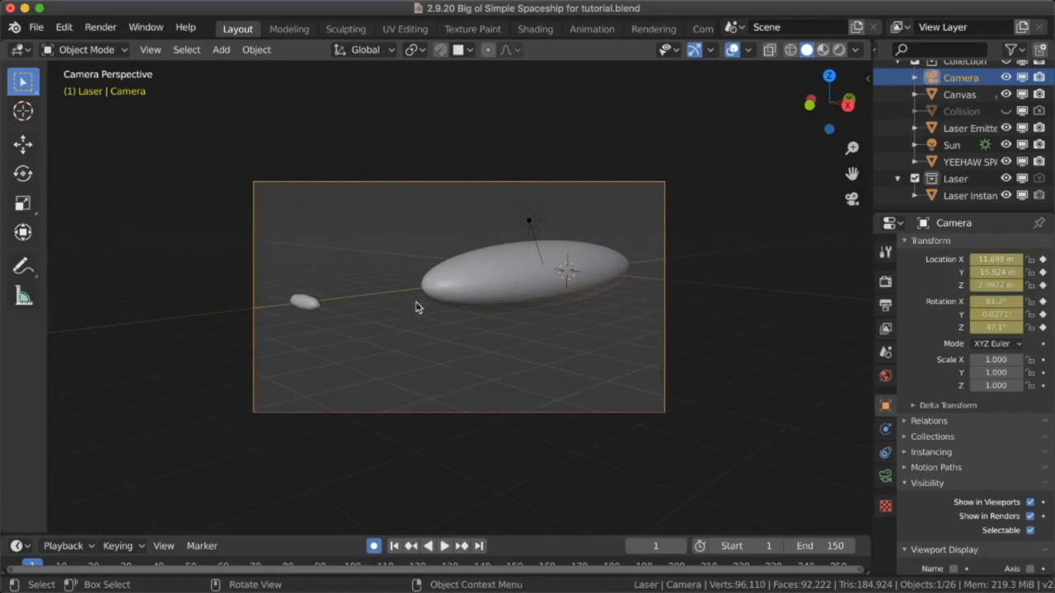
- Bake the particle cache of the Laser Emitter's Laser Beams system
{"action": "middle_click_drag", "start_coordinate": [546, 221], "coordinate": [407, 271]}
{"action": "scroll", "coordinate": [407, 271], "scroll_direction": "down", "scroll_amount": 6}
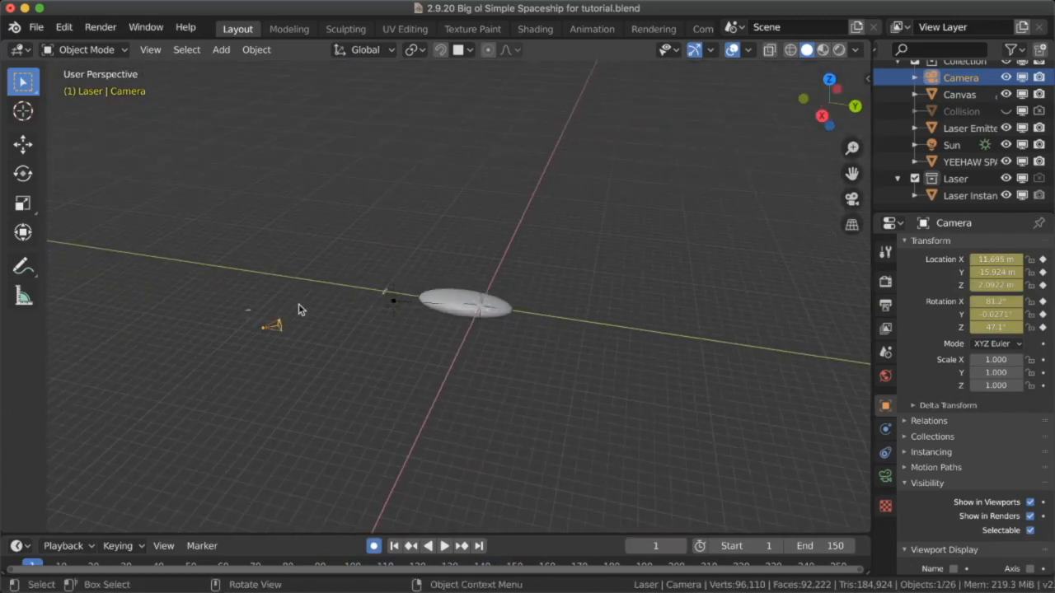
{"action": "left_click", "coordinate": [249, 318]}
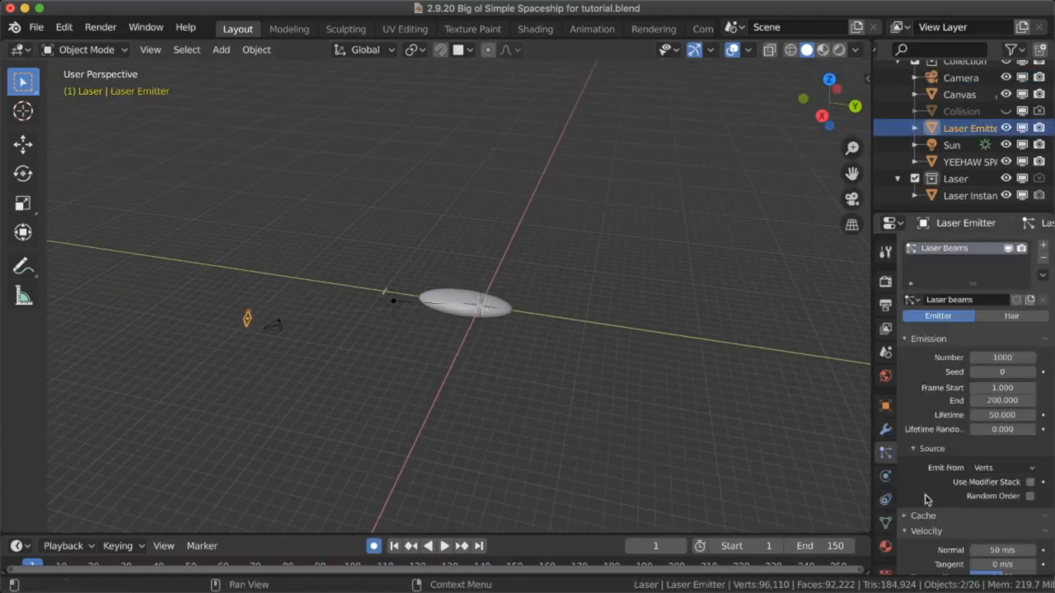
{"action": "scroll", "coordinate": [927, 465], "scroll_direction": "down", "scroll_amount": 3}
{"action": "left_click", "coordinate": [937, 428]}
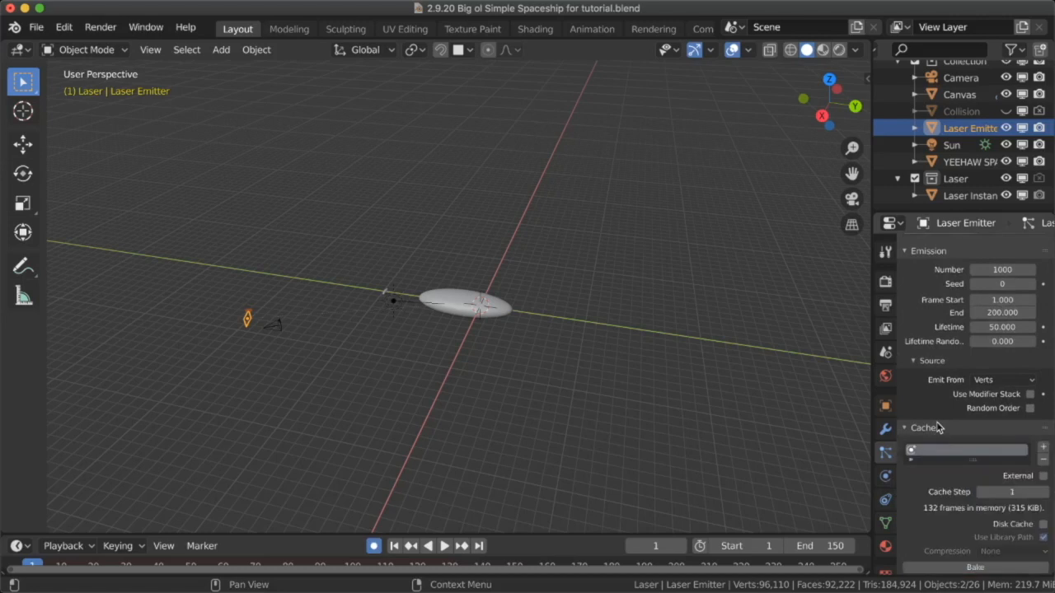
{"action": "scroll", "coordinate": [937, 428], "scroll_direction": "down", "scroll_amount": 2}
{"action": "scroll", "coordinate": [950, 420], "scroll_direction": "down", "scroll_amount": 2}
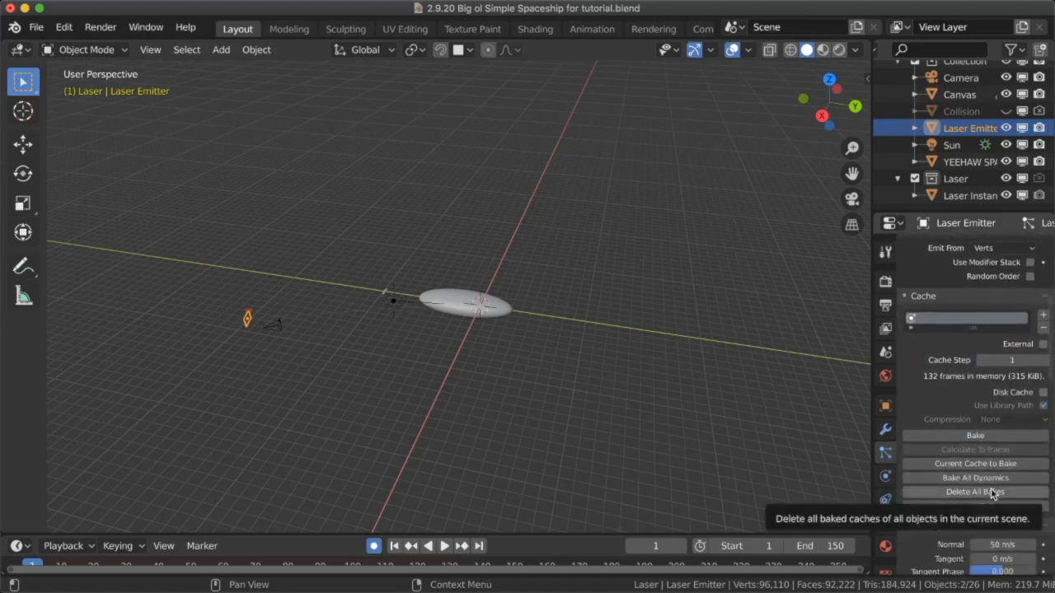
{"action": "left_click", "coordinate": [1004, 437]}
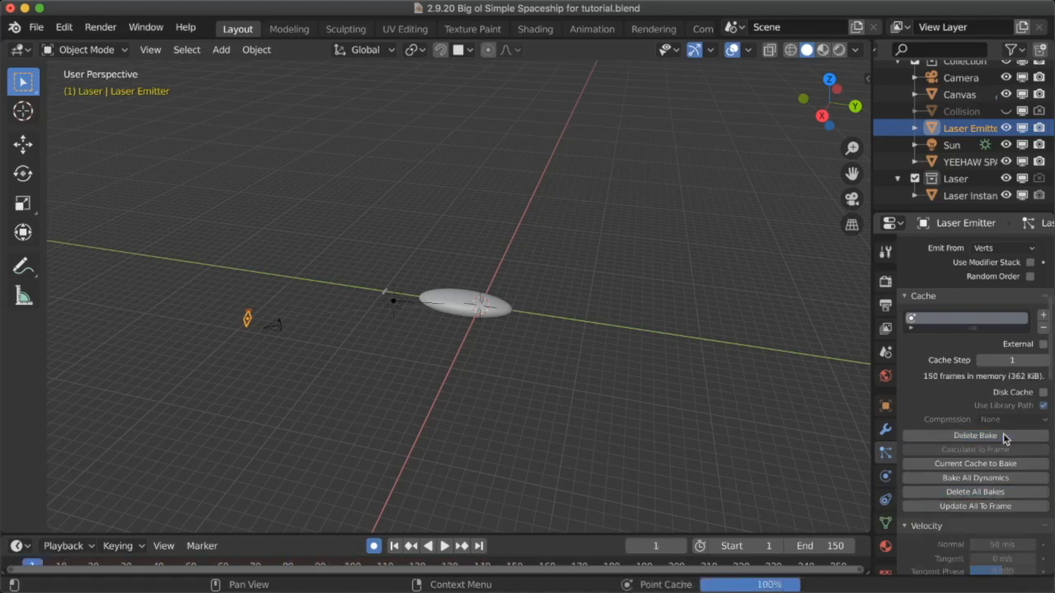
- Bake the Dynamic Paint image sequence of the Canvas shield object
{"action": "left_click", "coordinate": [461, 305]}
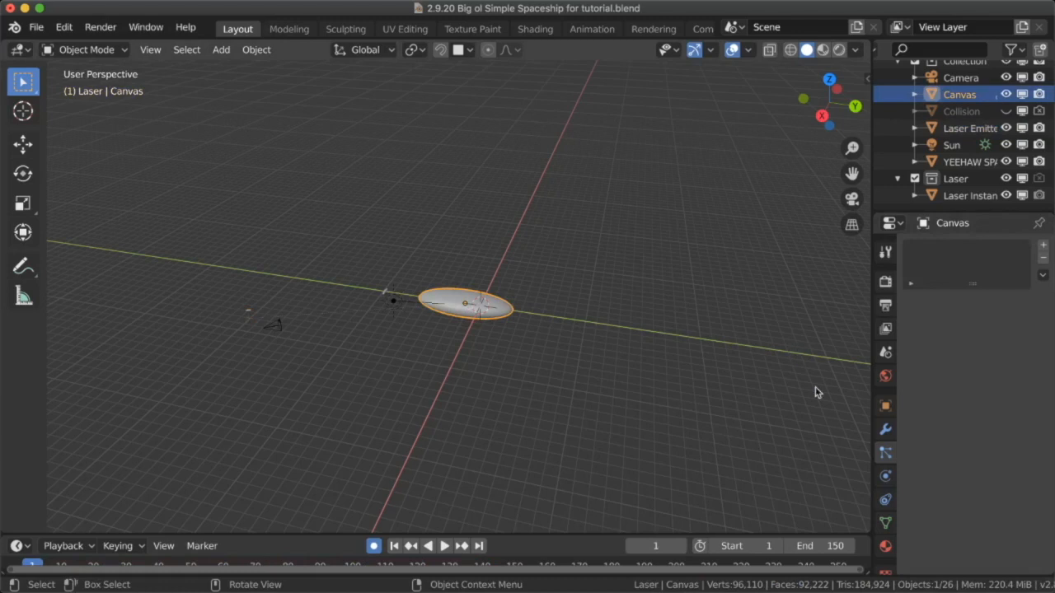
{"action": "left_click", "coordinate": [885, 499]}
{"action": "left_click", "coordinate": [885, 476]}
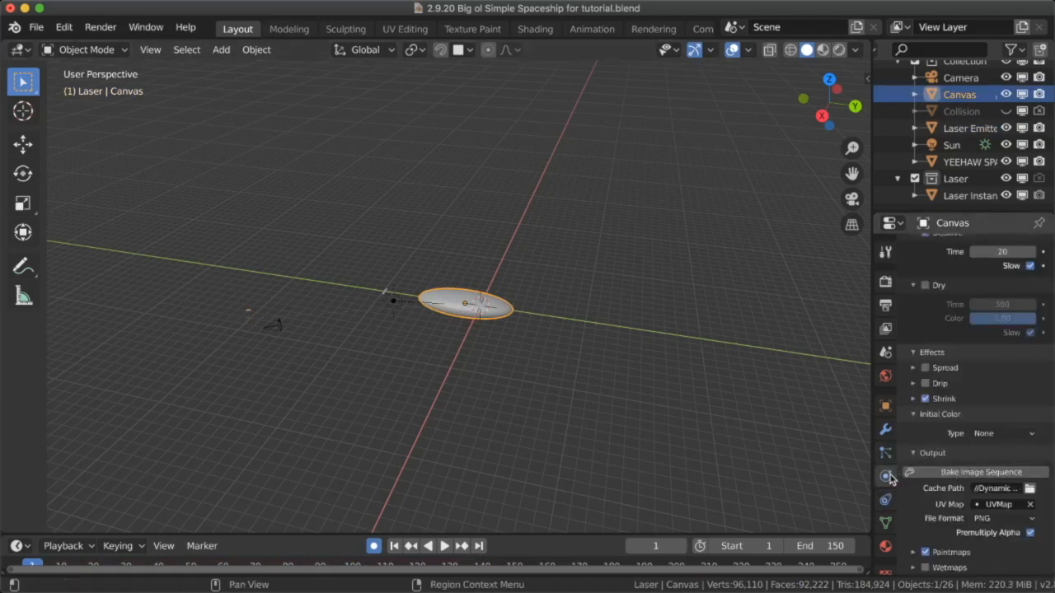
{"action": "left_click", "coordinate": [948, 473]}
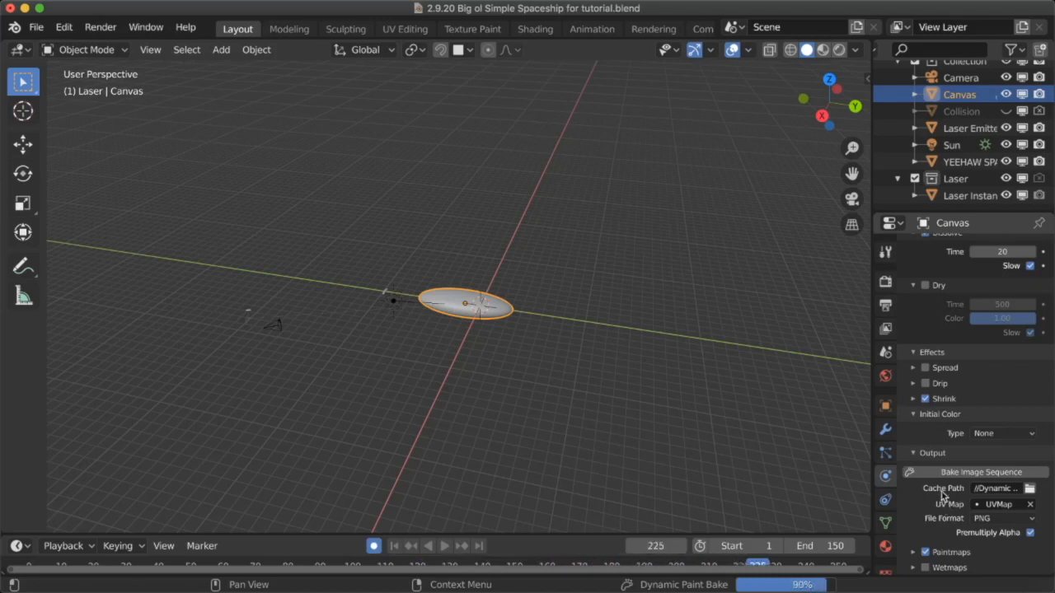
- Enable Motion Blur in the render settings and check the output, view layer, scene and world settings
{"action": "left_click", "coordinate": [885, 283]}
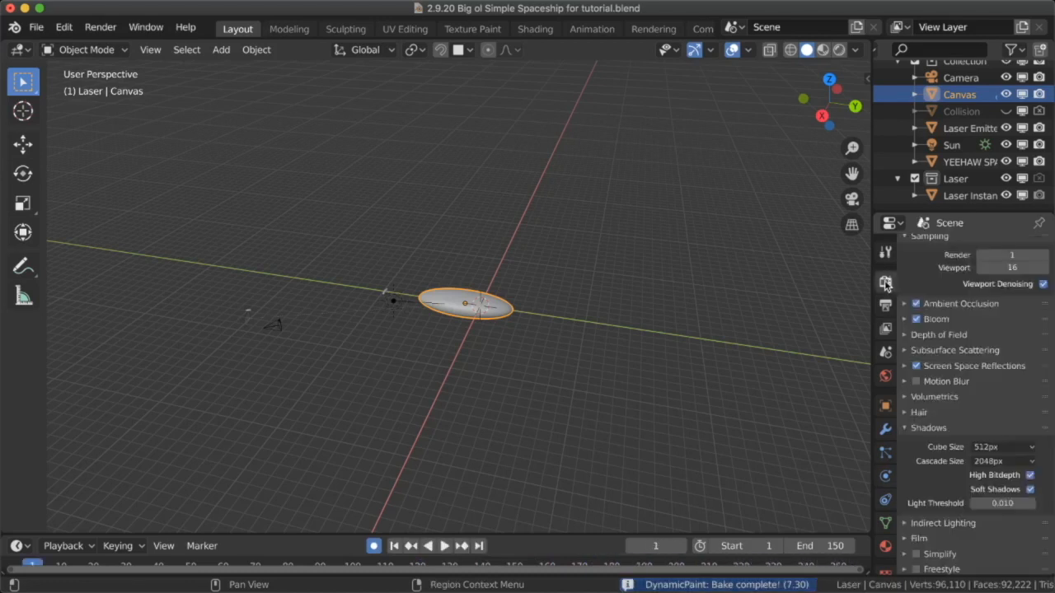
{"action": "left_click", "coordinate": [907, 381]}
{"action": "left_click", "coordinate": [916, 381]}
{"action": "left_click", "coordinate": [905, 383]}
{"action": "left_click", "coordinate": [885, 305]}
{"action": "left_click", "coordinate": [885, 329]}
{"action": "left_click", "coordinate": [886, 354]}
{"action": "left_click", "coordinate": [885, 375]}
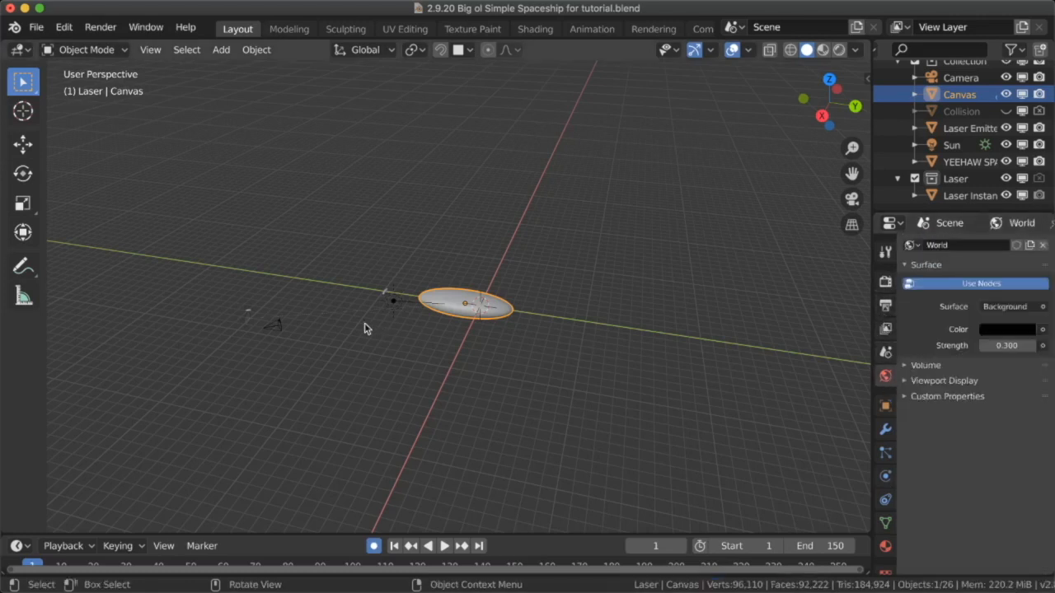
- Show the camera's animation curves in the Graph Editor of the Animation workspace and isolate its Y Euler Rotation curve
{"action": "left_click", "coordinate": [282, 332]}
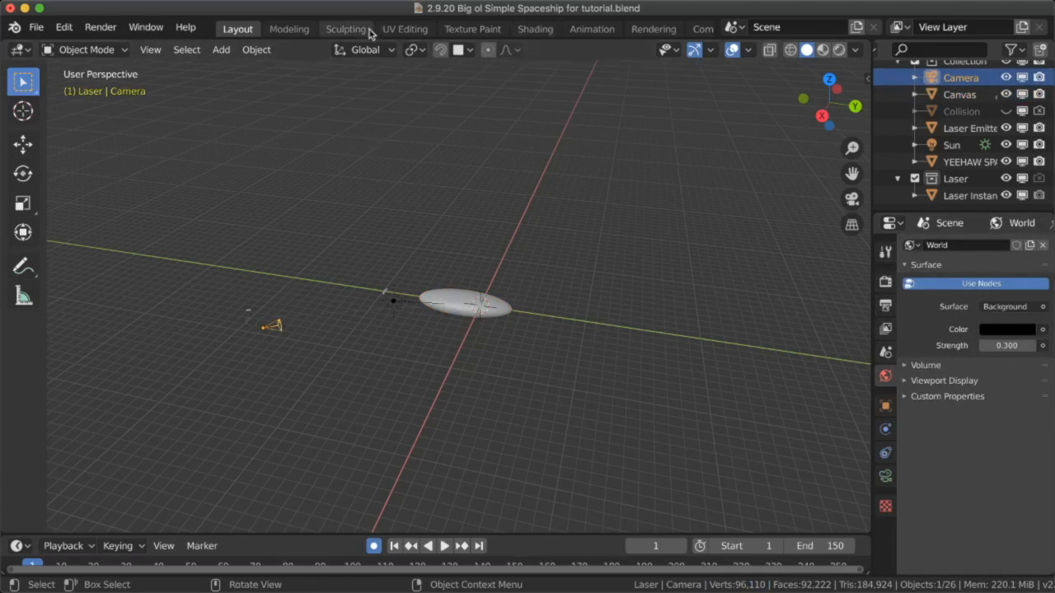
{"action": "left_click", "coordinate": [599, 28]}
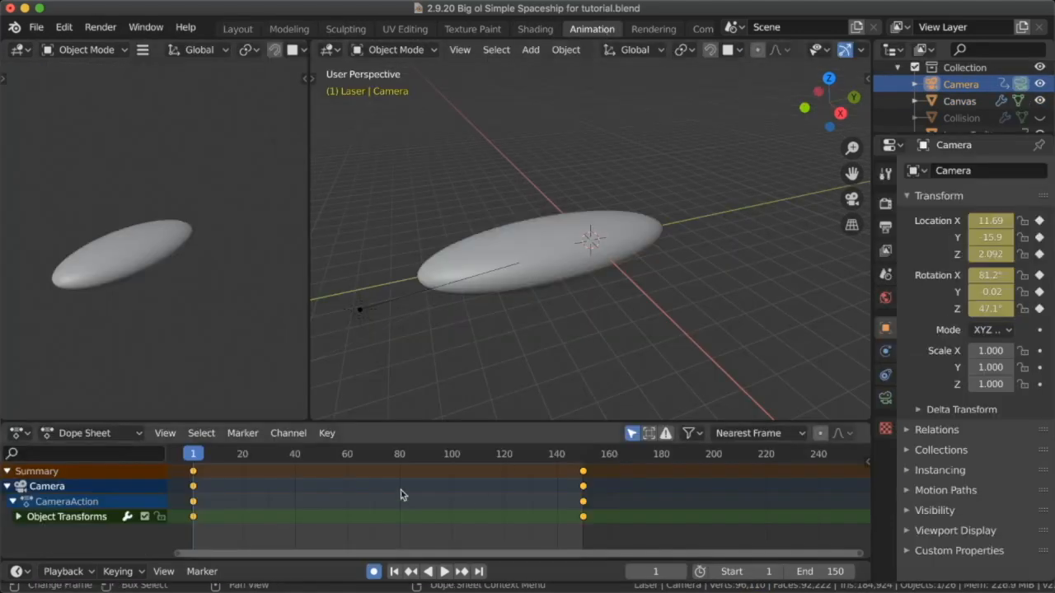
{"action": "left_click", "coordinate": [19, 516]}
{"action": "scroll", "coordinate": [104, 520], "scroll_direction": "down", "scroll_amount": 3}
{"action": "middle_click_drag", "start_coordinate": [105, 528], "coordinate": [146, 559]}
{"action": "key", "text": "ctrl+Tab"}
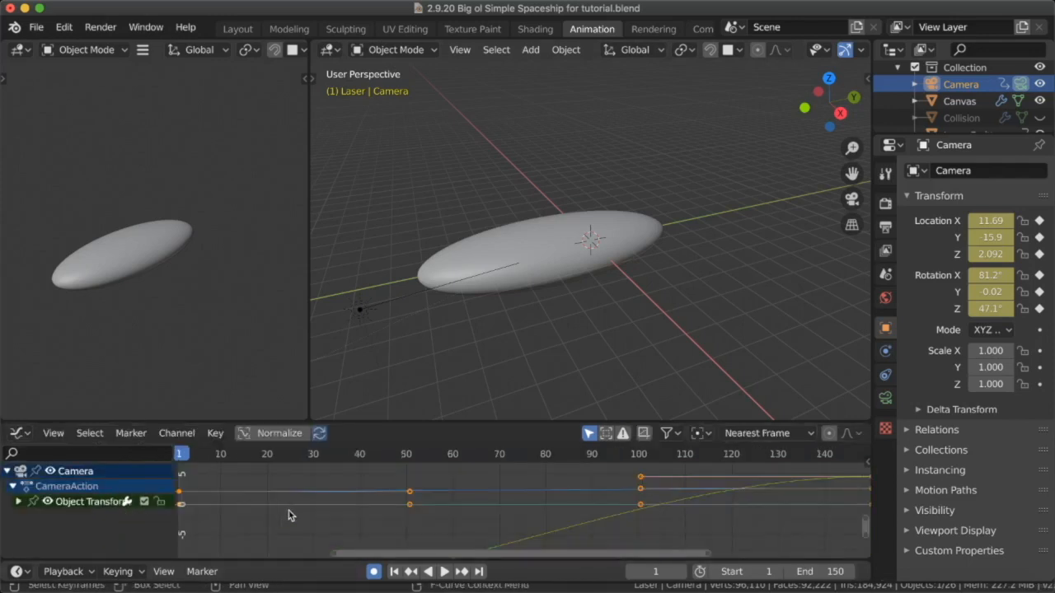
{"action": "key", "text": "Home"}
{"action": "middle_click_drag", "start_coordinate": [365, 516], "coordinate": [364, 487]}
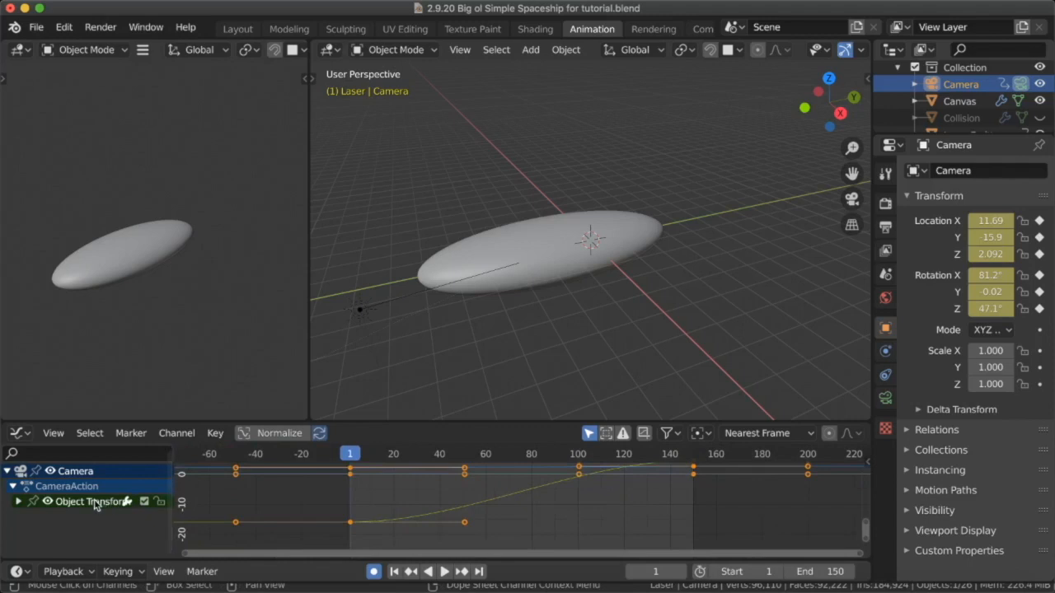
{"action": "left_click", "coordinate": [18, 505]}
{"action": "scroll", "coordinate": [317, 506], "scroll_direction": "down", "scroll_amount": 2}
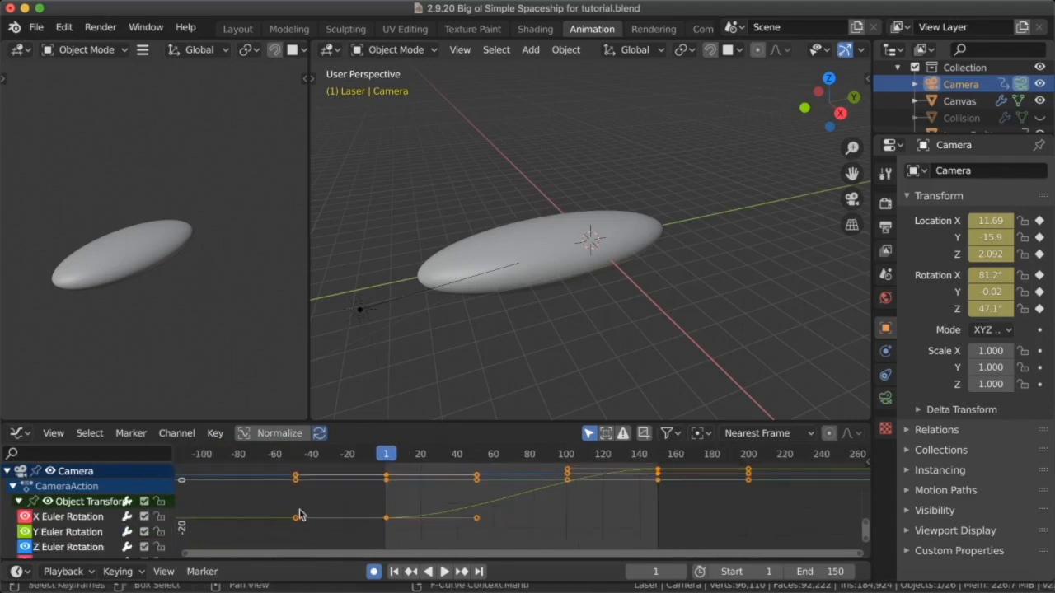
{"action": "left_click", "coordinate": [87, 533]}
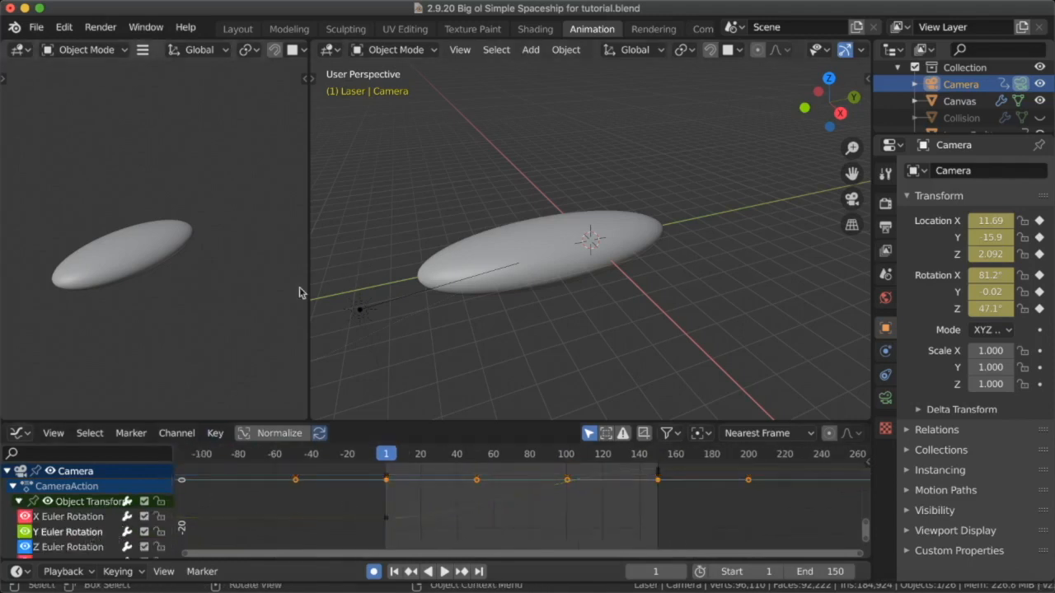
- Switch the smaller viewport to the camera view
{"action": "scroll", "coordinate": [240, 288], "scroll_direction": "down", "scroll_amount": 4}
{"action": "key", "text": "grave"}
{"action": "left_click", "coordinate": [149, 316]}
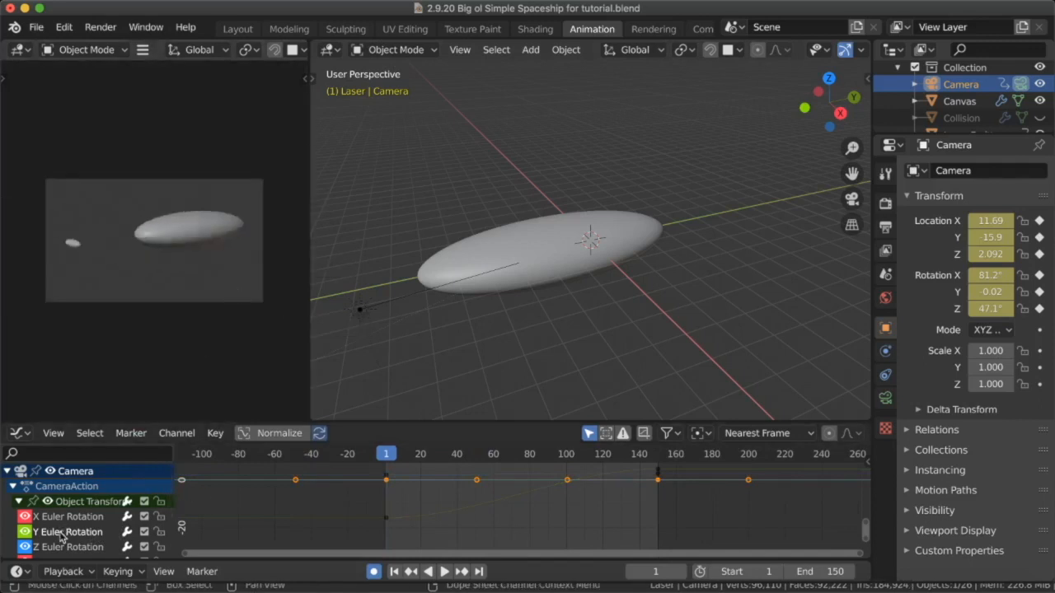
{"action": "key", "text": "g"}
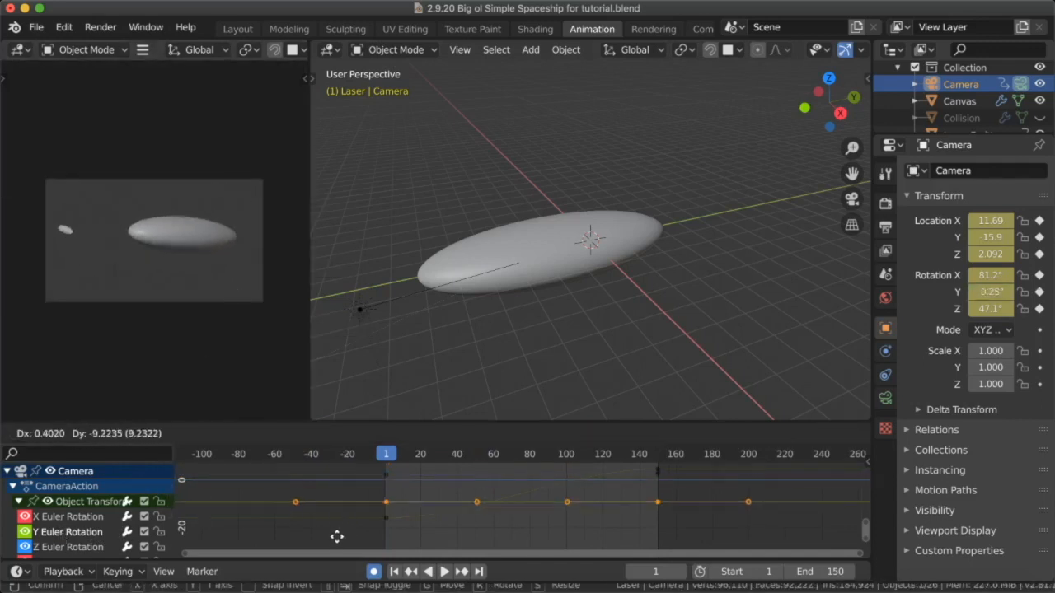
{"action": "right_click", "coordinate": [336, 527]}
{"action": "key", "text": "g"}
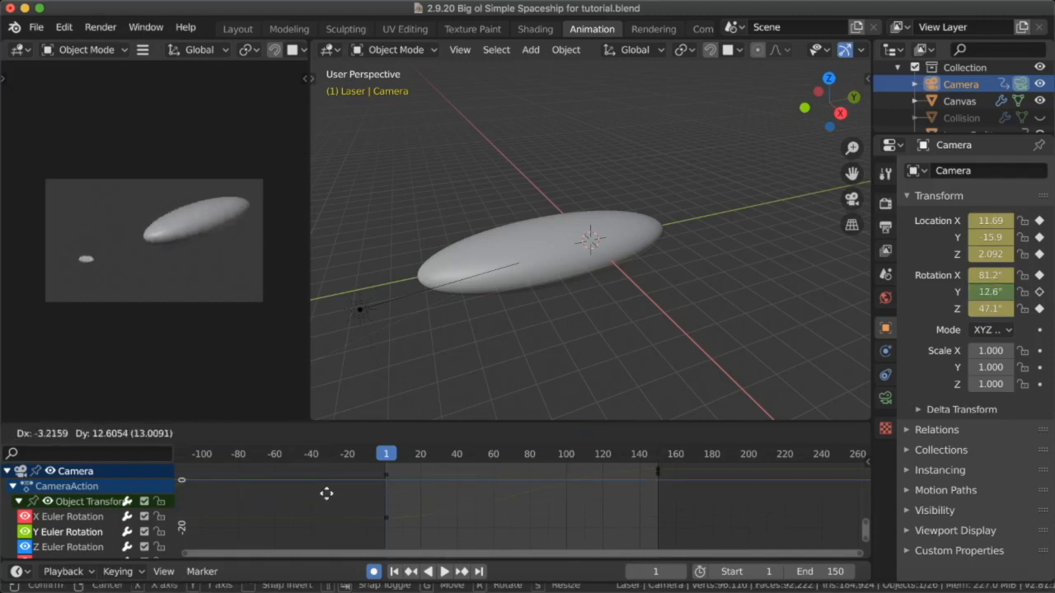
{"action": "right_click", "coordinate": [313, 541]}
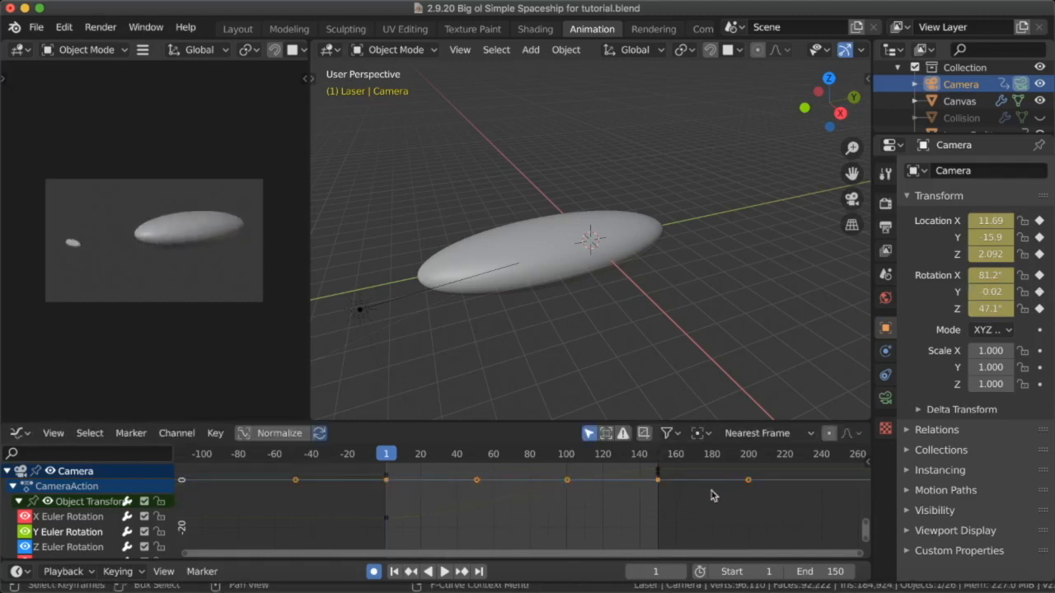
- Add a Noise modifier to the camera's Y Euler Rotation curve with scale 30 and strength 0.2
{"action": "key", "text": "n"}
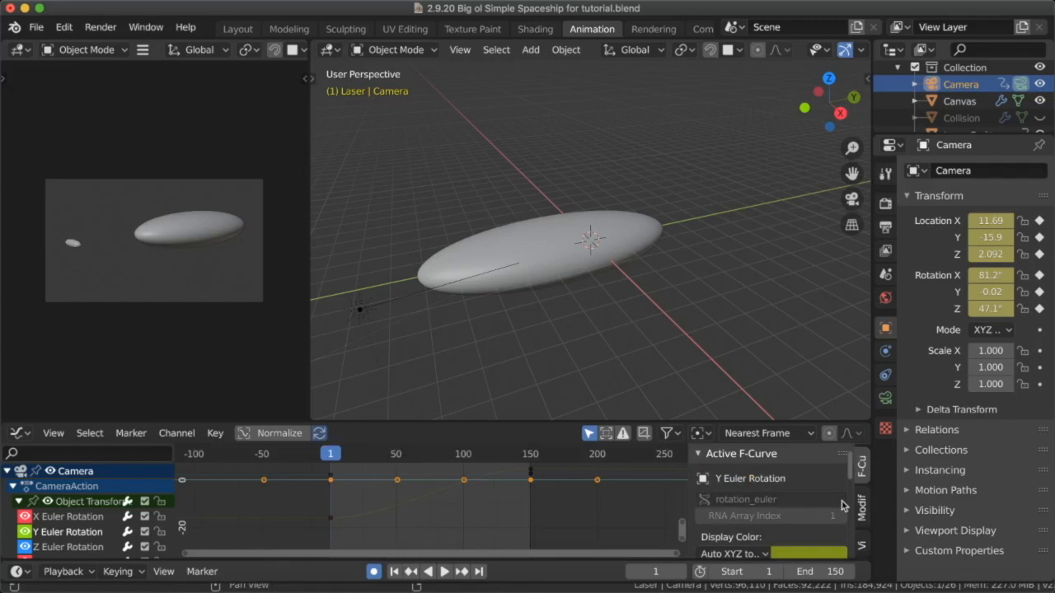
{"action": "left_click", "coordinate": [862, 504]}
{"action": "left_click", "coordinate": [777, 480]}
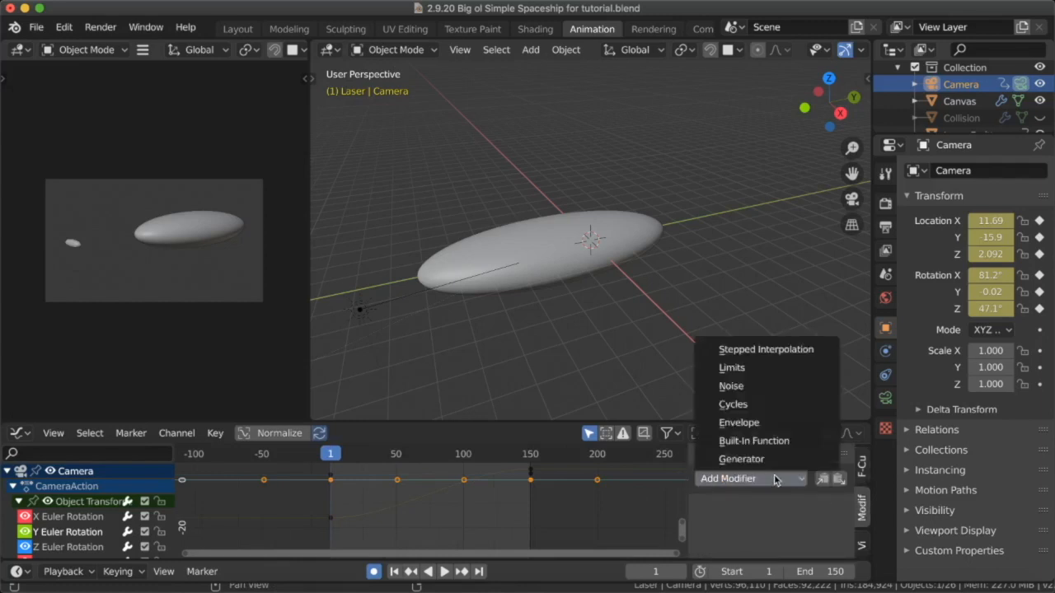
{"action": "left_click", "coordinate": [774, 386]}
{"action": "double_click", "coordinate": [740, 551]}
{"action": "type", "text": "30"}
{"action": "key", "text": "Return"}
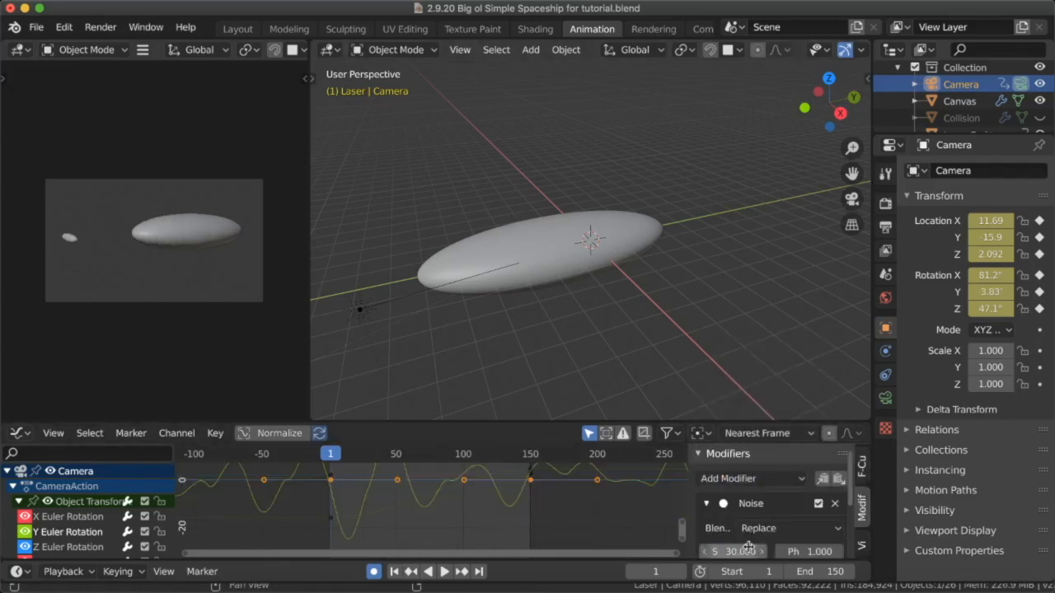
{"action": "scroll", "coordinate": [746, 548], "scroll_direction": "down", "scroll_amount": 2}
{"action": "double_click", "coordinate": [736, 525]}
{"action": "type", "text": "0.2"}
{"action": "key", "text": "Return"}
- Play the animation to preview the camera sway, return to frame 1 and save the file
{"action": "key", "text": "space"}
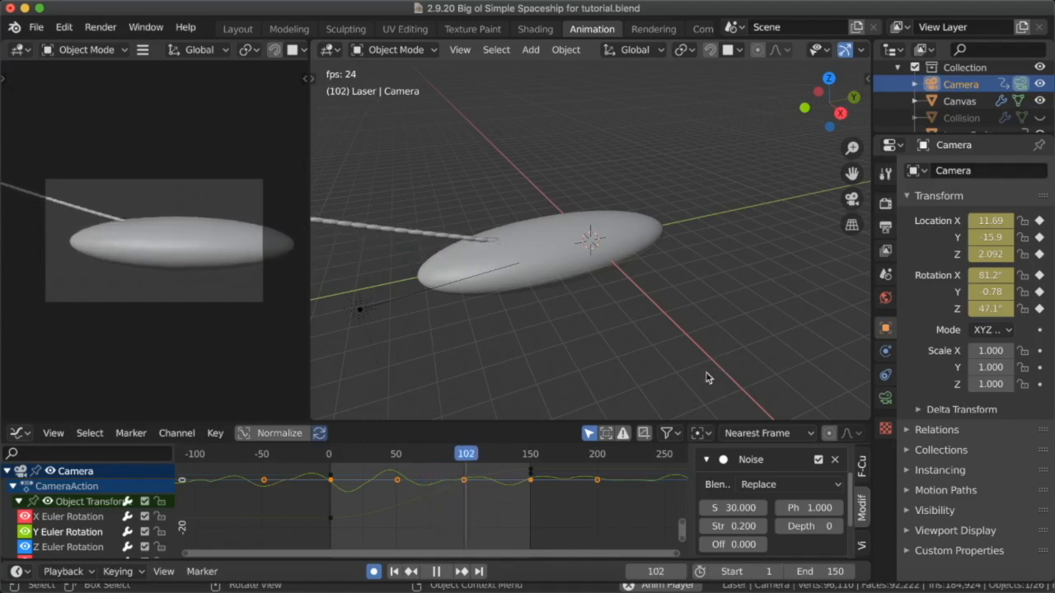
{"action": "key", "text": "Escape"}
{"action": "key", "text": "ctrl+s"}
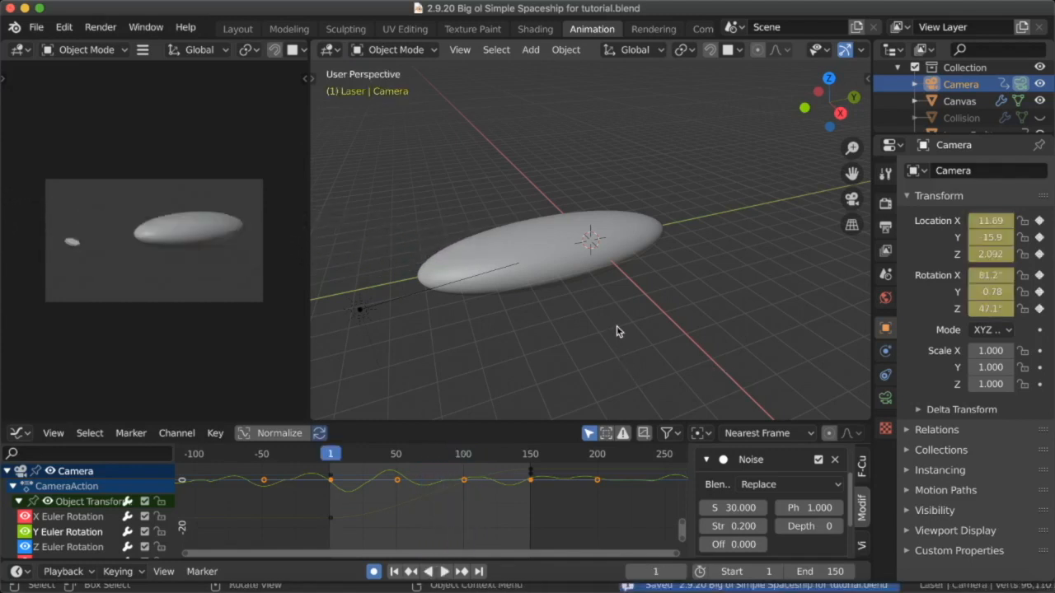
- Preview the animation in rendered shading and render a still of frame 28, returning to the viewport
{"action": "key", "text": "z"}
{"action": "left_click", "coordinate": [606, 224]}
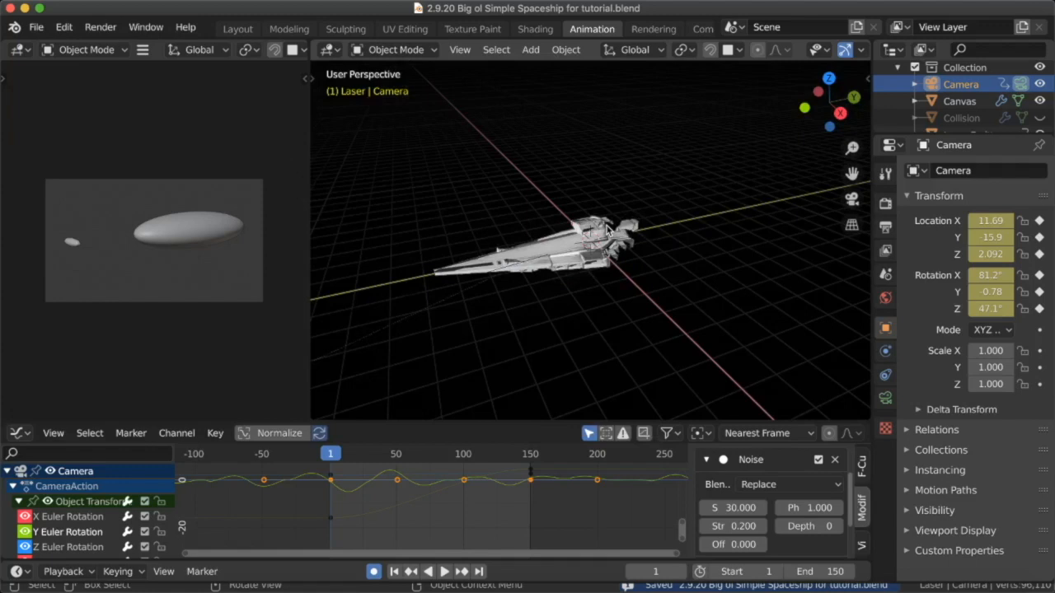
{"action": "key", "text": "space"}
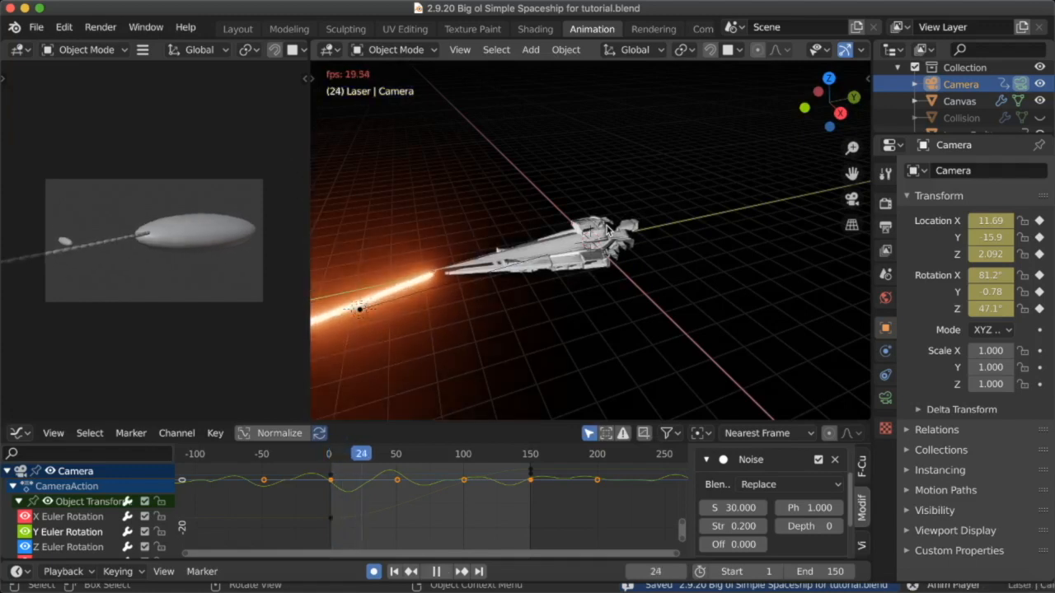
{"action": "key", "text": "F12"}
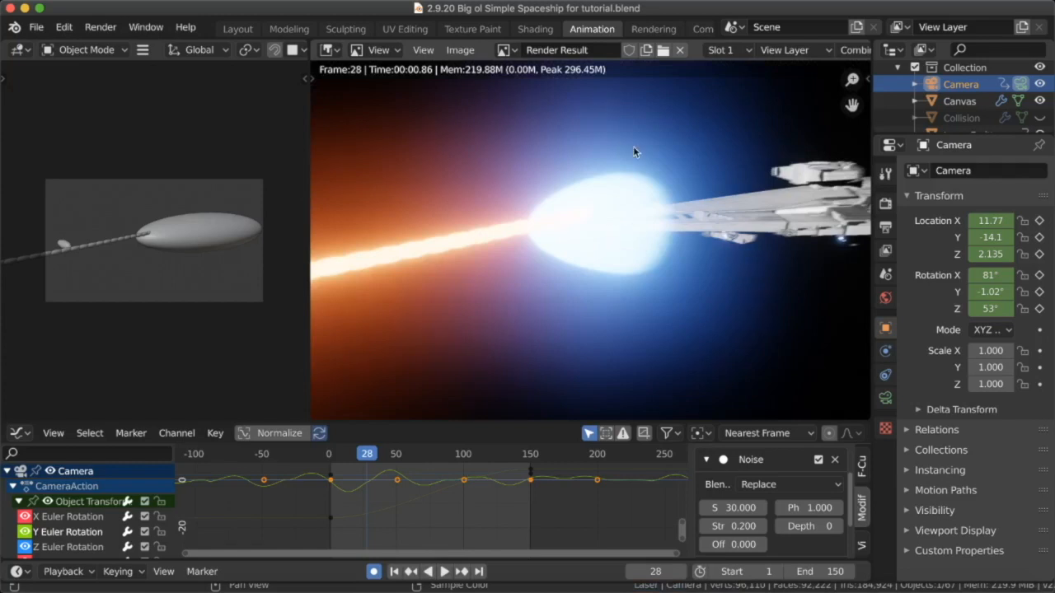
{"action": "key", "text": "Escape"}
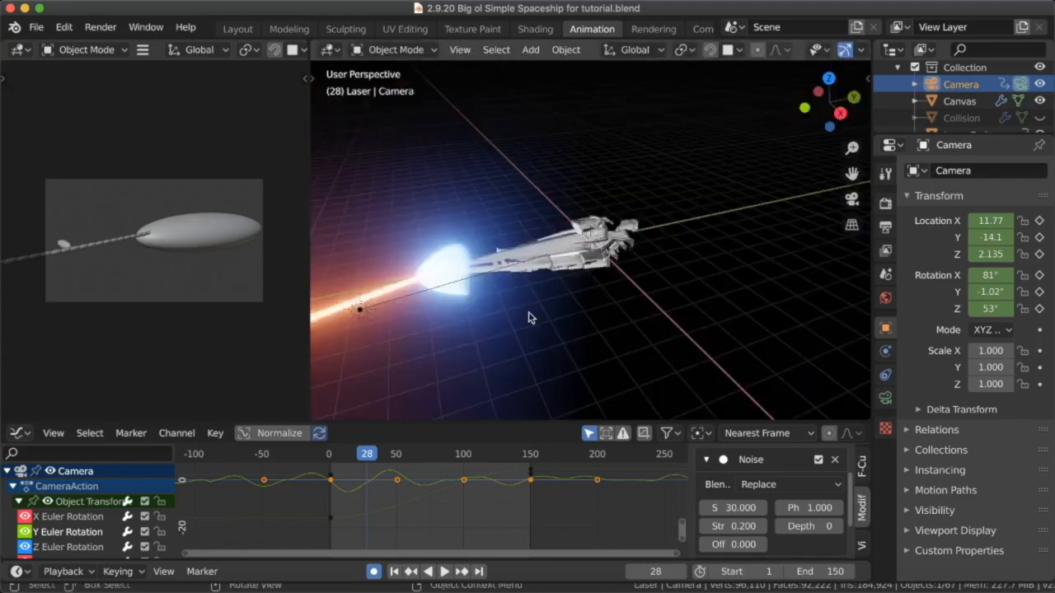
- Select the Canvas shield, save the file, and open its material in the Shading workspace with rendered viewport shading
{"action": "left_click", "coordinate": [497, 302]}
{"action": "key", "text": "super+s"}
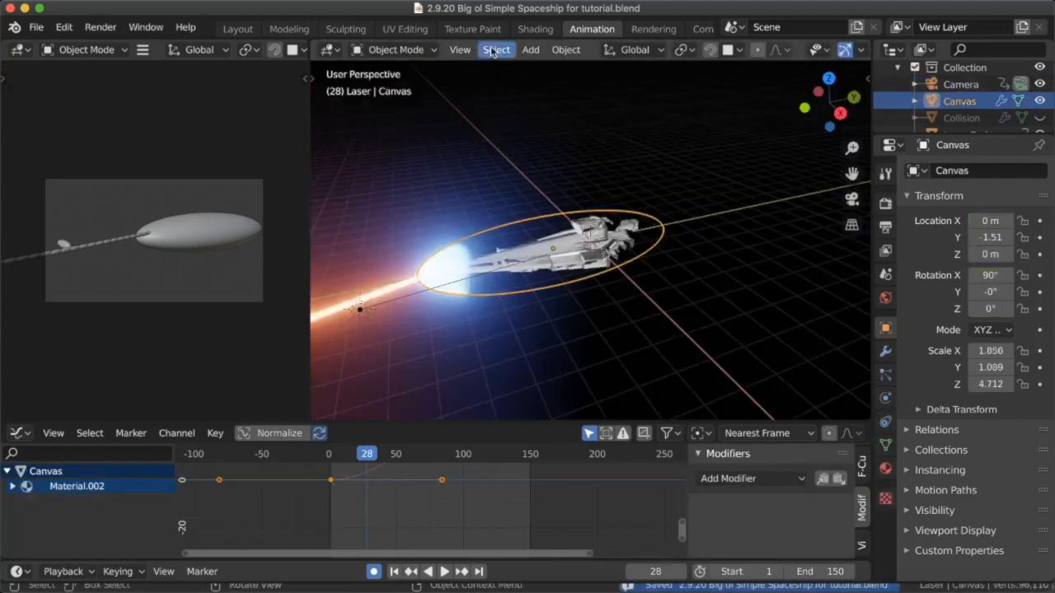
{"action": "key", "text": "z"}
{"action": "left_click", "coordinate": [569, 229]}
{"action": "left_click", "coordinate": [534, 29]}
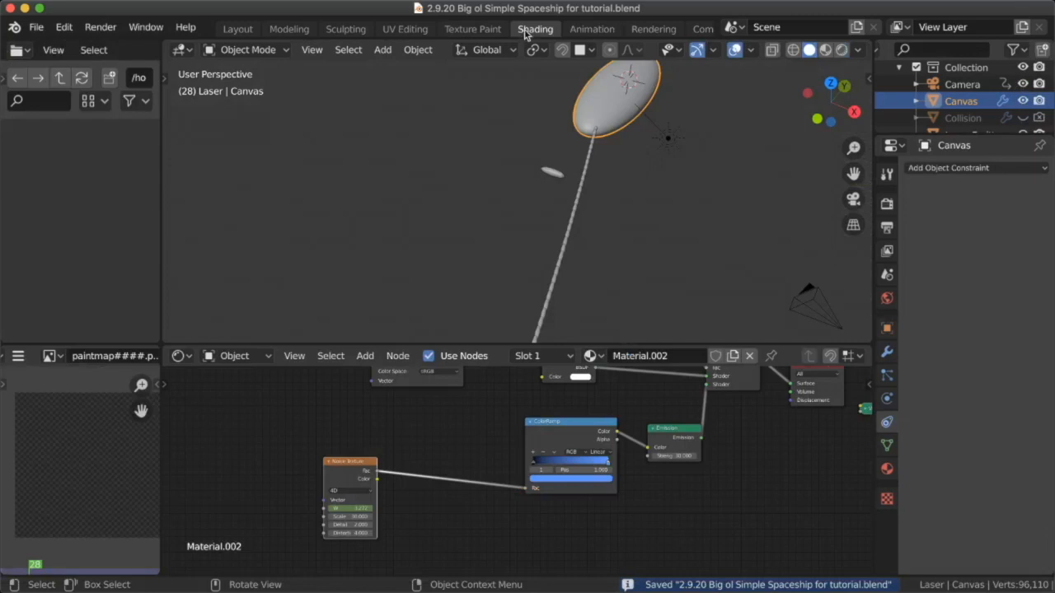
{"action": "key", "text": "z"}
{"action": "left_click", "coordinate": [577, 255]}
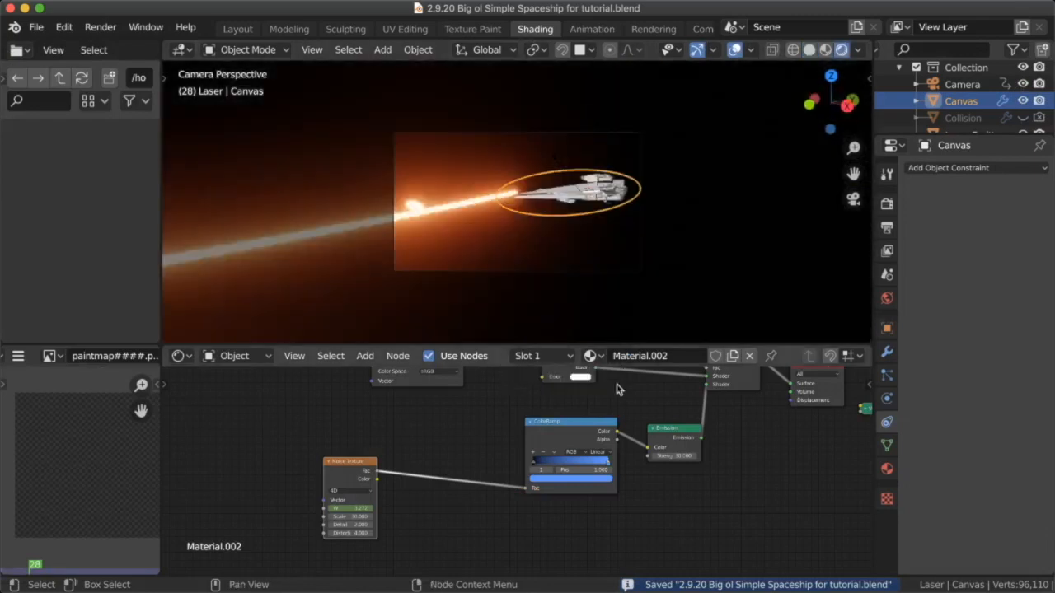
- Delete the end stop at position 1.000 from the ColorRamp fed by the paintmap image sequence
{"action": "scroll", "coordinate": [598, 467], "scroll_direction": "up", "scroll_amount": 2}
{"action": "middle_click_drag", "start_coordinate": [652, 412], "coordinate": [443, 490]}
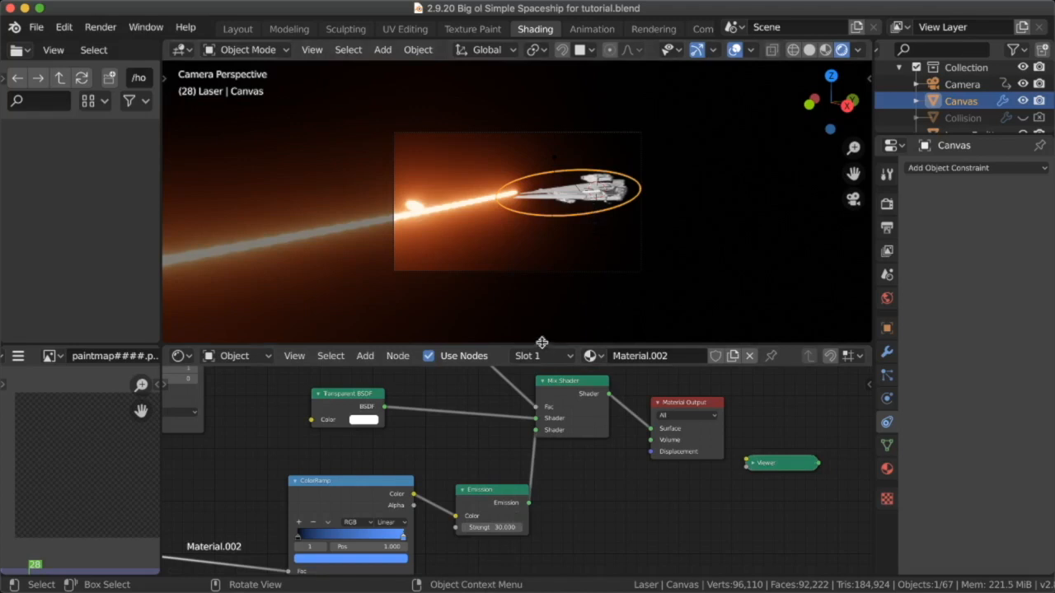
{"action": "middle_click_drag", "start_coordinate": [425, 388], "coordinate": [537, 508]}
{"action": "left_click_drag", "start_coordinate": [479, 436], "coordinate": [487, 429]}
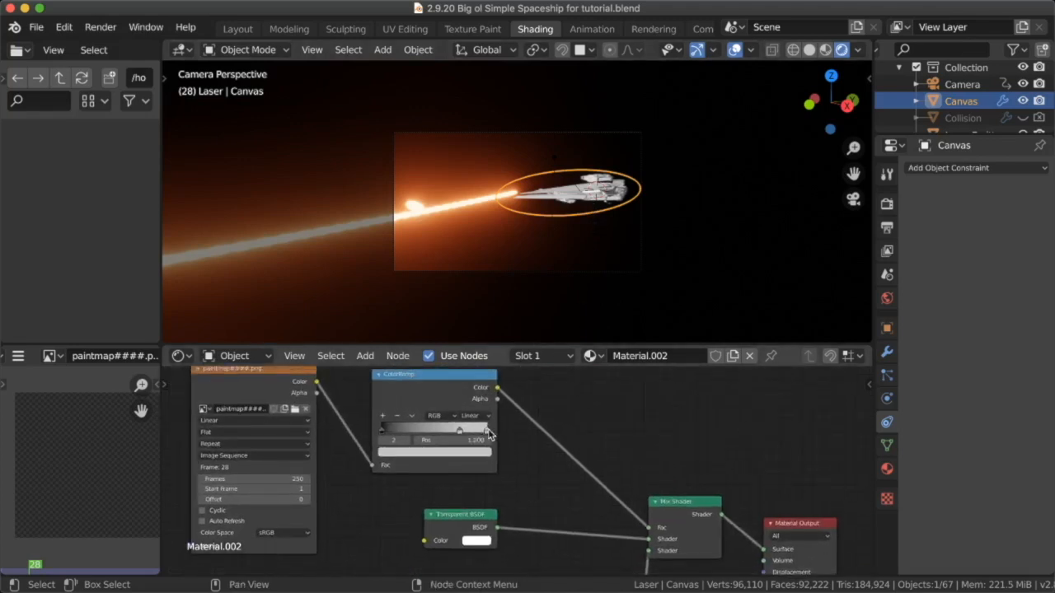
{"action": "left_click", "coordinate": [400, 416]}
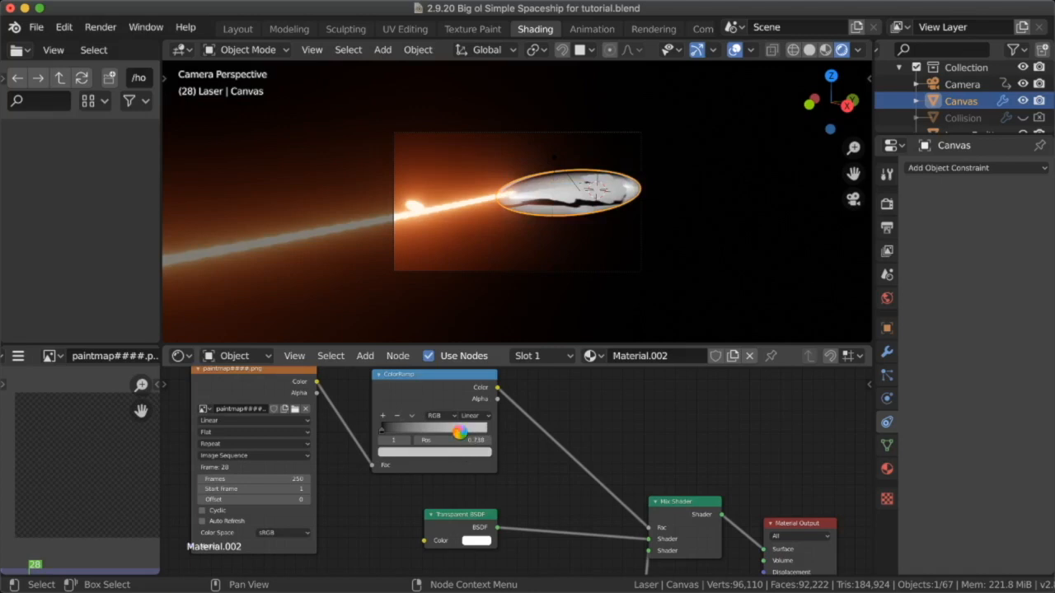
- Set the ColorRamp interpolation to Ease and darken the stop at position 0.738 to grey 0.294
{"action": "left_click", "coordinate": [476, 417]}
{"action": "left_click", "coordinate": [462, 455]}
{"action": "left_click", "coordinate": [462, 454]}
{"action": "left_click_drag", "start_coordinate": [468, 320], "coordinate": [468, 332]}
- Render stills of frame 28 and frame 19 to check the shield glow, returning to the viewport
{"action": "key", "text": "z"}
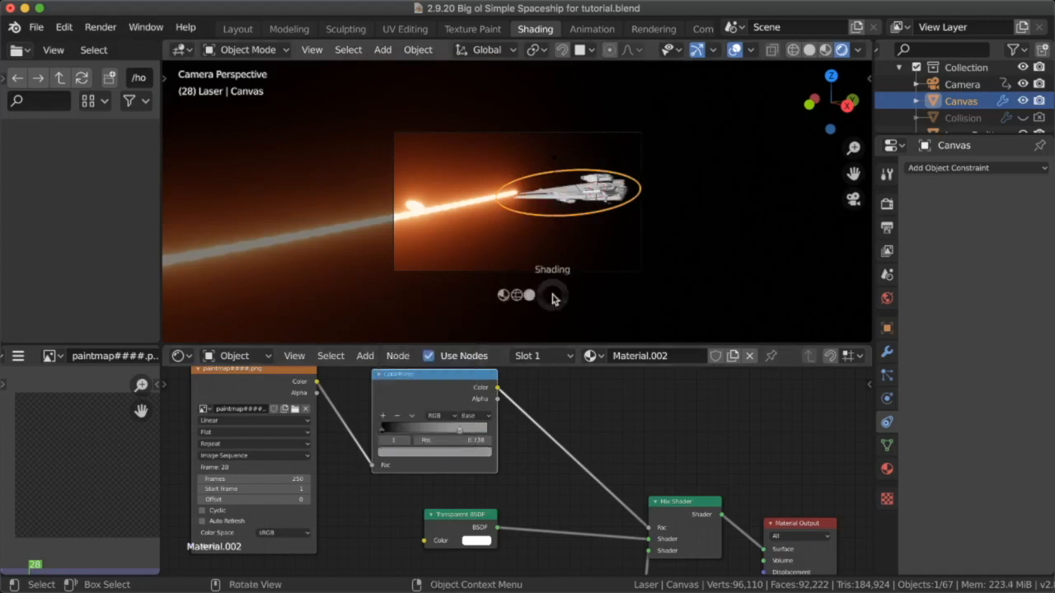
{"action": "key", "text": "F12"}
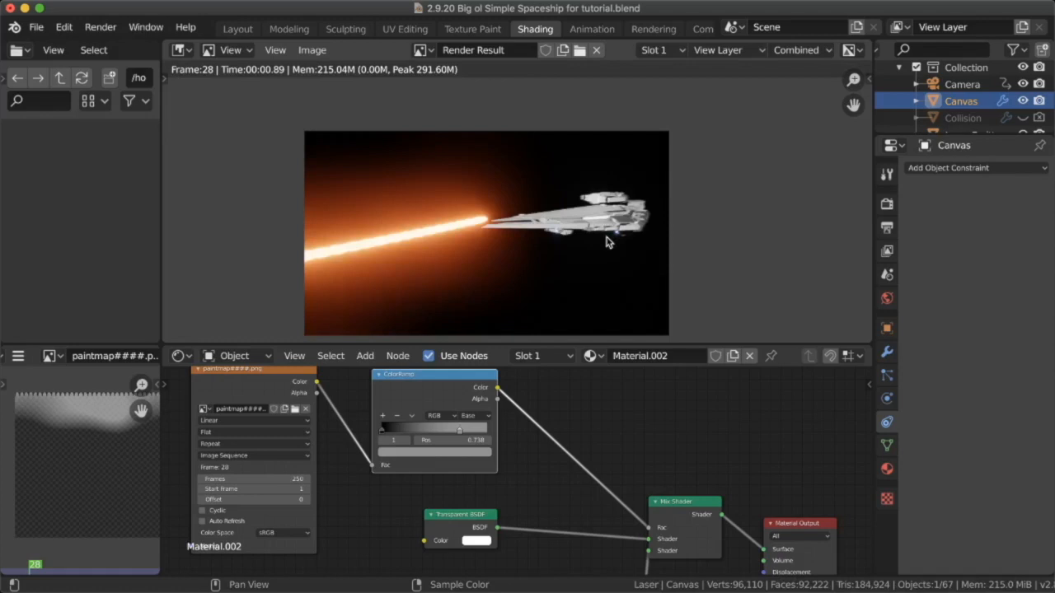
{"action": "key", "text": "Escape"}
{"action": "key", "text": "shift+Left"}
{"action": "key", "text": "space"}
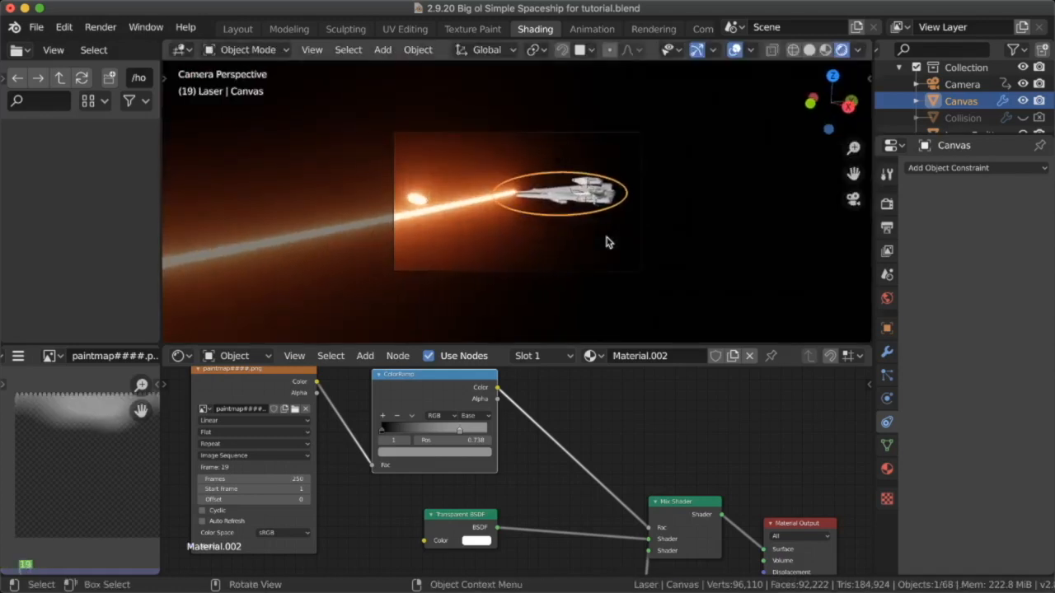
{"action": "key", "text": "F12"}
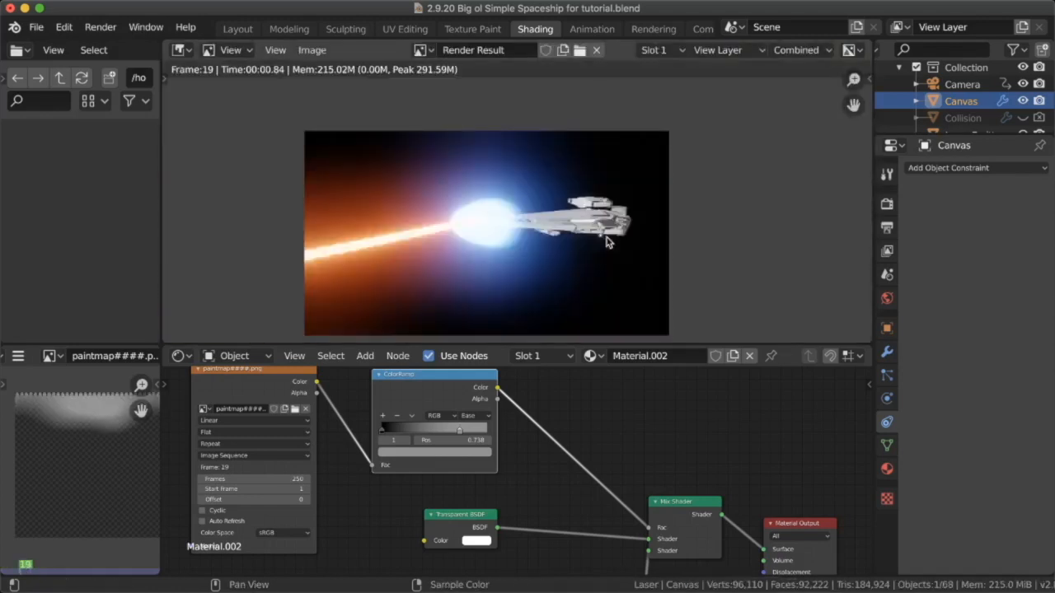
{"action": "key", "text": "Escape"}
- Darken the ColorRamp stop at position 0.738 to grey 0.065, re-render frame 19 and inspect the shield up close
{"action": "left_click", "coordinate": [457, 450]}
{"action": "left_click", "coordinate": [443, 449]}
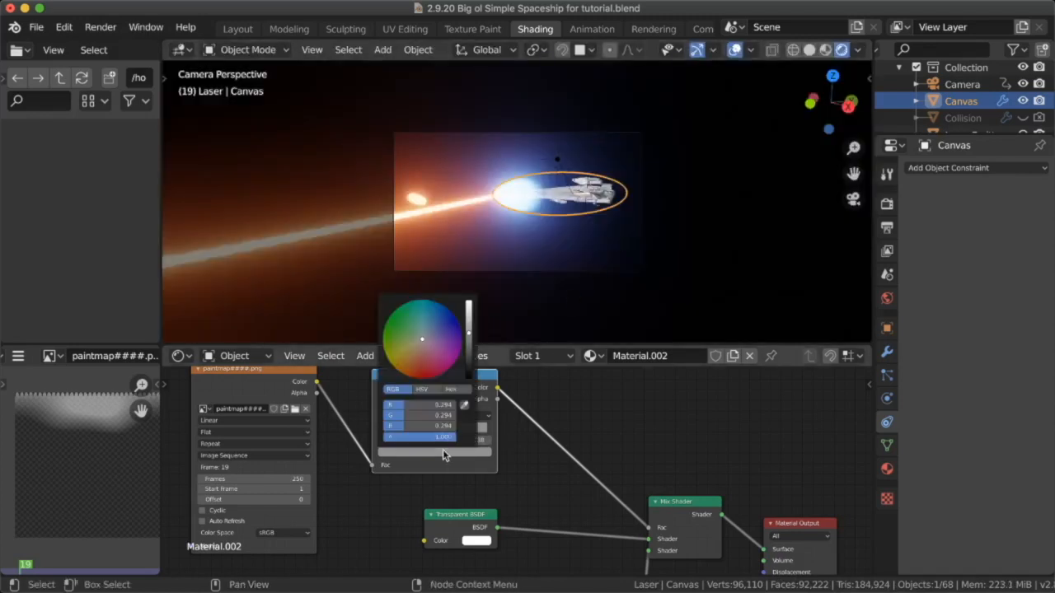
{"action": "left_click_drag", "start_coordinate": [468, 332], "coordinate": [473, 365]}
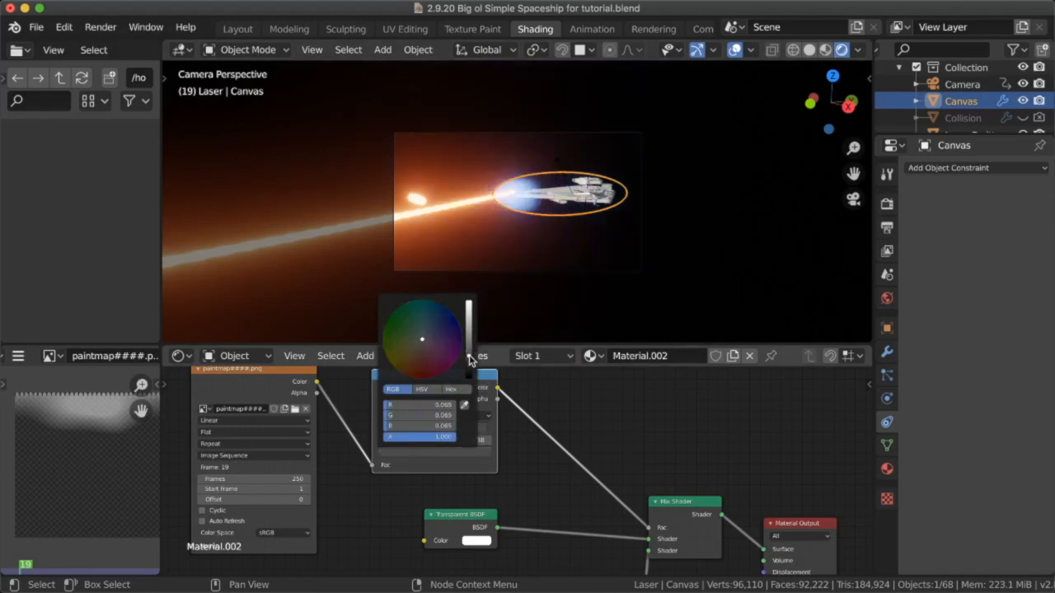
{"action": "key", "text": "F12"}
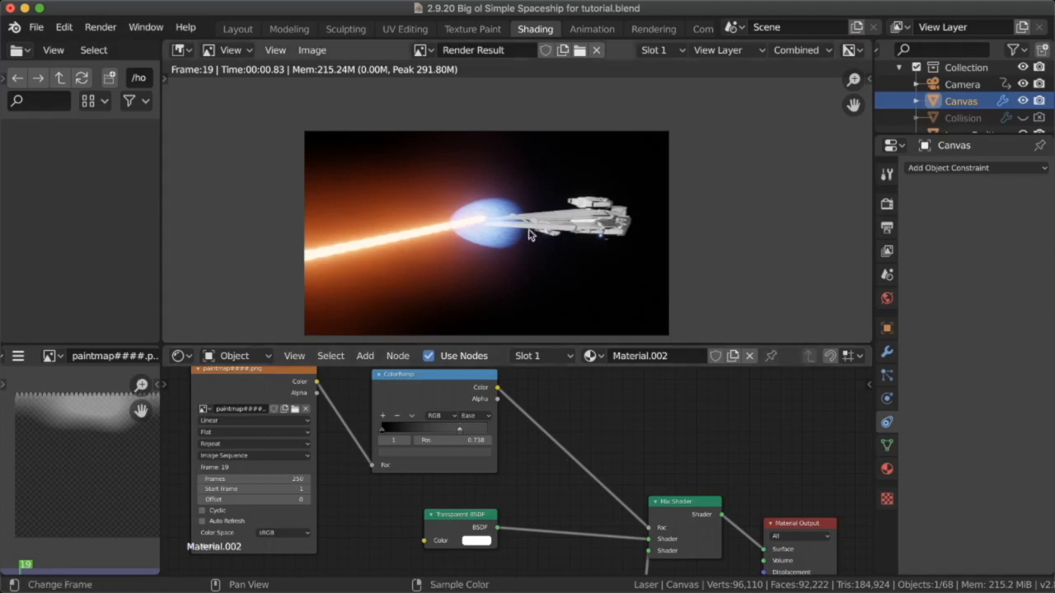
{"action": "scroll", "coordinate": [532, 206], "scroll_direction": "up", "scroll_amount": 3}
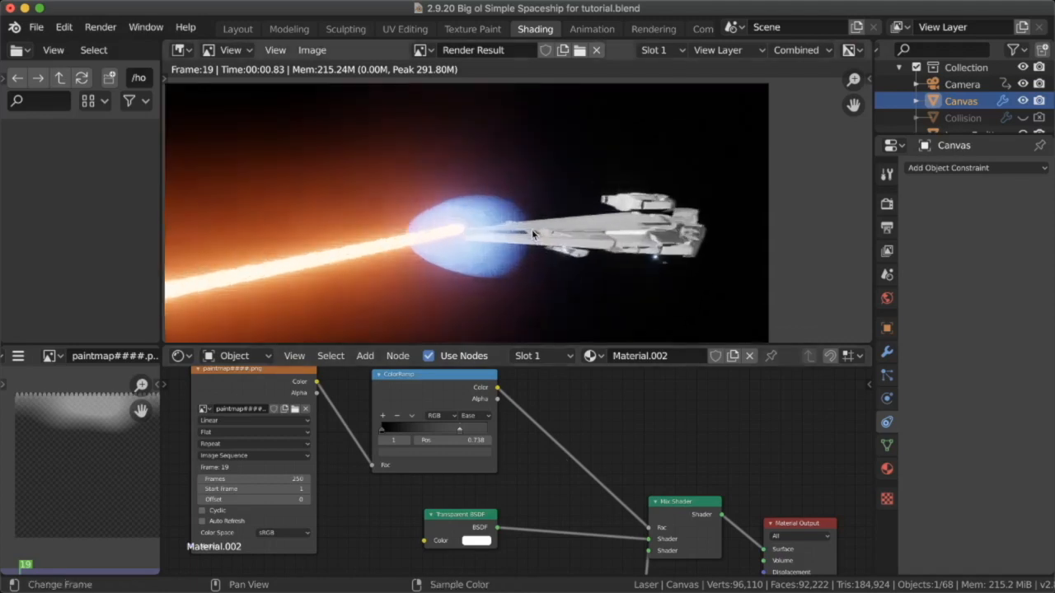
- Lighten the 0.738 ColorRamp stop to a mid-dark grey, re-render frame 19 to check it, and save the file
{"action": "left_click", "coordinate": [459, 454]}
{"action": "left_click", "coordinate": [469, 348]}
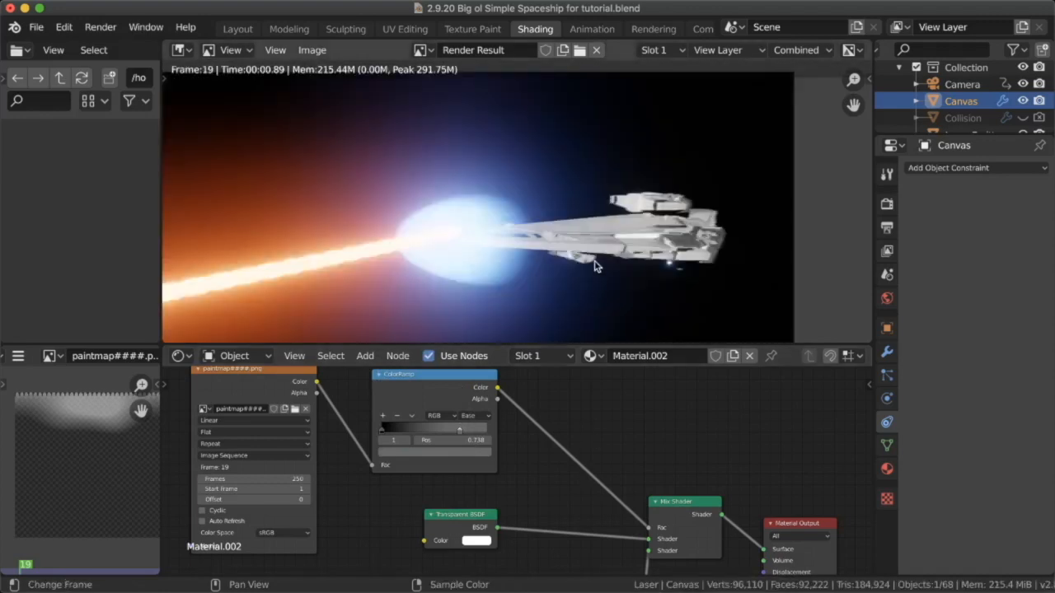
{"action": "scroll", "coordinate": [618, 204], "scroll_direction": "down", "scroll_amount": 2}
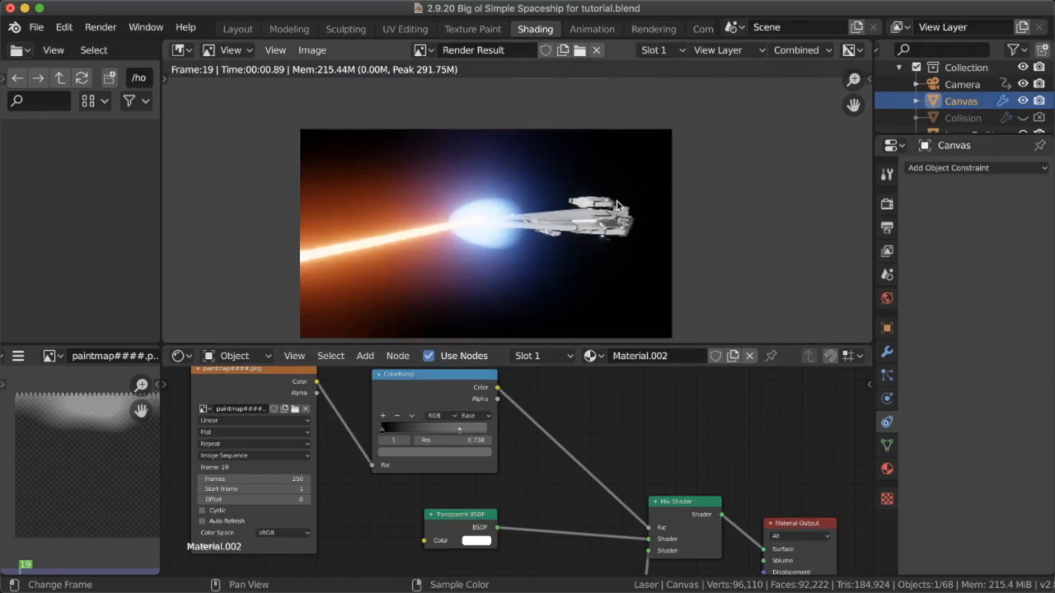
{"action": "key", "text": "Escape"}
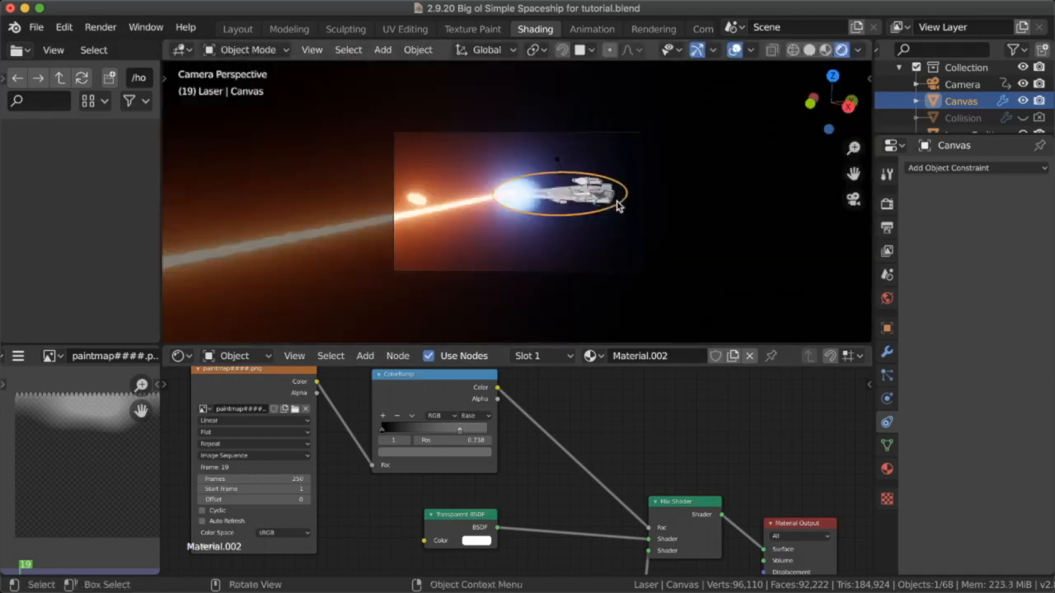
{"action": "key", "text": "super+s"}
- In the Animation workspace, turn off auto keying and rotate the Sun light about -29° around the global Z axis
{"action": "left_click", "coordinate": [557, 169]}
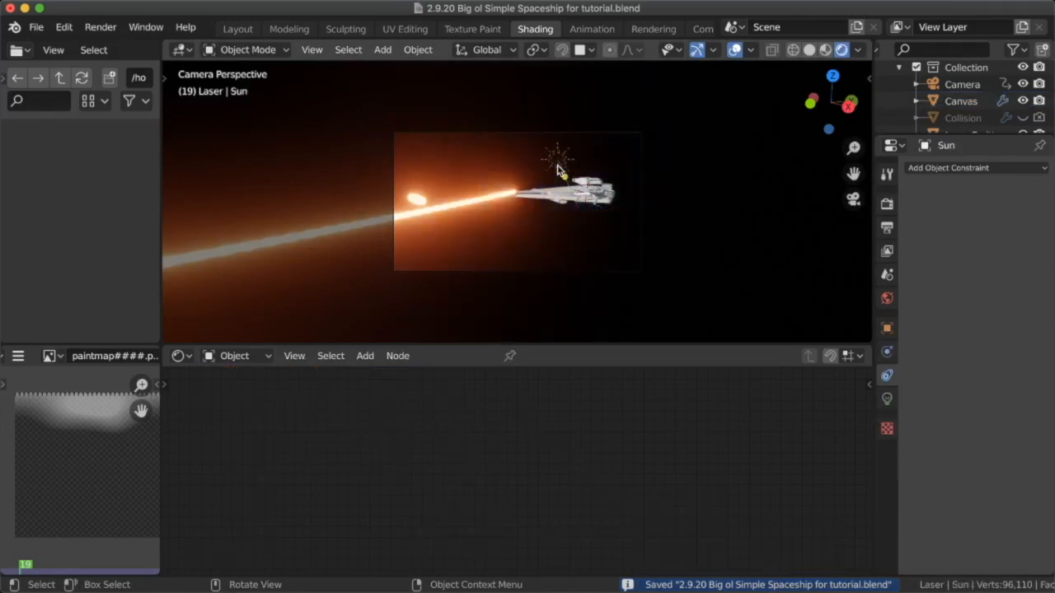
{"action": "middle_click_drag", "start_coordinate": [611, 183], "coordinate": [584, 229]}
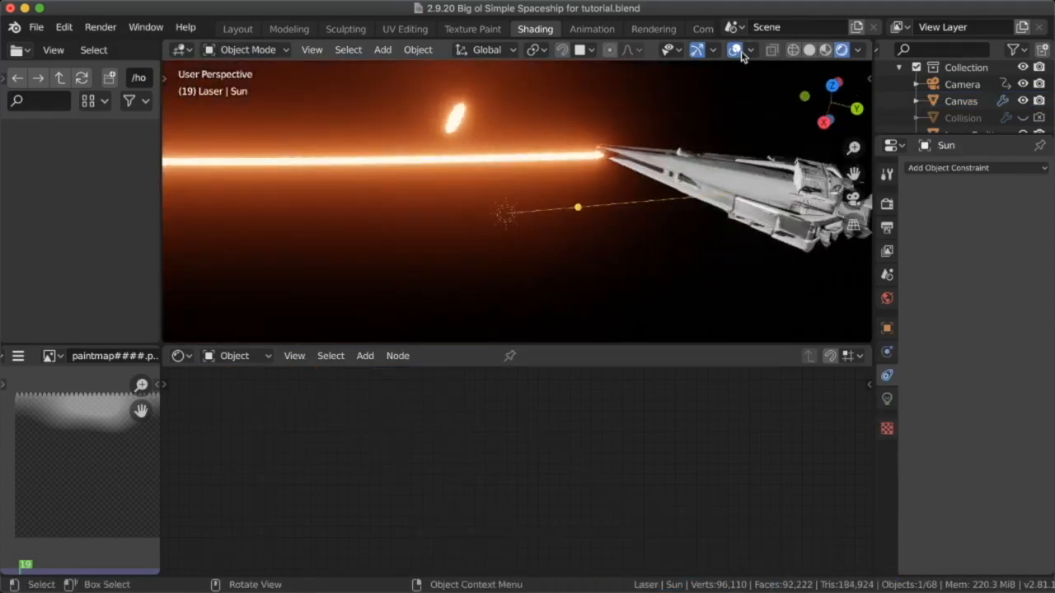
{"action": "middle_click_drag", "start_coordinate": [681, 175], "coordinate": [644, 213], "text": "shift"}
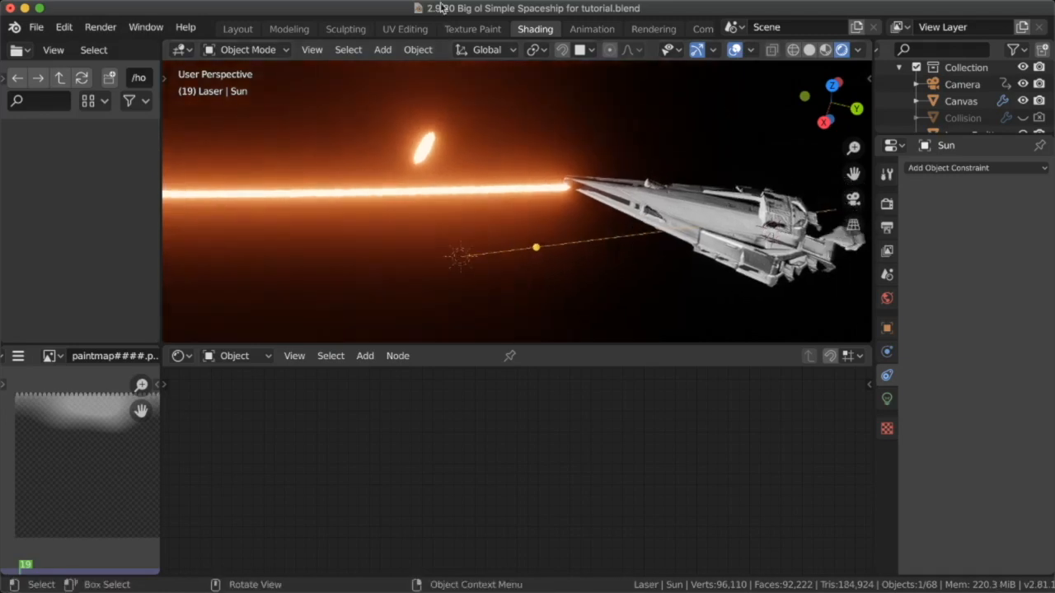
{"action": "left_click", "coordinate": [591, 28]}
{"action": "middle_click_drag", "start_coordinate": [605, 216], "coordinate": [593, 256]}
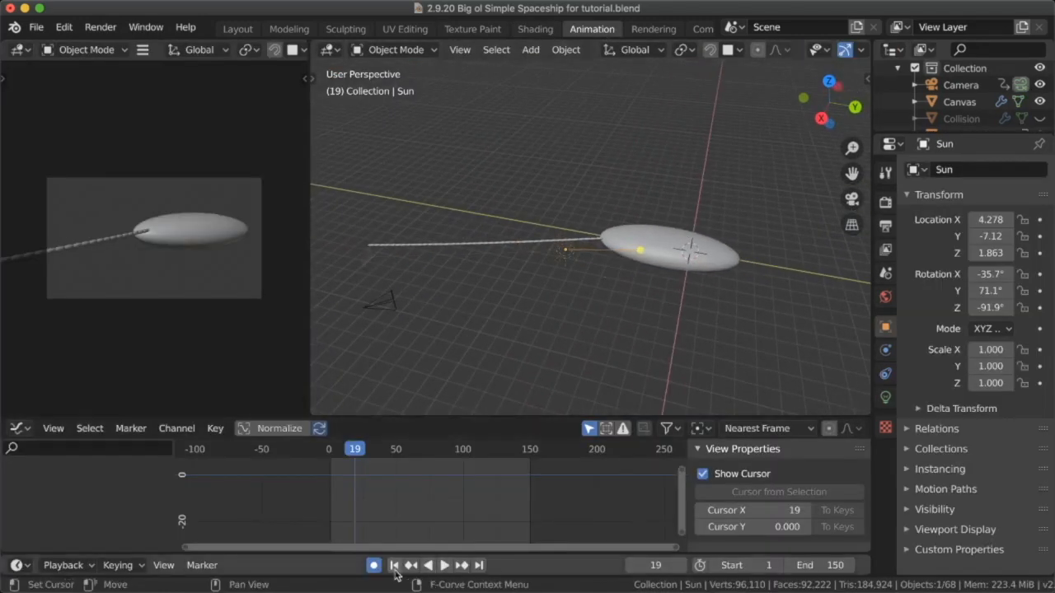
{"action": "middle_click_drag", "start_coordinate": [726, 212], "coordinate": [626, 288]}
{"action": "key", "text": "r"}
{"action": "key", "text": "z"}
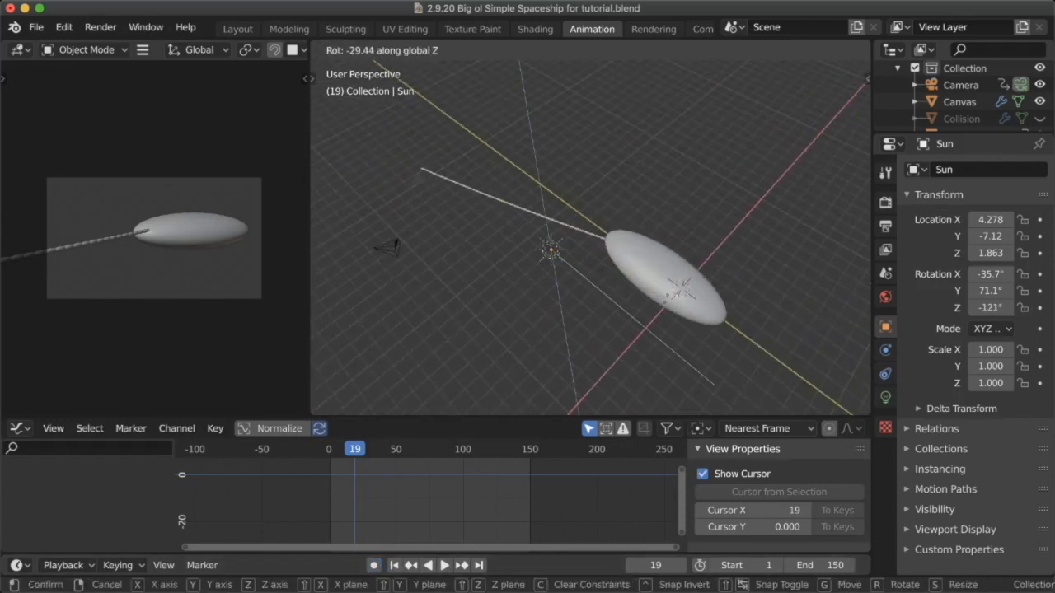
{"action": "left_click", "coordinate": [661, 311]}
- Switch the viewport to rendered shading and freely rotate the Sun light to about X -50.4°, Y 76.9°, Z -136°
{"action": "left_click", "coordinate": [675, 296]}
{"action": "key", "text": "z"}
{"action": "left_click", "coordinate": [706, 159]}
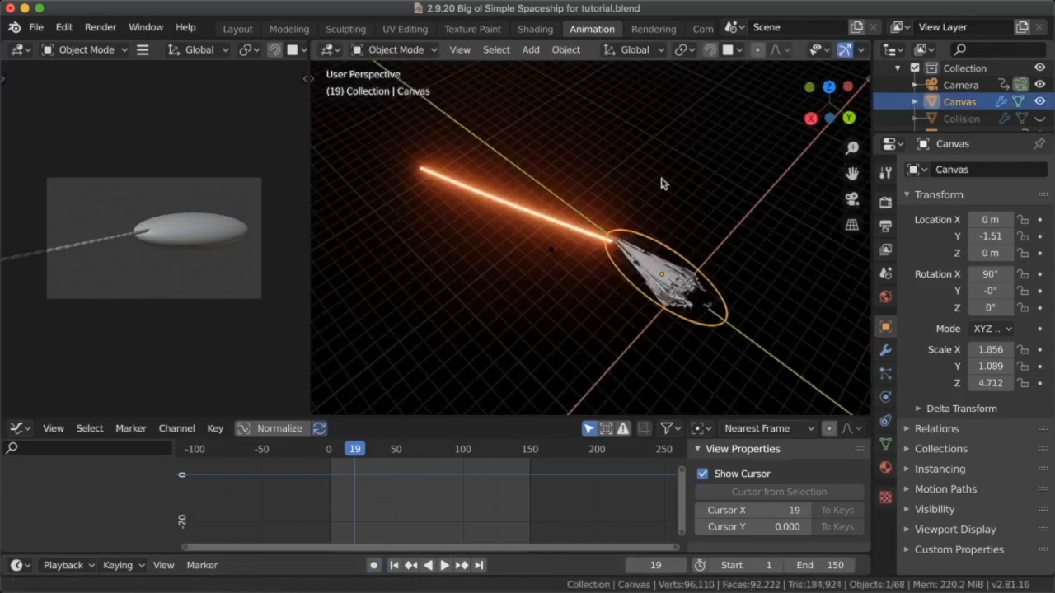
{"action": "middle_click_drag", "start_coordinate": [728, 198], "coordinate": [607, 209], "text": "shift"}
{"action": "scroll", "coordinate": [607, 209], "scroll_direction": "up", "scroll_amount": 3}
{"action": "middle_click_drag", "start_coordinate": [441, 260], "coordinate": [567, 222]}
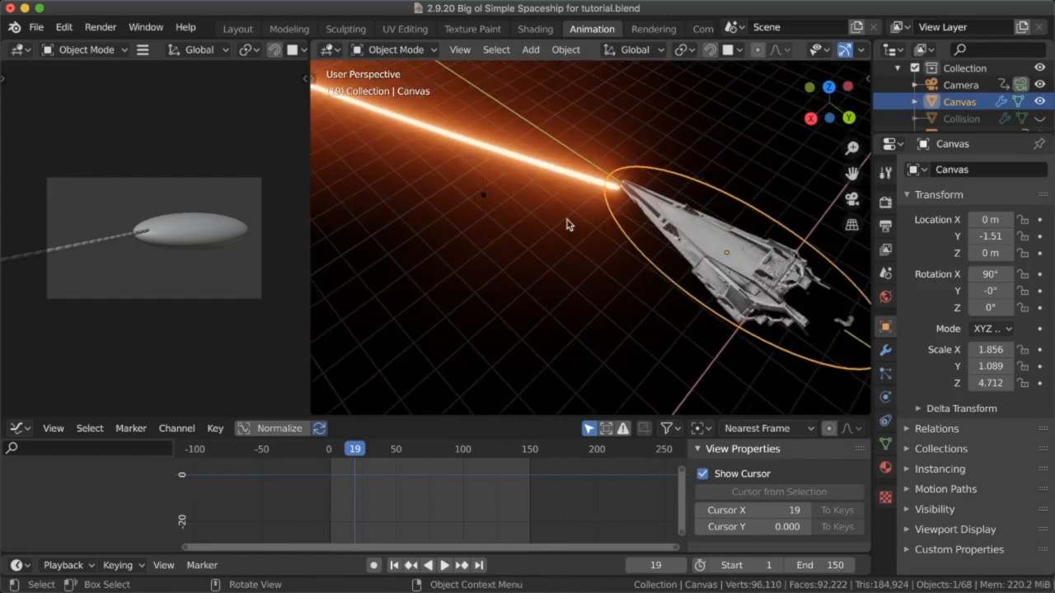
{"action": "left_click", "coordinate": [502, 218]}
{"action": "middle_click_drag", "start_coordinate": [610, 287], "coordinate": [659, 204]}
{"action": "key", "text": "r"}
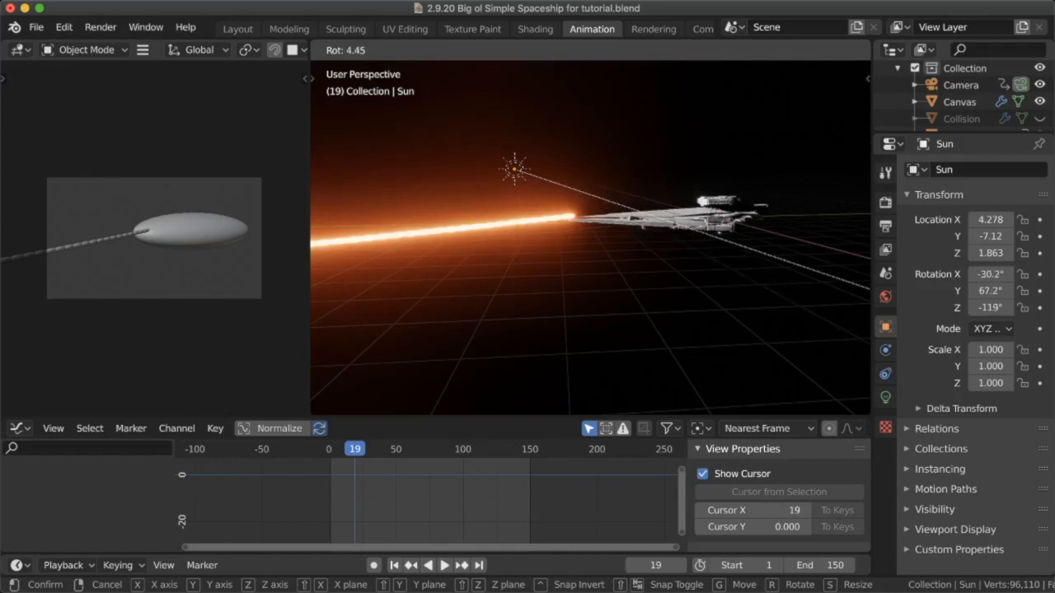
{"action": "left_click", "coordinate": [616, 235]}
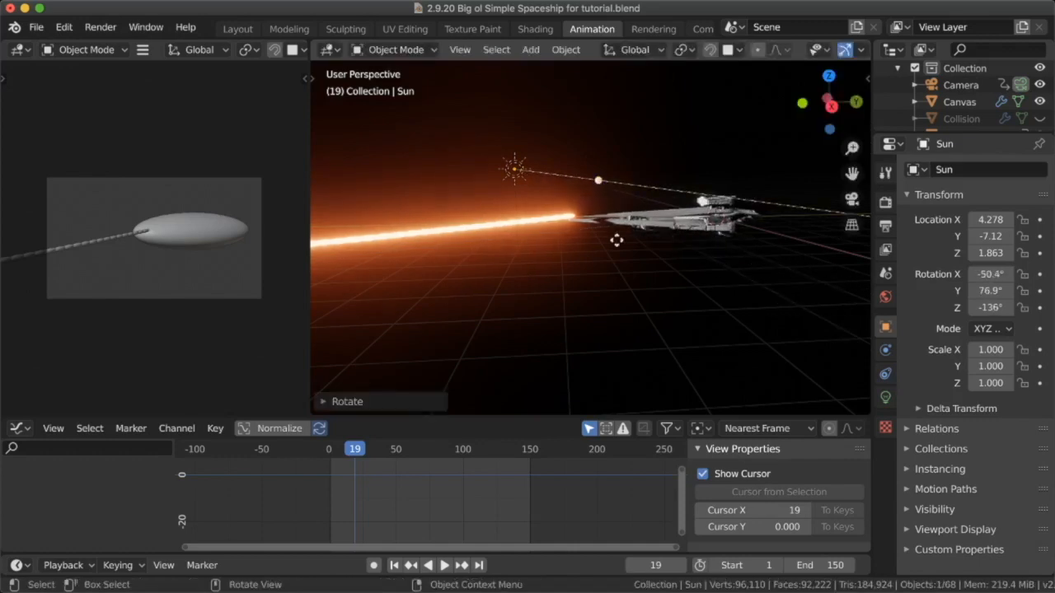
- Isolate the Laser collection, set the Laser Instance material's Shadow Mode to None, and show the main Collection again to check the ship's lighting
{"action": "left_click", "coordinate": [483, 230]}
{"action": "middle_click_drag", "start_coordinate": [522, 177], "coordinate": [515, 227]}
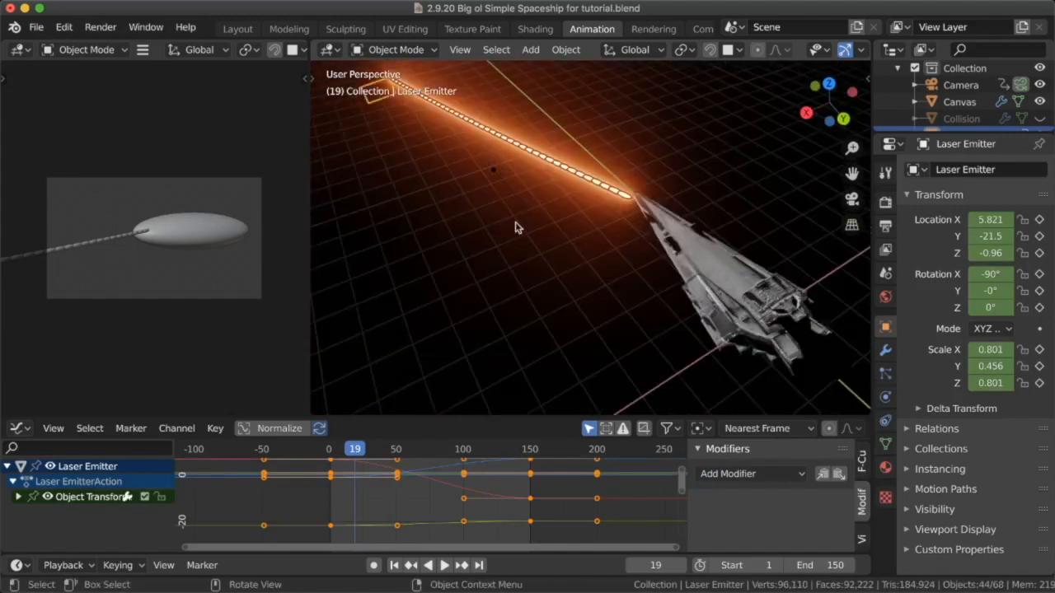
{"action": "left_click", "coordinate": [885, 467]}
{"action": "key", "text": "2"}
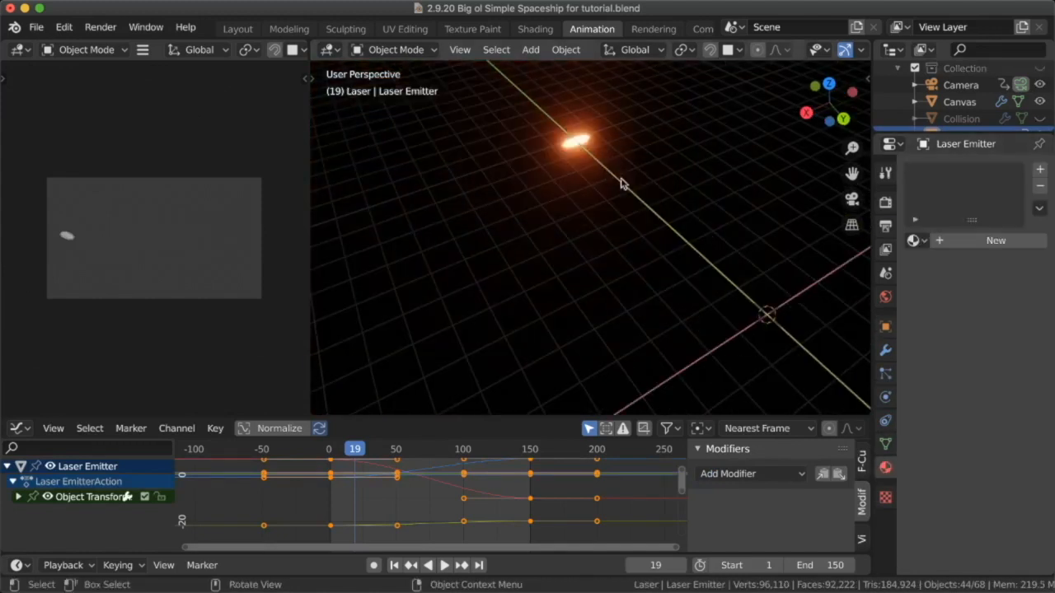
{"action": "left_click", "coordinate": [582, 149]}
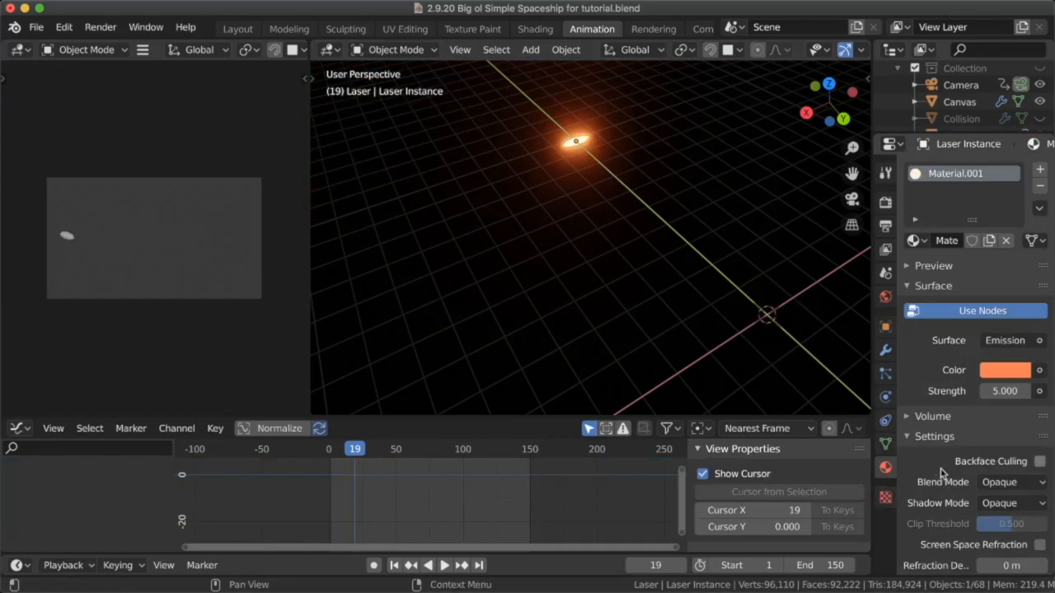
{"action": "scroll", "coordinate": [941, 471], "scroll_direction": "down", "scroll_amount": 2}
{"action": "left_click", "coordinate": [1018, 445]}
{"action": "left_click", "coordinate": [976, 465]}
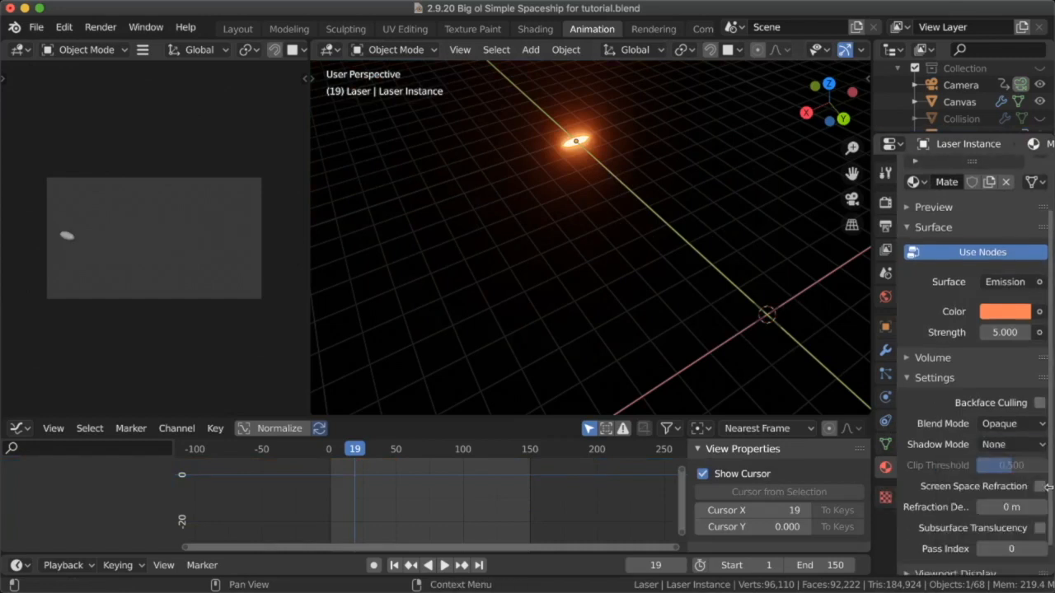
{"action": "key", "text": "1"}
{"action": "middle_click_drag", "start_coordinate": [621, 265], "coordinate": [497, 224]}
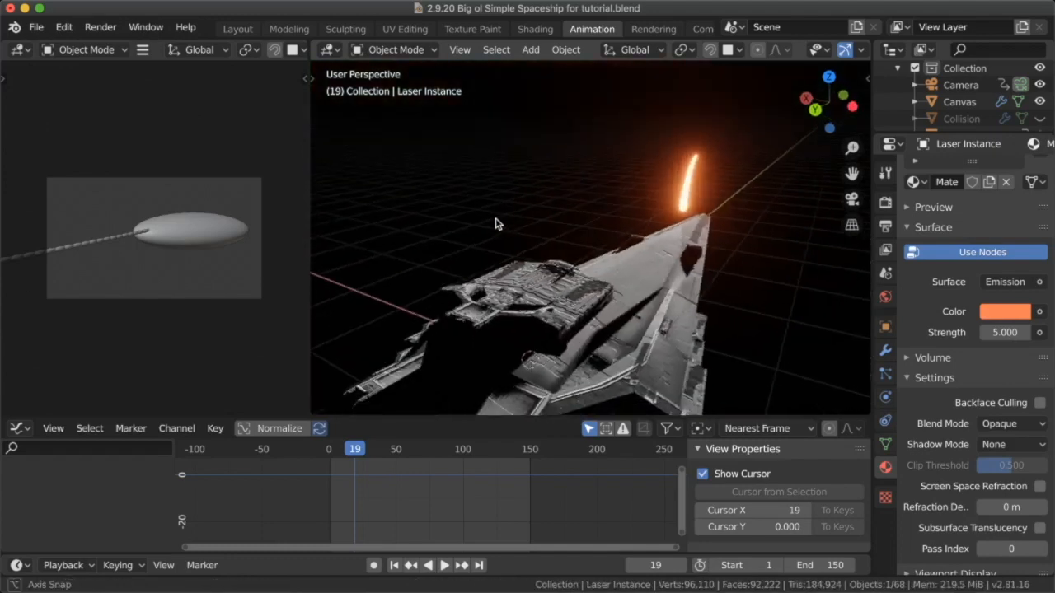
{"action": "middle_click_drag", "start_coordinate": [610, 234], "coordinate": [752, 258]}
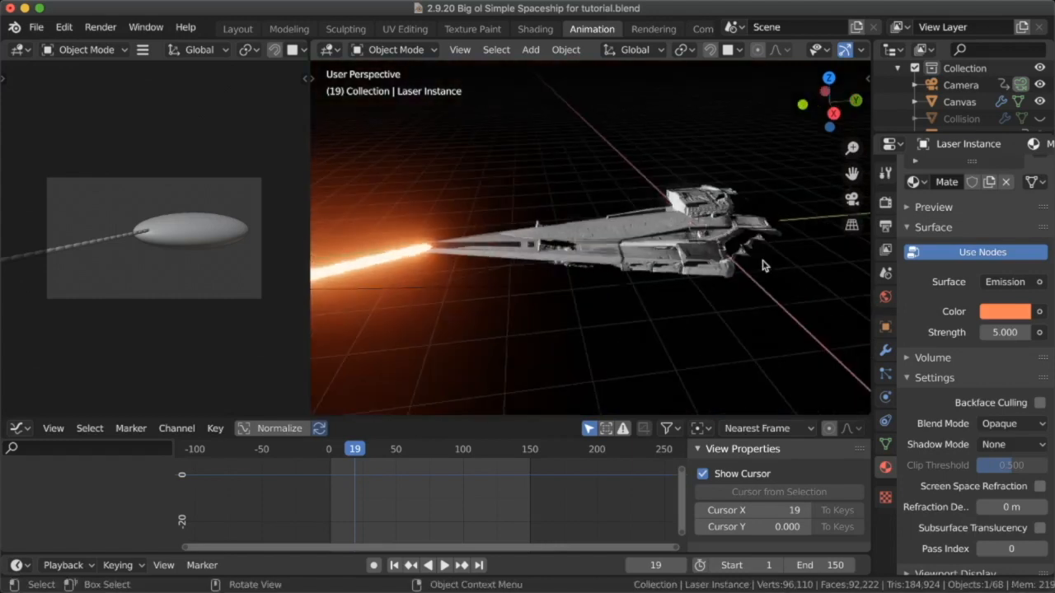
- Return to solid shading, preview the animation from the camera in the Shading workspace, and go back to frame 1
{"action": "key", "text": "z"}
{"action": "left_click", "coordinate": [720, 303]}
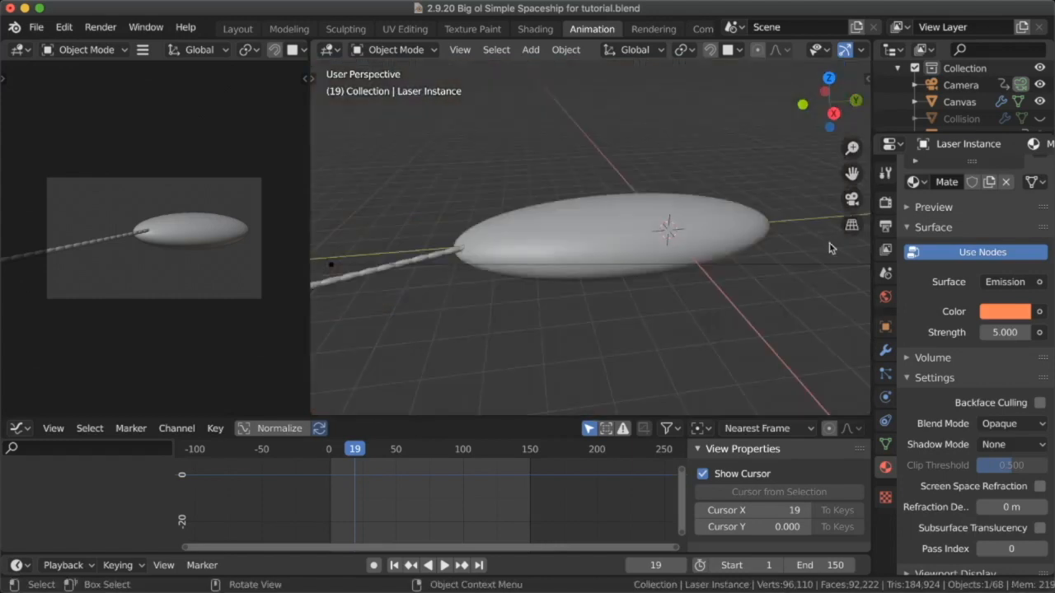
{"action": "left_click", "coordinate": [886, 202]}
{"action": "left_click", "coordinate": [535, 28]}
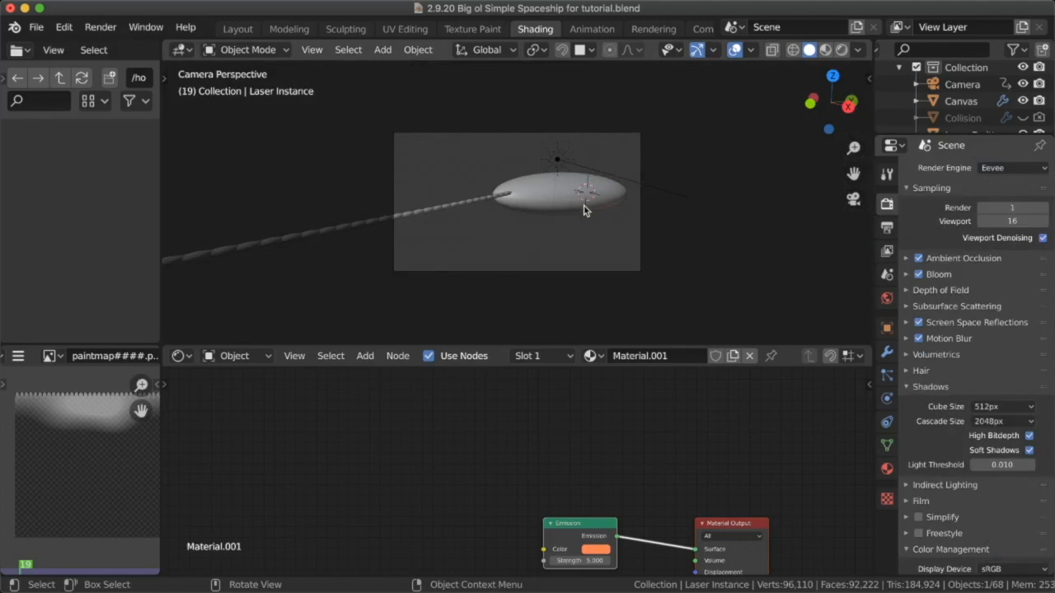
{"action": "key", "text": "space"}
{"action": "key", "text": "space"}
{"action": "key", "text": "shift+Left"}
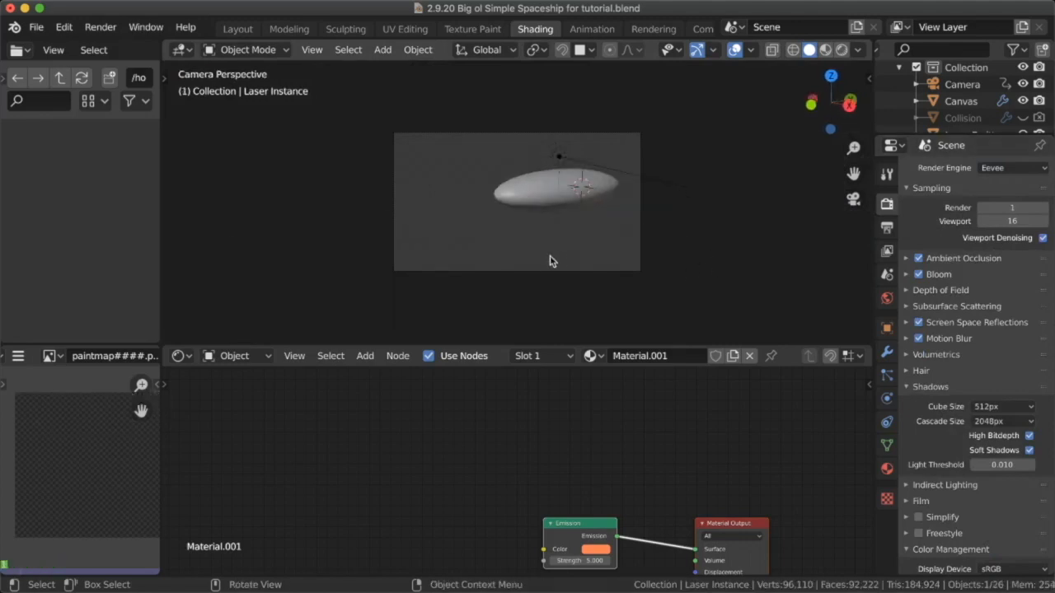
- Open the output settings, show the render result and play back the rendered animation
{"action": "left_click", "coordinate": [887, 227]}
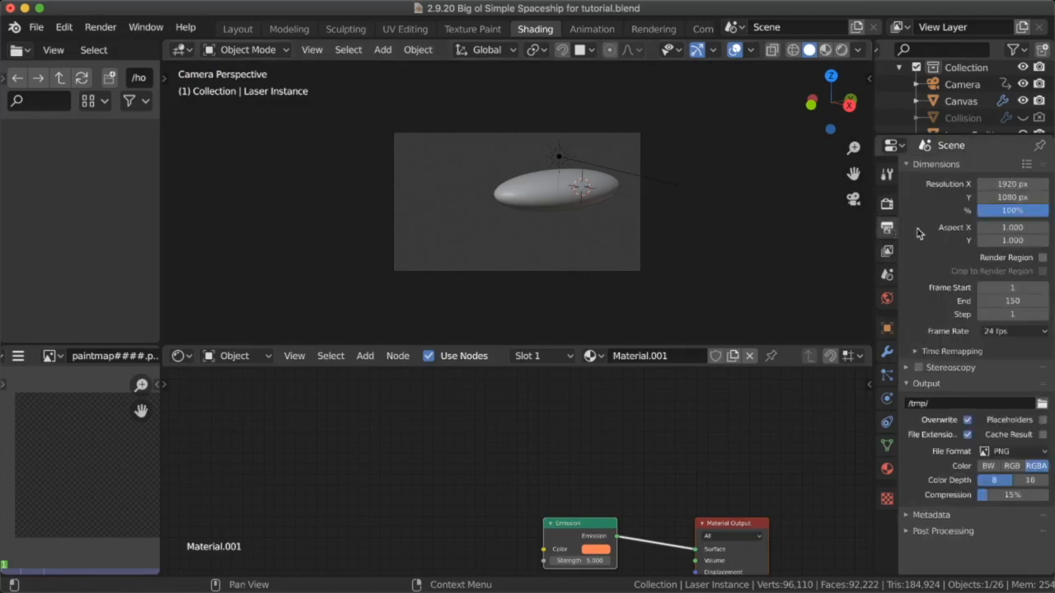
{"action": "key", "text": "F11"}
{"action": "left_click", "coordinate": [101, 27]}
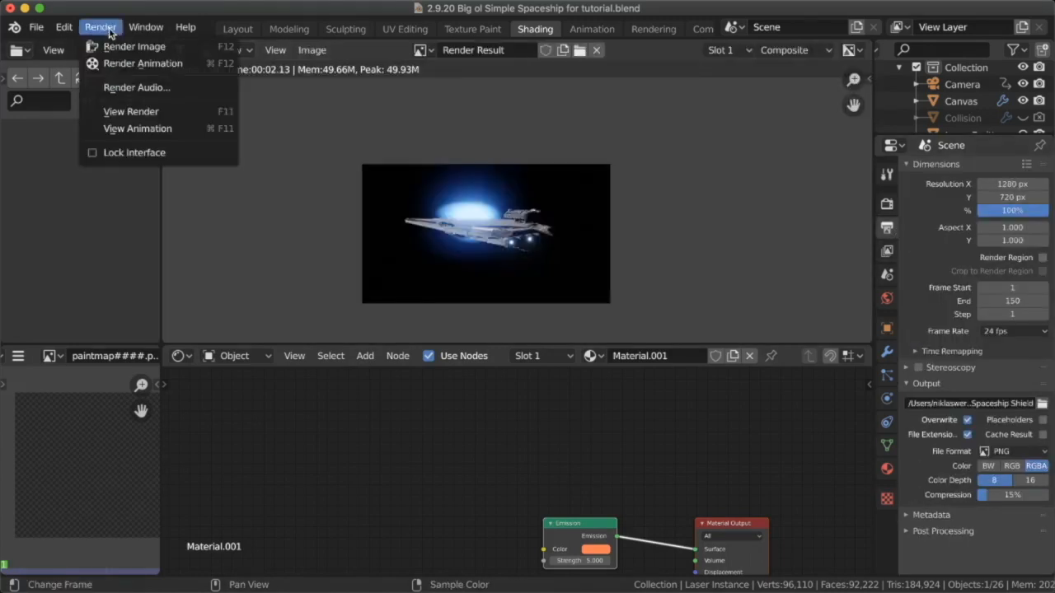
{"action": "left_click", "coordinate": [140, 129]}
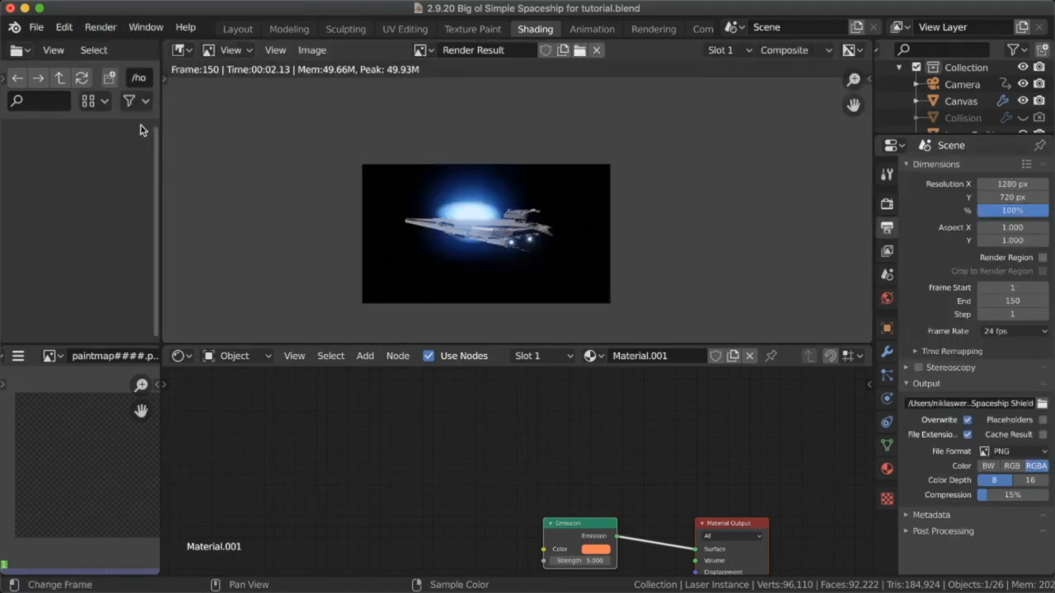